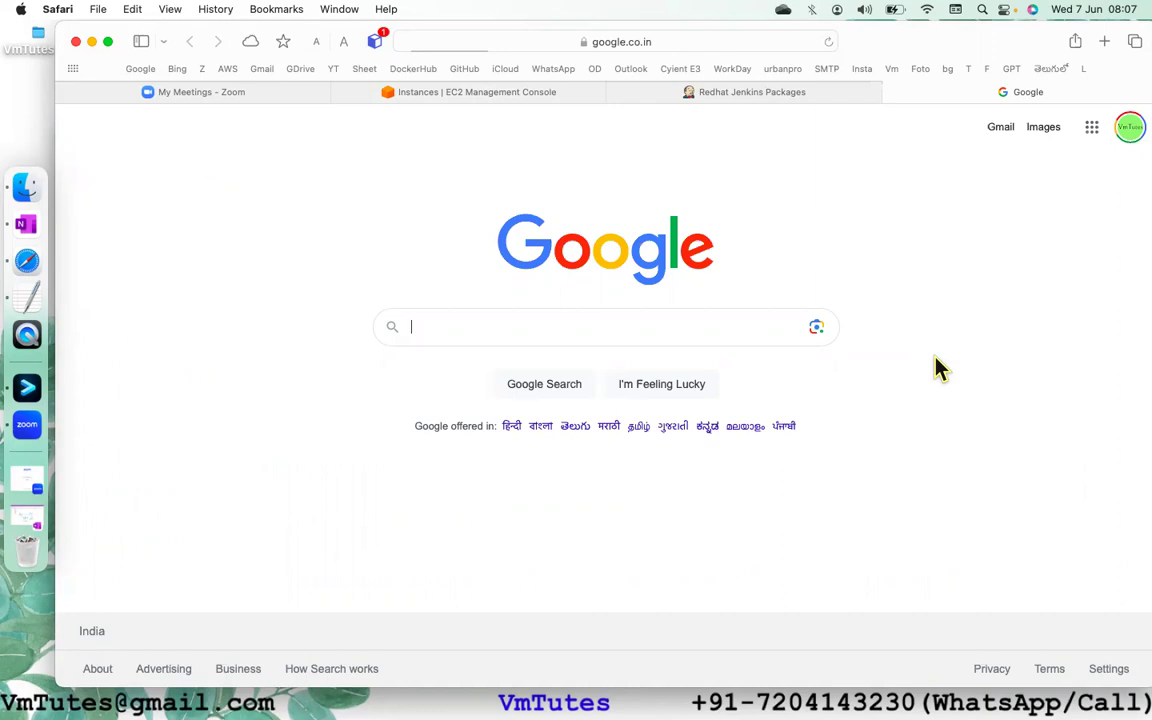
Try loading 18.117.188.91:8080 in Safari, which fails because the server isn't responding.
click(657, 41)
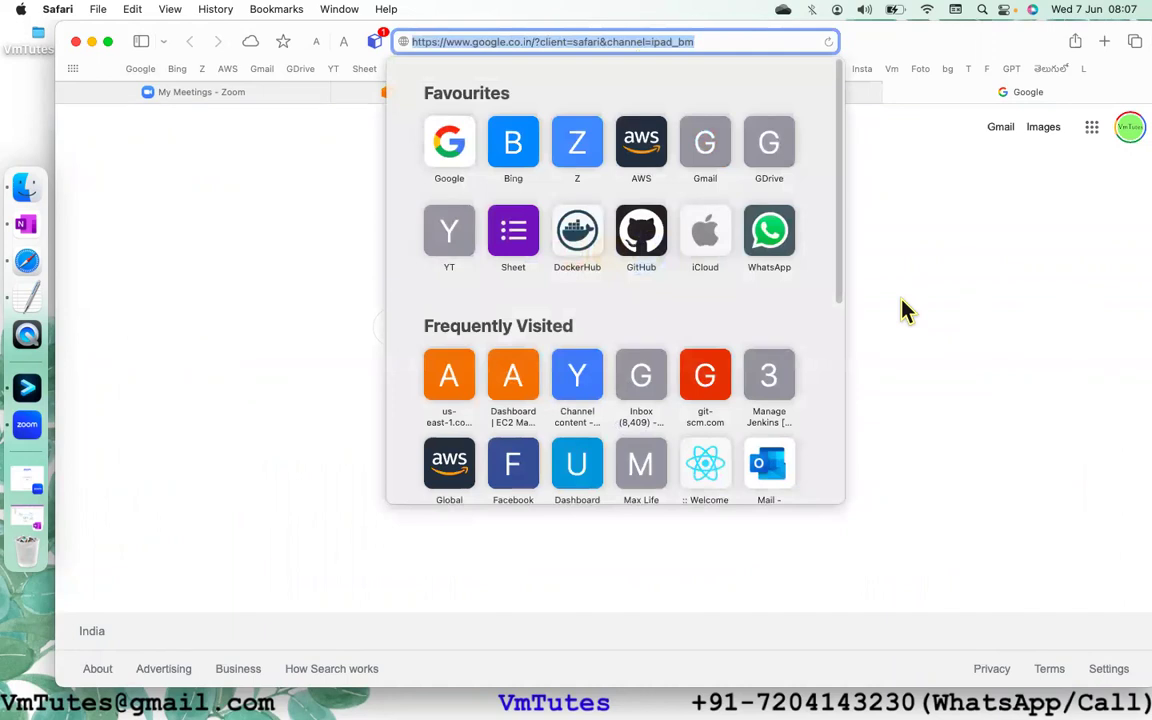
text(:)
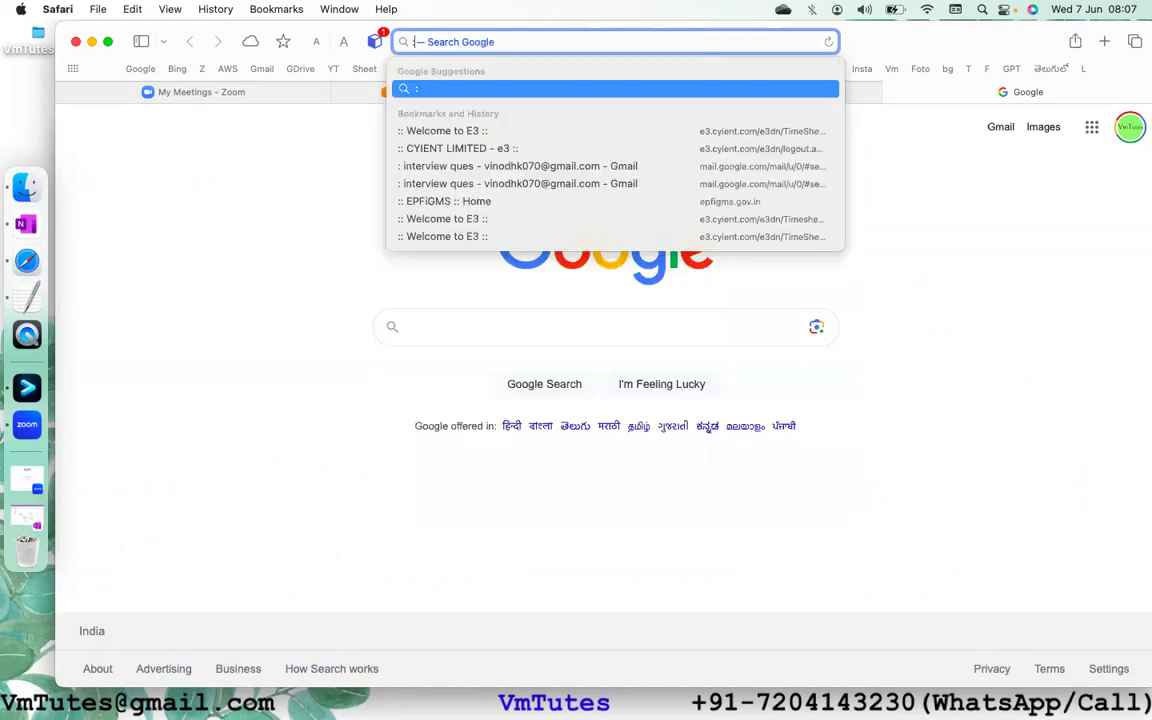
key(BackSpace)
text(18.117.188.91)
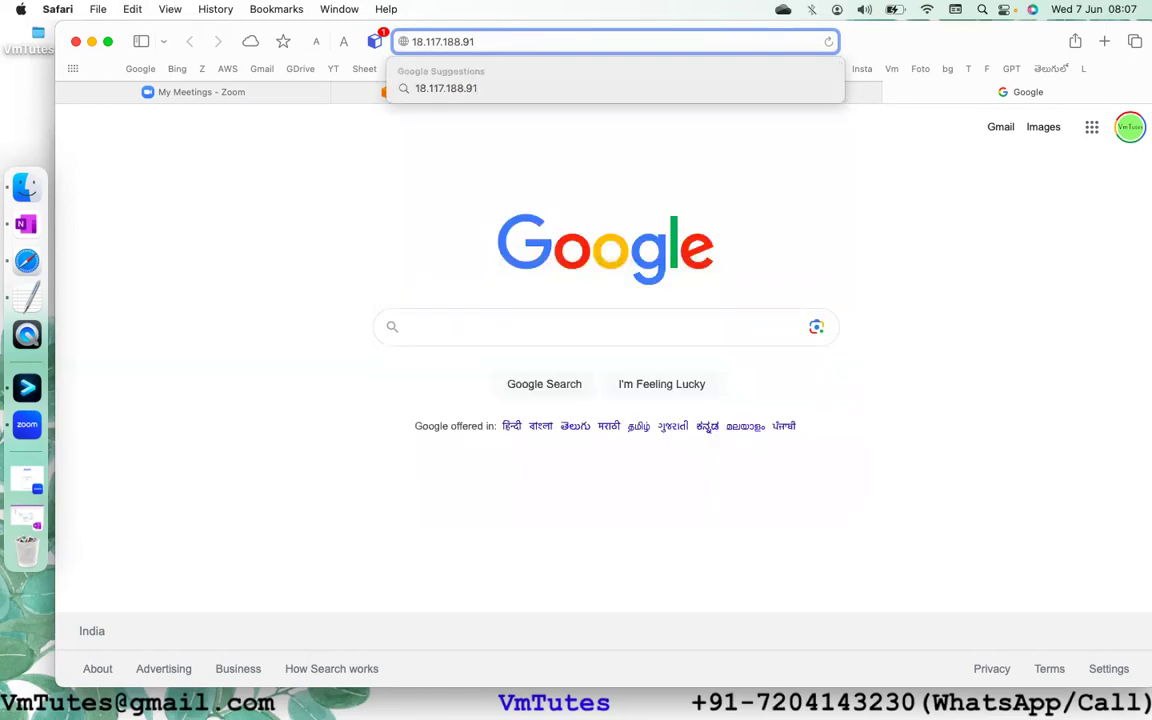
text(:8080)
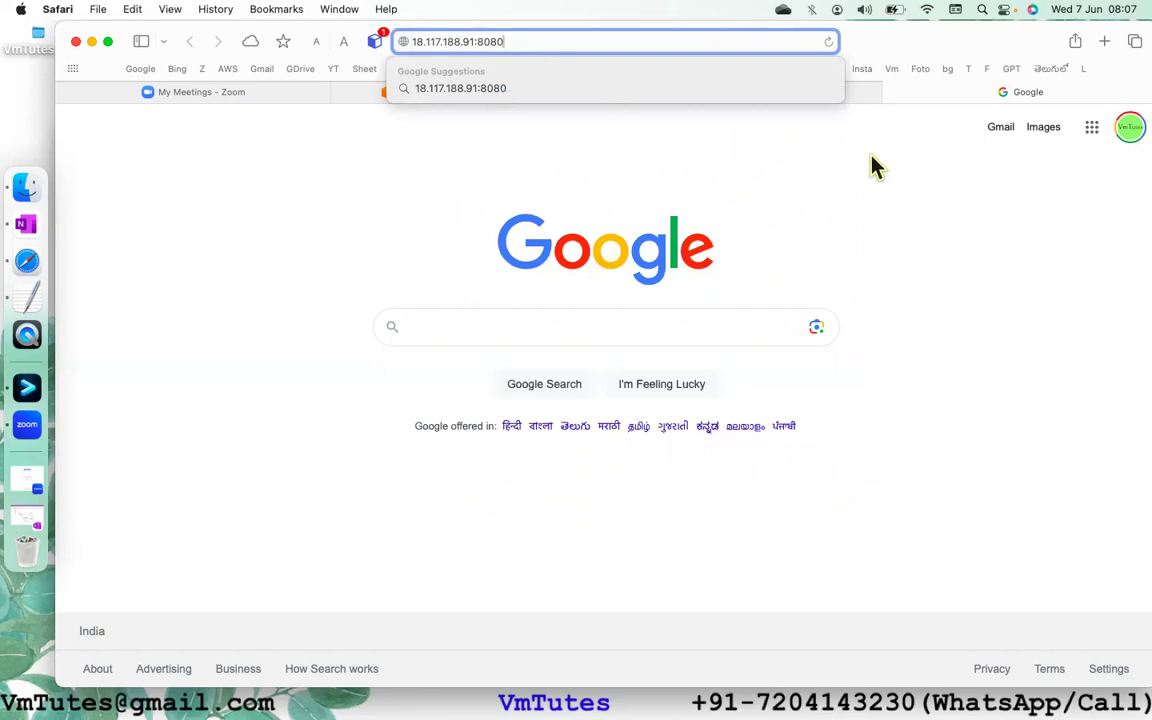
key(Return)
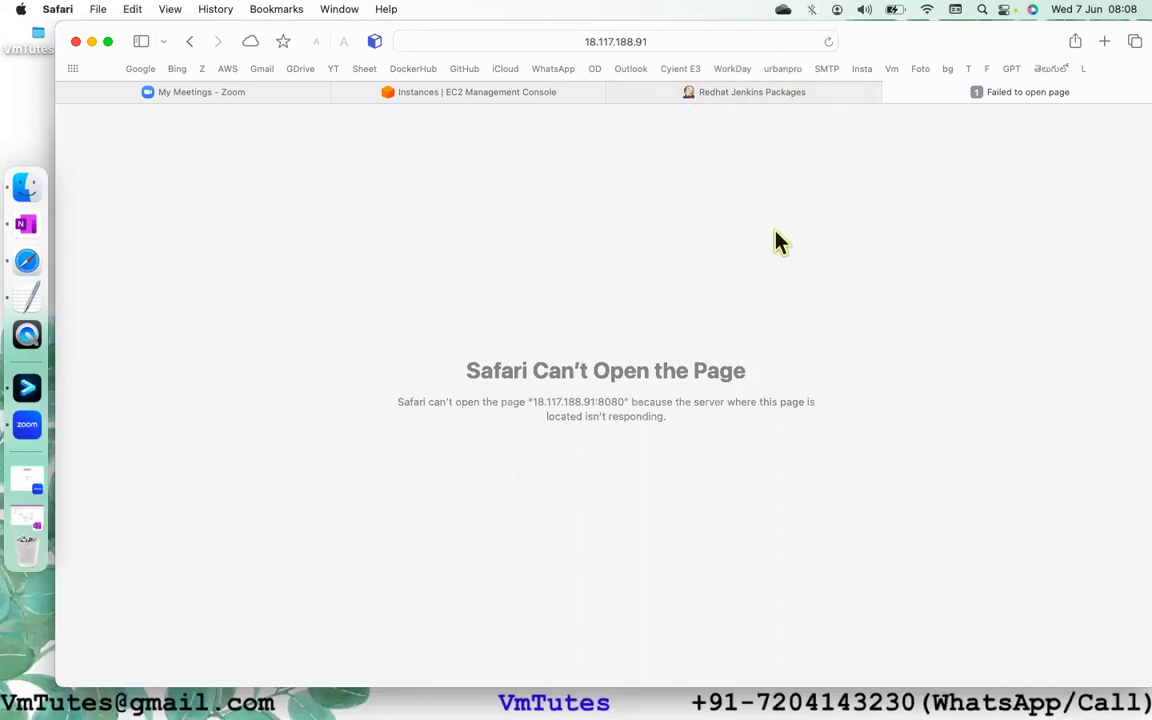
click(441, 94)
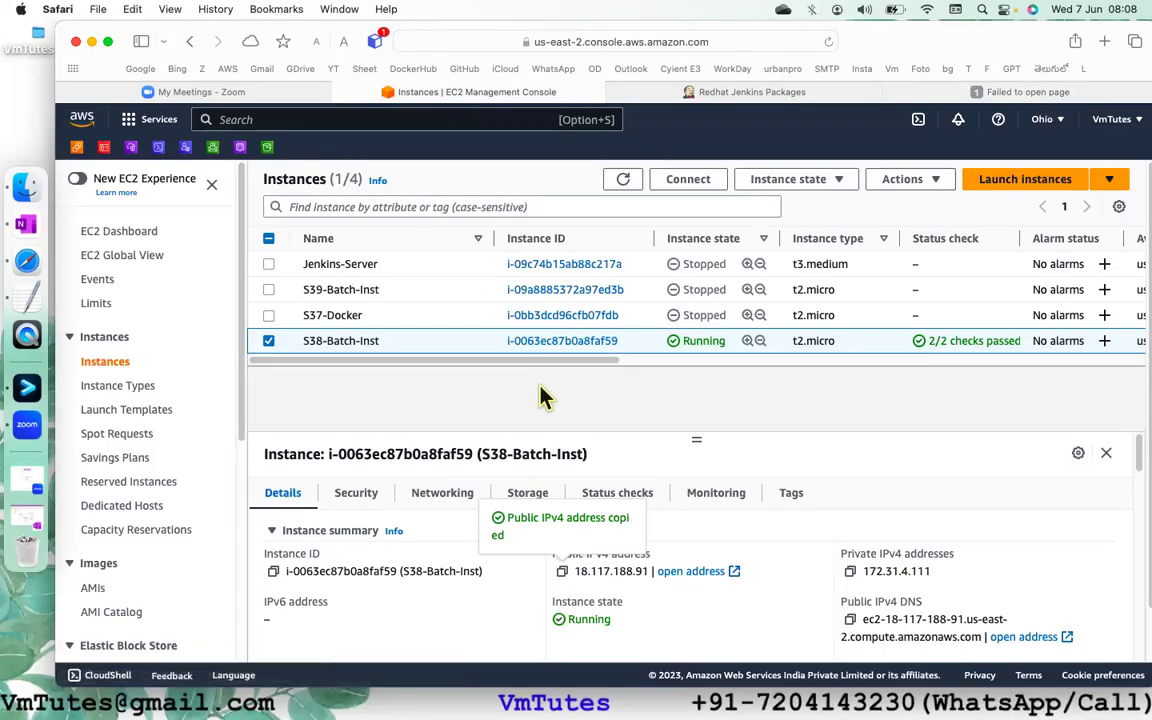
Select S38-Batch-Inst, view its Security details and open the launch-wizard-27 security group.
click(268, 341)
click(268, 341)
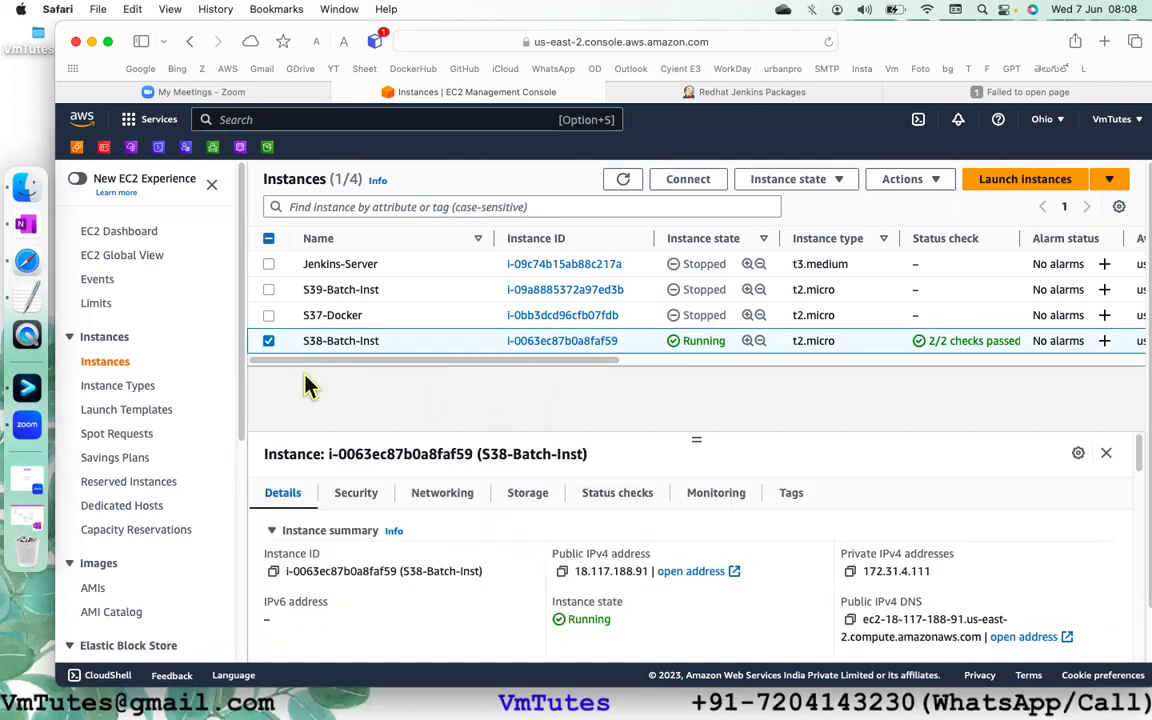
click(357, 497)
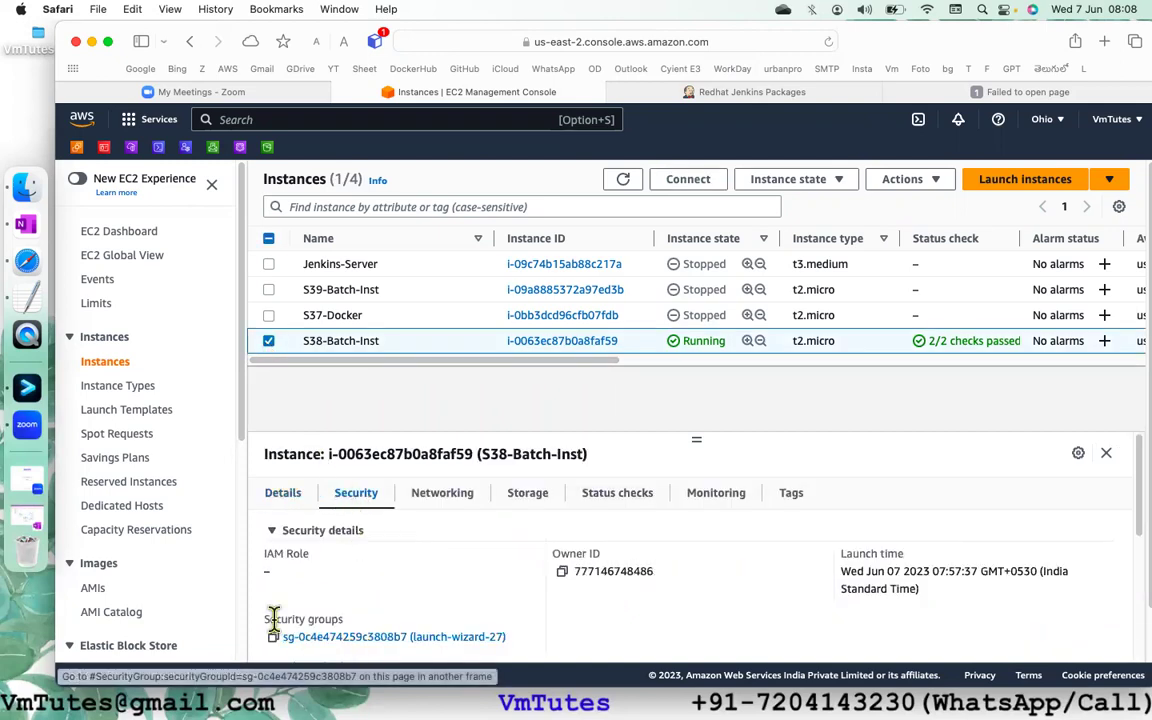
drag(267, 619, 447, 621)
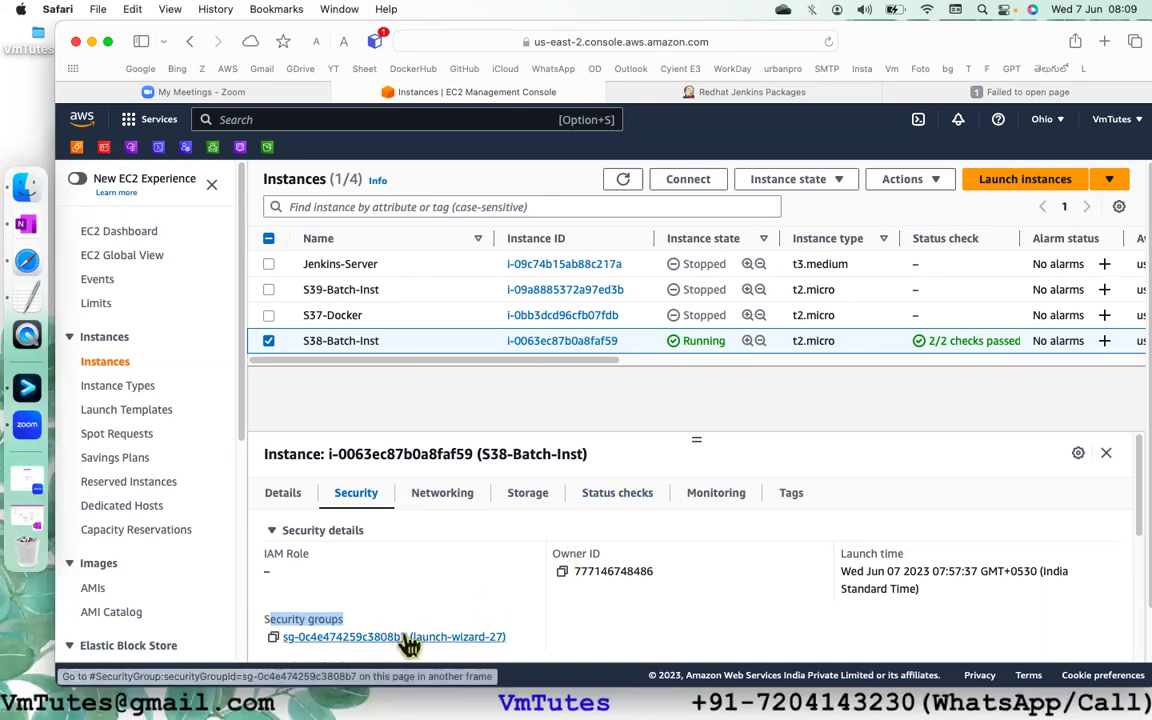
click(284, 493)
click(354, 500)
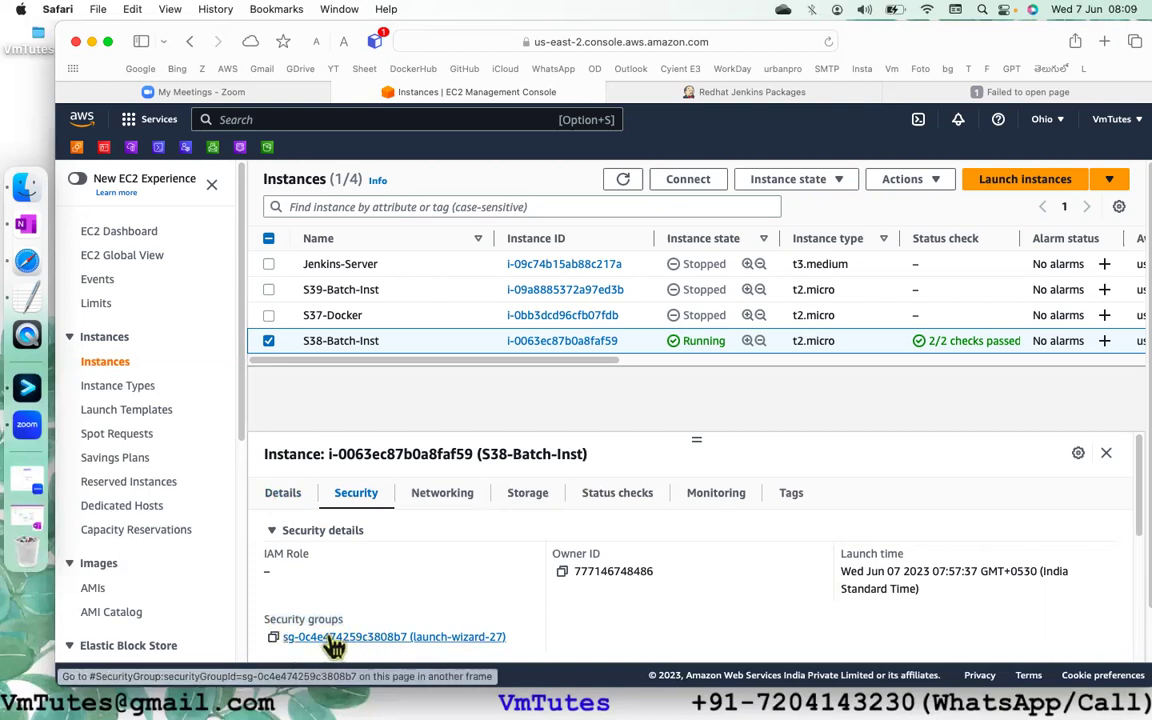
click(384, 638)
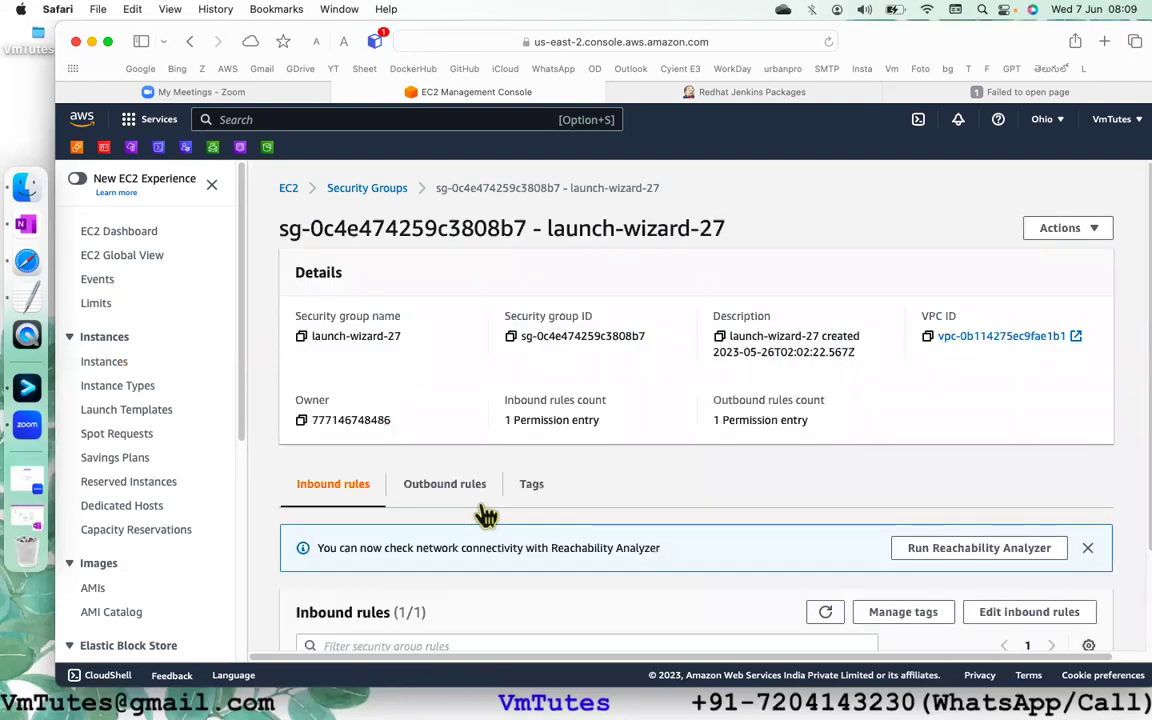
Start editing launch-wizard-27's inbound rules and add a new rule.
scroll(710, 540, down, 1)
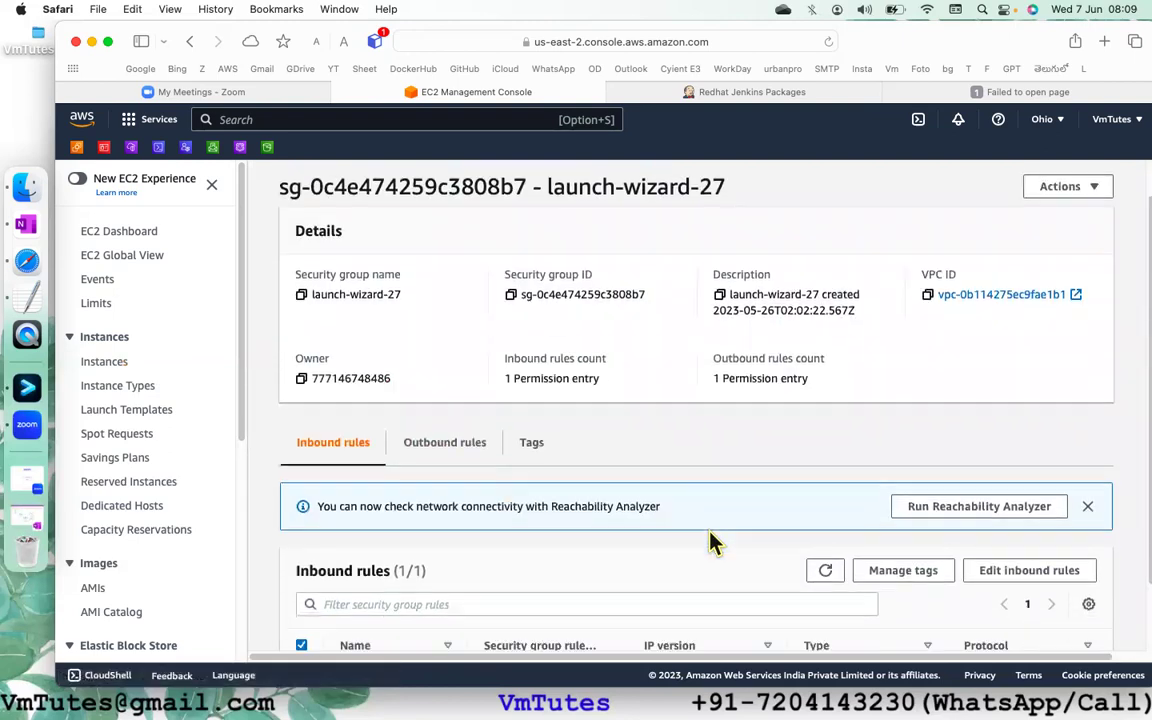
scroll(668, 565, down, 3)
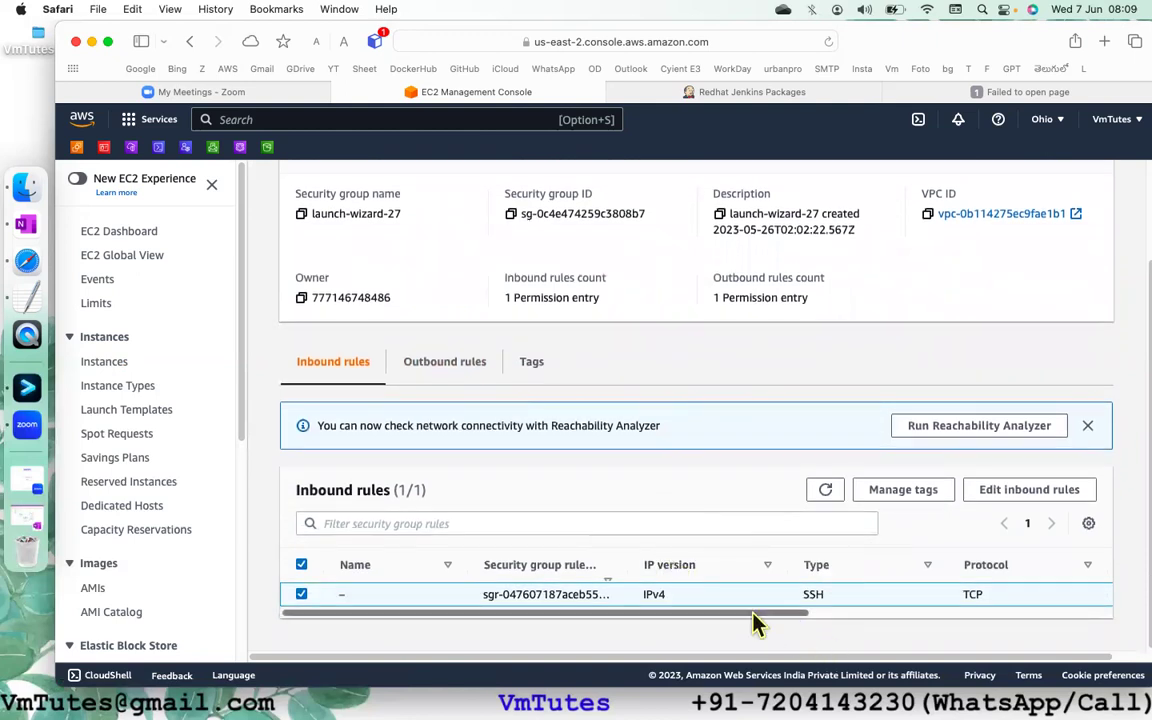
drag(755, 622, 623, 634)
click(1027, 497)
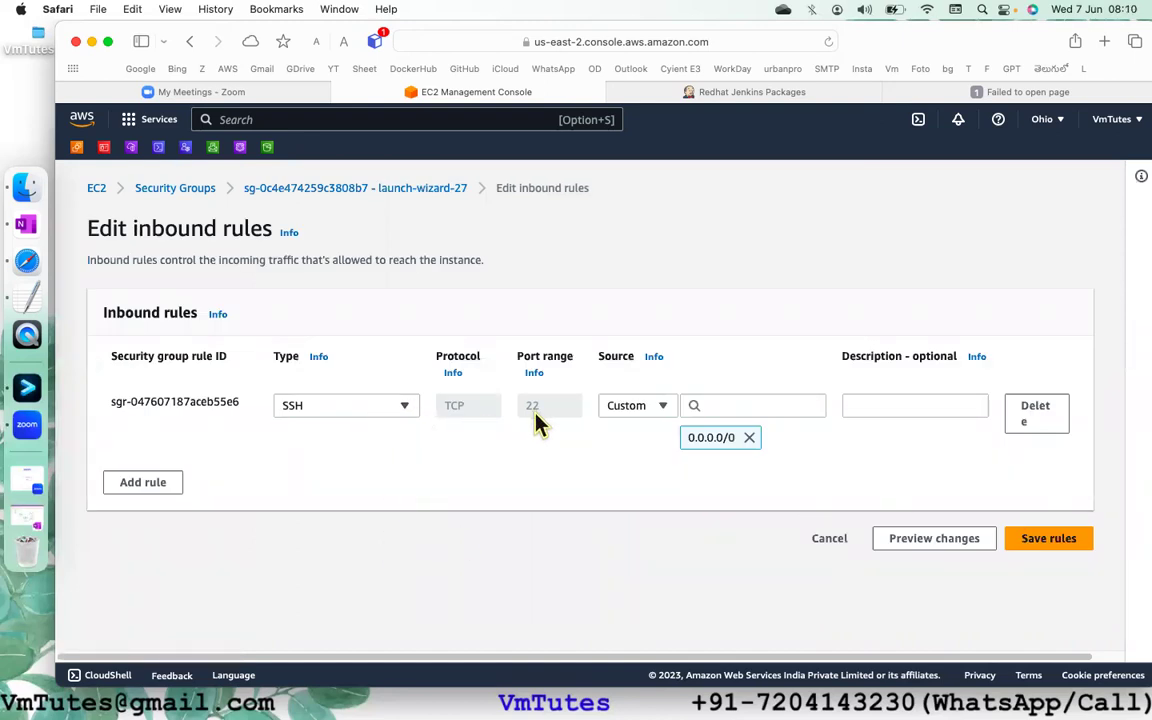
click(150, 486)
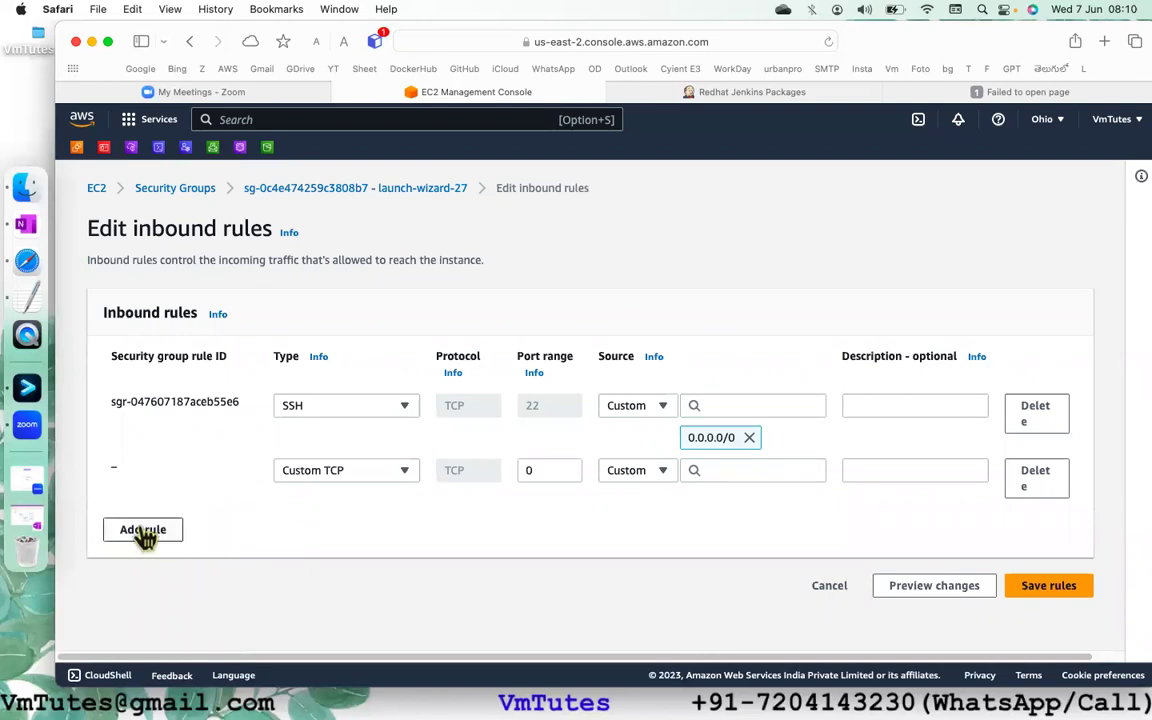
Set the new inbound rule to All traffic from Anywhere-IPv4.
click(404, 478)
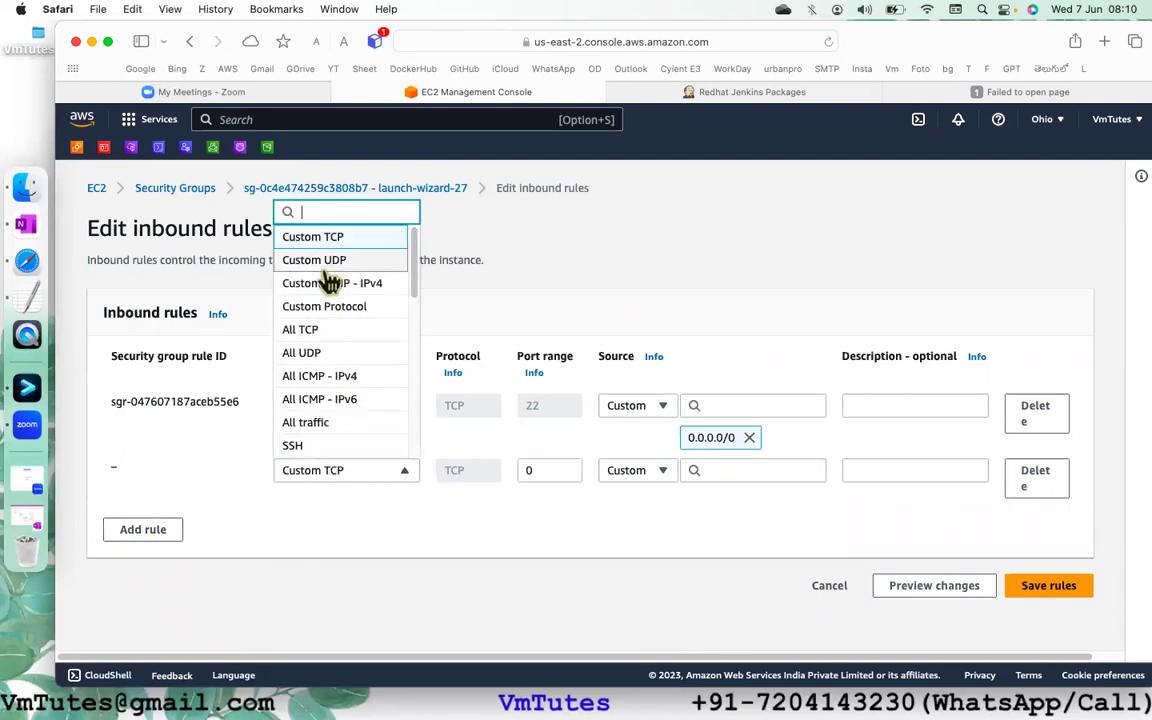
click(386, 479)
click(536, 470)
key(BackSpace)
text(8080)
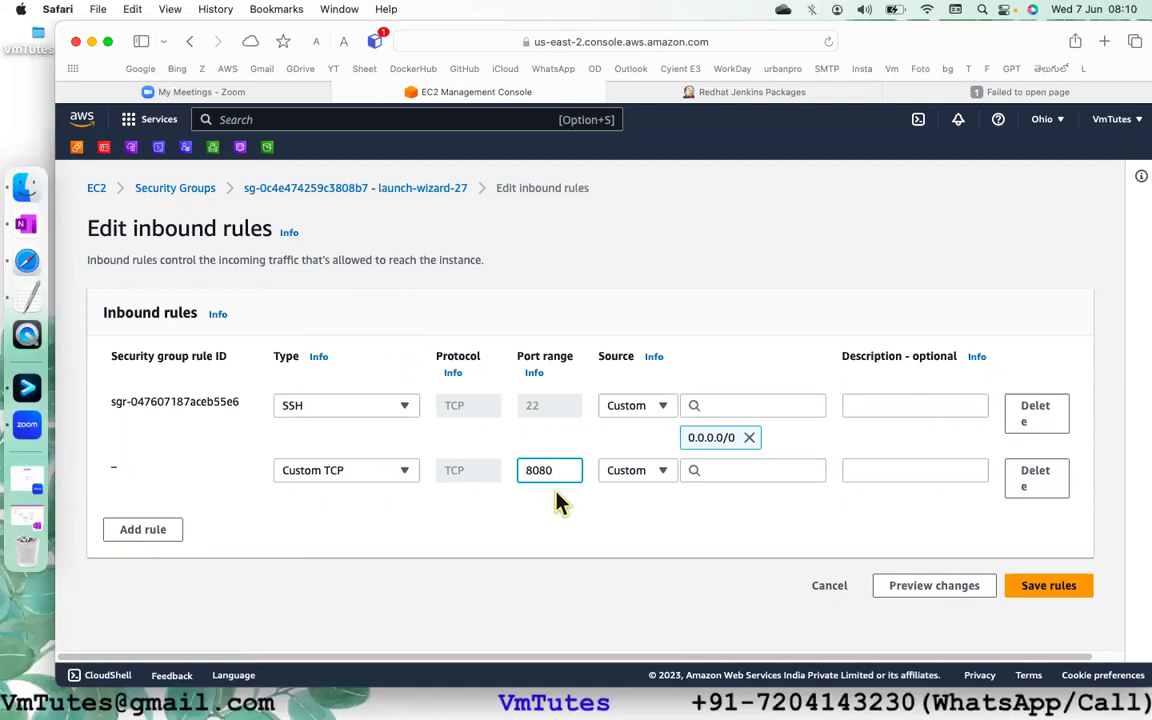
key(BackSpace)
key(BackSpace)
key(BackSpace)
key(BackSpace)
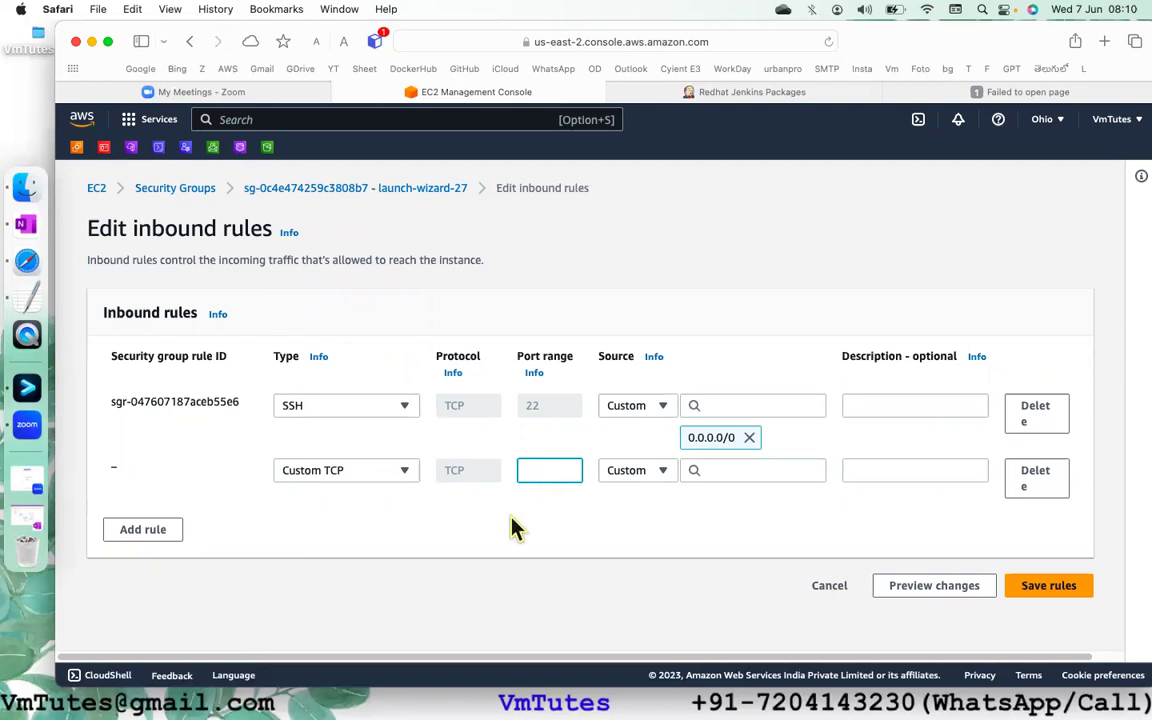
click(404, 474)
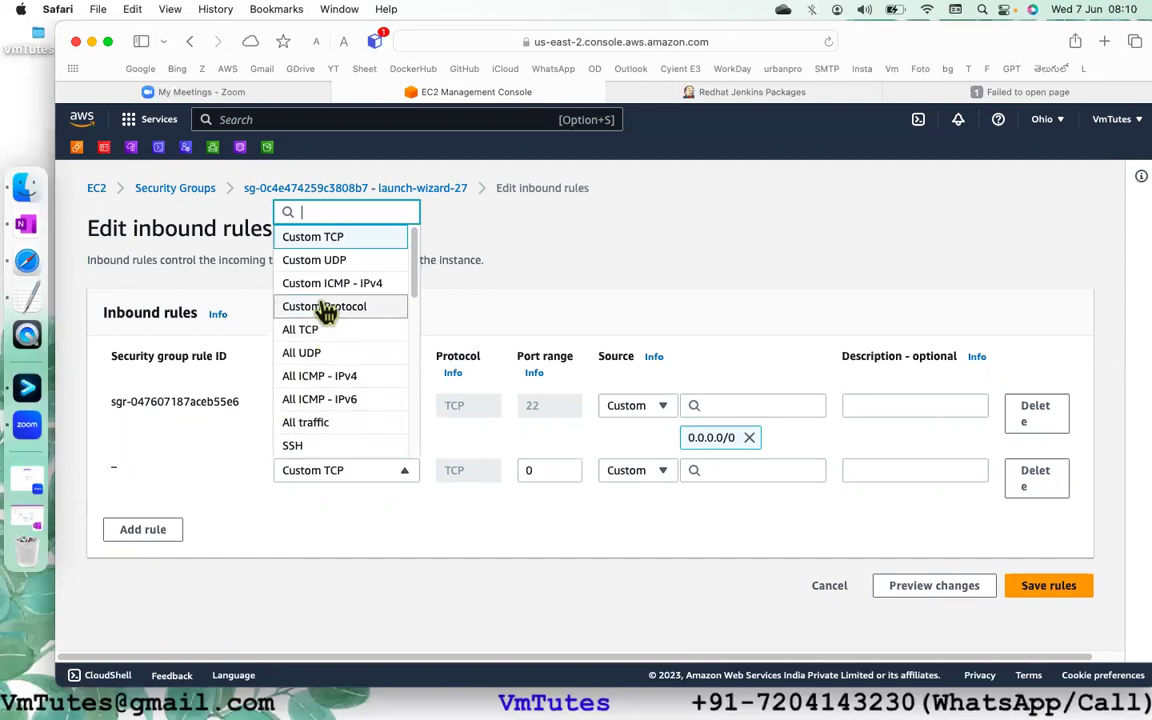
click(322, 424)
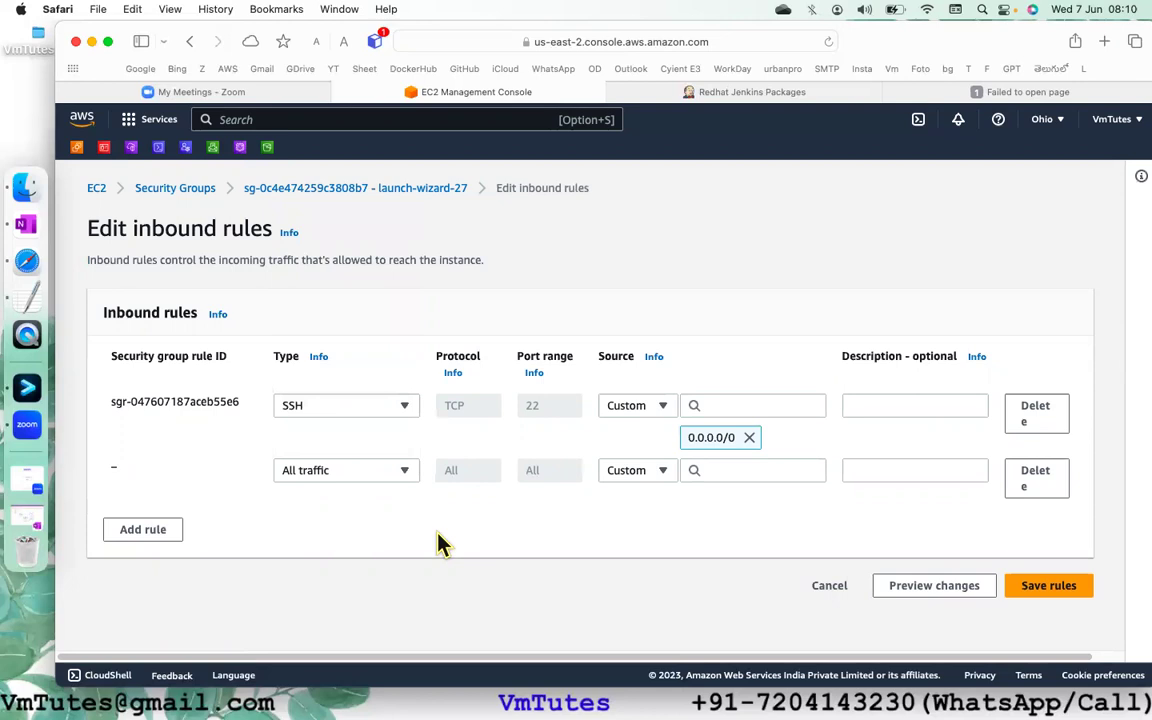
click(663, 472)
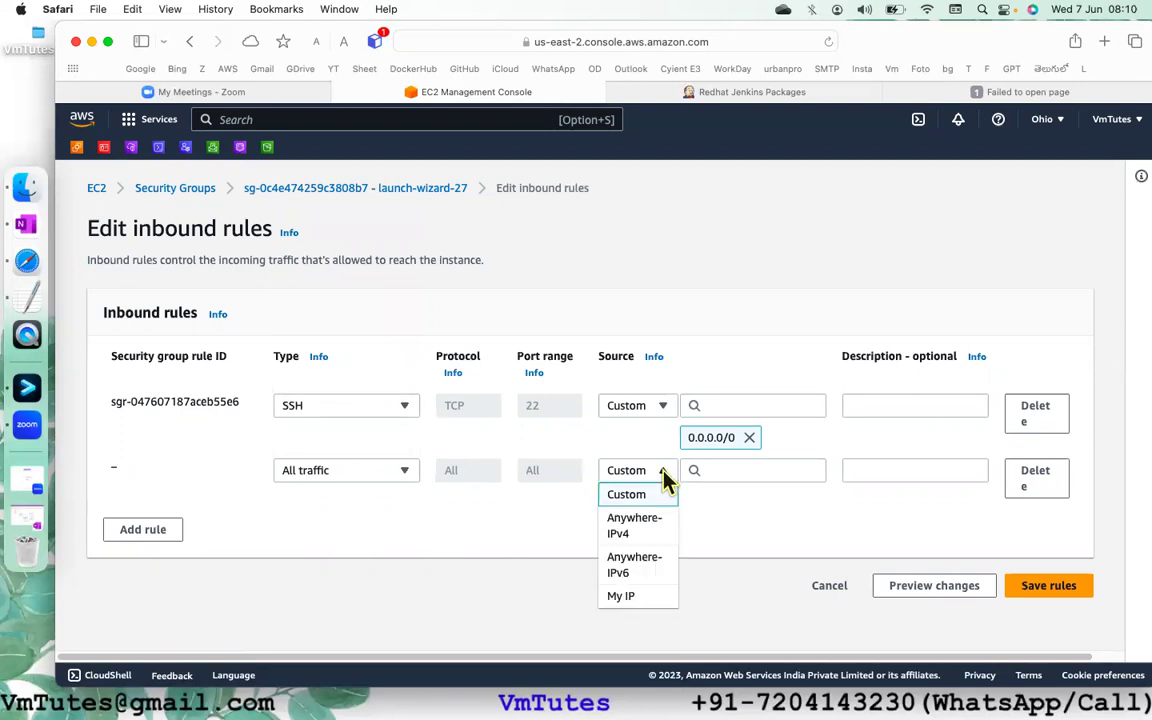
click(652, 538)
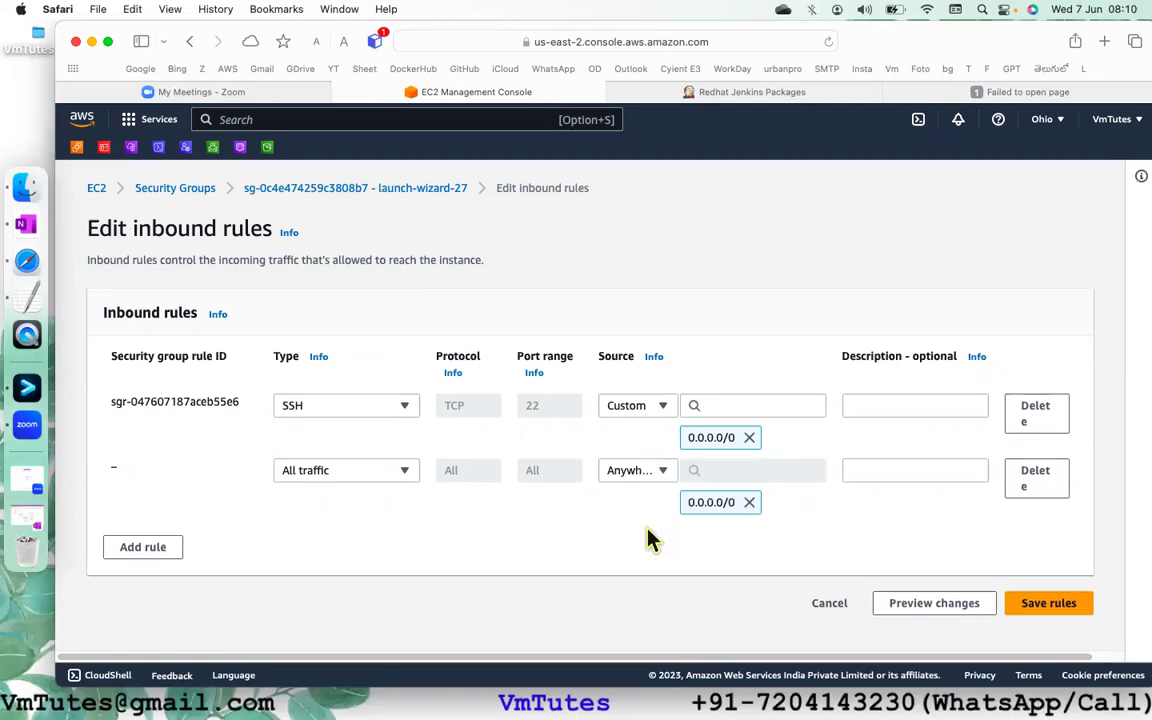
Save the inbound rules and return to the instances list with S38-Batch-Inst selected.
click(1038, 604)
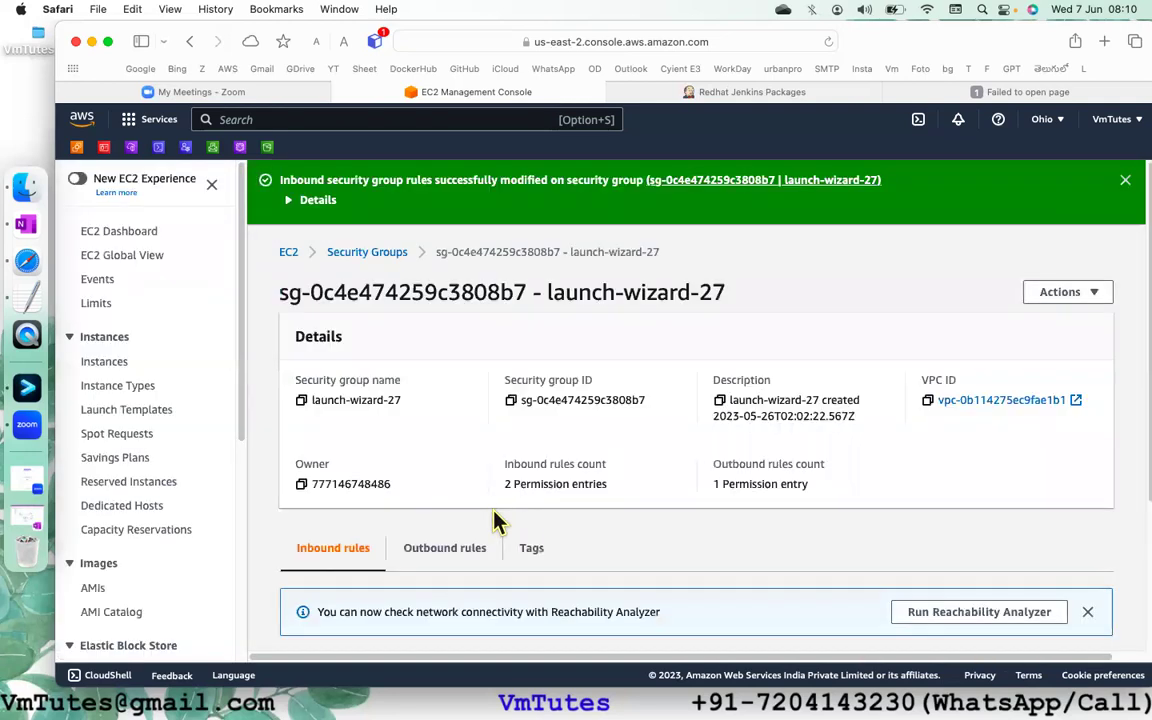
click(1125, 186)
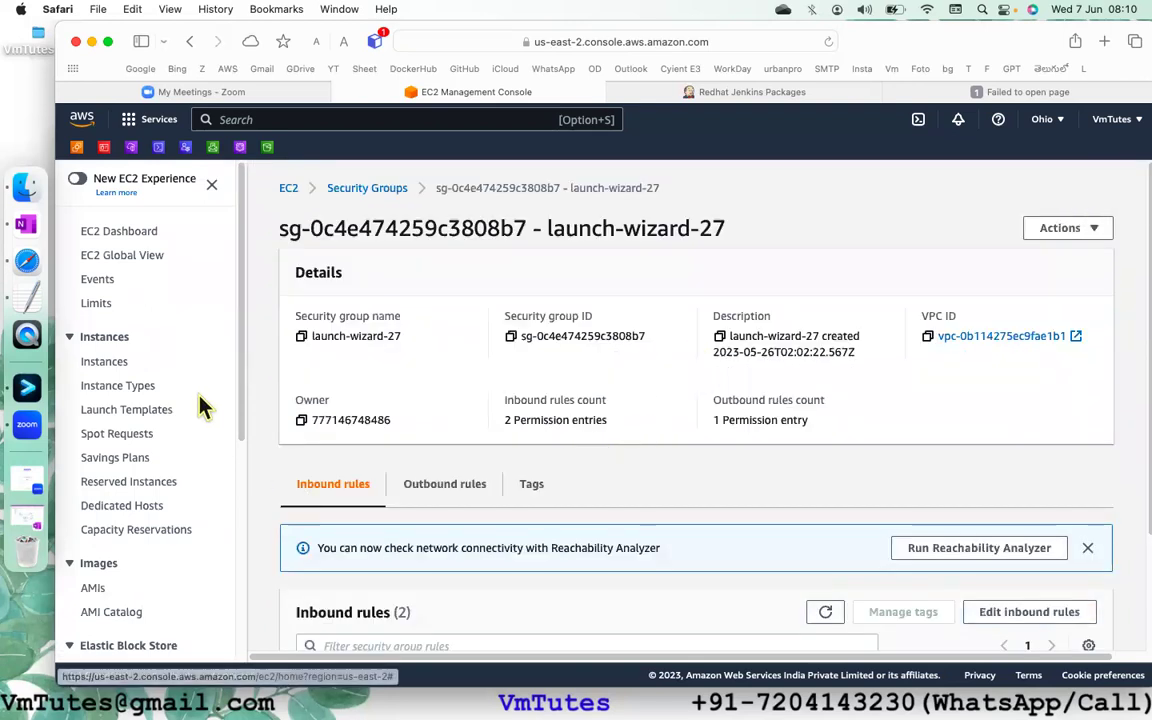
click(105, 362)
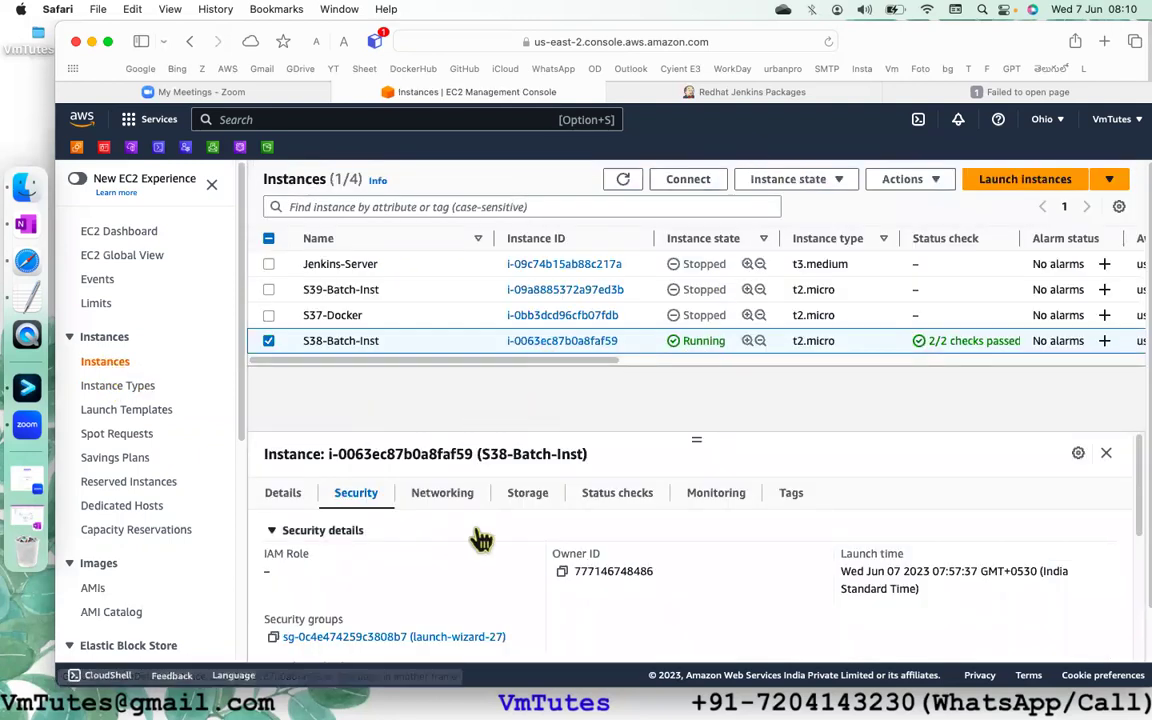
click(269, 341)
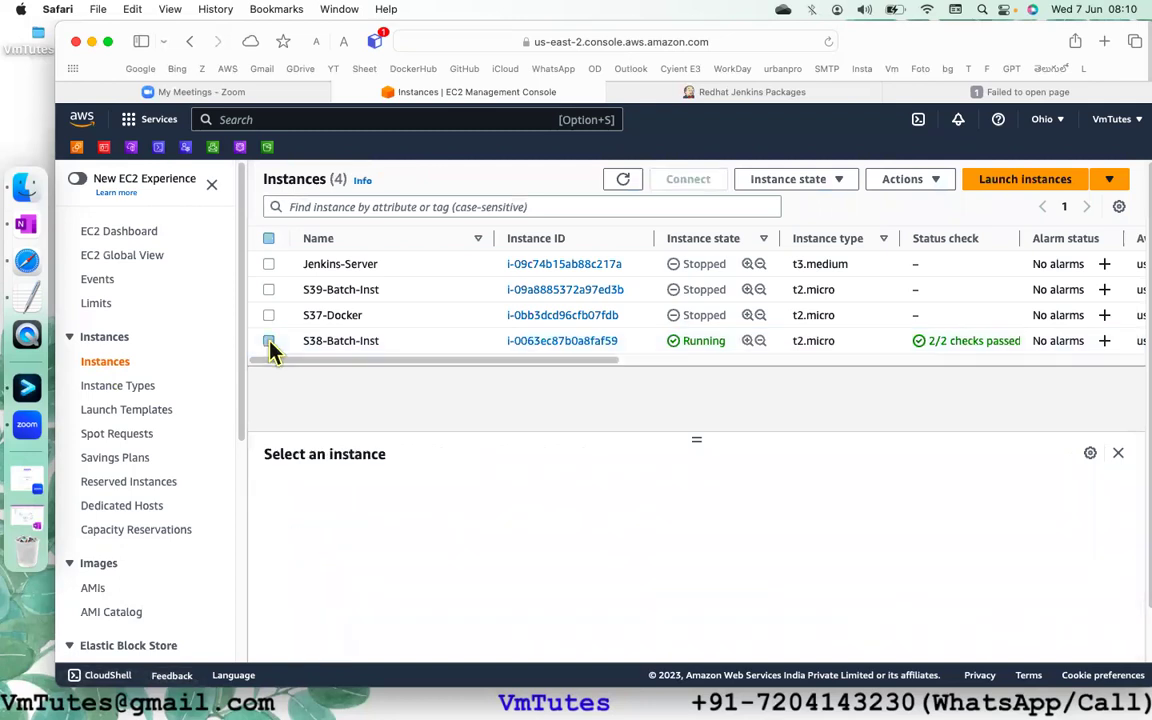
click(269, 341)
Copy the instance's public IP and load it on port 8080 in the Google tab.
click(563, 572)
click(938, 97)
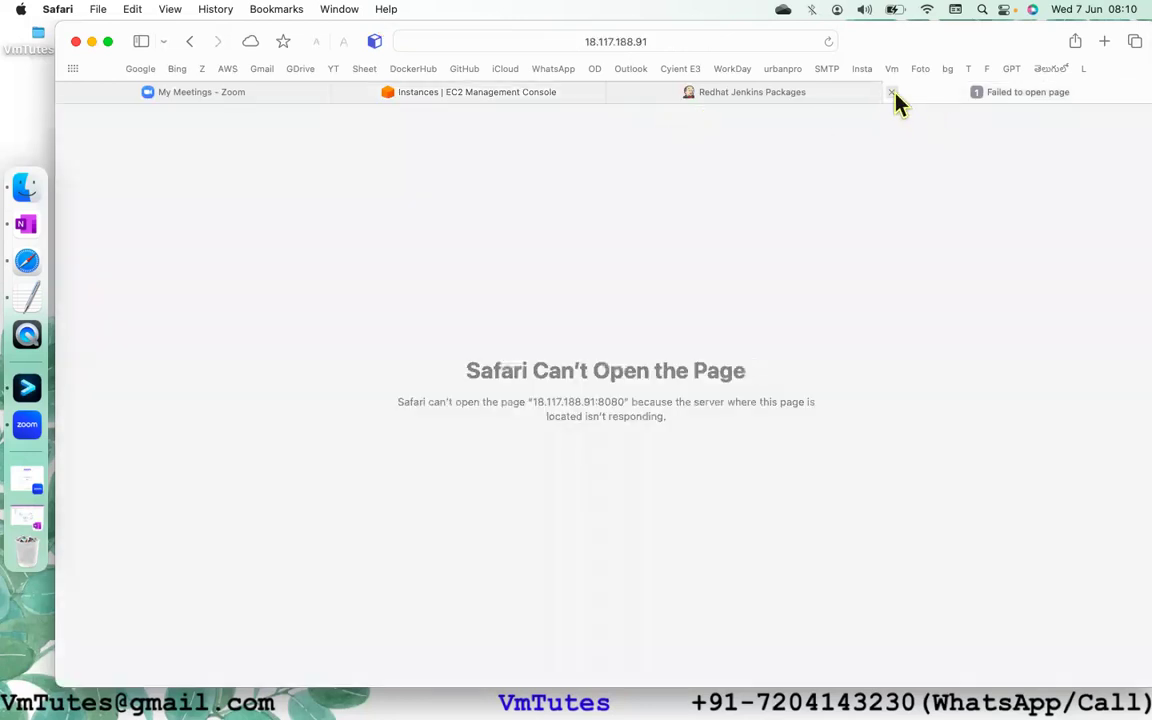
click(891, 92)
click(1000, 92)
click(652, 42)
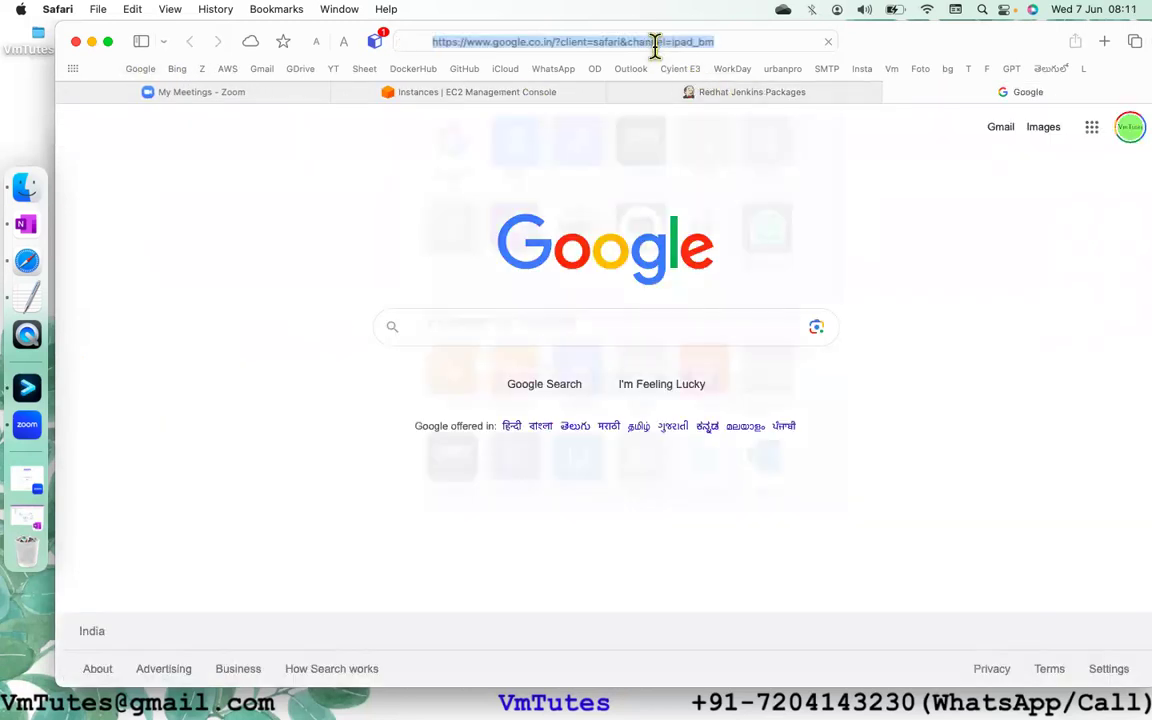
key(super+v)
text(:80)
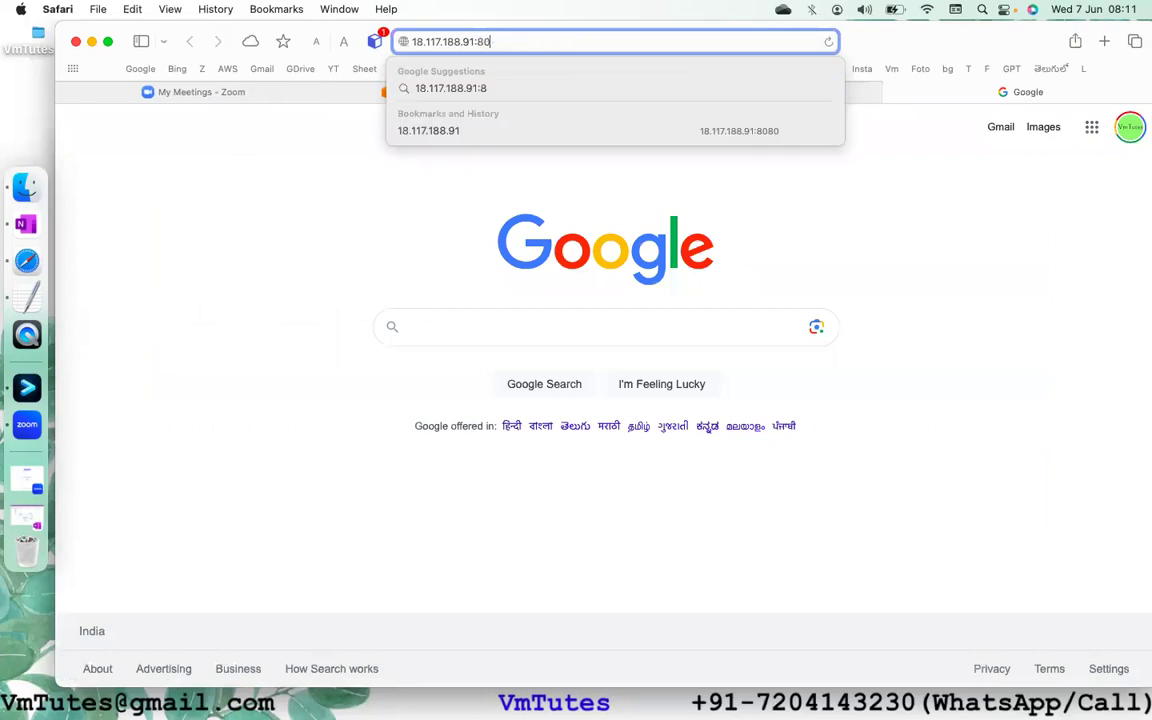
key(Return)
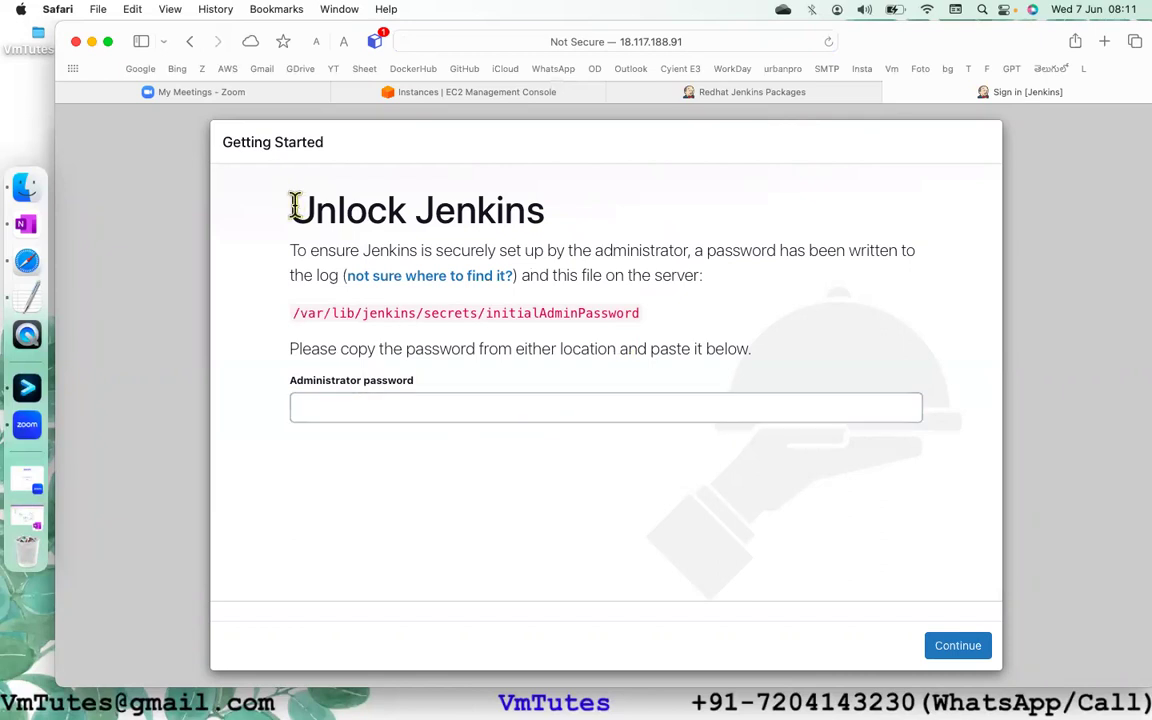
Select the full /var/lib/jenkins/secrets/initialAdminPassword path on the Unlock Jenkins page.
drag(299, 205, 594, 211)
click(643, 215)
drag(297, 313, 484, 313)
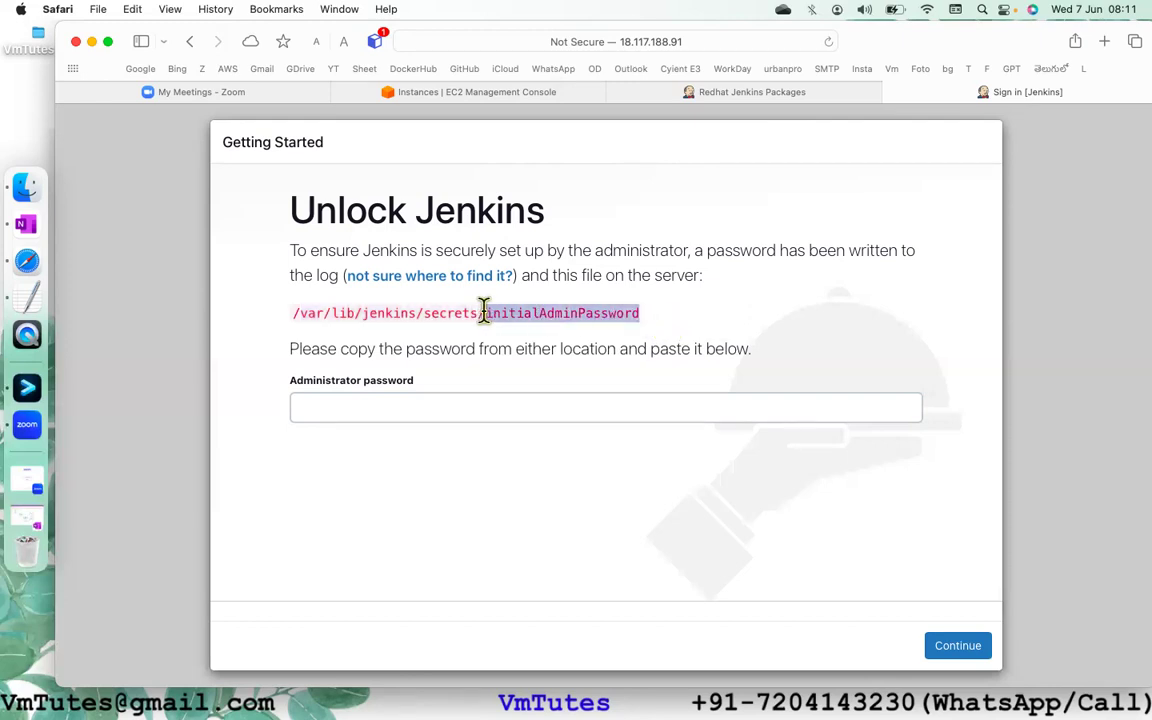
click(381, 406)
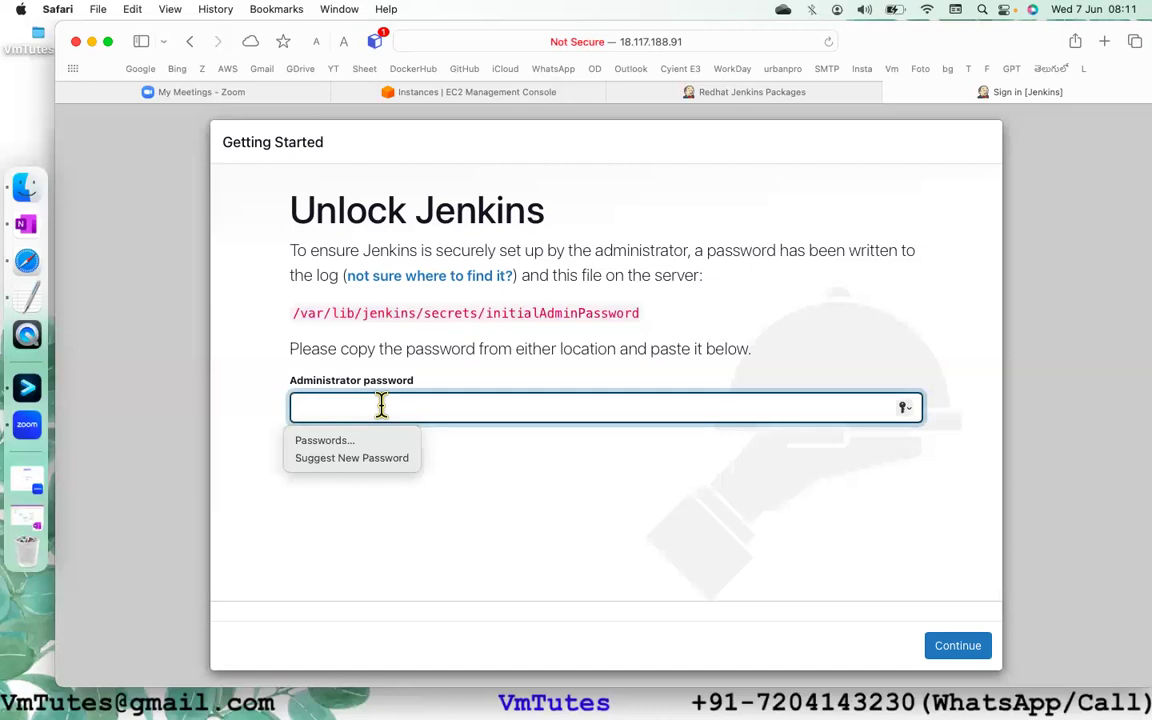
click(553, 537)
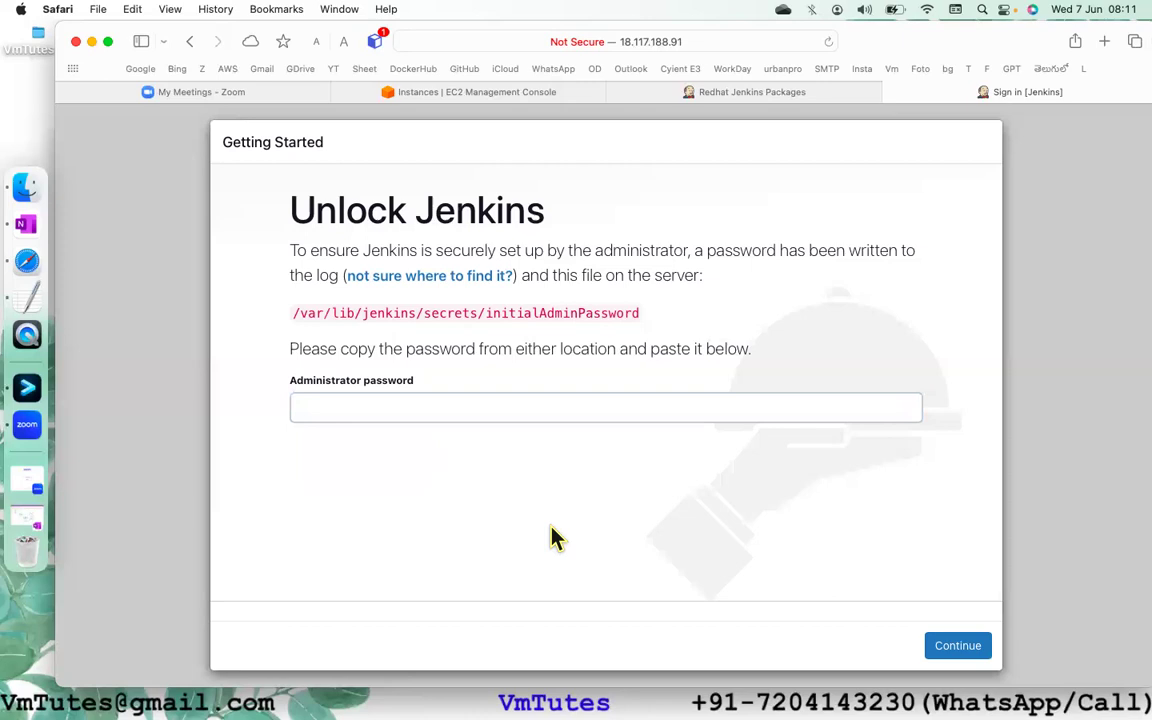
drag(296, 313, 413, 313)
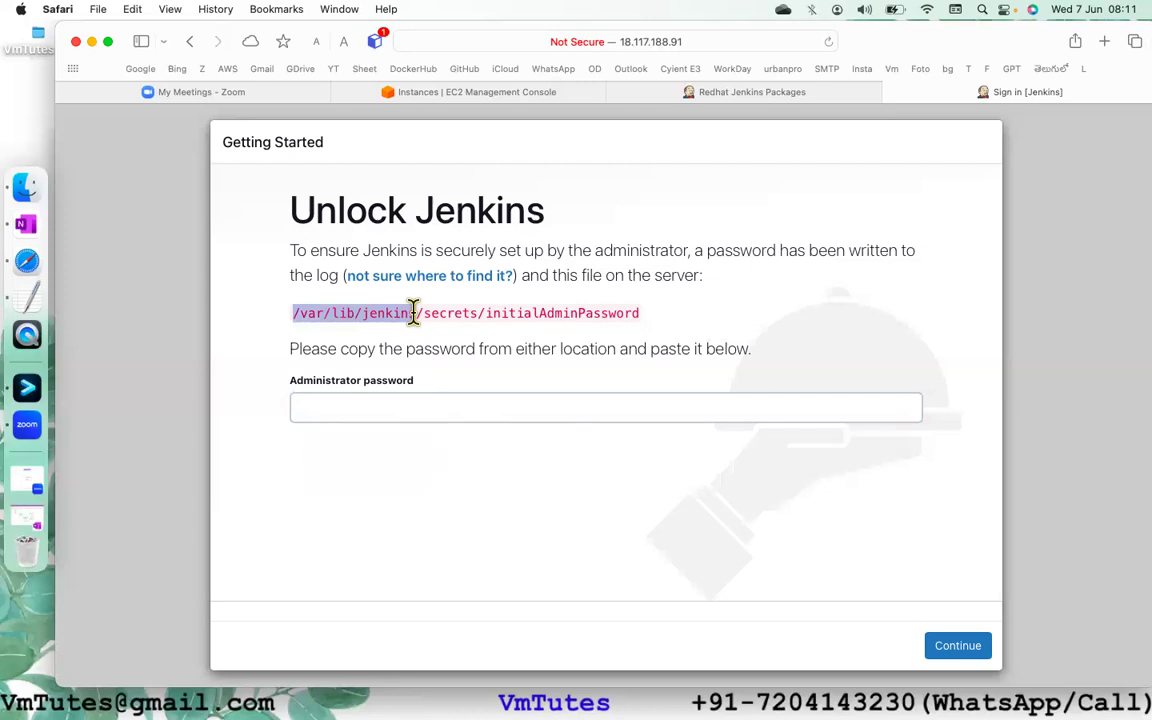
click(260, 334)
drag(291, 312, 412, 313)
click(380, 543)
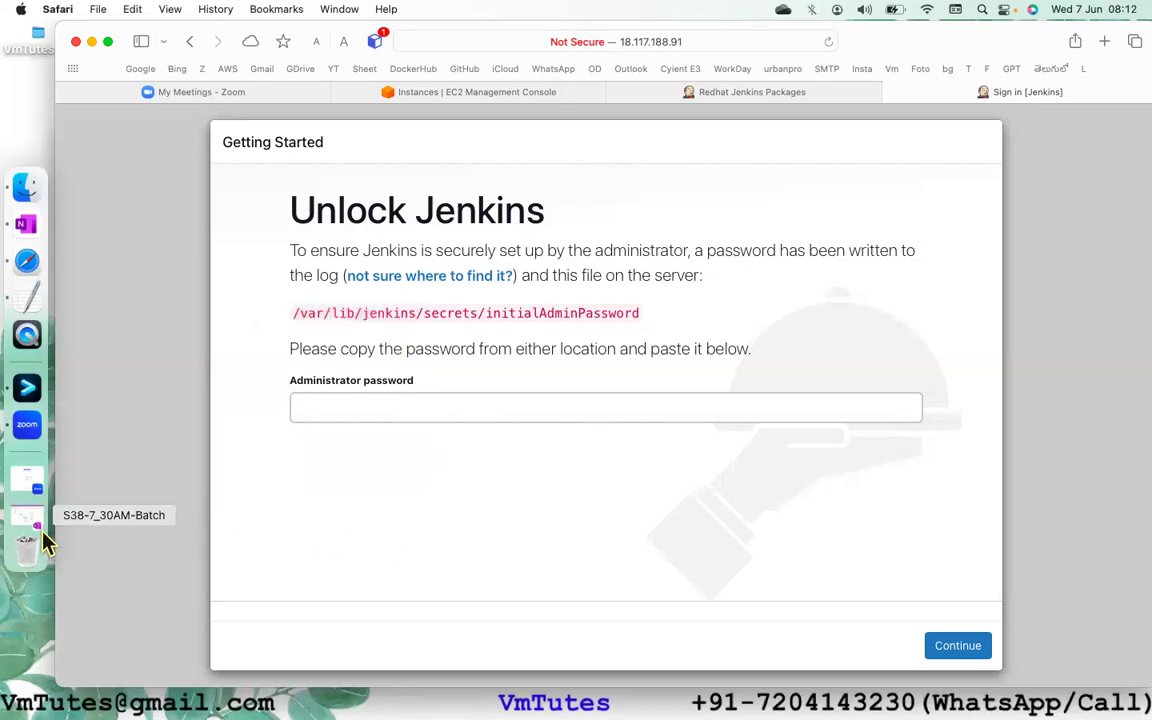
drag(291, 312, 648, 311)
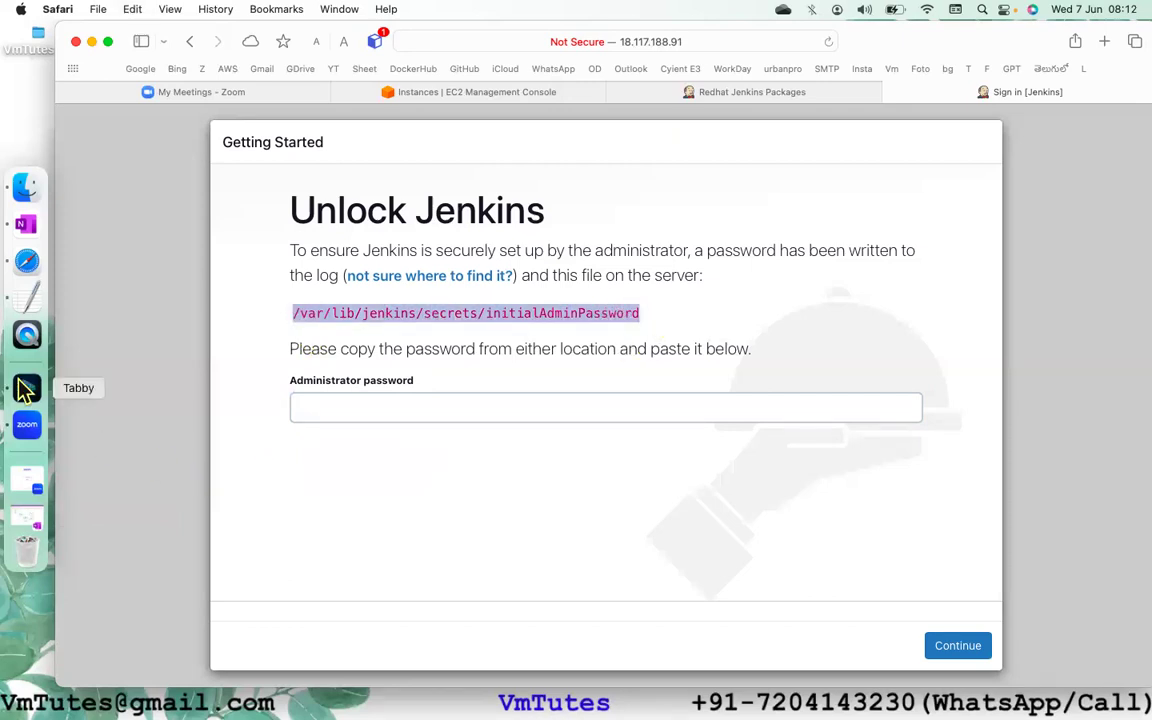
Run cat, then sudo cat, on the initialAdminPassword file to print the admin password.
click(26, 388)
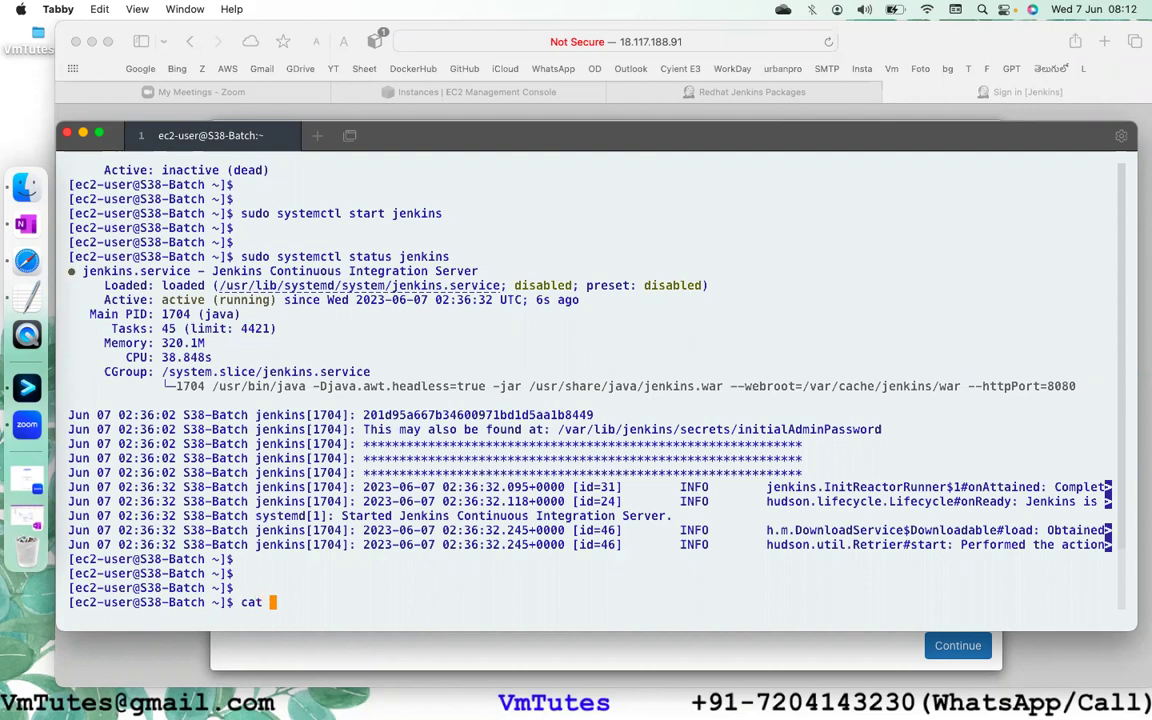
text(cat)
key(super+v)
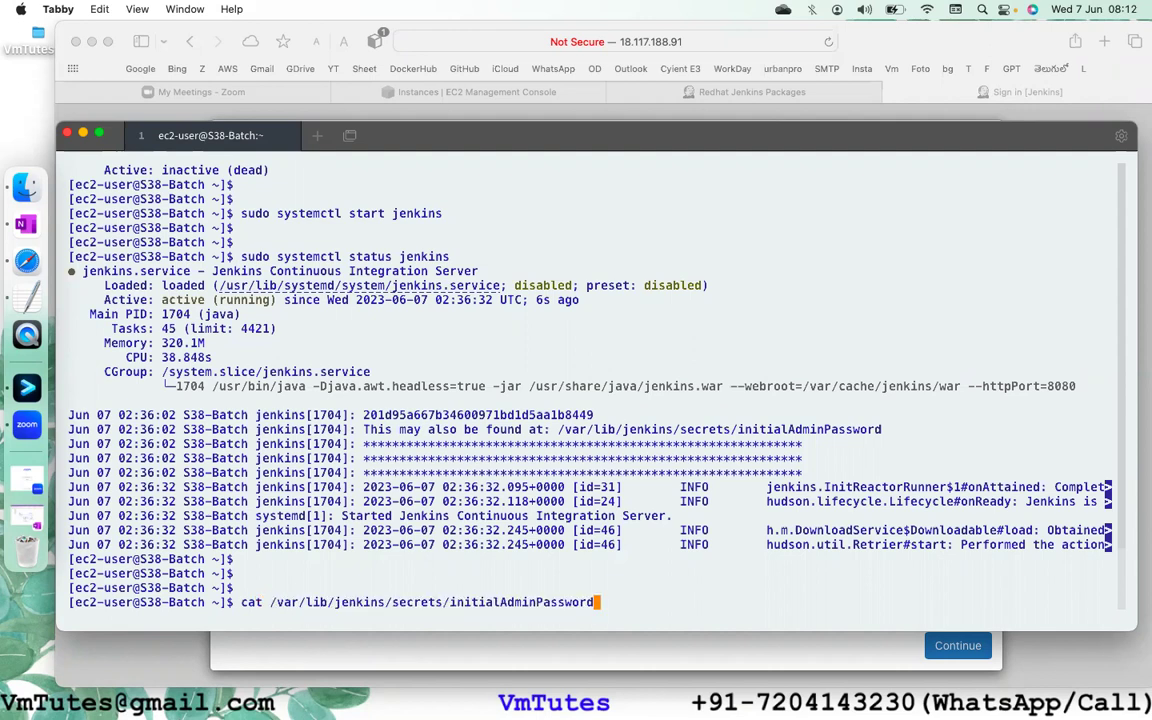
key(Return)
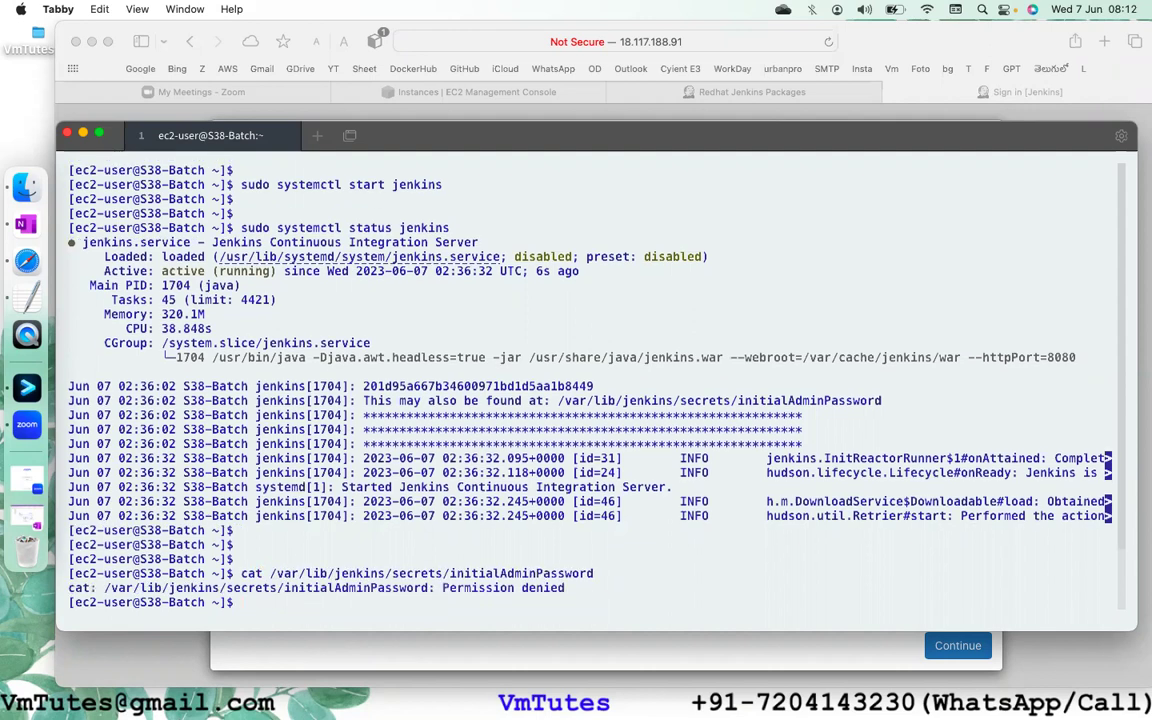
text(sudo cat)
key(super+v)
key(Return)
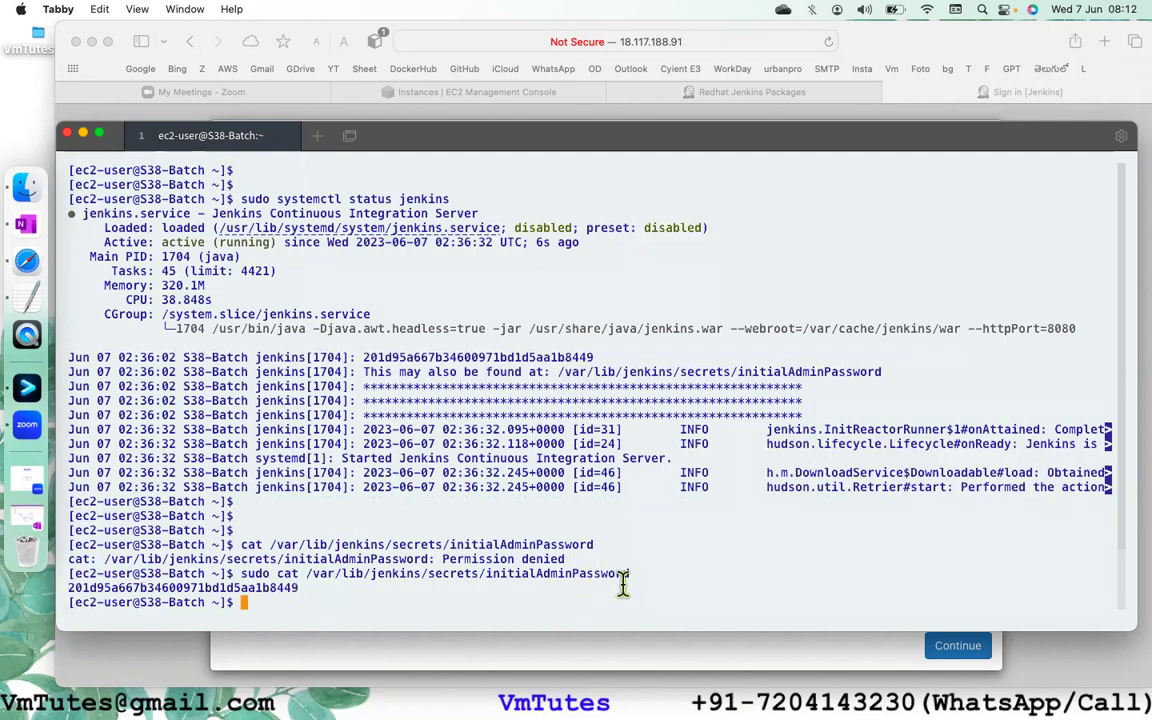
Copy the printed admin password from the terminal output.
drag(630, 573, 489, 573)
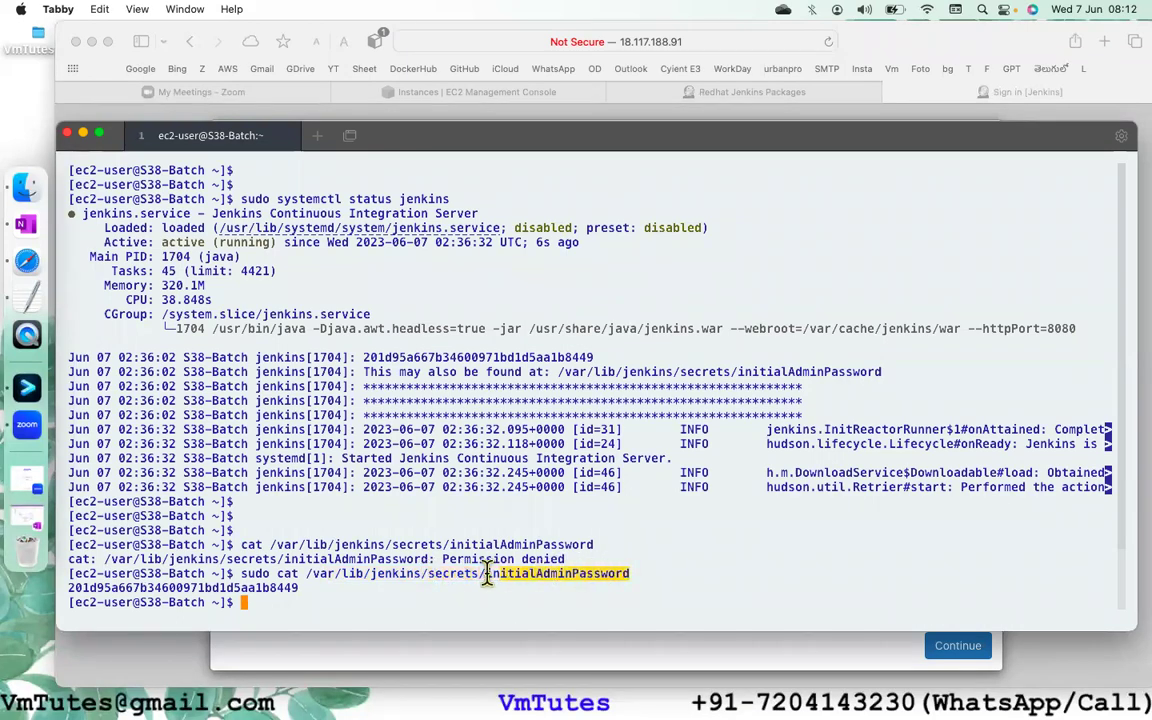
click(388, 603)
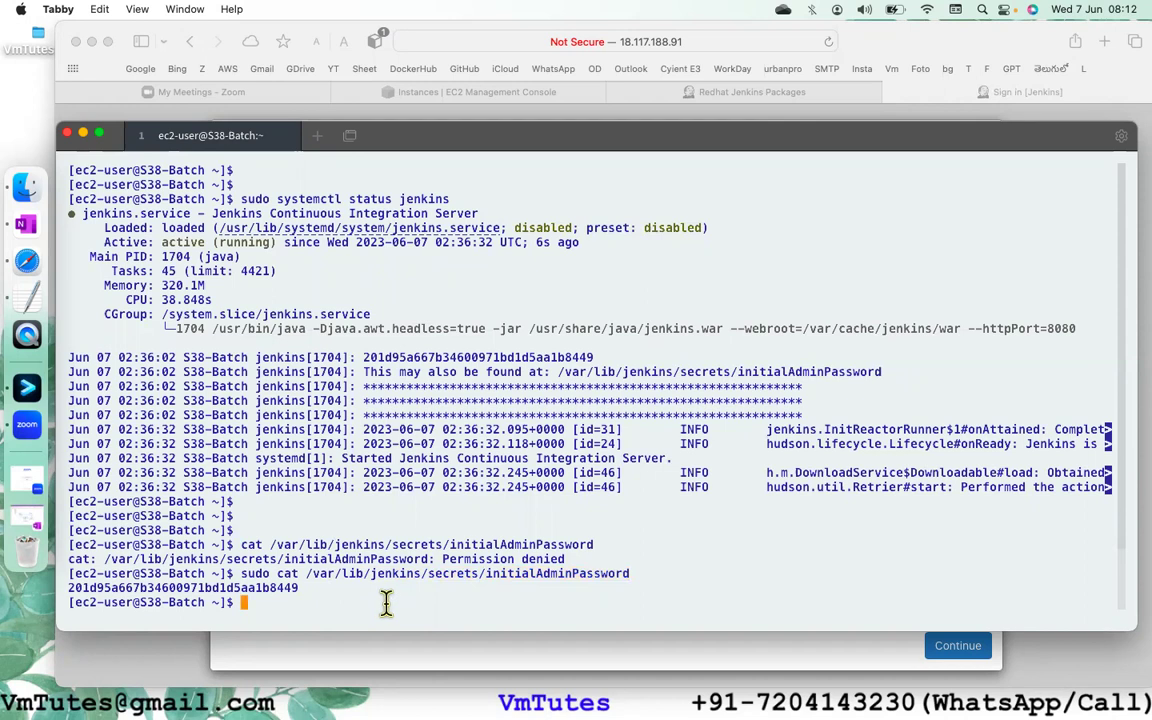
drag(306, 574, 436, 594)
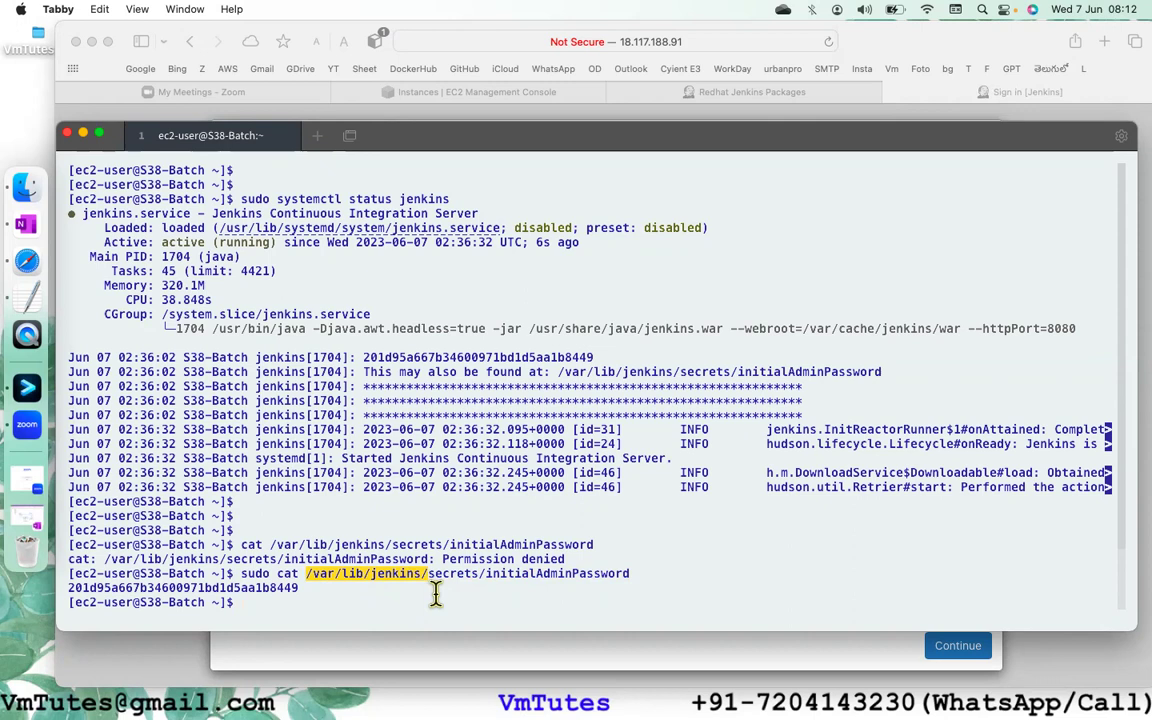
click(325, 606)
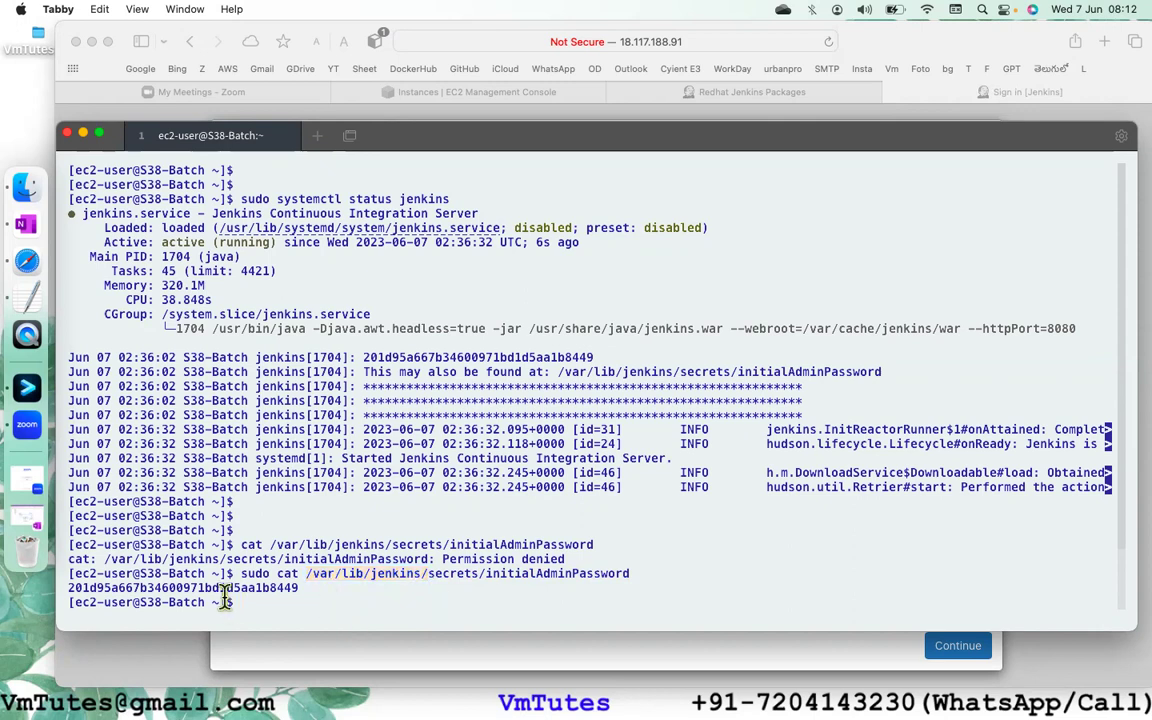
double_click(212, 588)
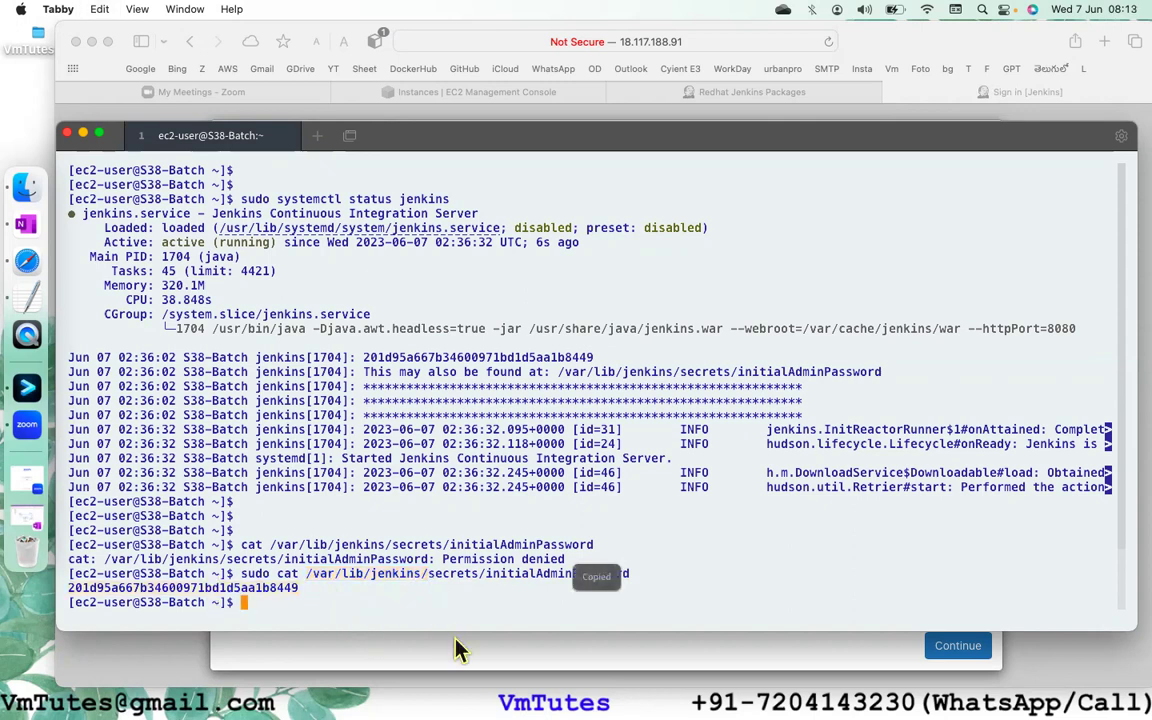
click(481, 650)
Paste the admin password, continue, and decline Safari's offer to save it.
click(352, 408)
key(super+v)
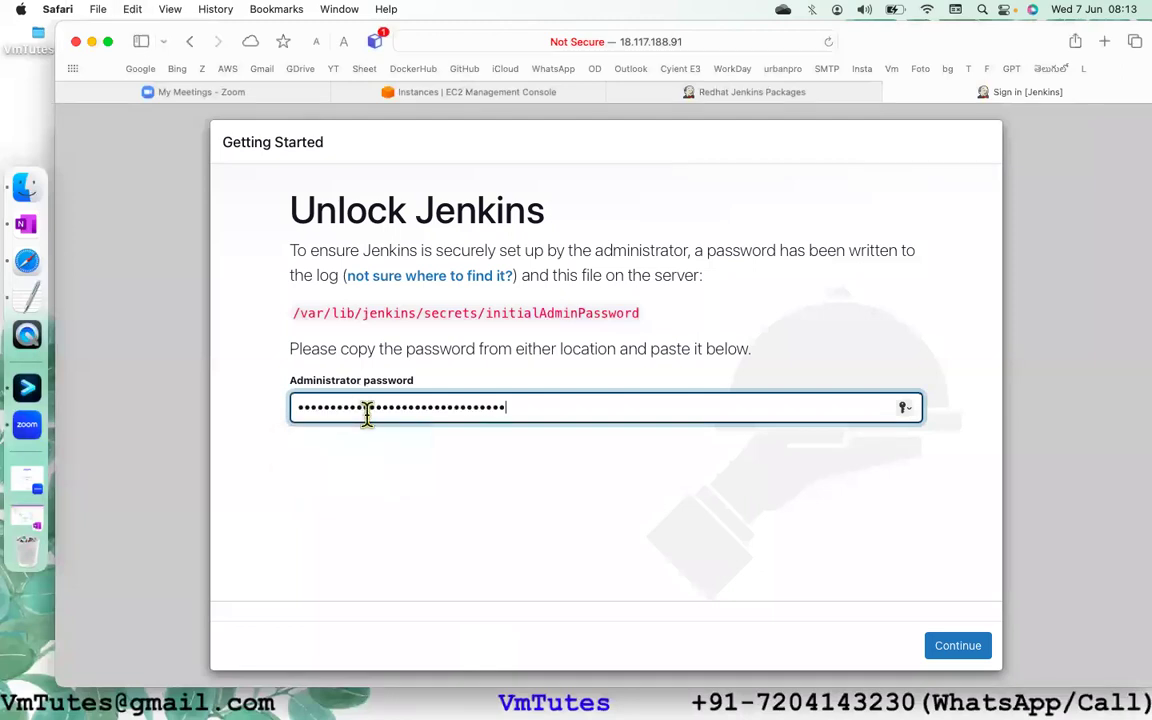
click(958, 648)
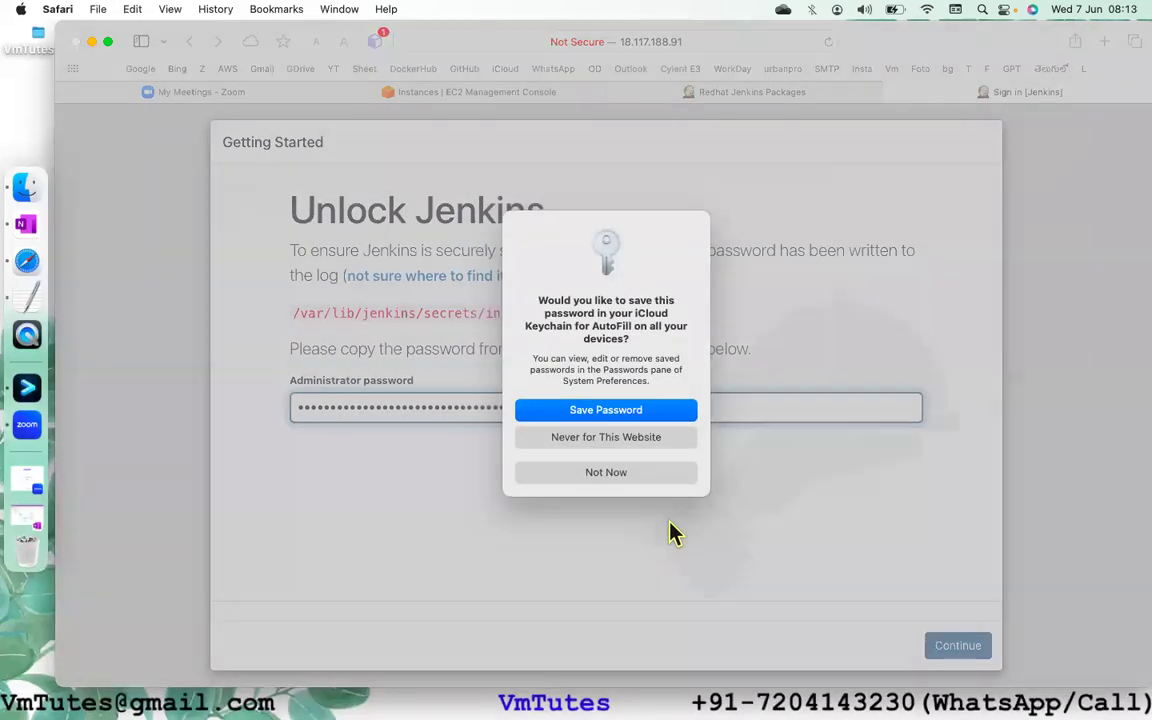
click(606, 474)
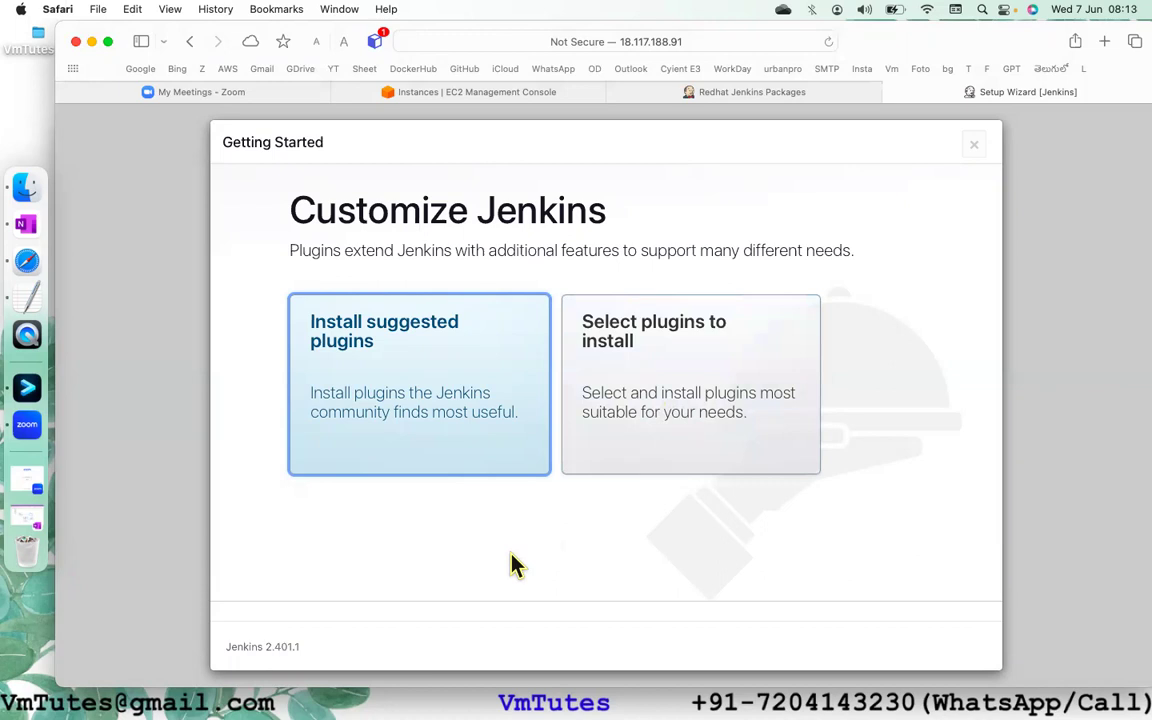
Choose Install suggested plugins and let the installation finish.
click(438, 385)
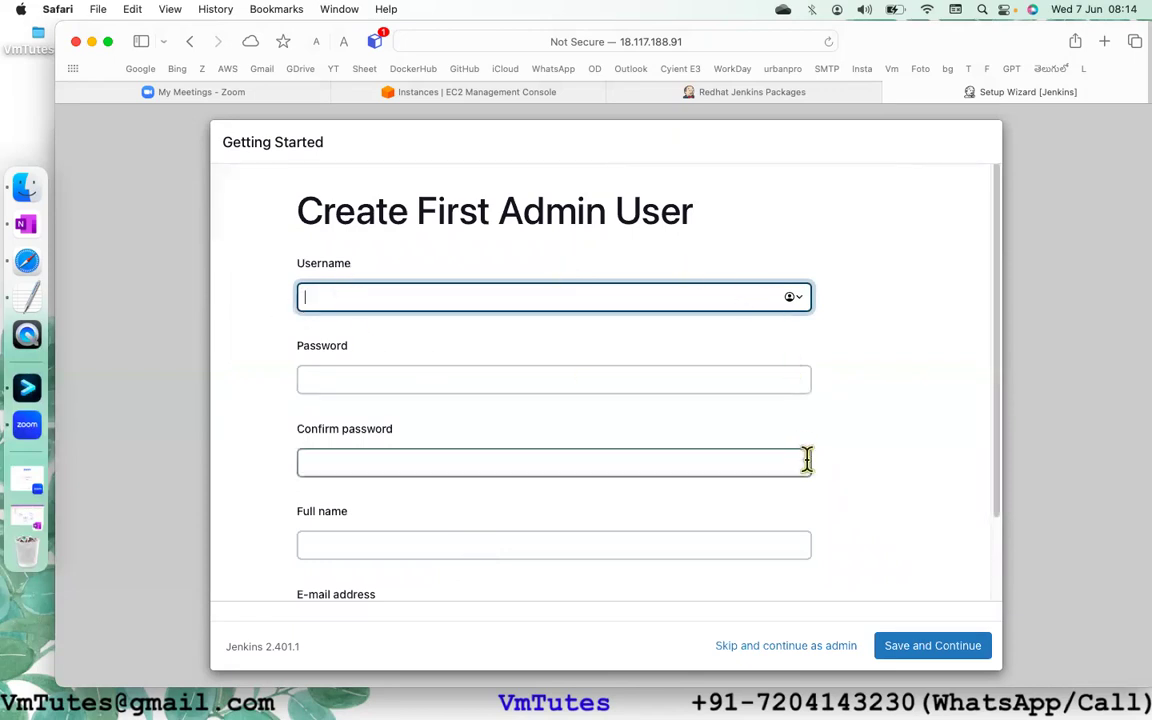
Enter the admin username and type a self-chosen password in both password fields.
scroll(853, 480, down, 3)
scroll(825, 470, up, 2)
scroll(780, 460, up, 1)
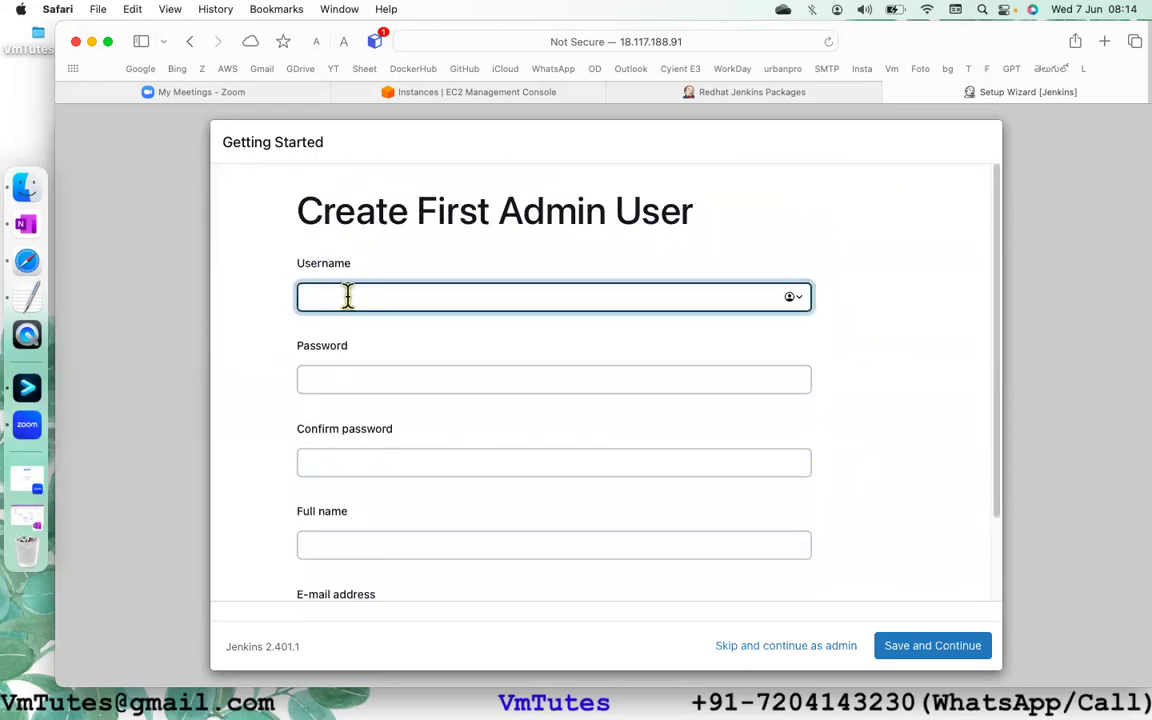
text(vmtutes)
key(Tab)
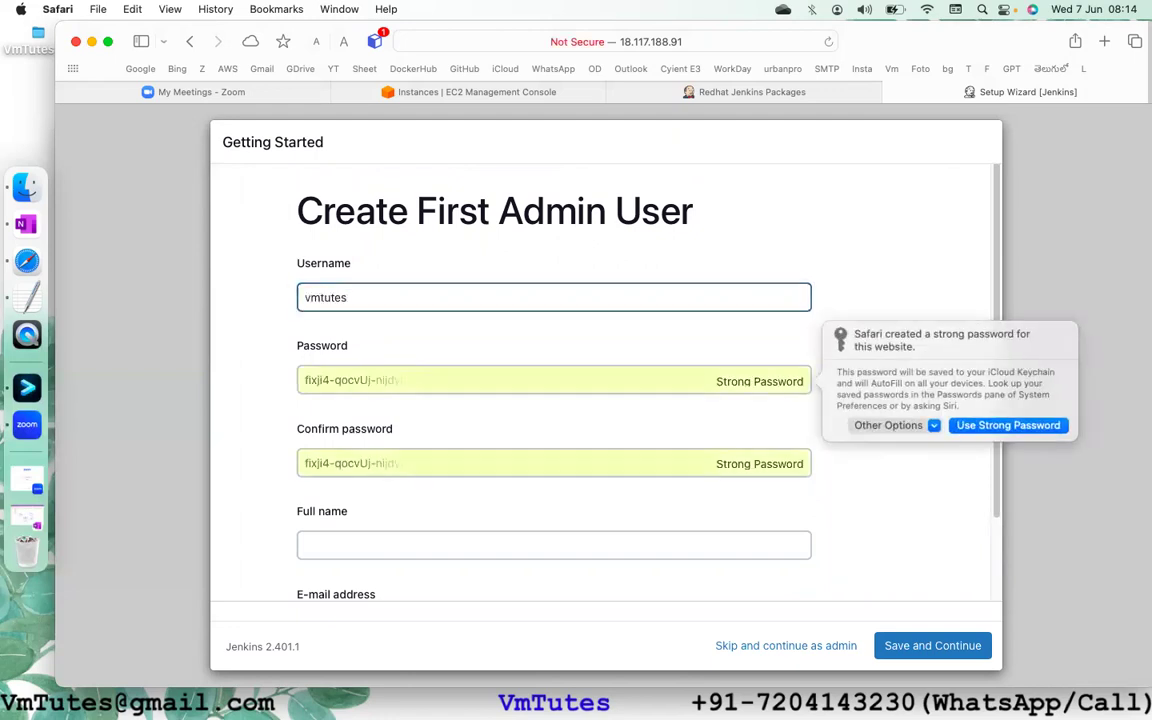
click(930, 426)
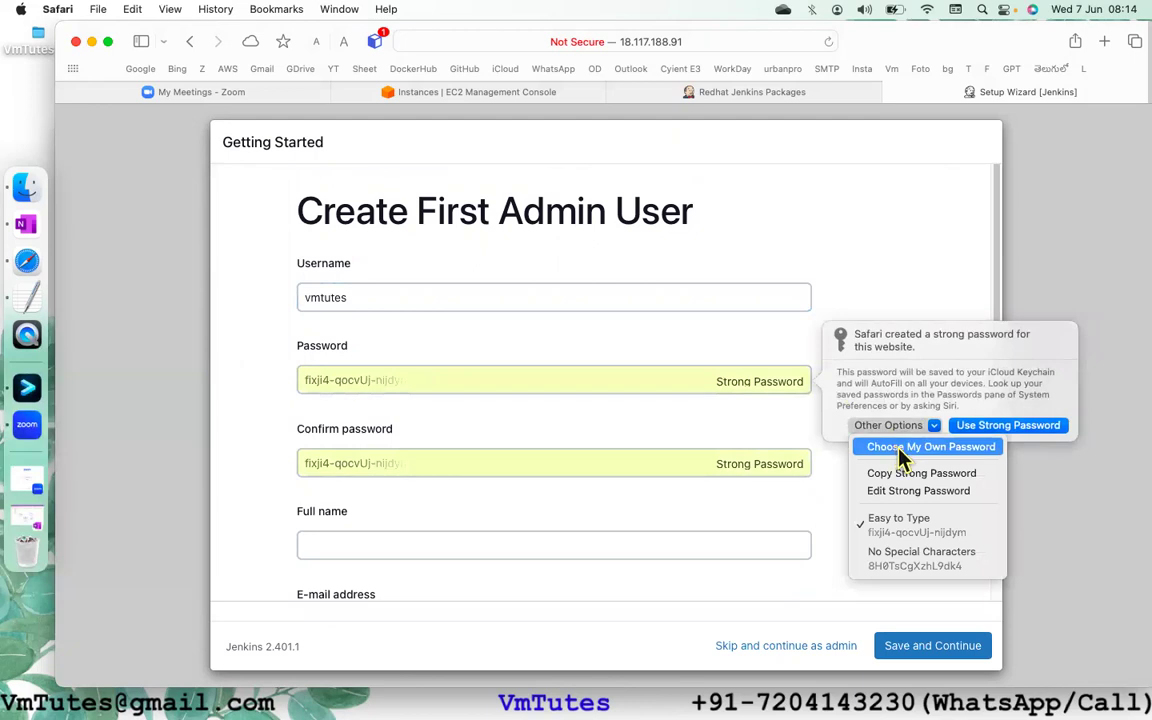
click(905, 445)
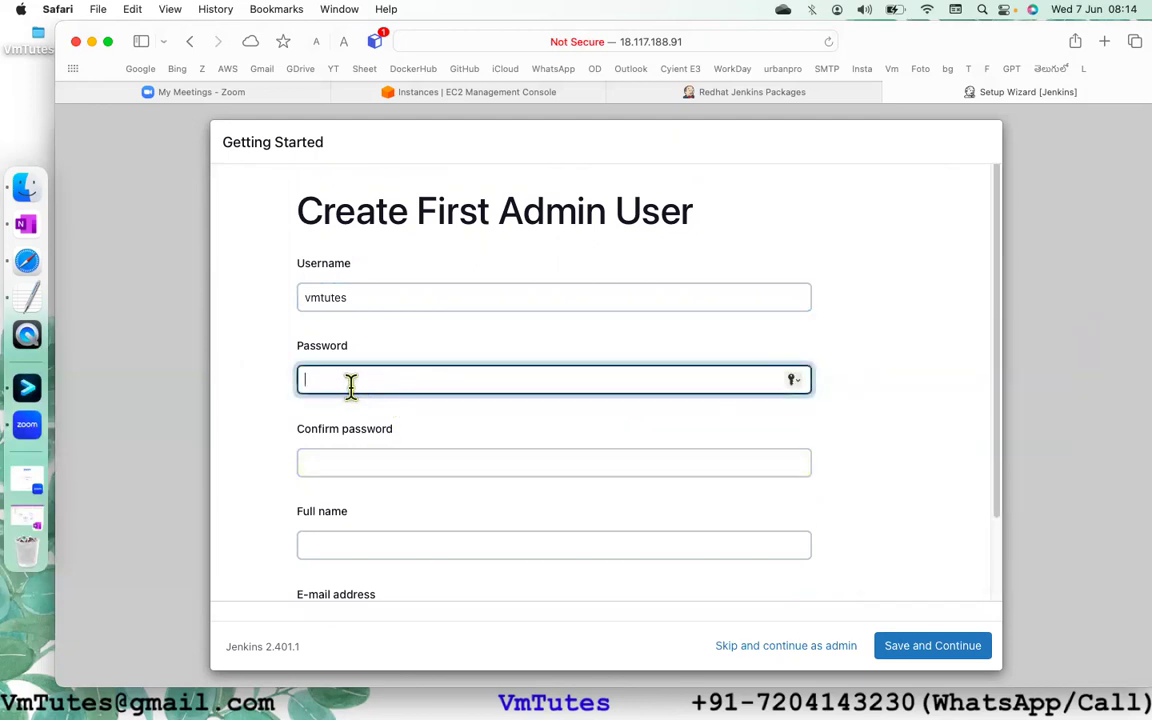
key(Tab)
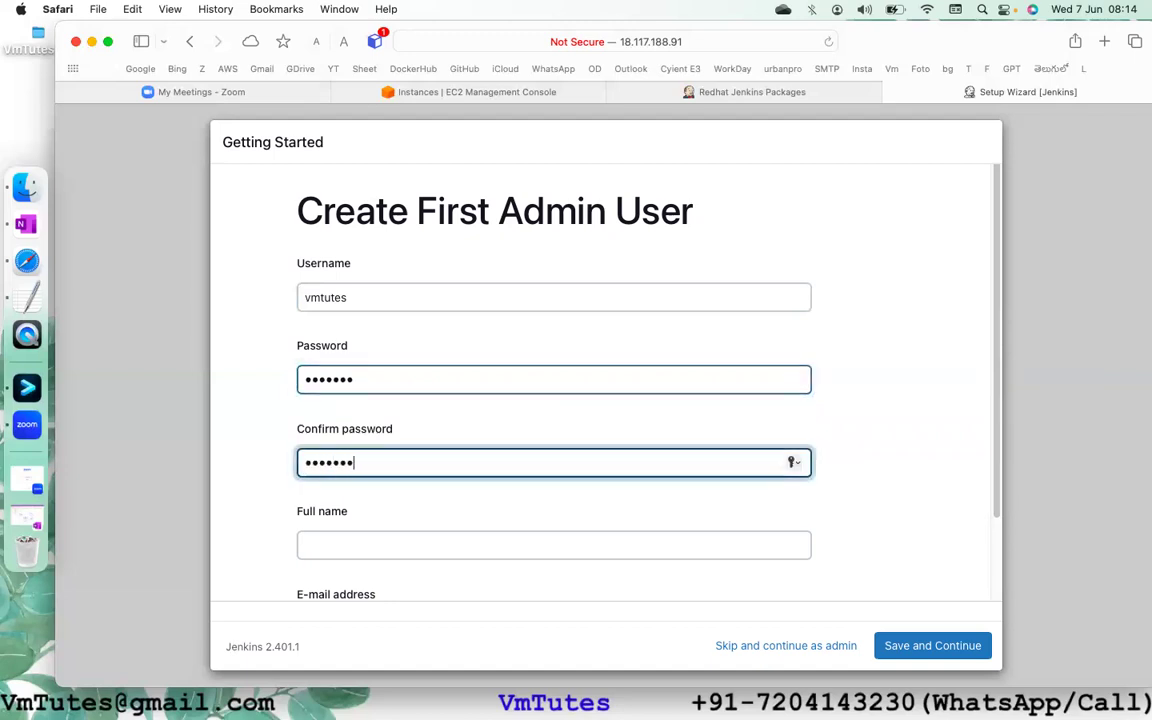
Fill in the full name and e-mail address, then save the admin user.
click(347, 547)
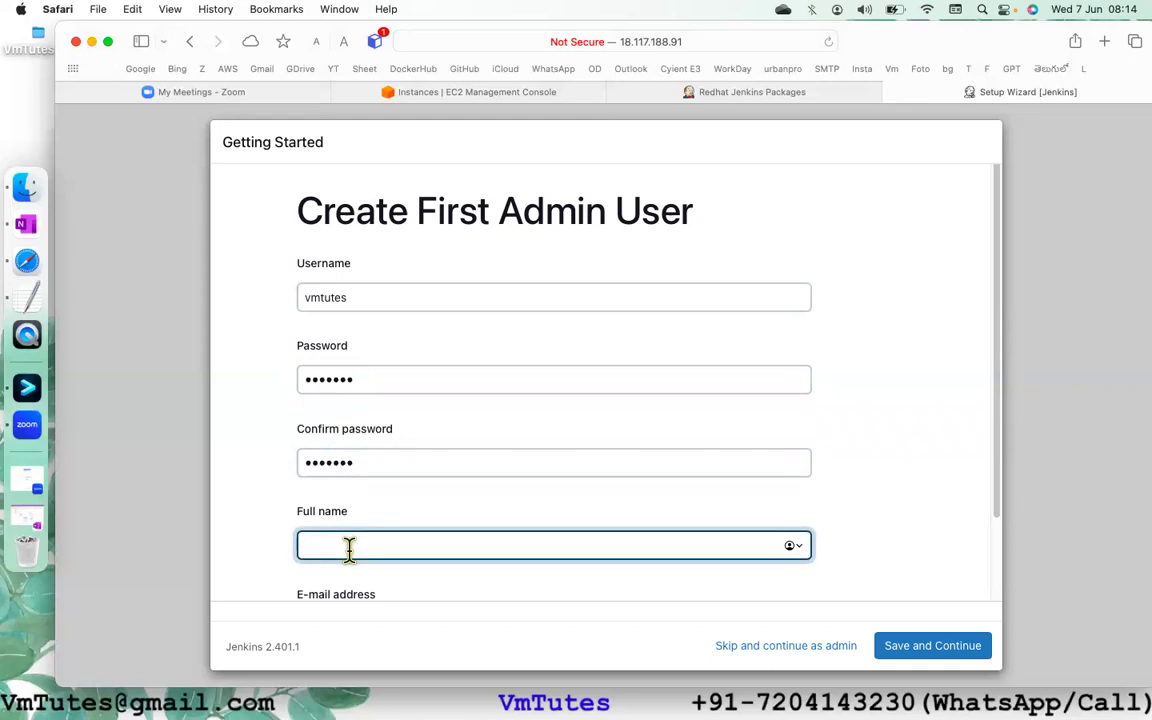
scroll(490, 500, down, 2)
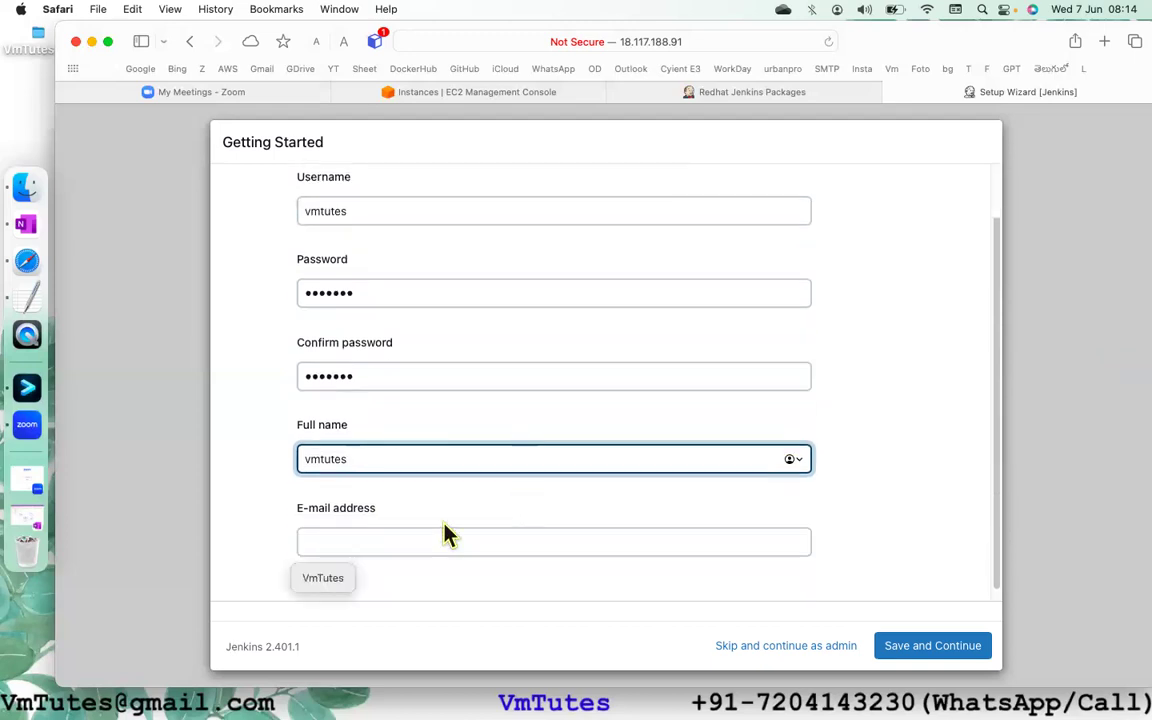
click(349, 543)
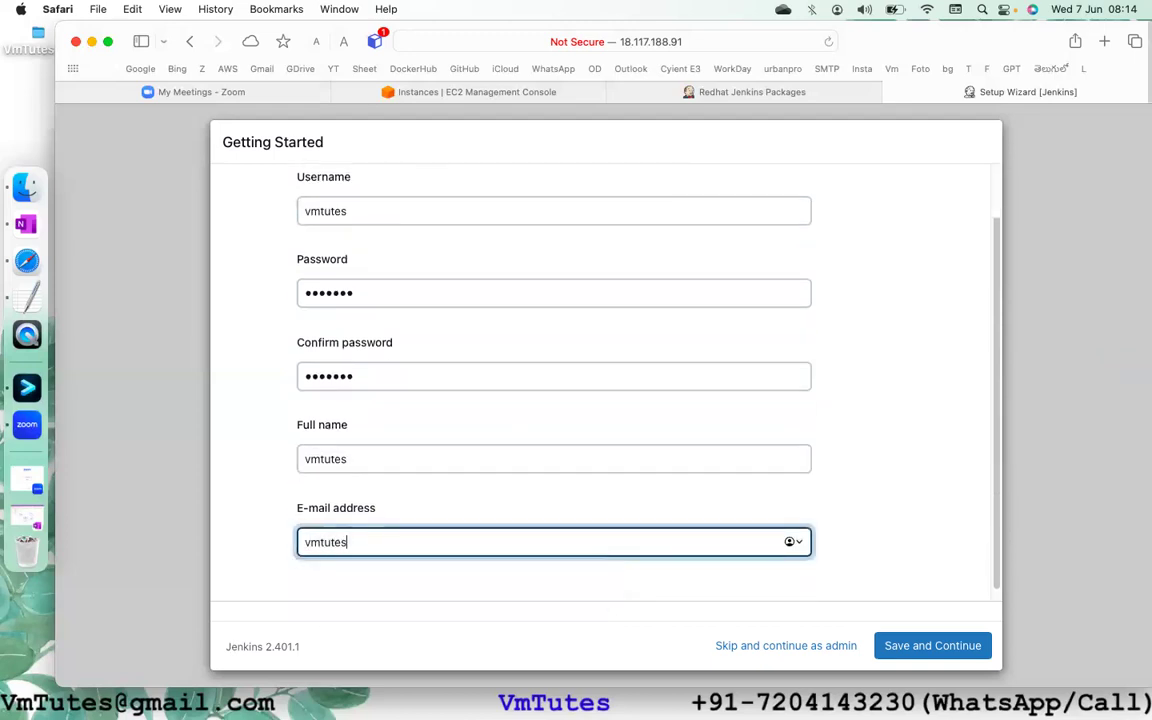
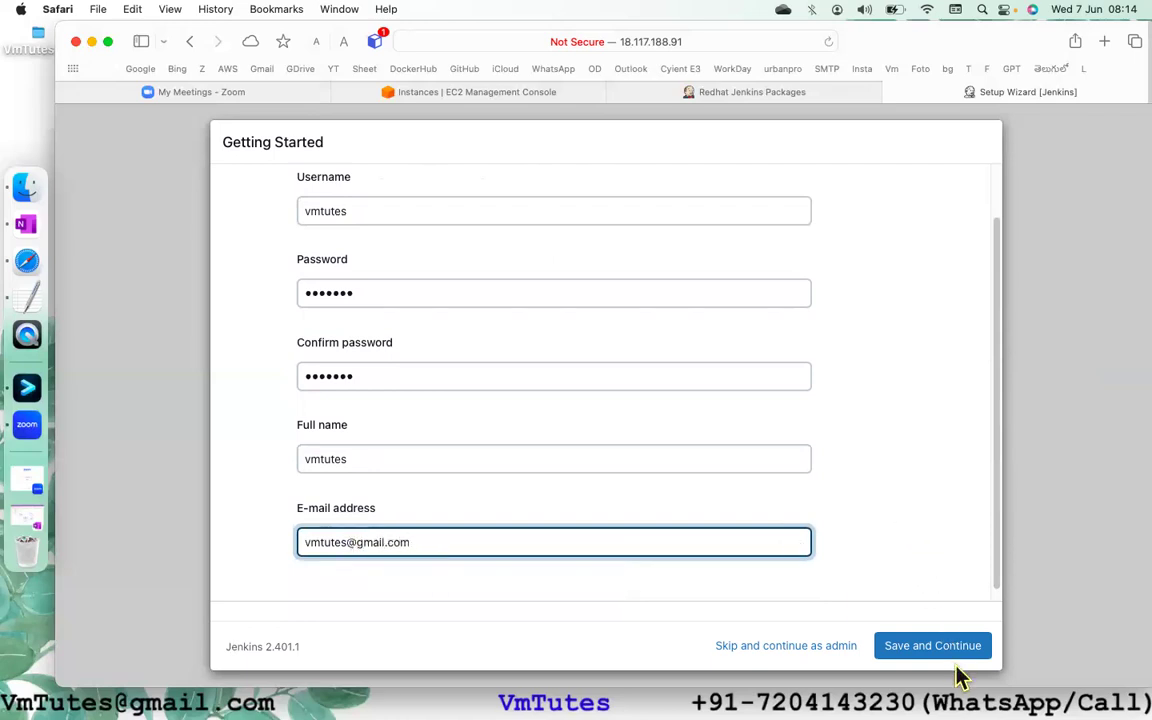
click(932, 652)
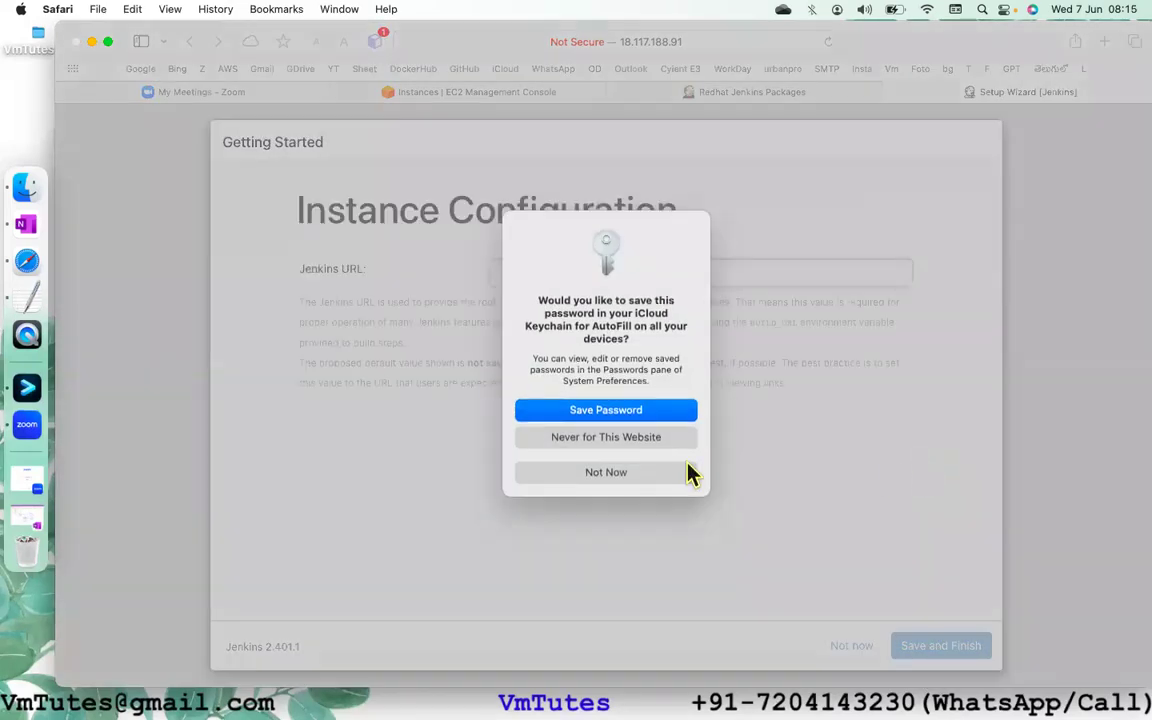
Decline saving the password, review the proposed Jenkins URL, and skip it with Not now.
click(606, 472)
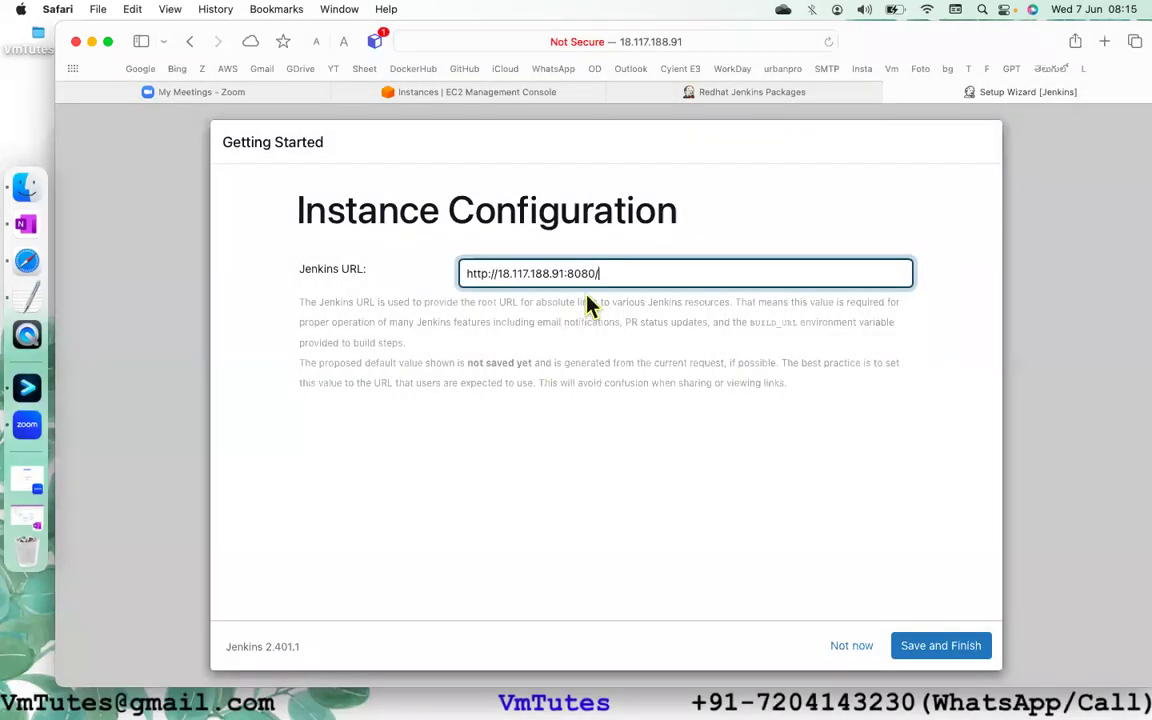
drag(624, 273, 509, 273)
click(455, 278)
drag(620, 272, 436, 267)
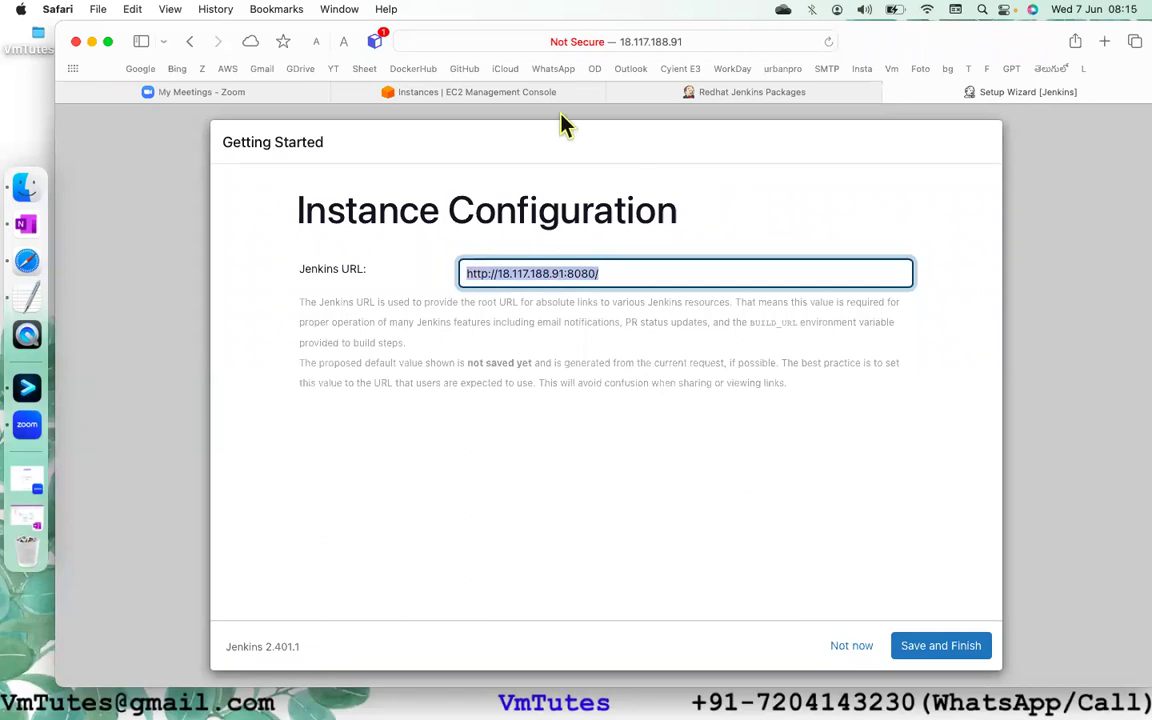
click(479, 96)
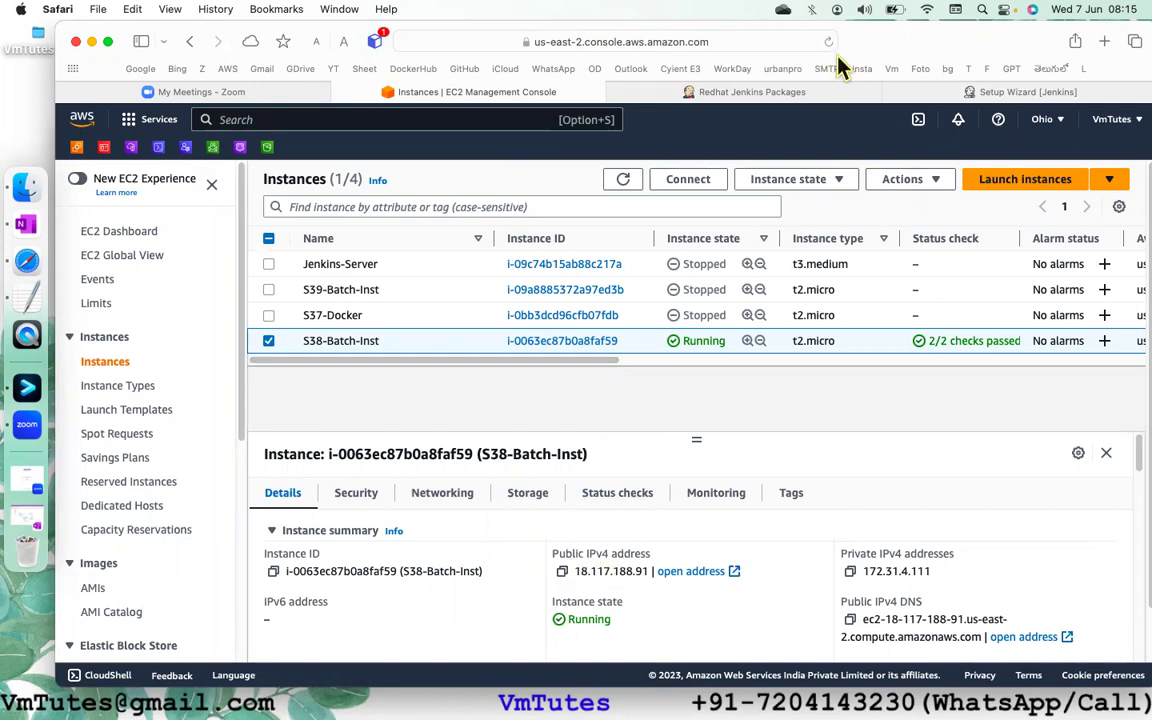
click(1010, 91)
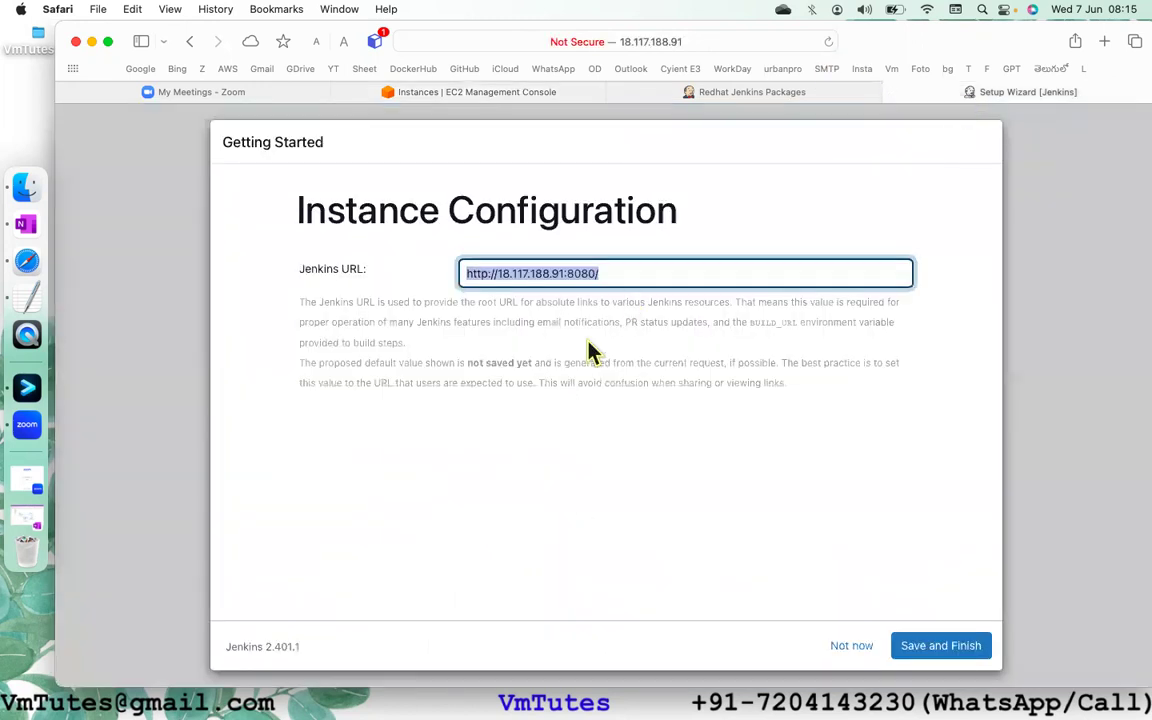
click(620, 276)
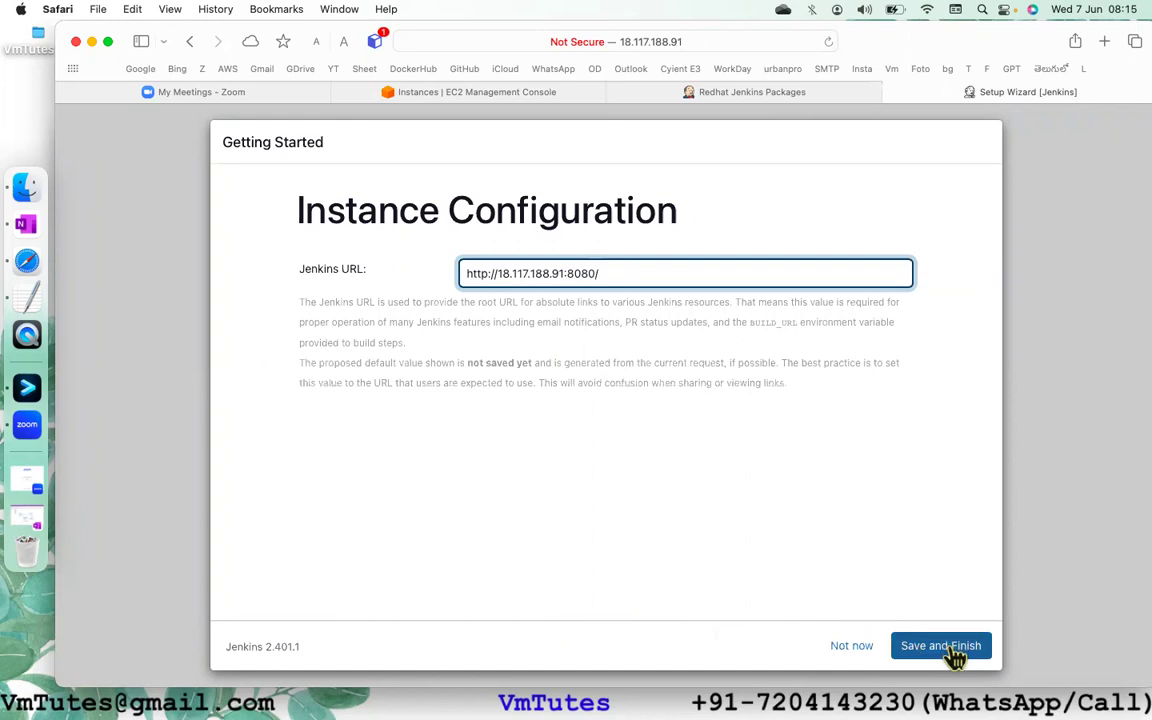
drag(565, 273, 500, 273)
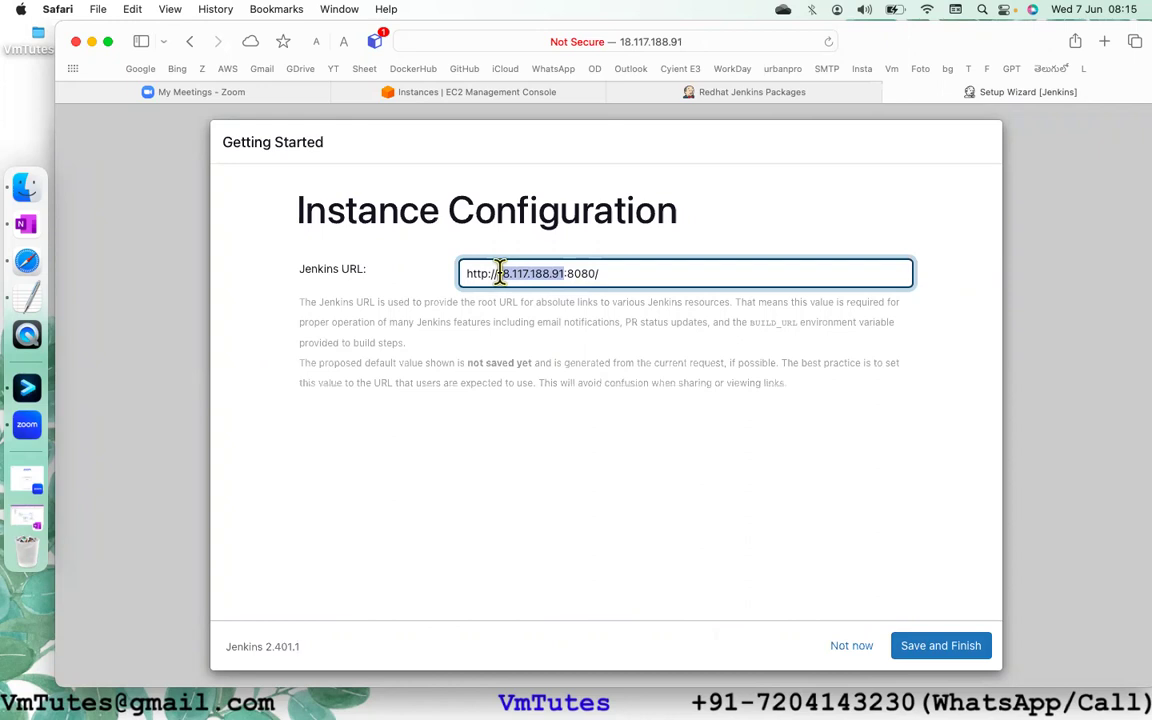
click(602, 489)
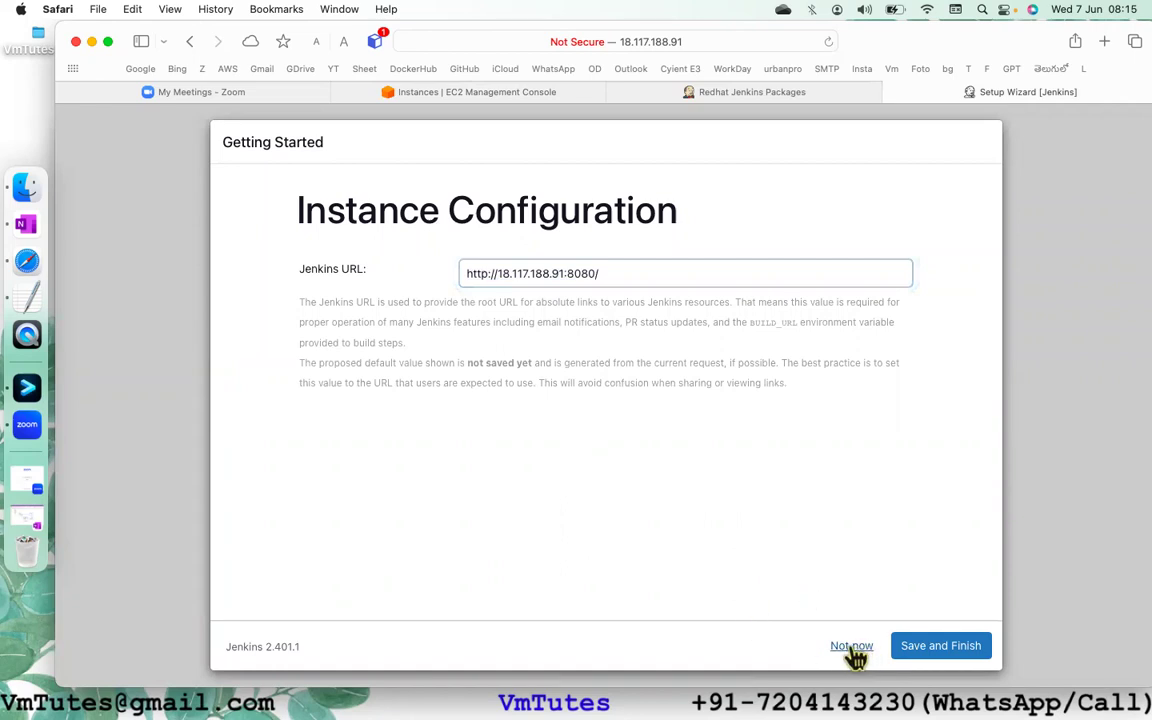
drag(614, 270, 413, 276)
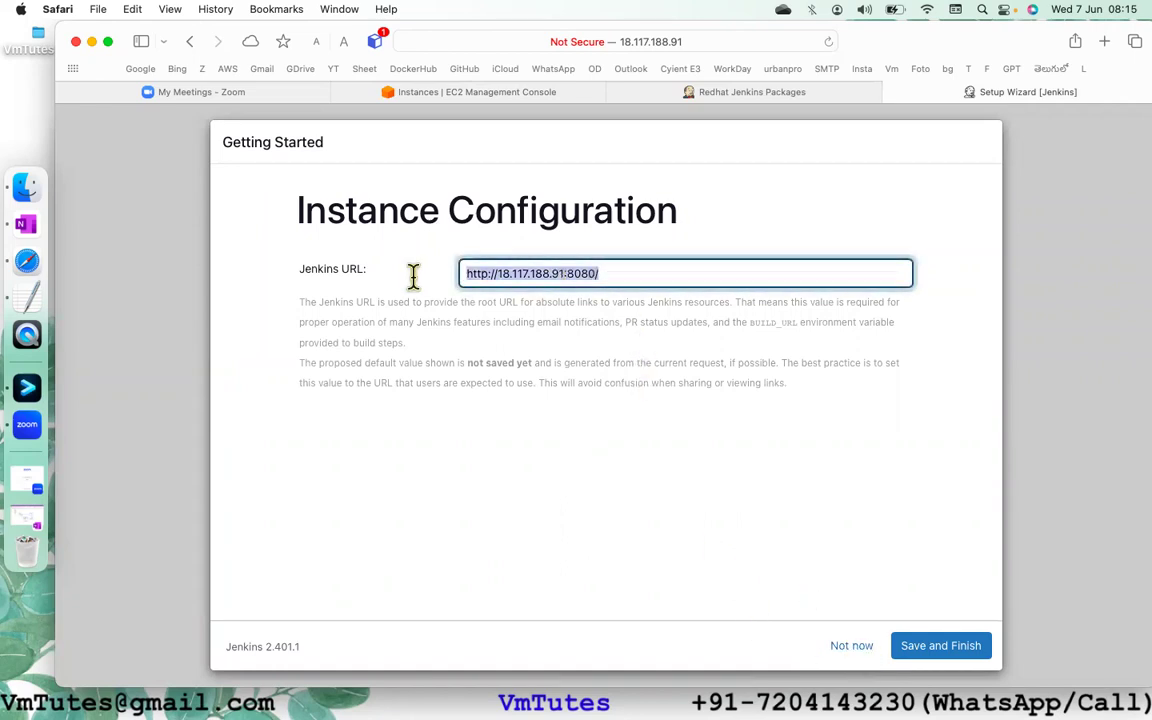
click(555, 506)
click(850, 647)
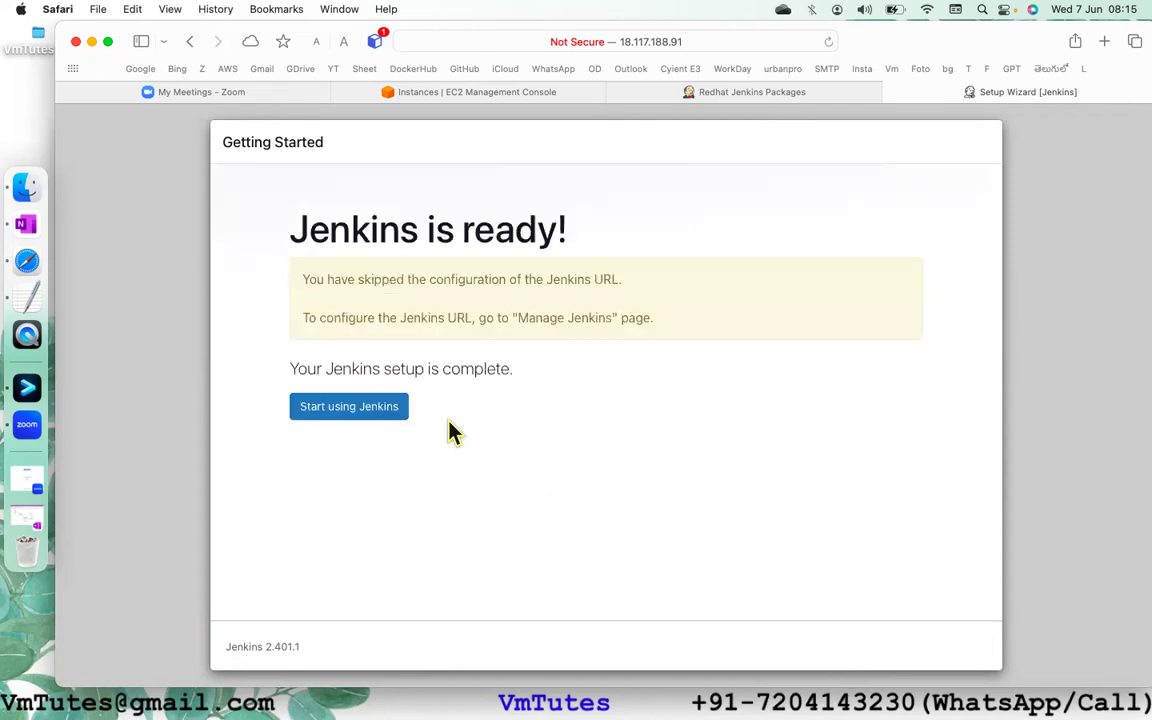
Start using Jenkins and view the 'Welcome to Jenkins!' dashboard.
click(398, 409)
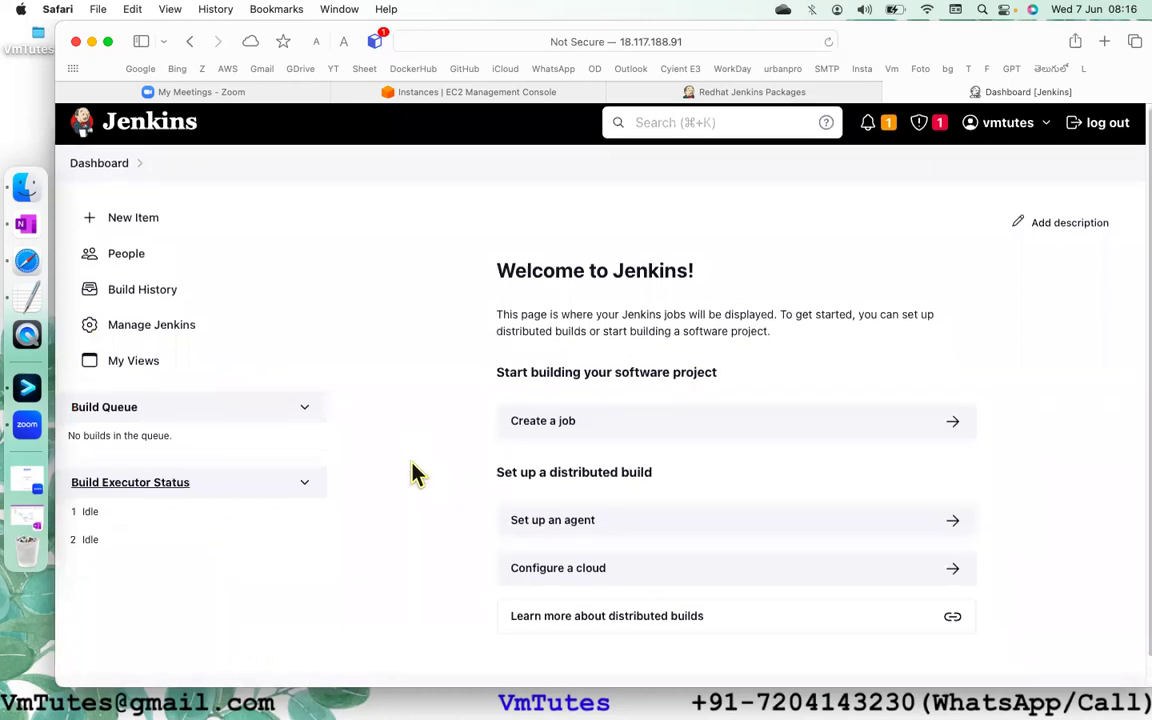
scroll(411, 466, down, 1)
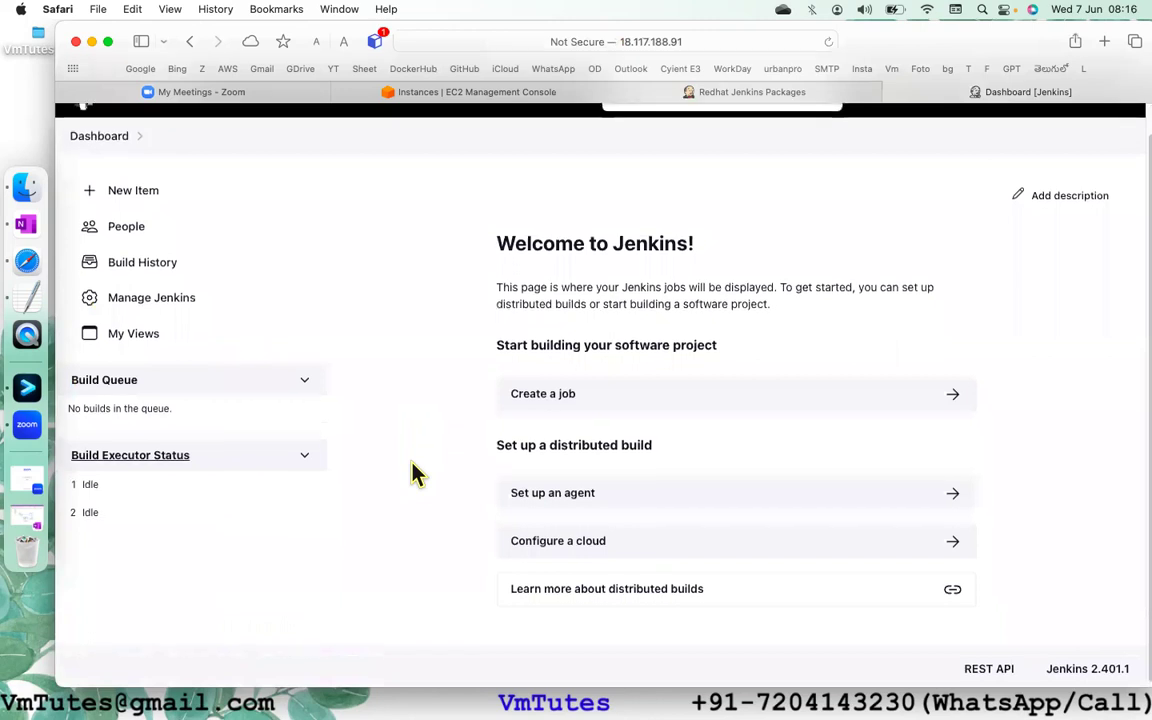
scroll(430, 455, up, 1)
drag(499, 275, 750, 290)
click(545, 231)
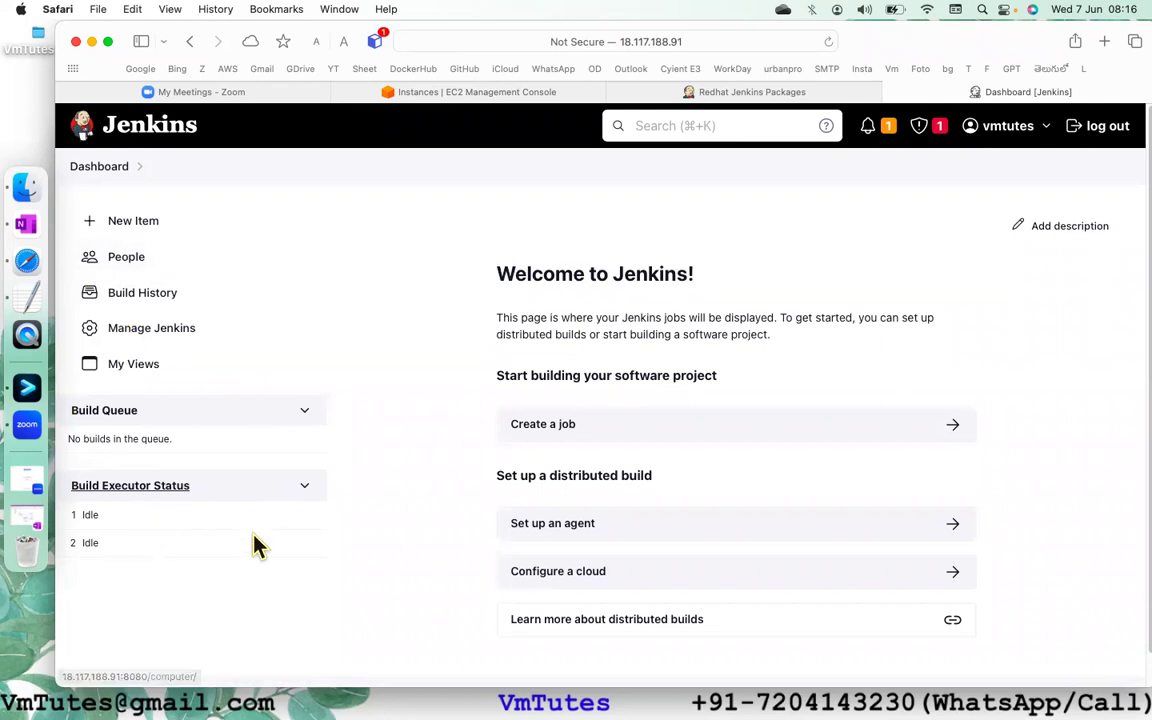
scroll(368, 537, down, 1)
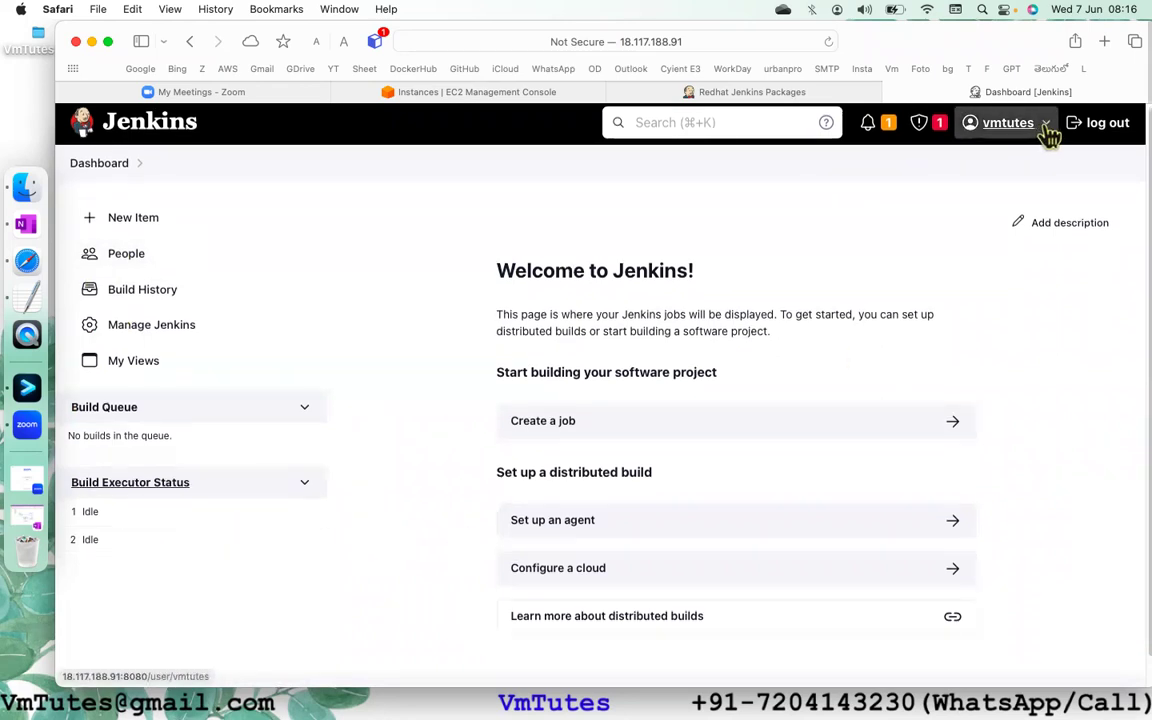
Check the user menu, notifications and built-in node security warning, then reload the dashboard.
click(1044, 130)
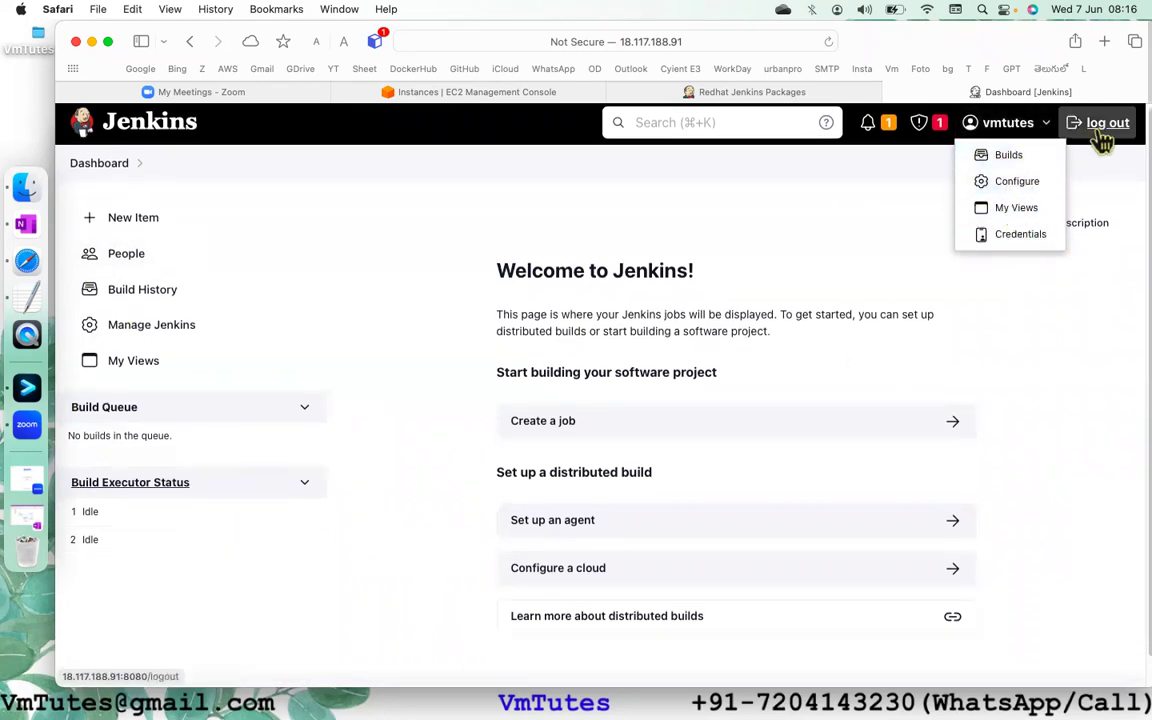
click(888, 125)
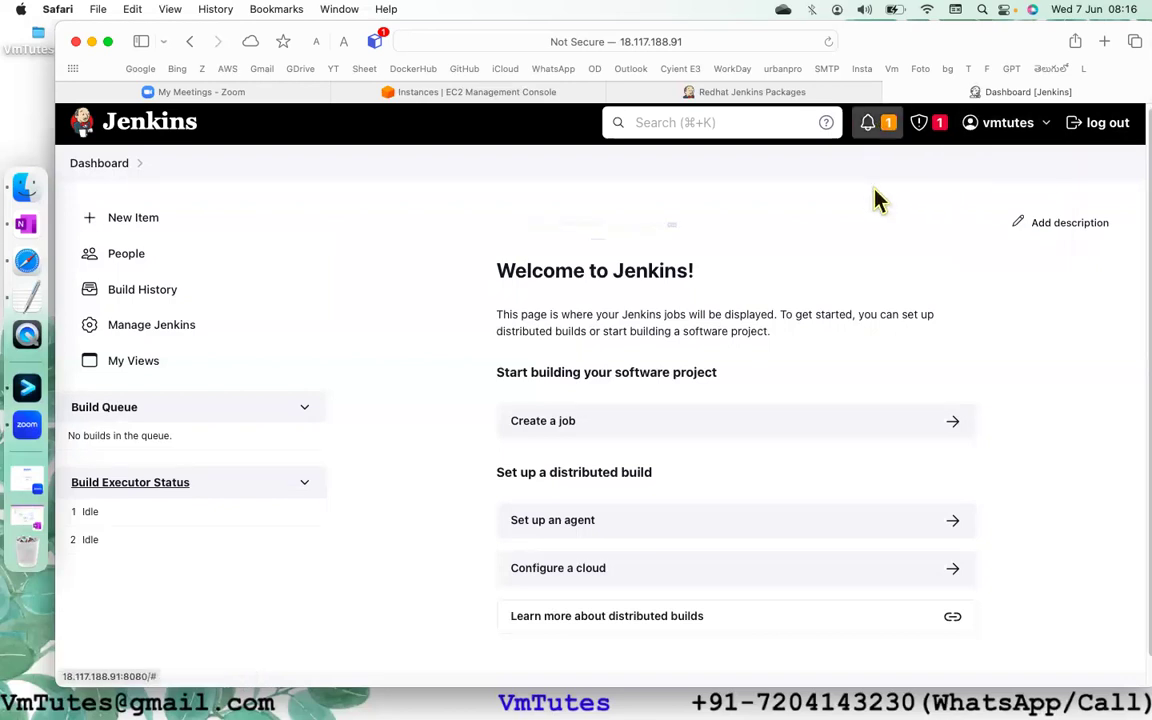
click(940, 126)
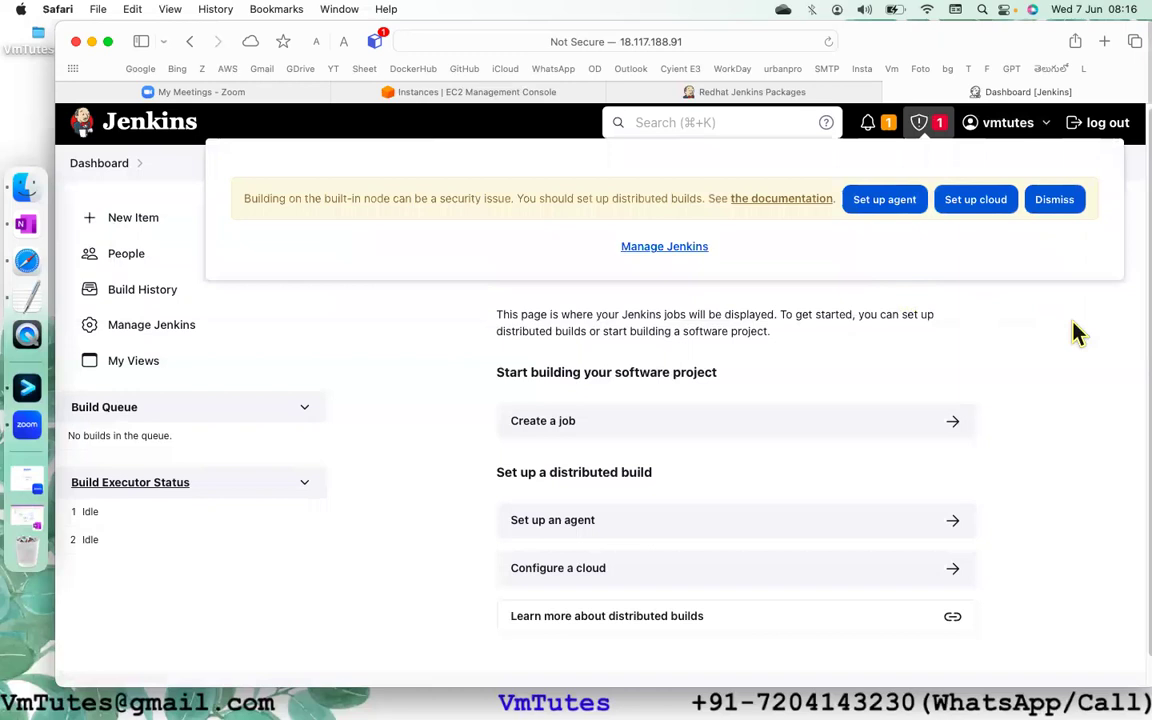
click(88, 164)
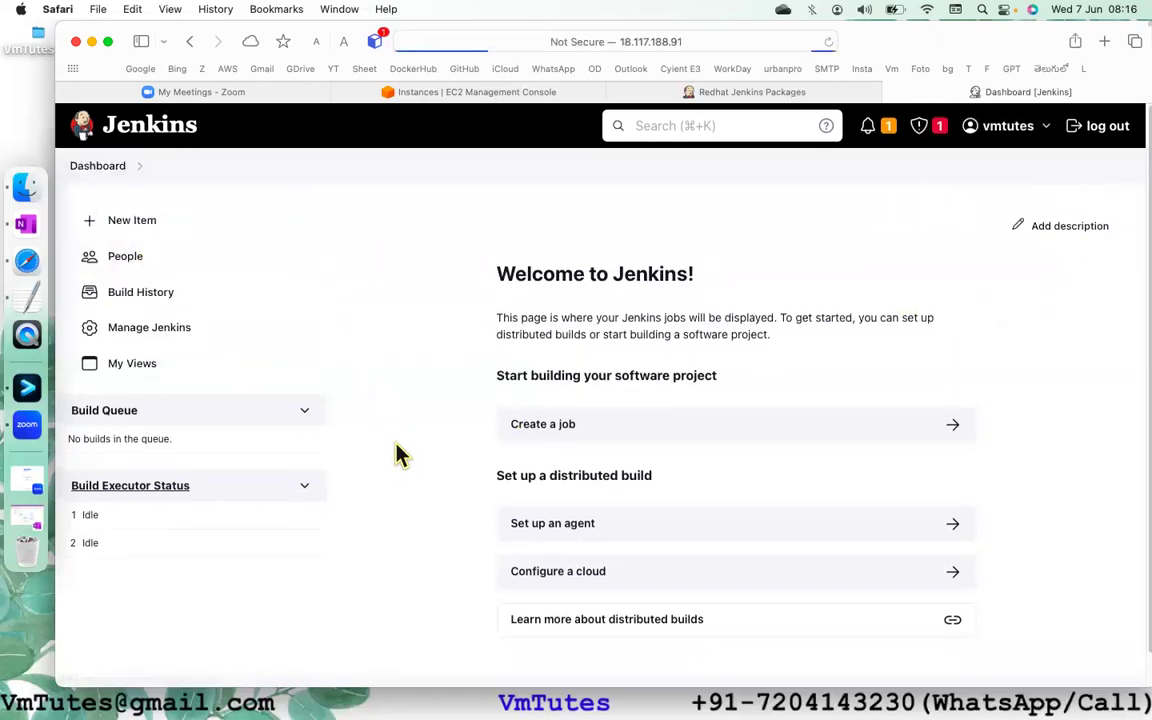
scroll(392, 545, down, 2)
scroll(392, 545, up, 2)
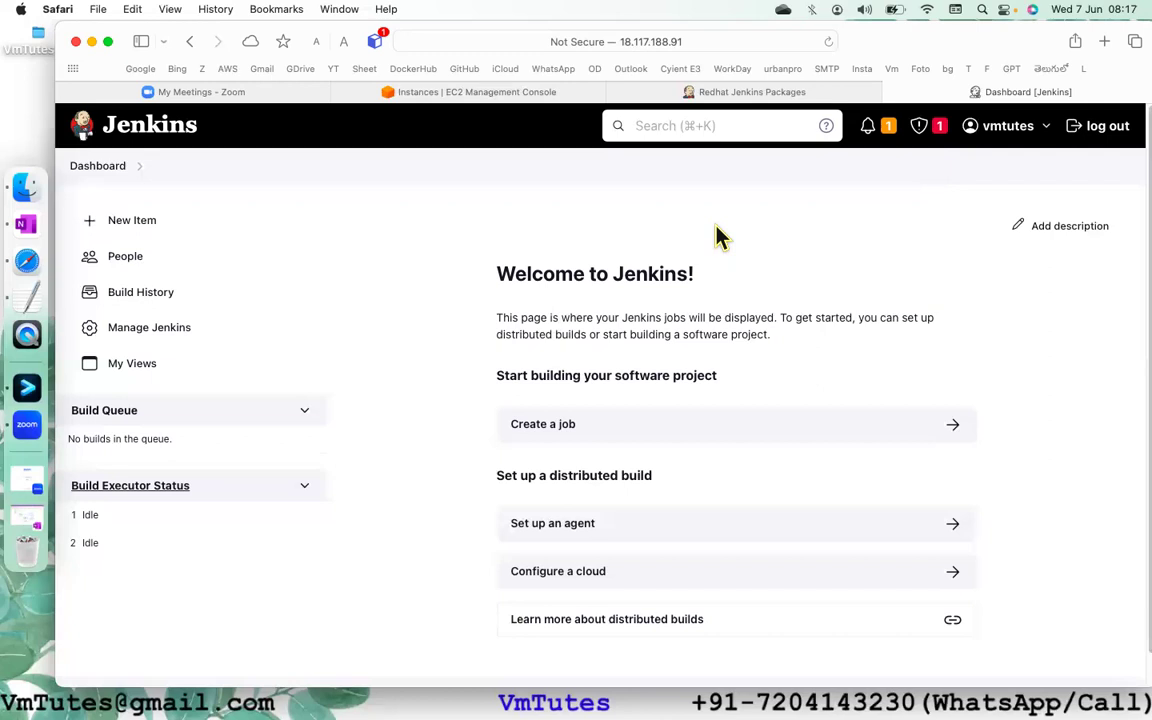
Copy the EC2 instance's public IPv4 address and close the Redhat Jenkins Packages page.
click(444, 91)
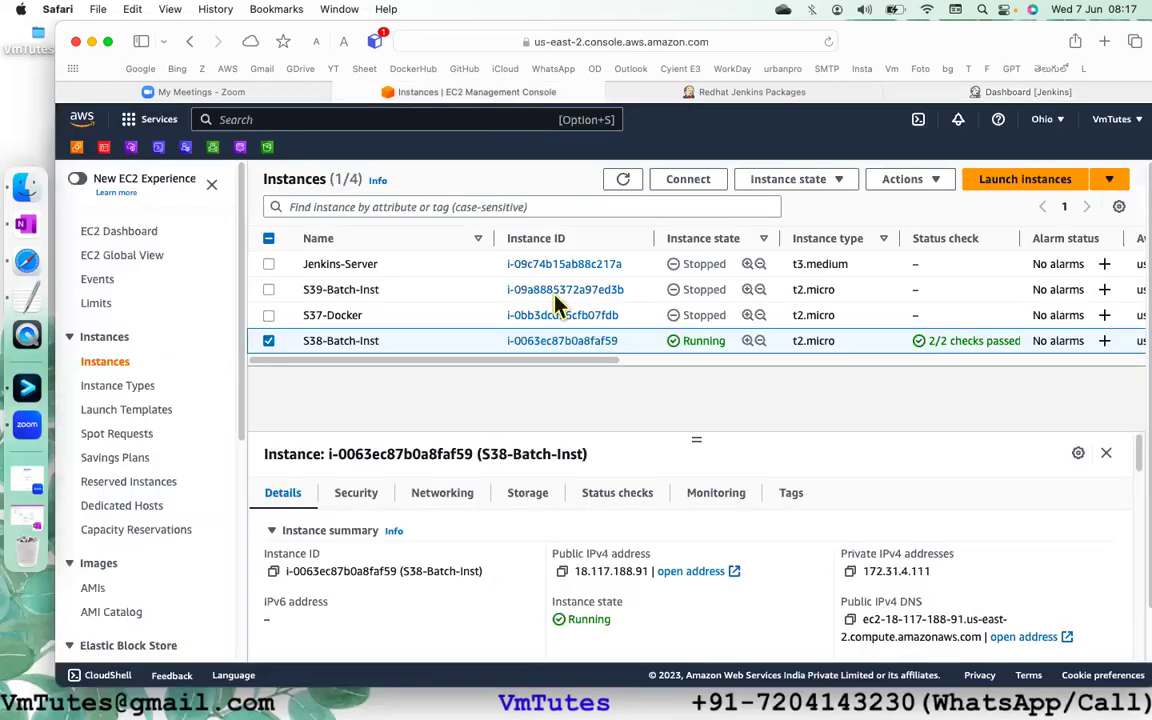
click(563, 574)
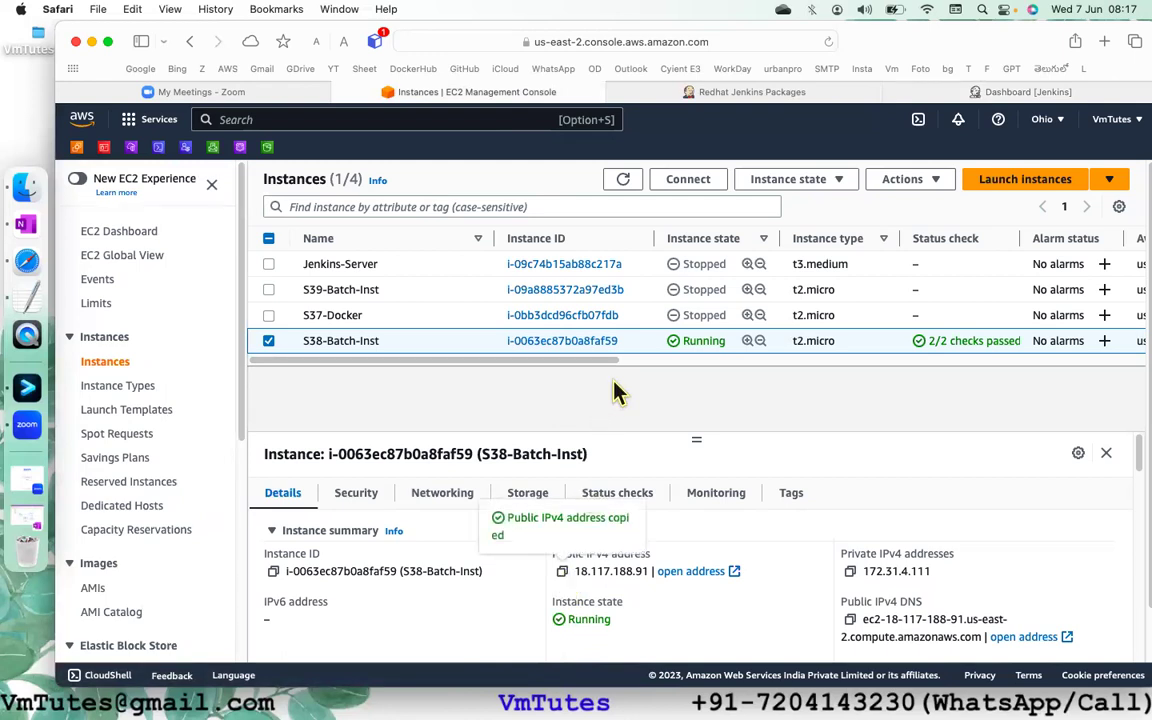
click(727, 96)
click(616, 92)
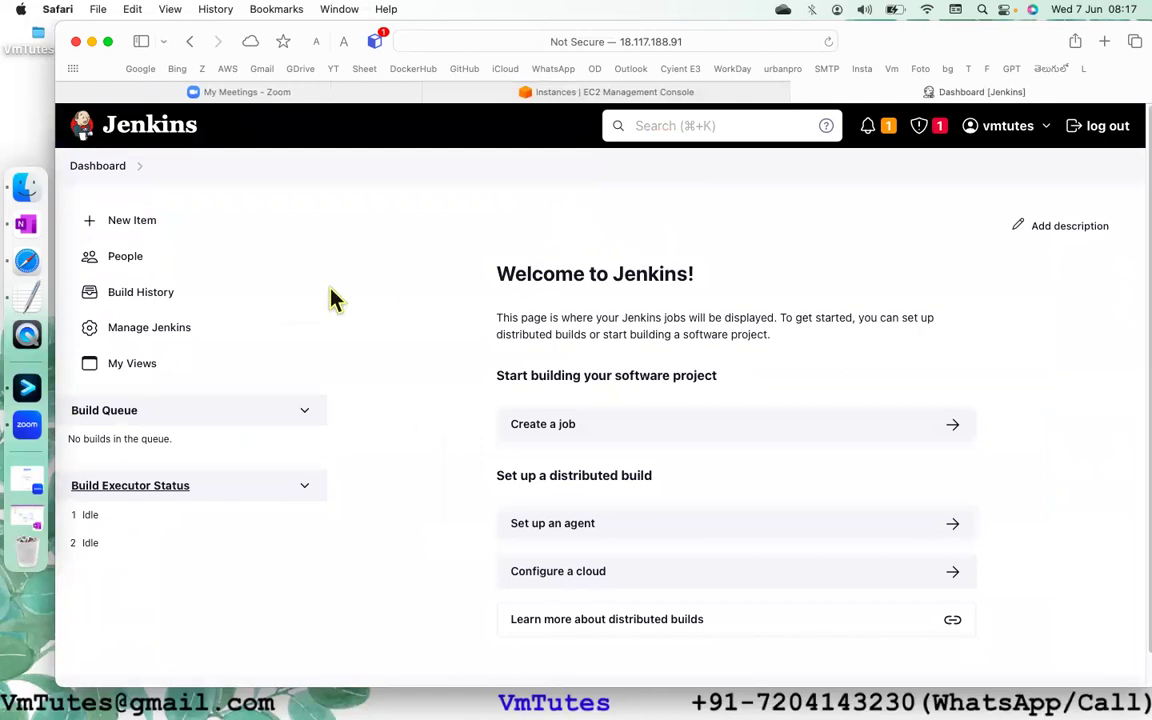
Bring the OneNote DevOps diagram forward and start bold text below it.
click(131, 224)
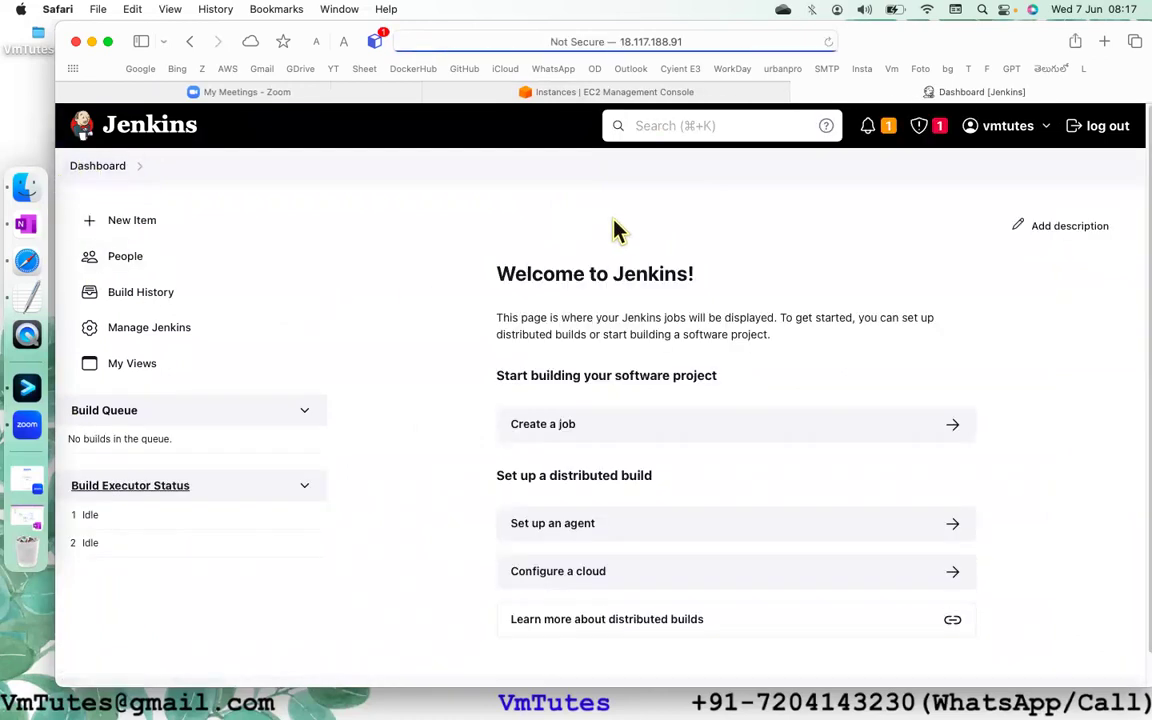
click(27, 228)
scroll(475, 480, down, 2)
scroll(337, 483, down, 3)
click(355, 455)
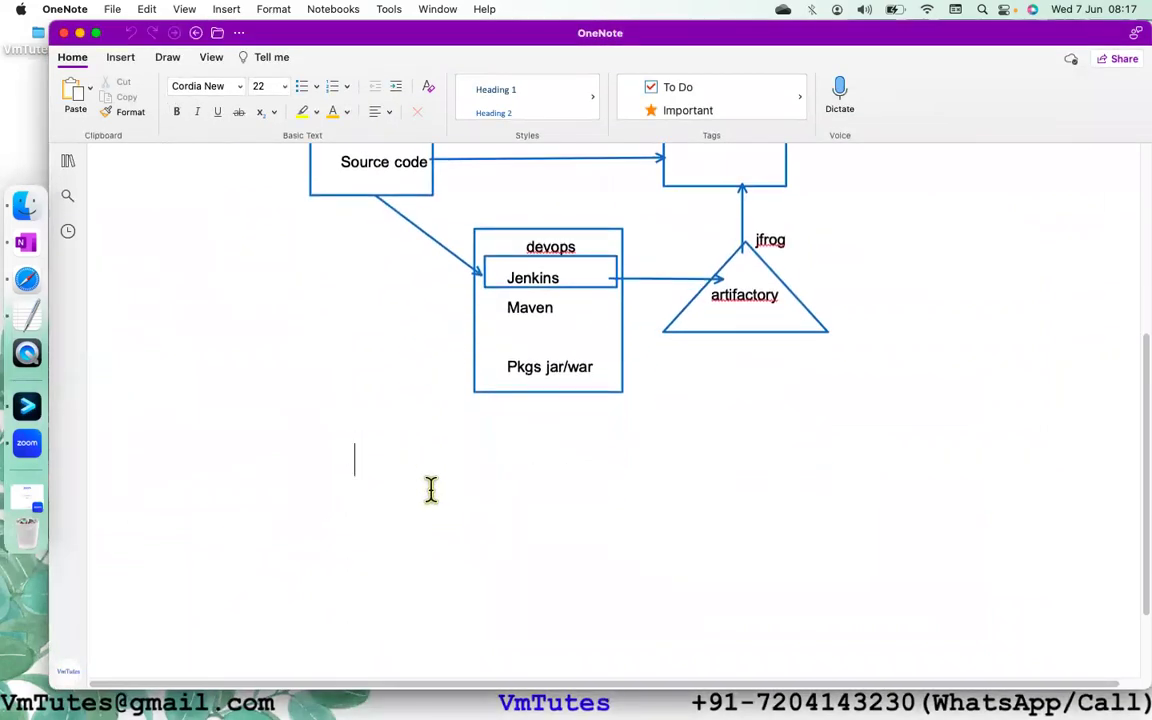
key(super+b)
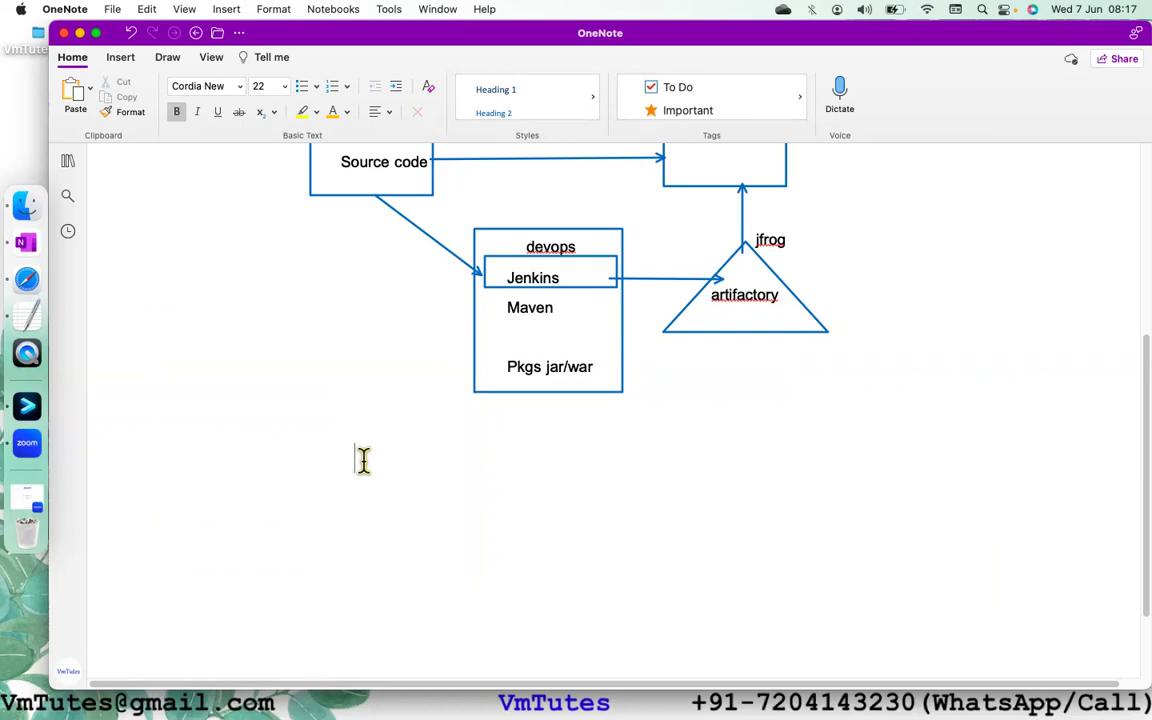
Write the lines 'Jenkins master server' and 'Nodes/agents/slaves' in the note, fixing a typo.
text(Jenkins m)
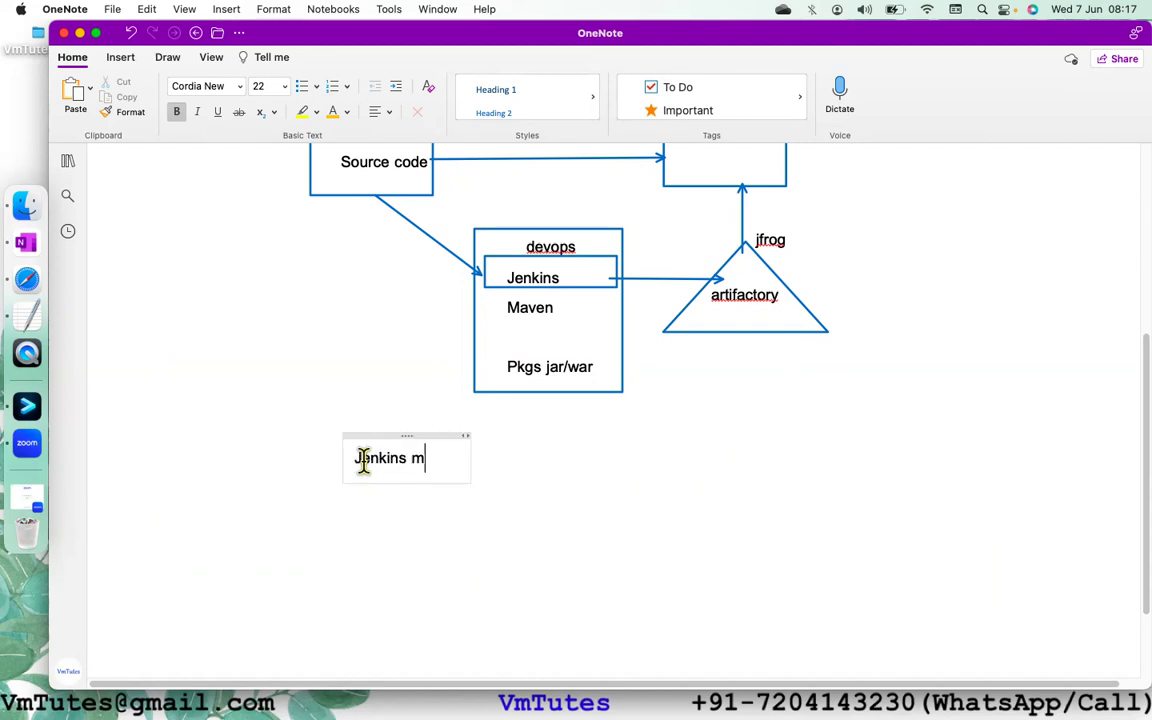
text(aster server)
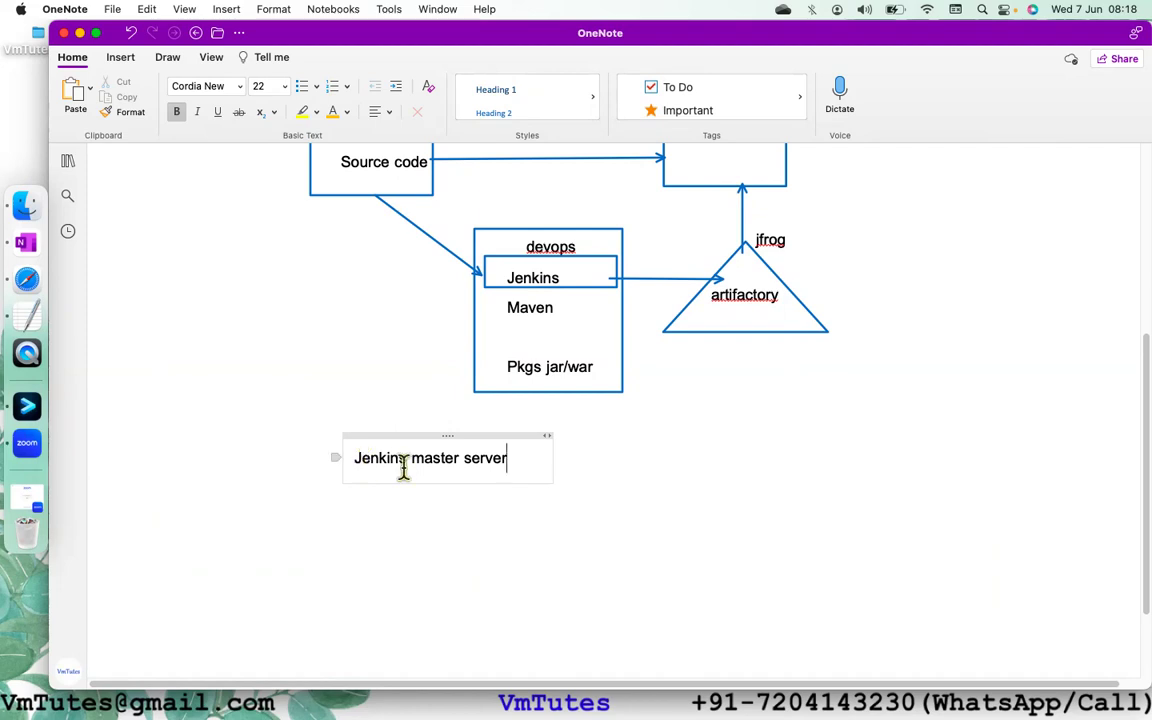
key(Return)
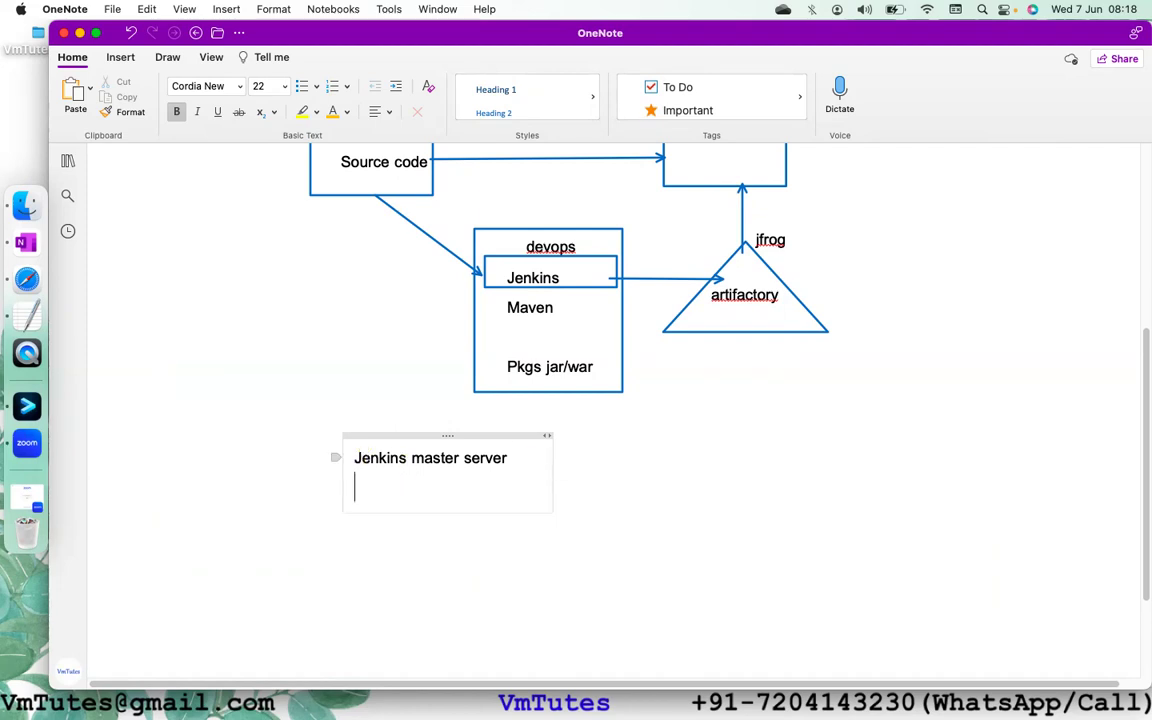
text(nodes/agesnt)
key(BackSpace)
key(BackSpace)
key(BackSpace)
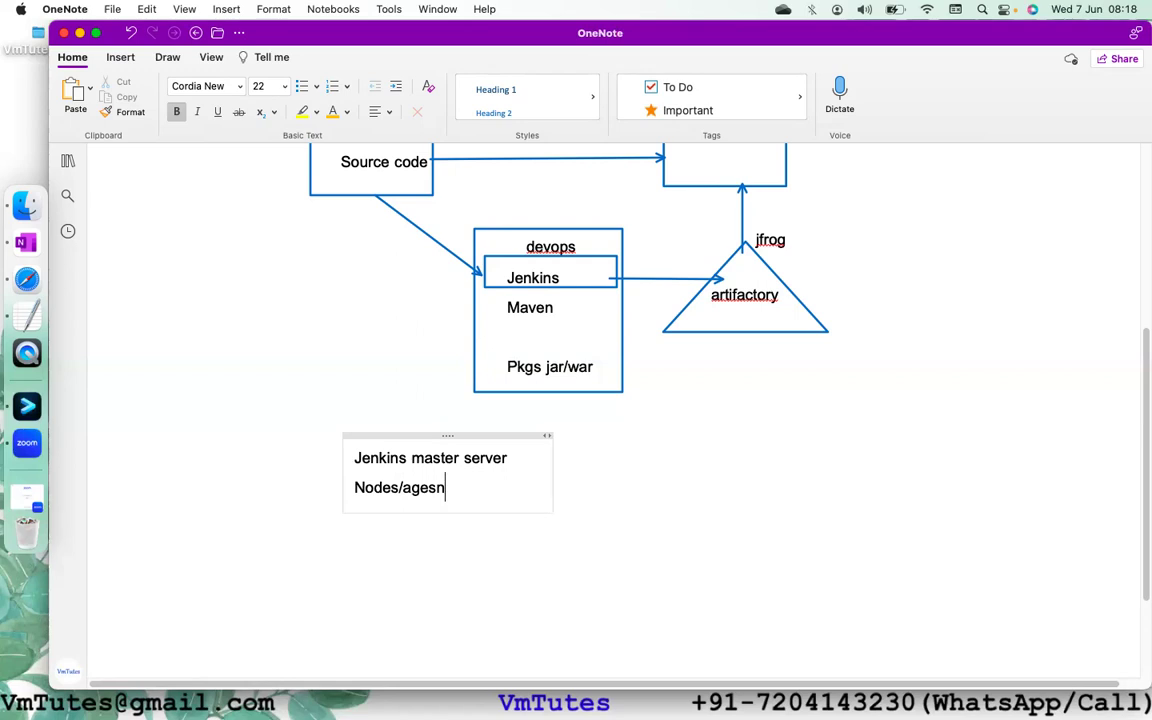
text(nts/slaves)
Select and deselect the 'Jenkins master server' and 'Nodes/agents/slaves' lines to review them.
drag(566, 483, 325, 485)
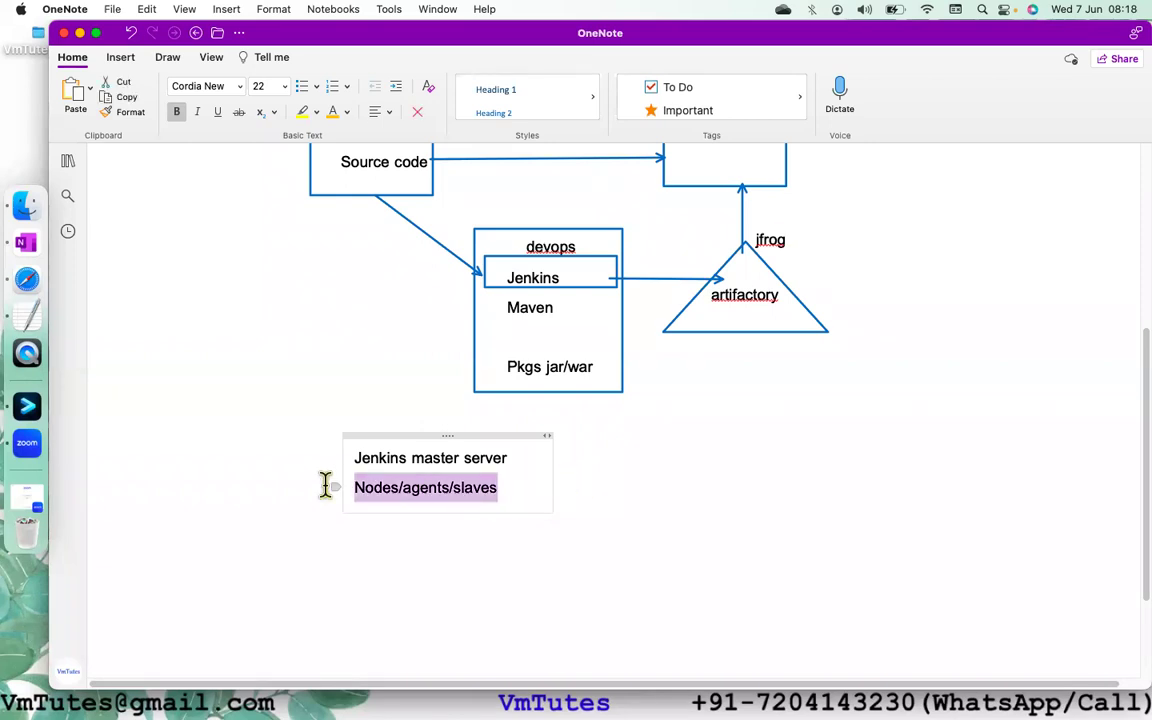
click(519, 486)
drag(508, 459, 373, 473)
drag(504, 489, 342, 468)
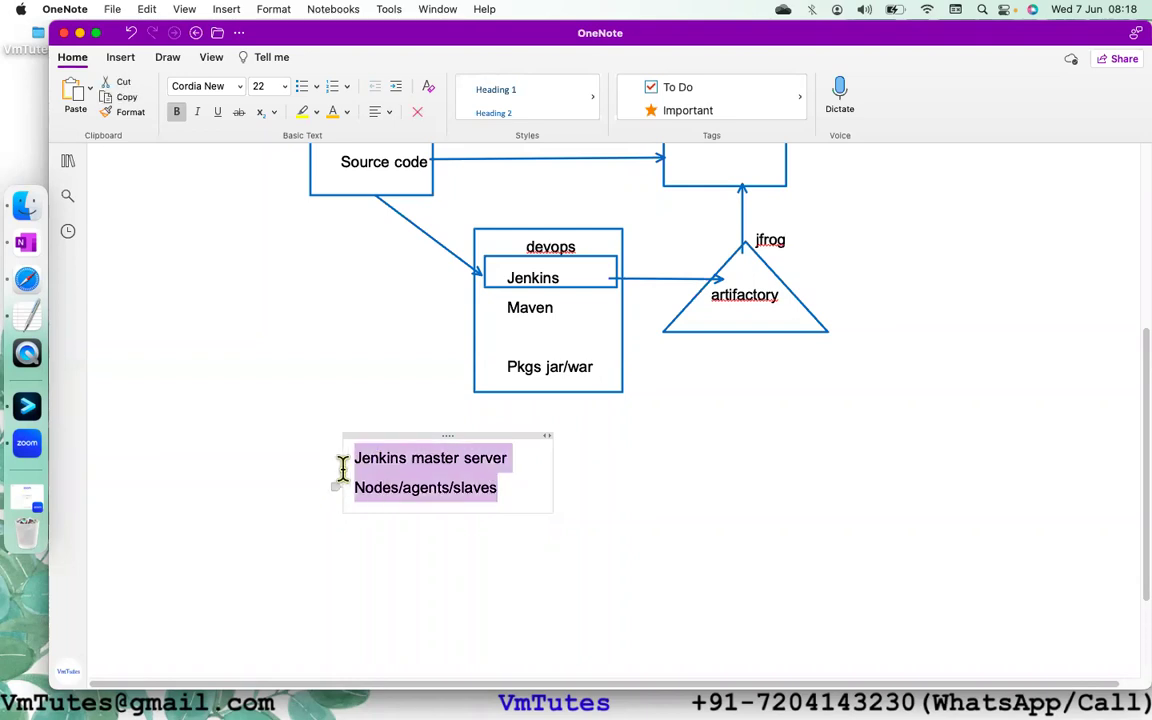
click(517, 486)
drag(517, 486, 332, 452)
click(480, 486)
drag(517, 463, 345, 455)
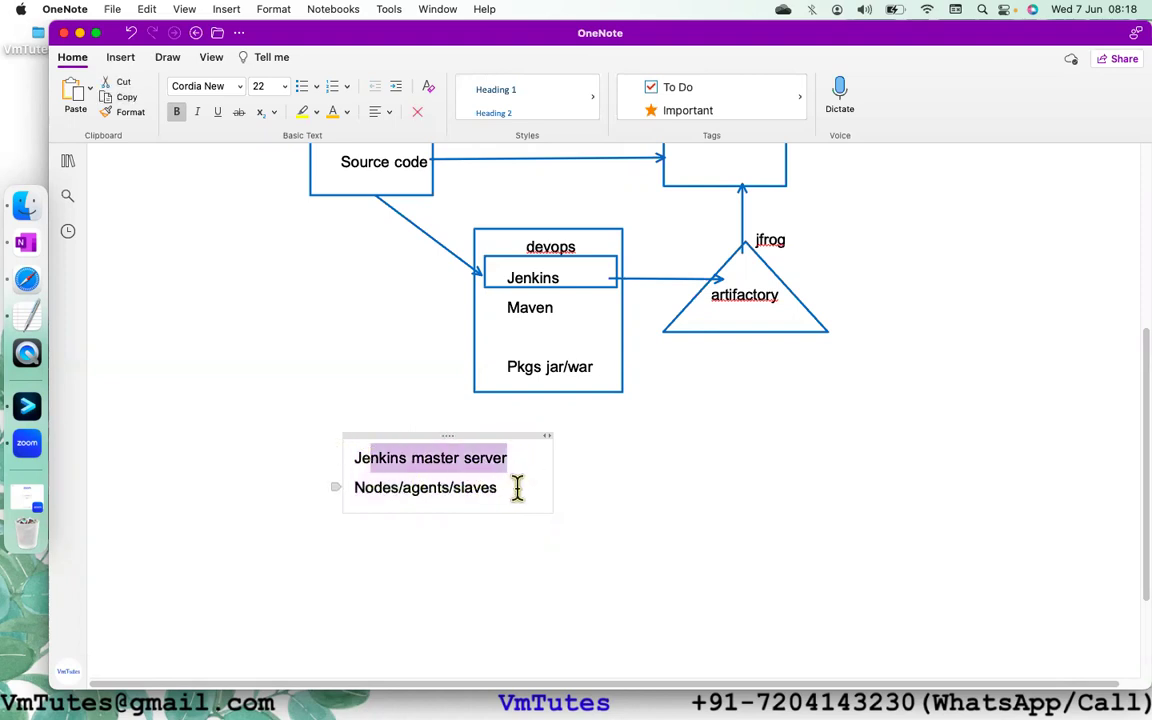
drag(517, 488, 351, 487)
click(498, 548)
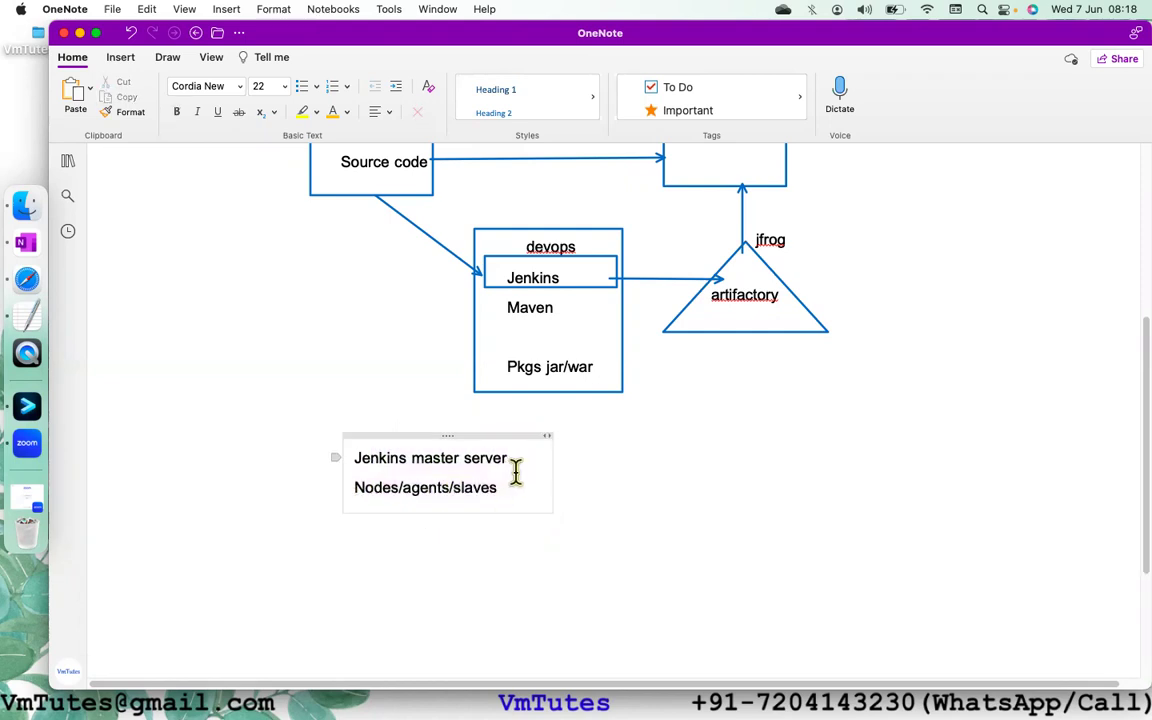
drag(506, 487, 298, 473)
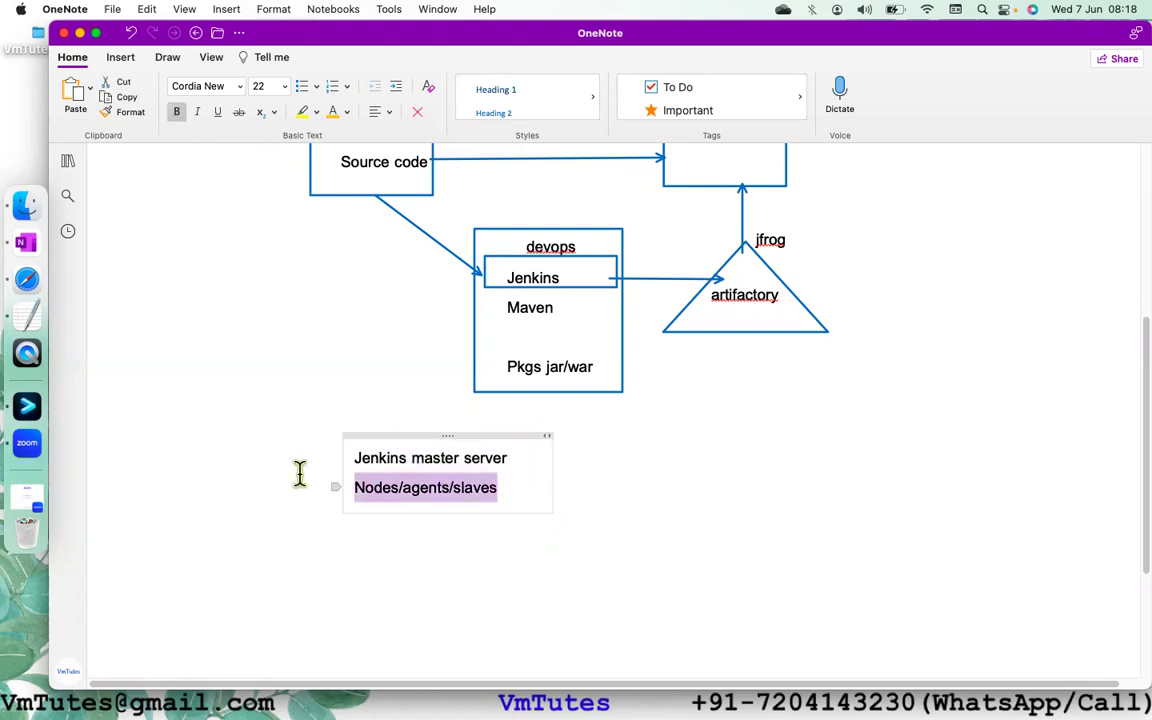
click(634, 460)
Start a new empty line after 'Nodes/agents/slaves'.
click(520, 461)
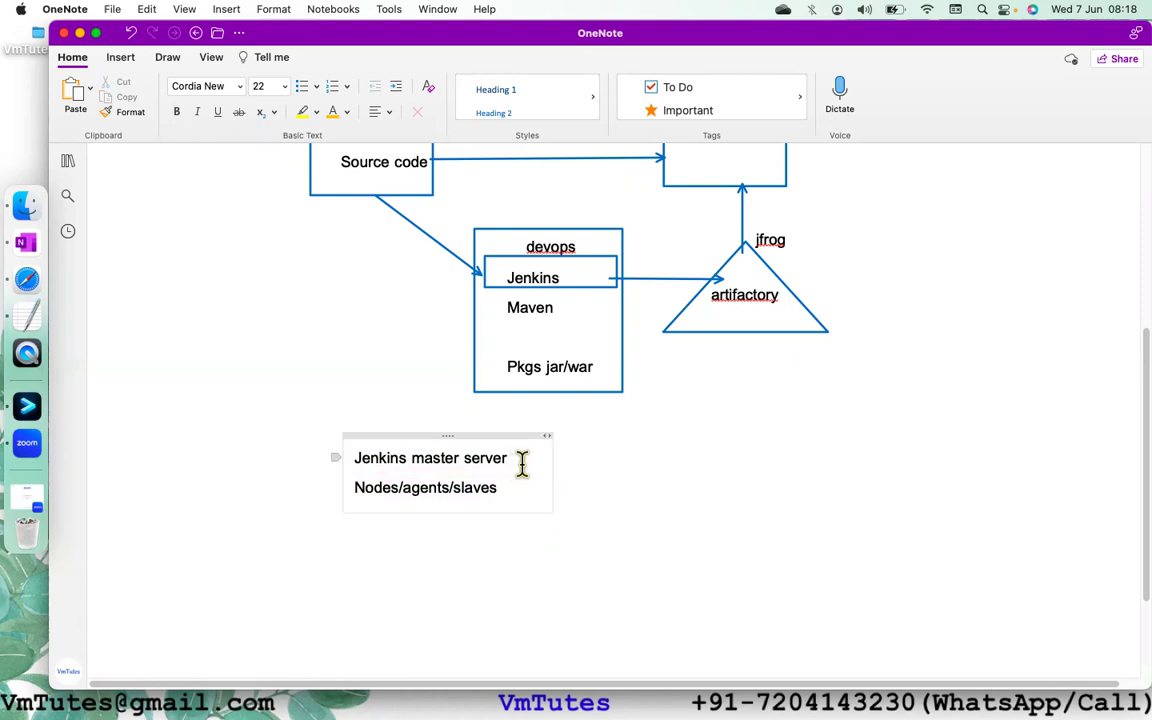
drag(475, 458, 340, 458)
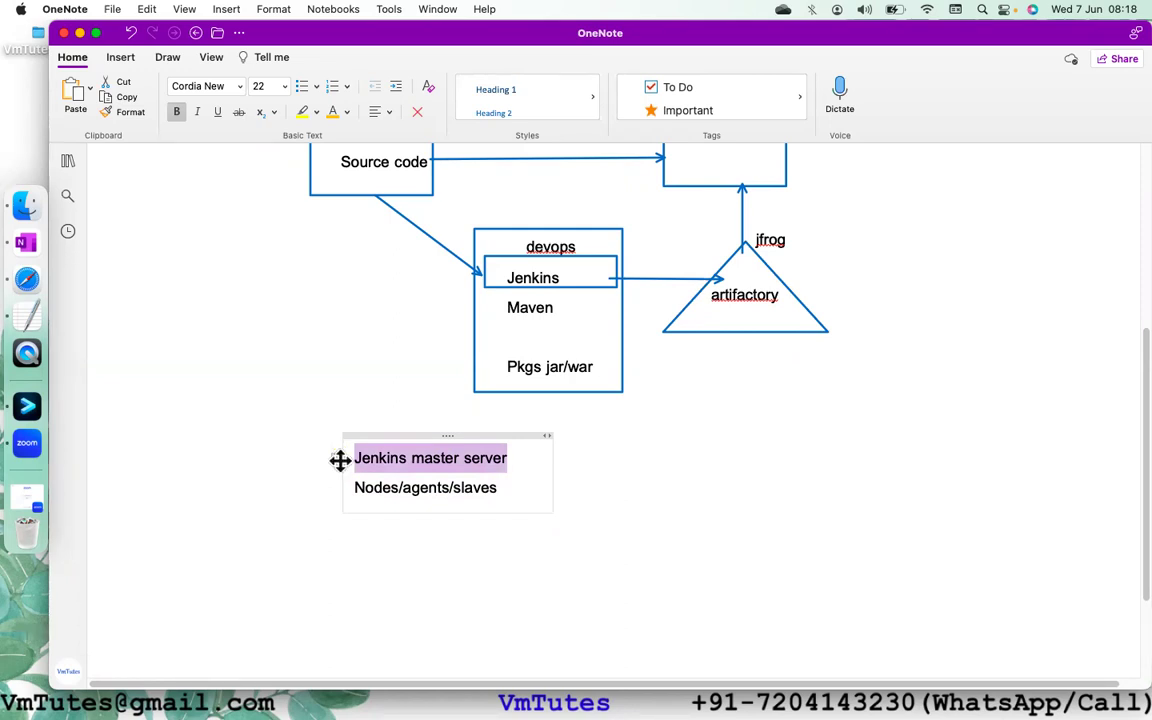
click(677, 526)
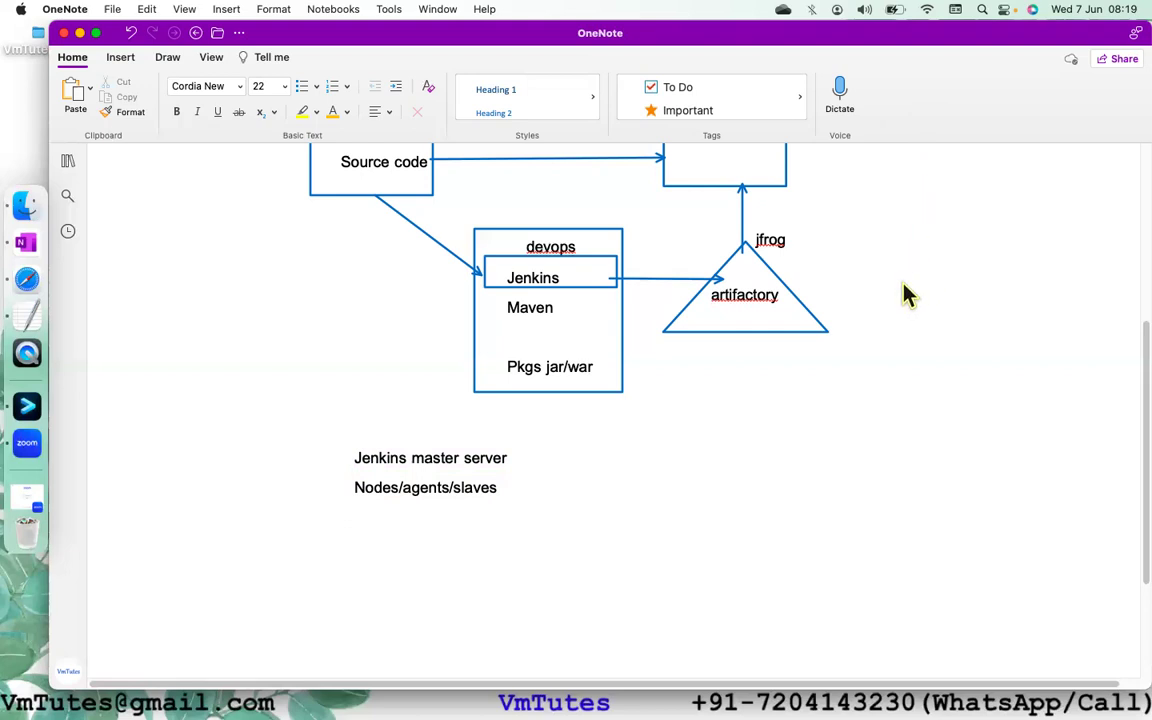
click(530, 492)
drag(525, 492, 344, 457)
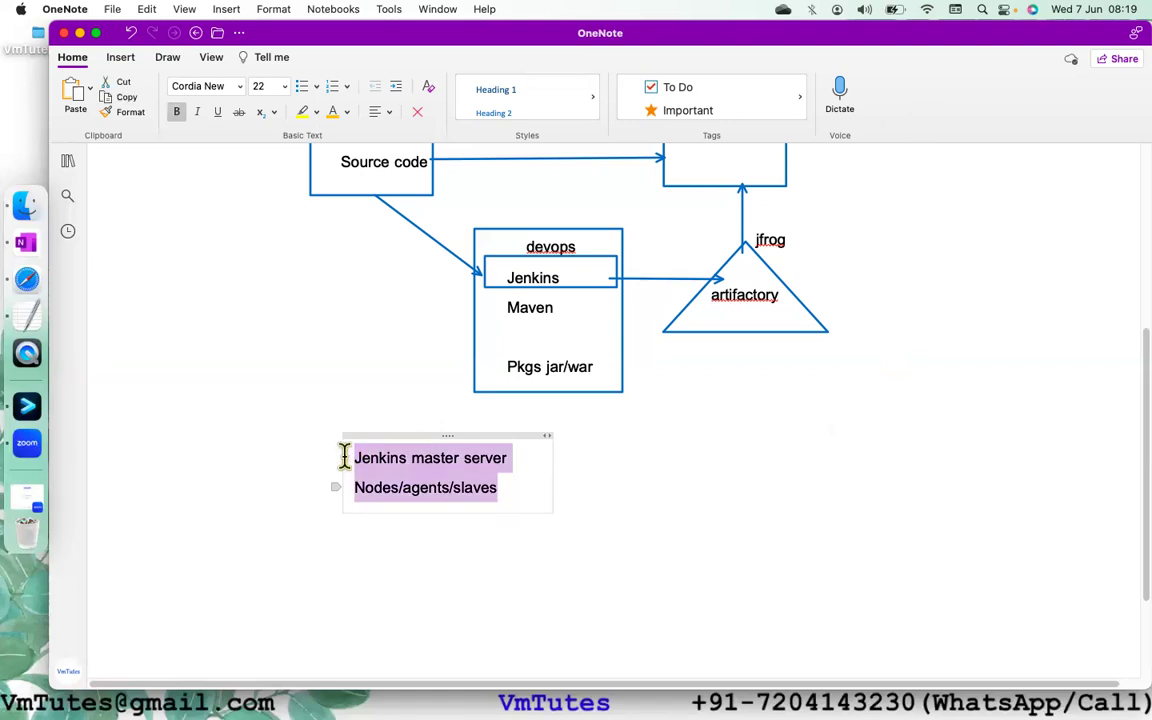
click(509, 487)
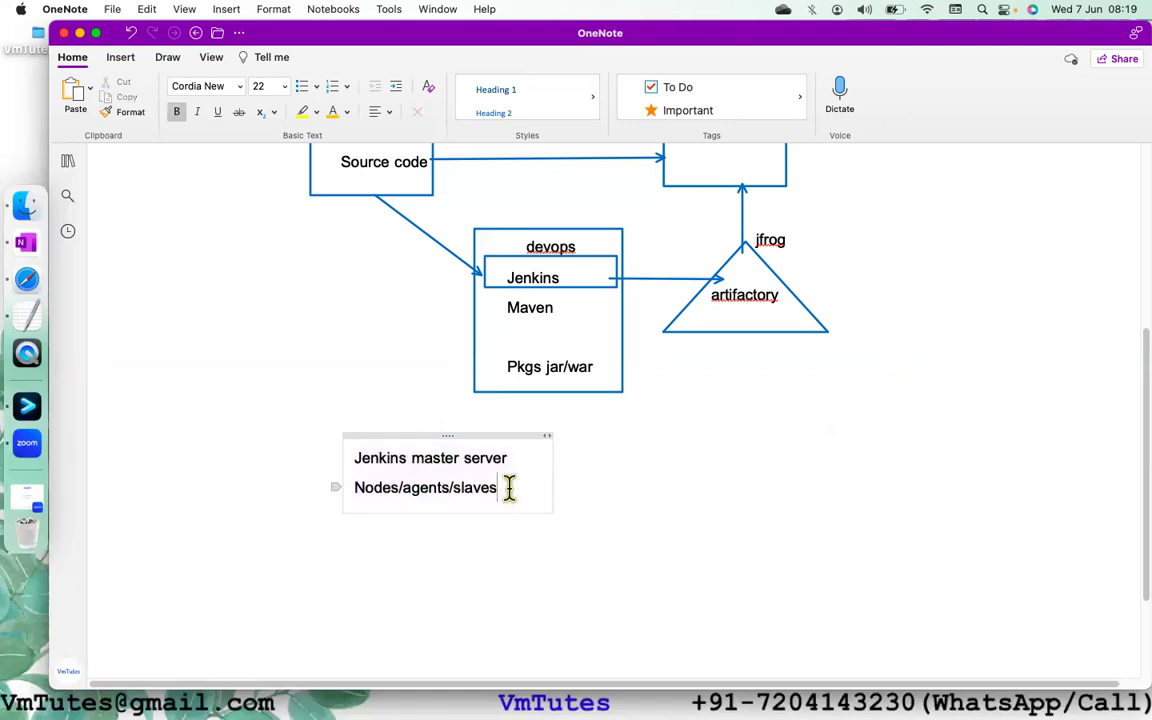
key(Return)
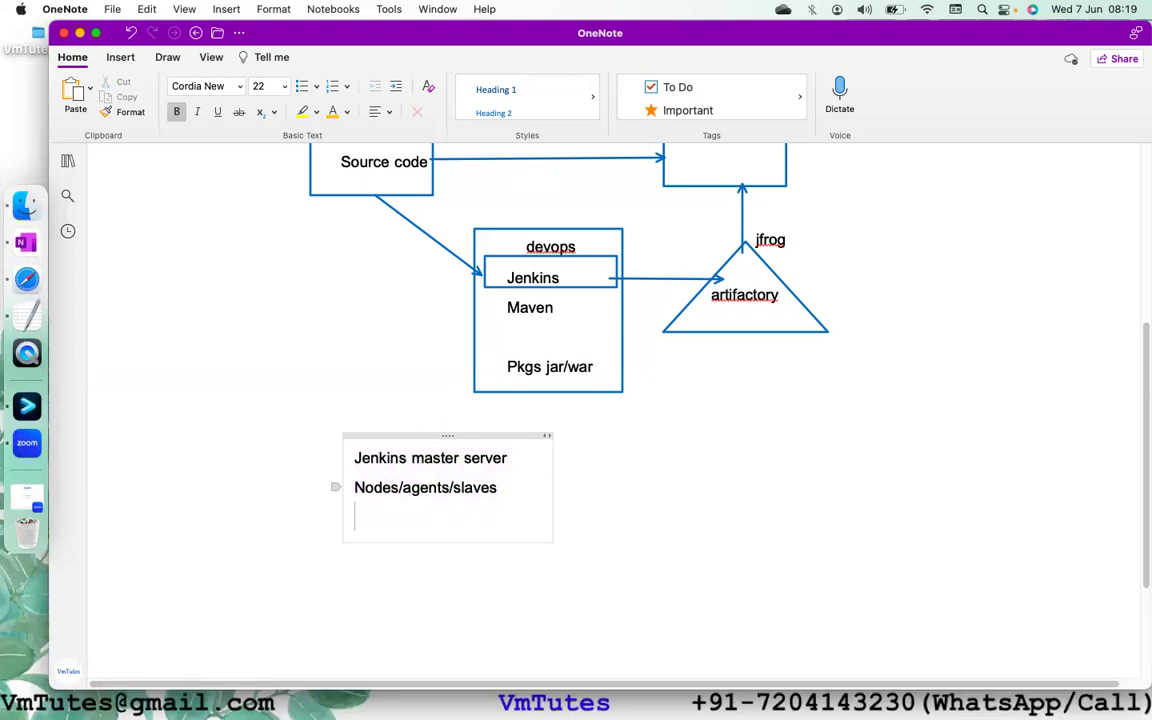
Add 'Jobs' as the note's third line and widen the note container.
text(jobs)
key(Return)
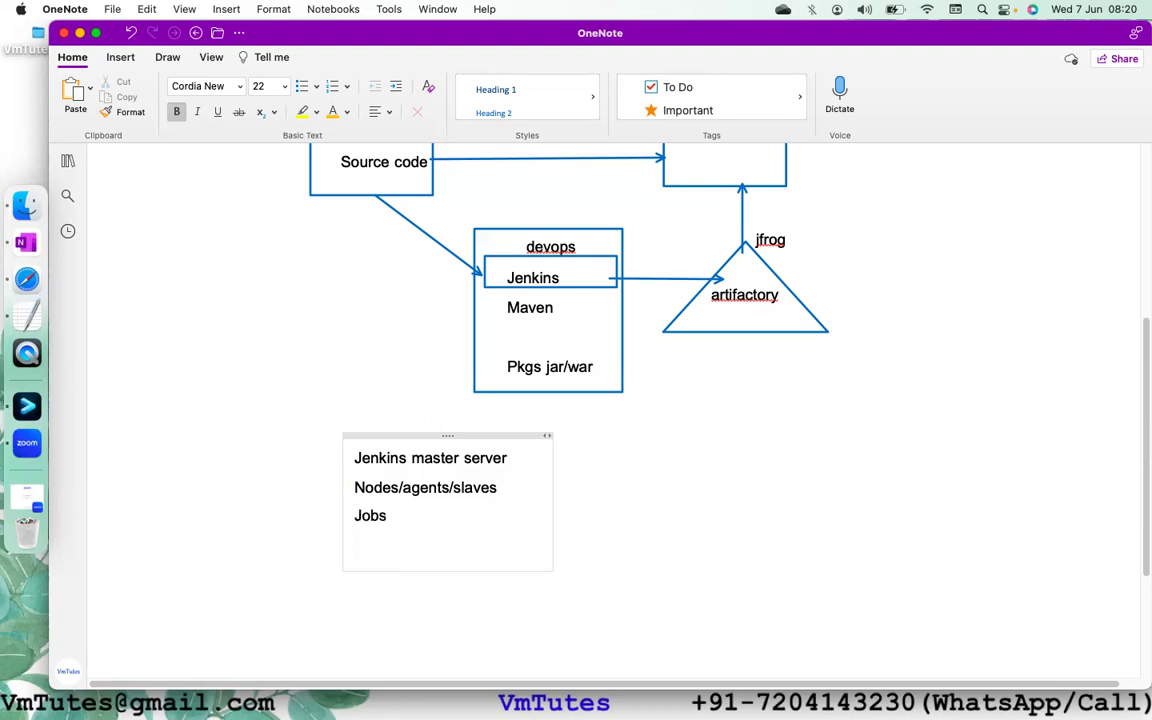
click(411, 524)
drag(550, 486, 620, 486)
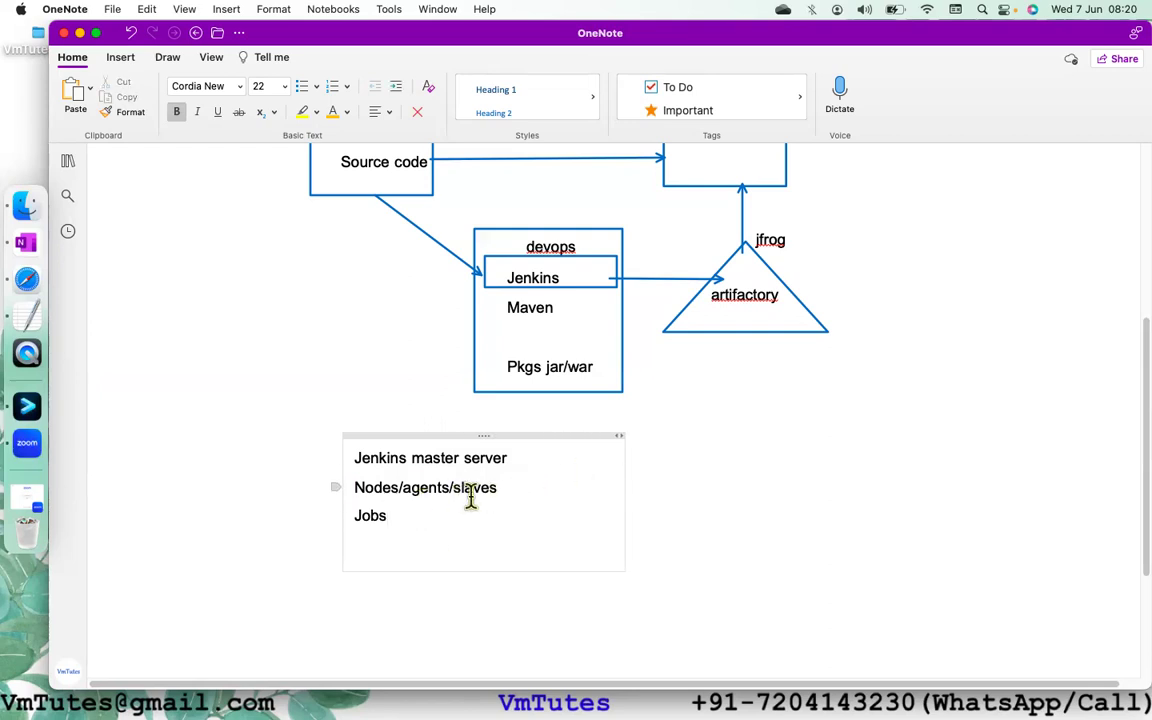
Review the note lines, leaving the caret after 'Jenkins master server'.
double_click(401, 514)
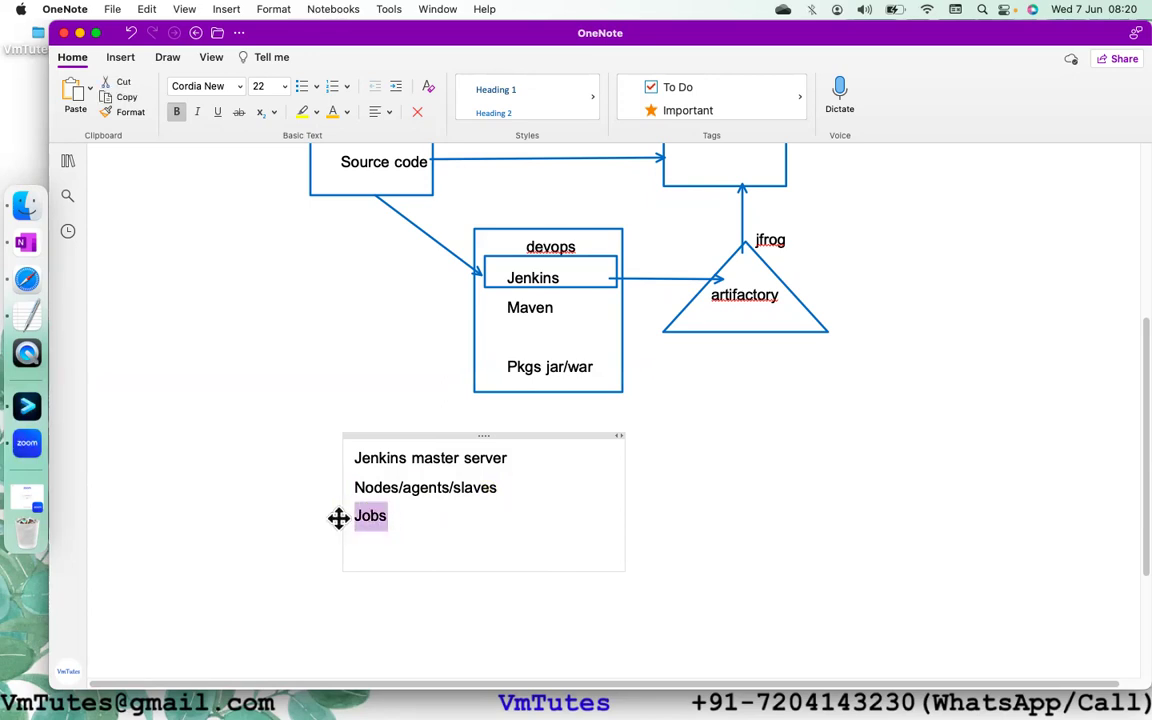
click(411, 528)
click(338, 517)
click(334, 459)
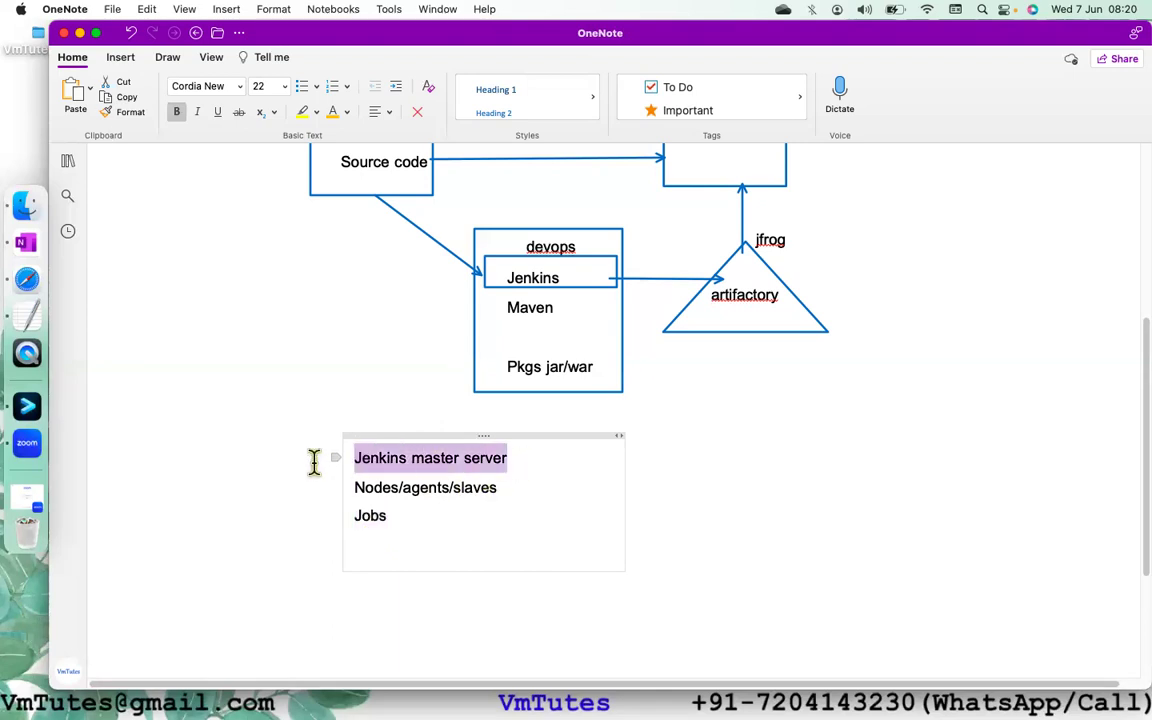
drag(509, 491, 357, 496)
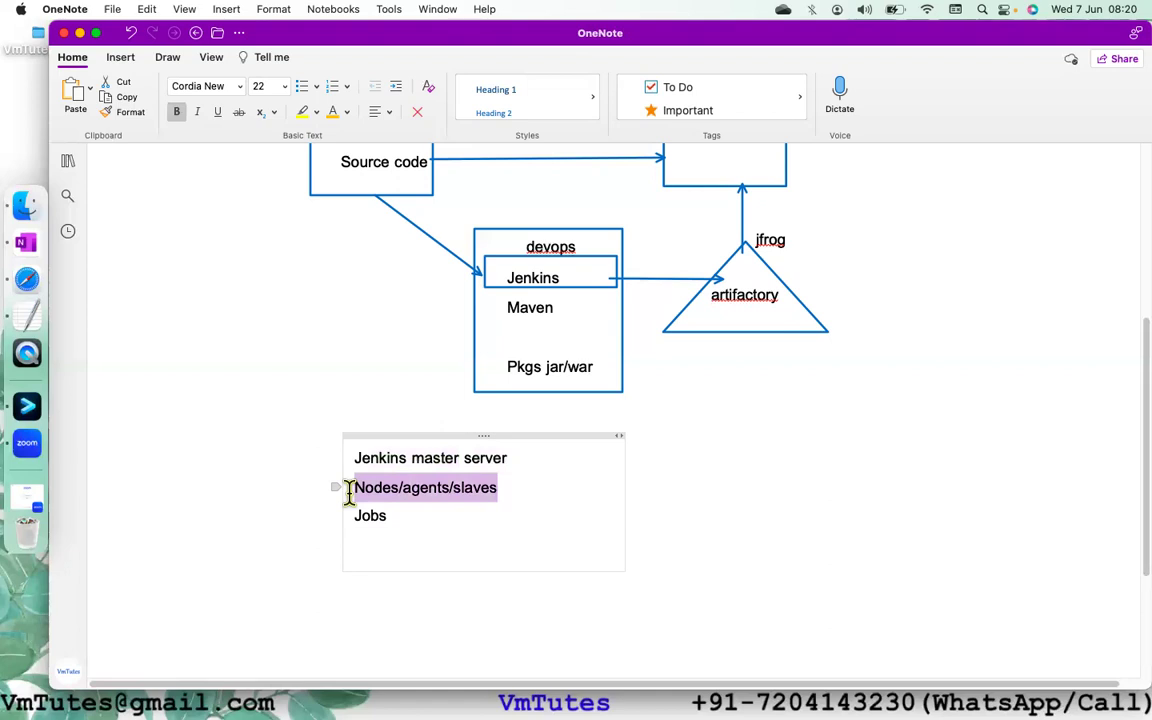
click(411, 519)
drag(512, 491, 349, 516)
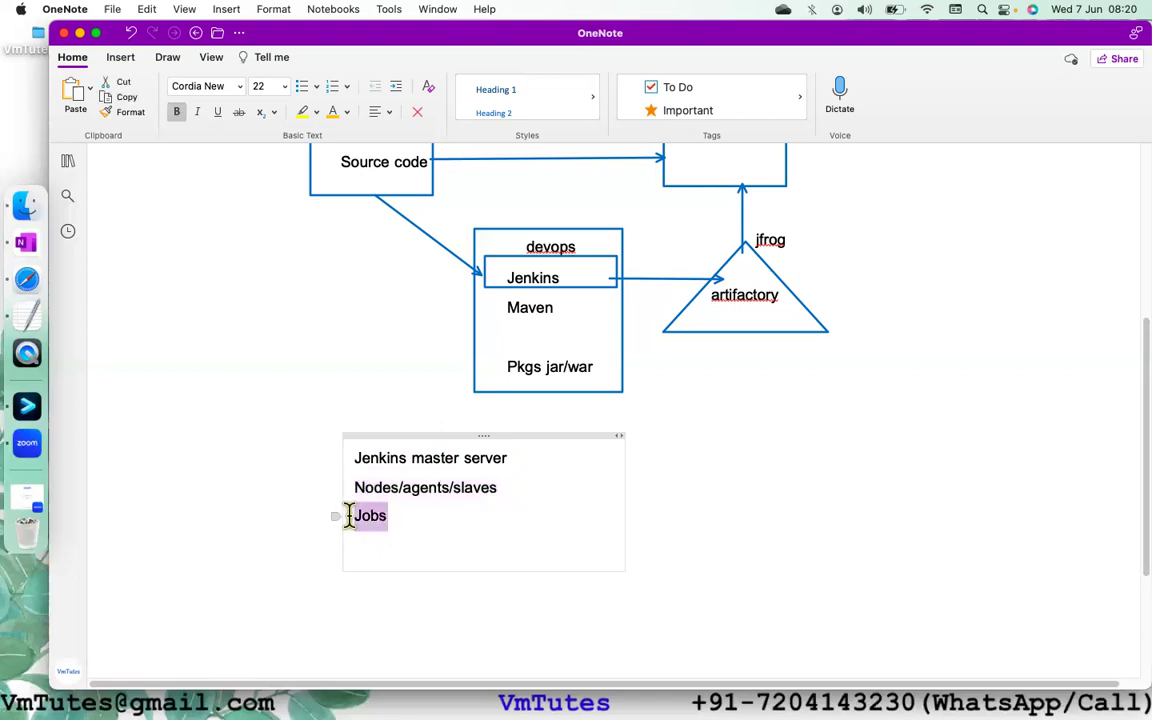
drag(522, 458, 327, 460)
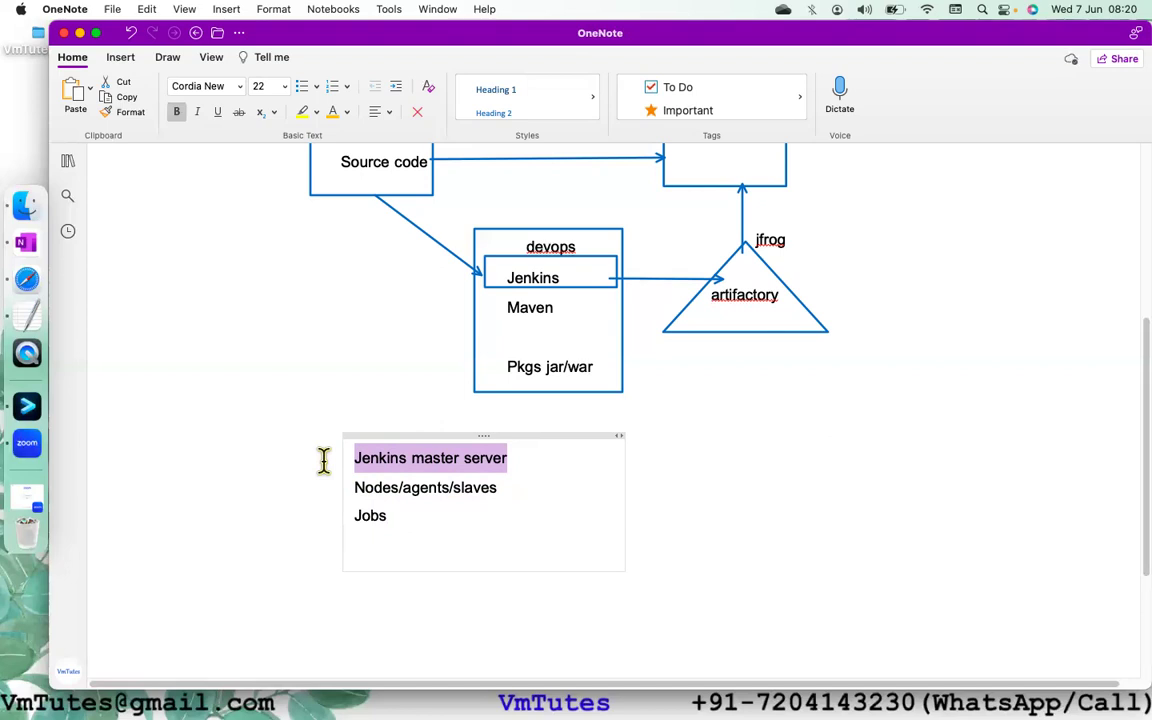
click(545, 487)
click(405, 512)
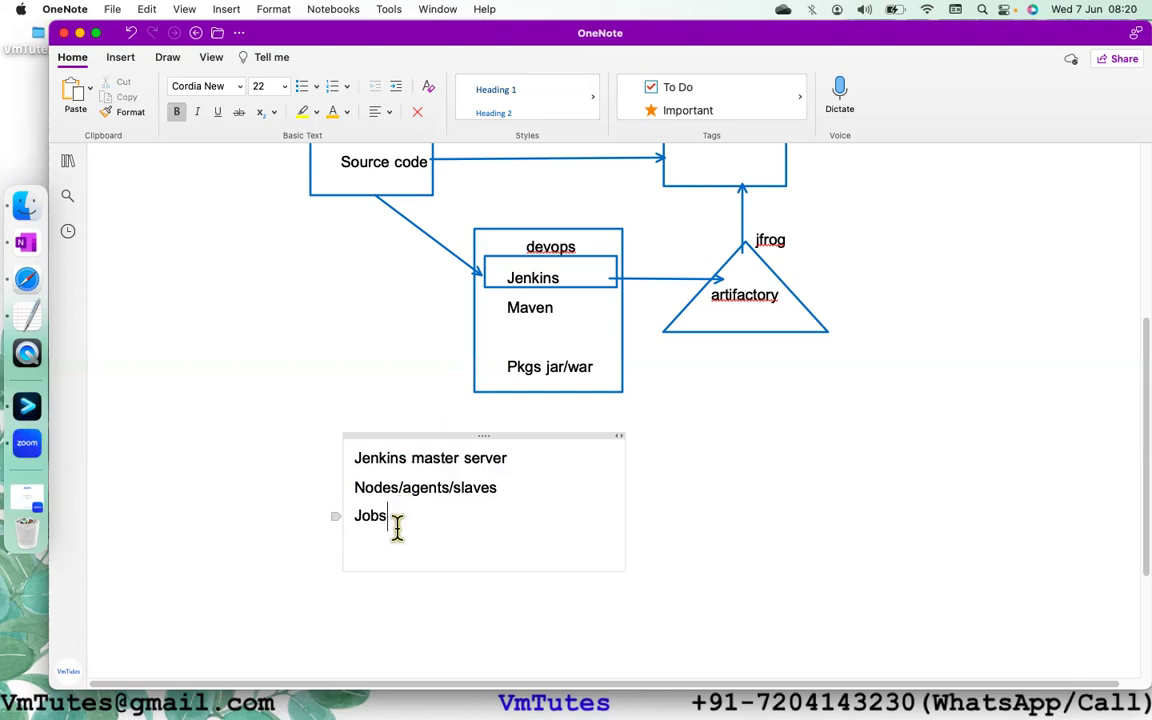
click(514, 462)
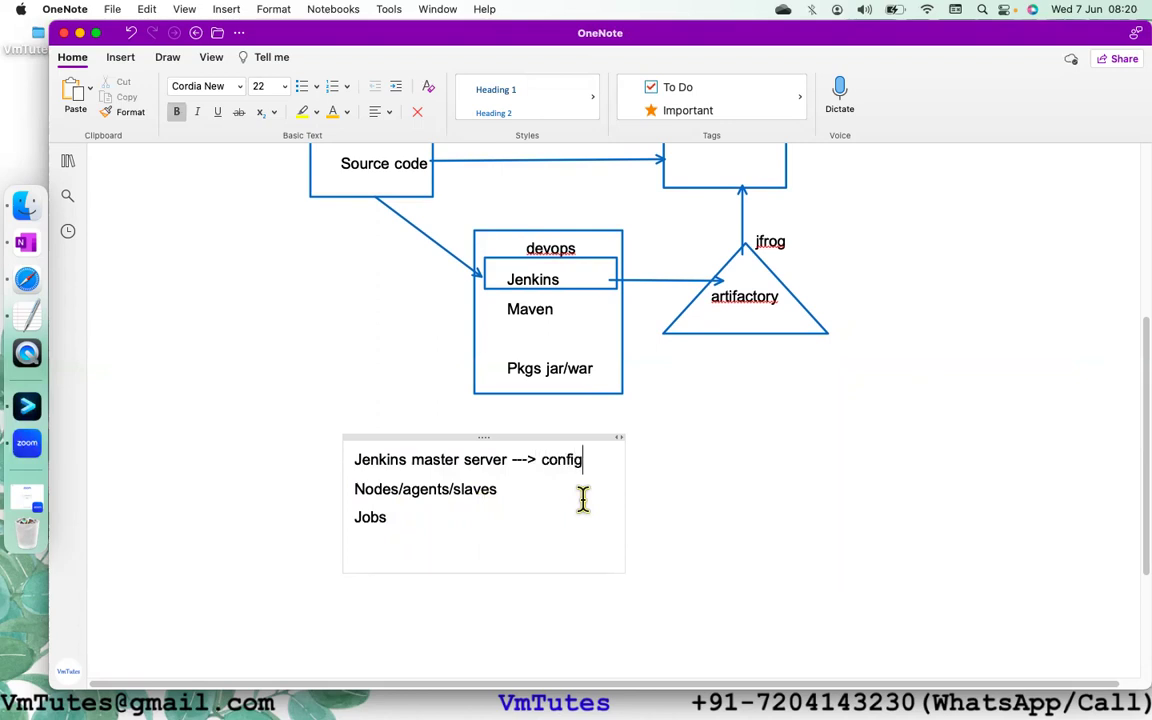
Extend the first line to 'Jenkins master server ---> config page' and widen the note.
text(---> config page)
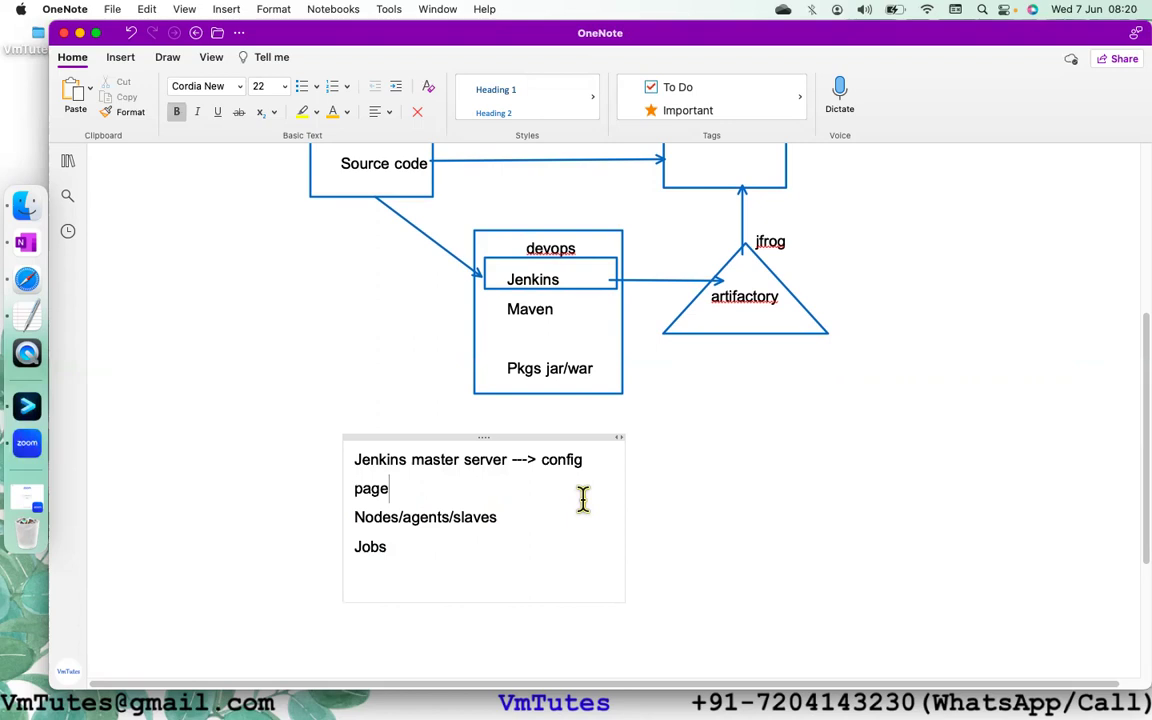
drag(625, 496, 745, 497)
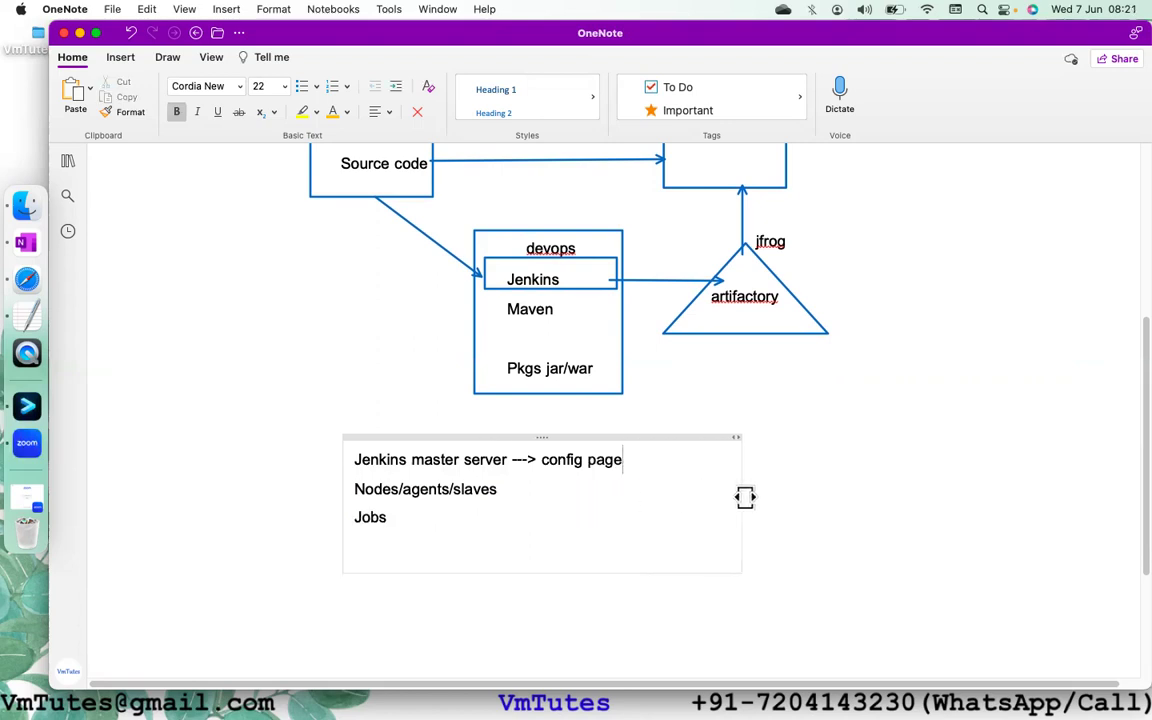
drag(624, 460, 545, 468)
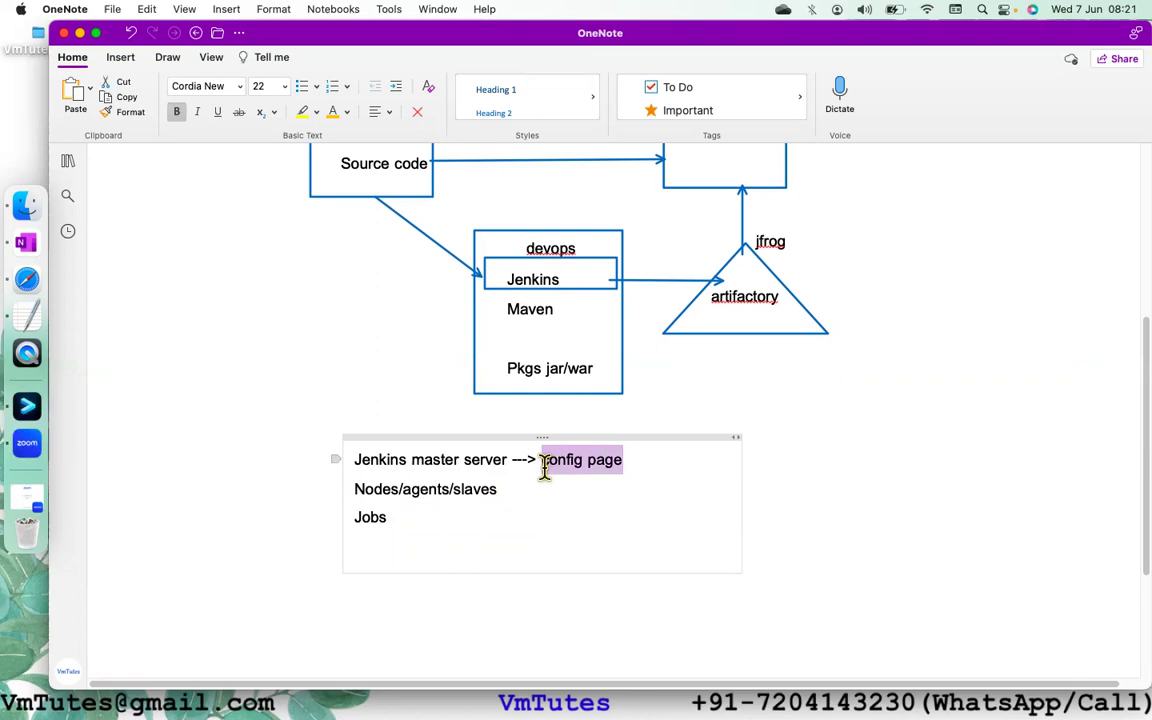
click(642, 463)
drag(642, 463, 546, 463)
drag(546, 462, 541, 461)
Copy the '---> config page' phrase, leaving the caret after 'Nodes/agents/slaves'.
click(615, 499)
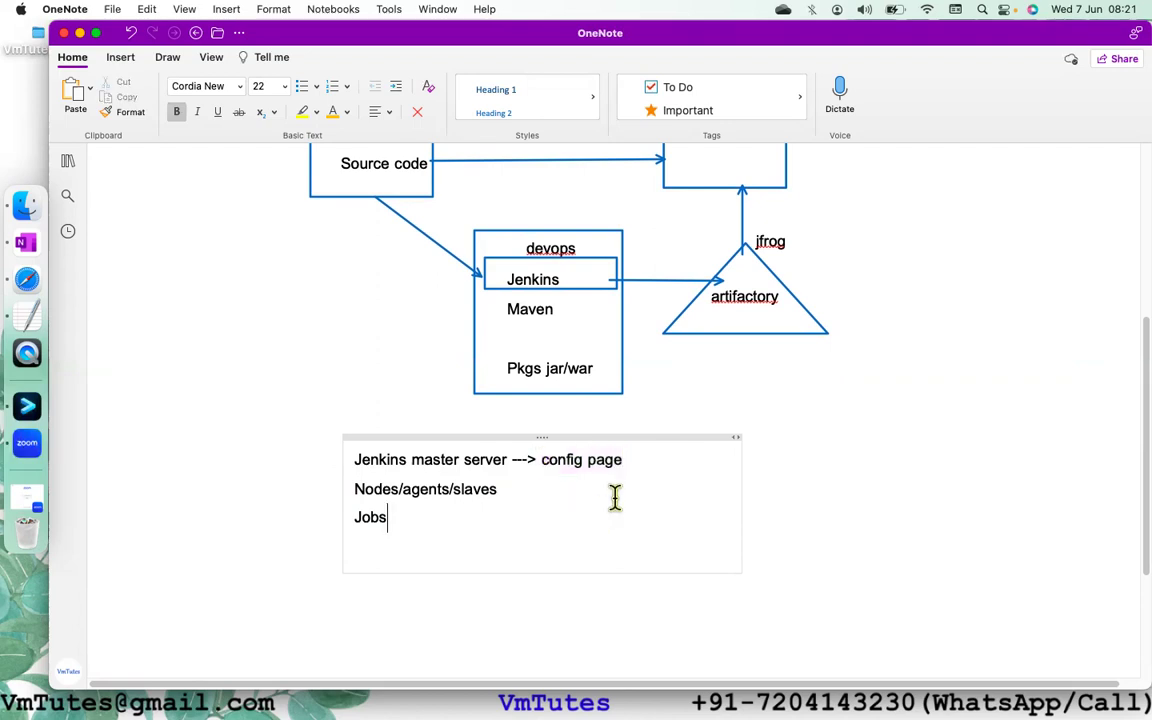
drag(627, 463, 531, 459)
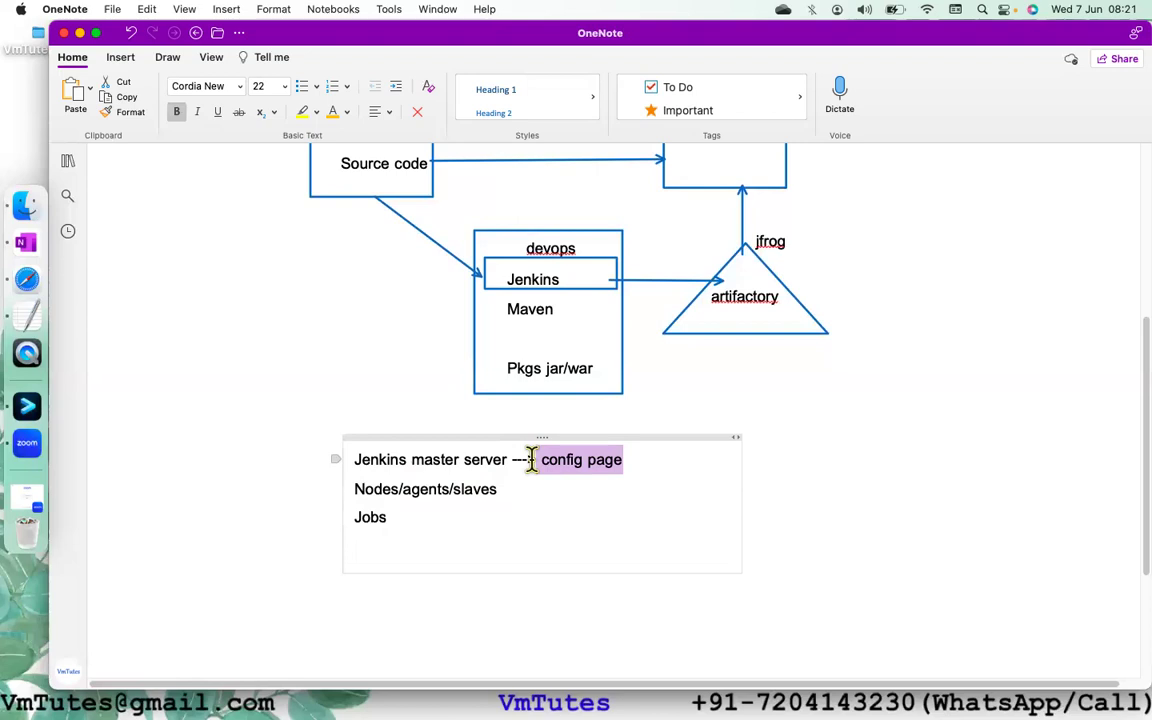
click(657, 463)
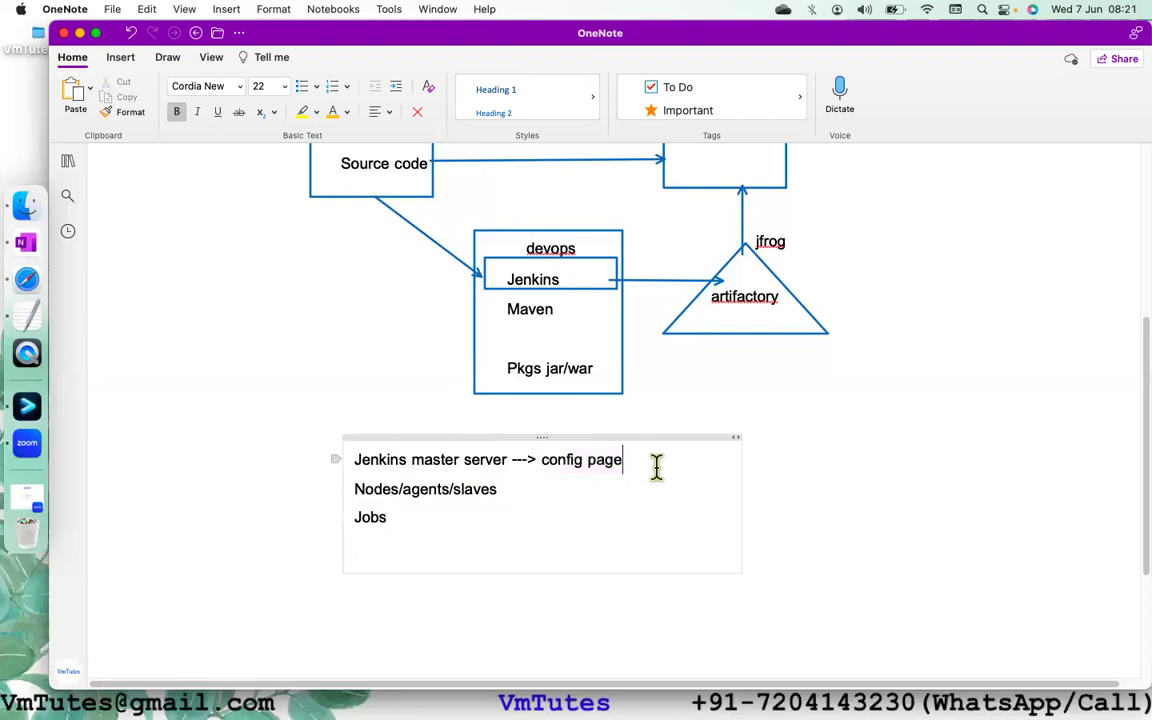
drag(639, 462, 513, 462)
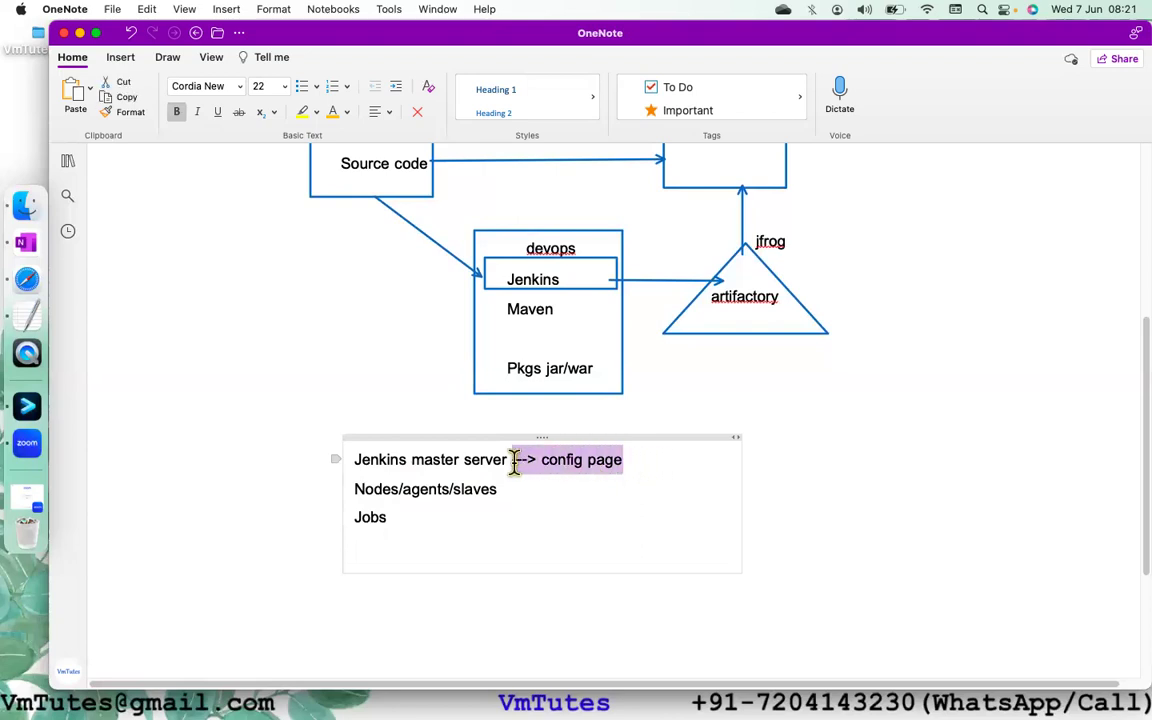
key(super+c)
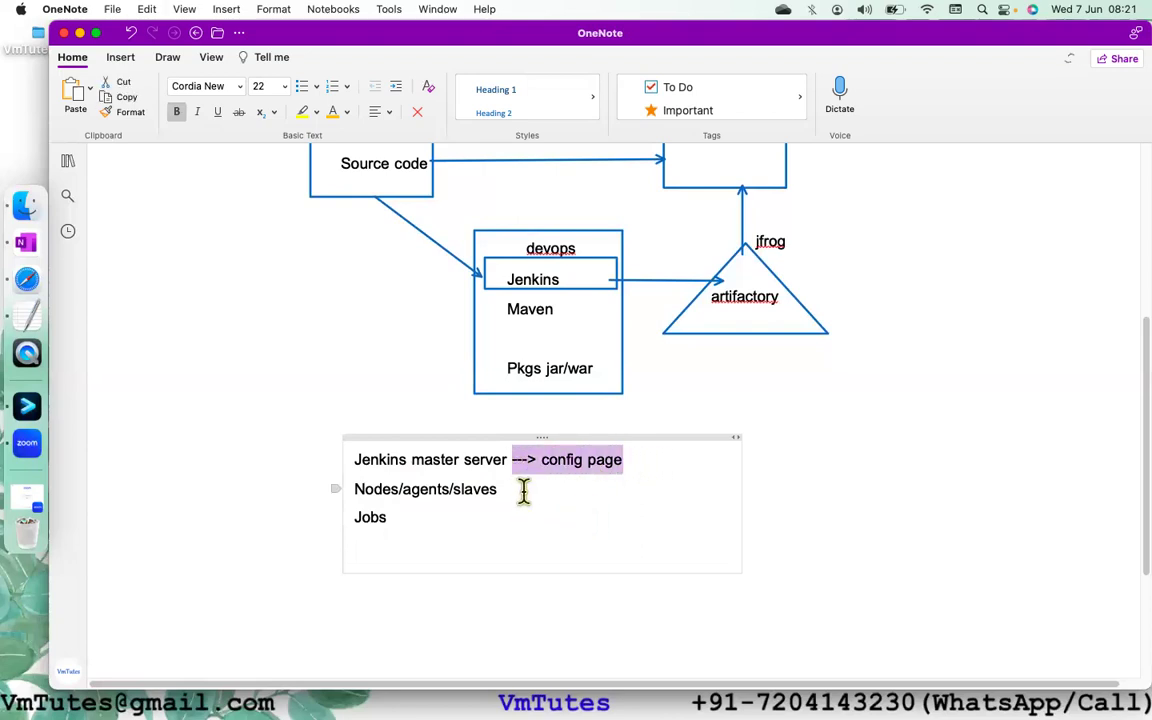
click(522, 490)
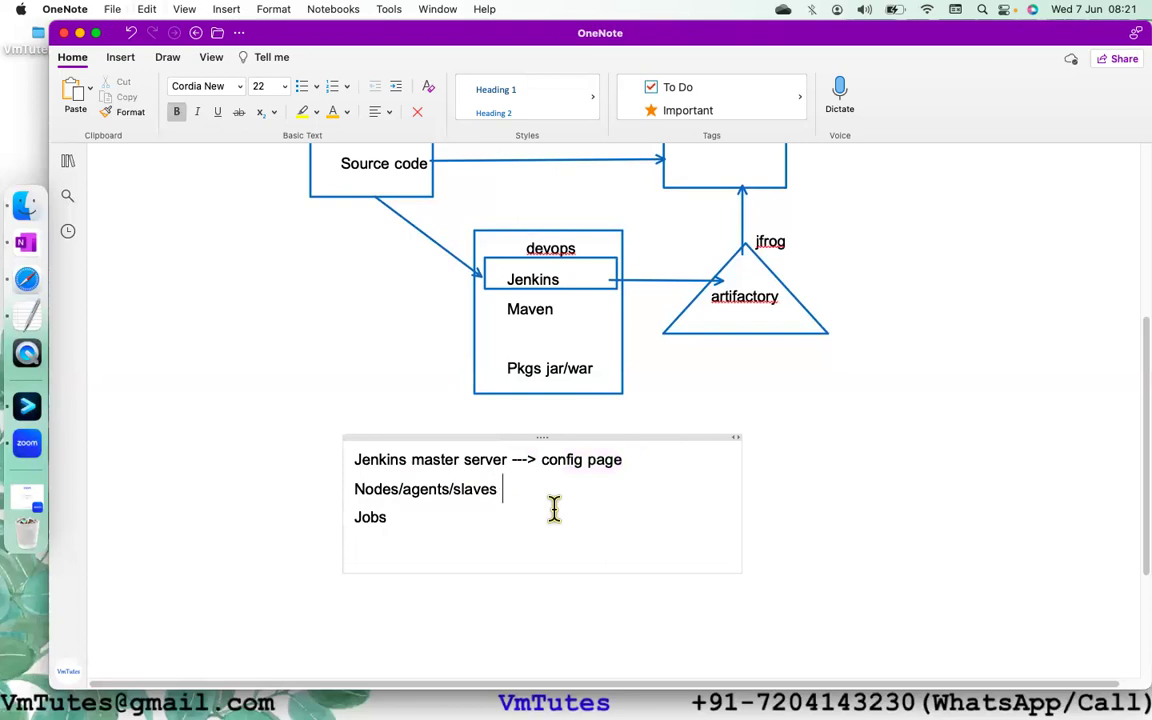
key(super+v)
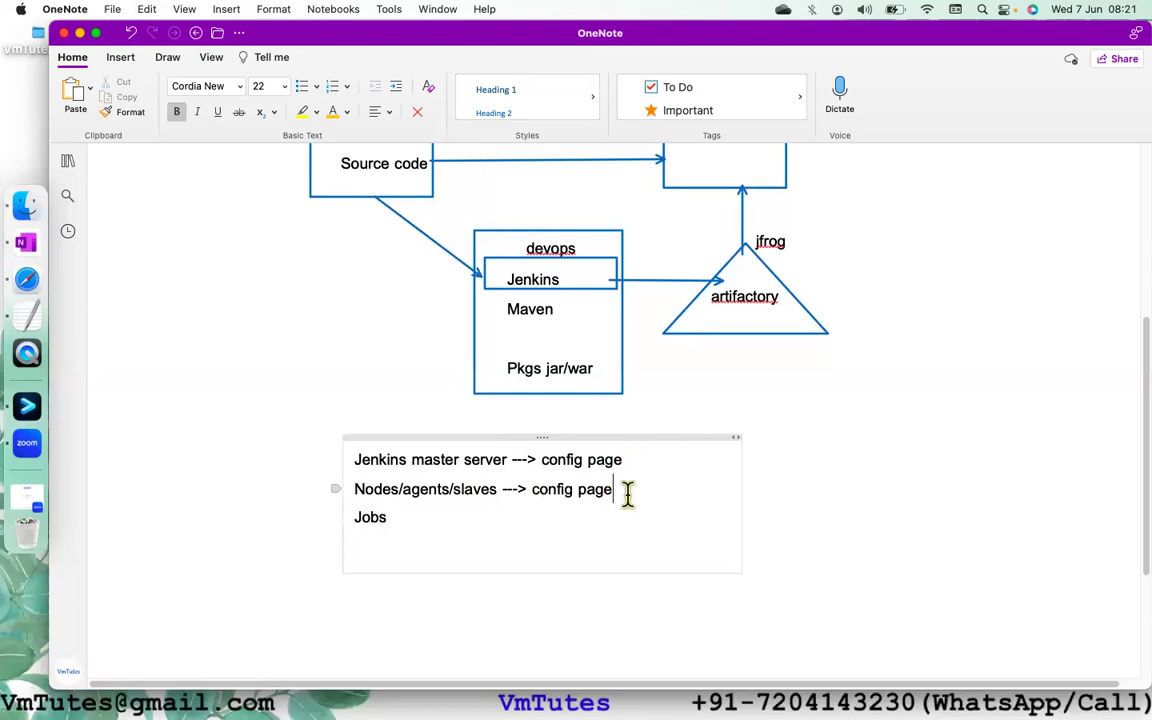
drag(633, 493, 532, 496)
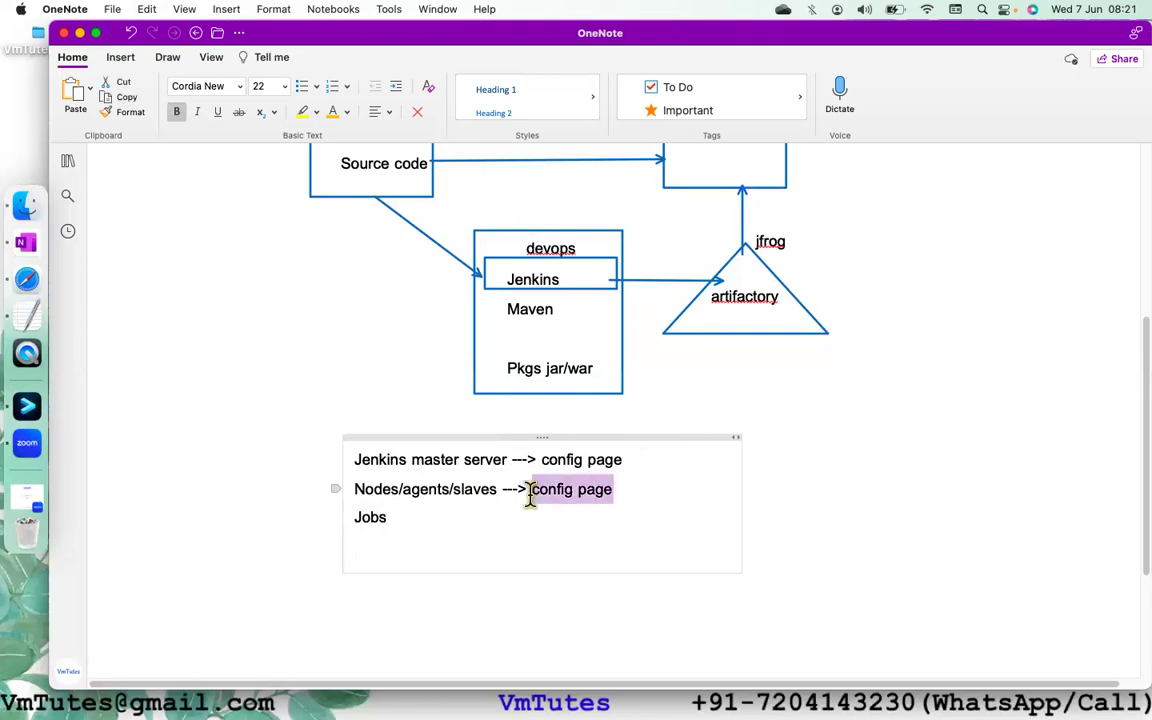
drag(628, 461, 360, 458)
click(619, 490)
drag(621, 490, 450, 494)
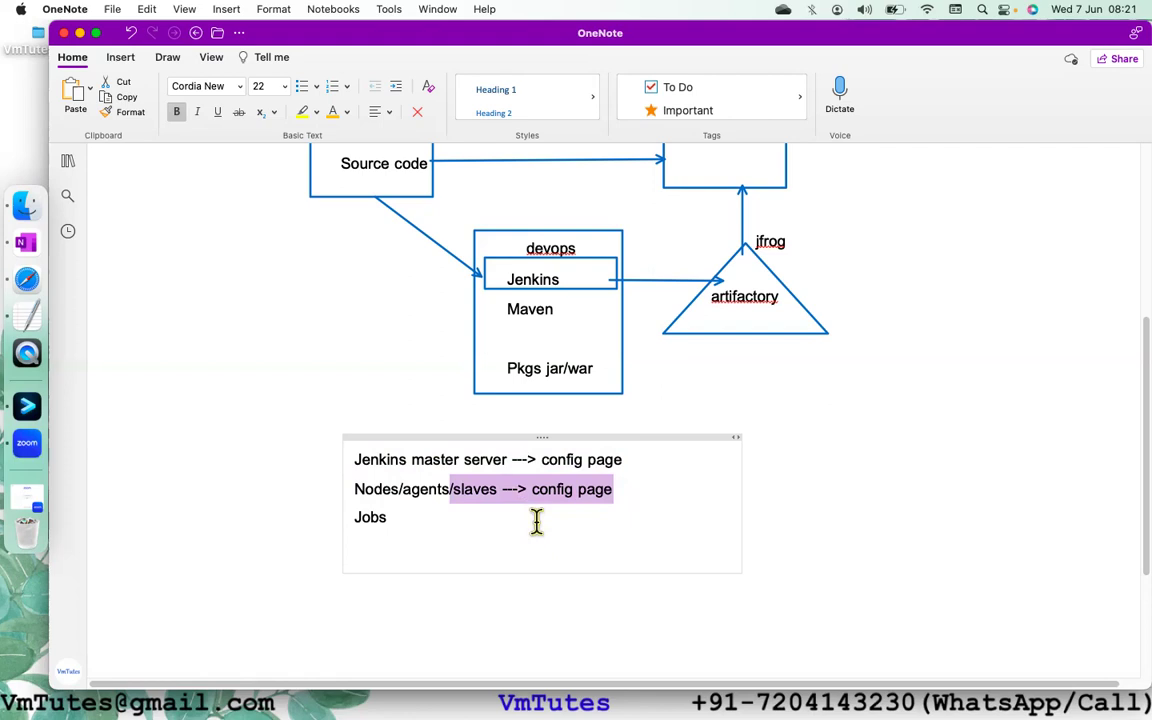
click(536, 522)
drag(625, 496, 504, 494)
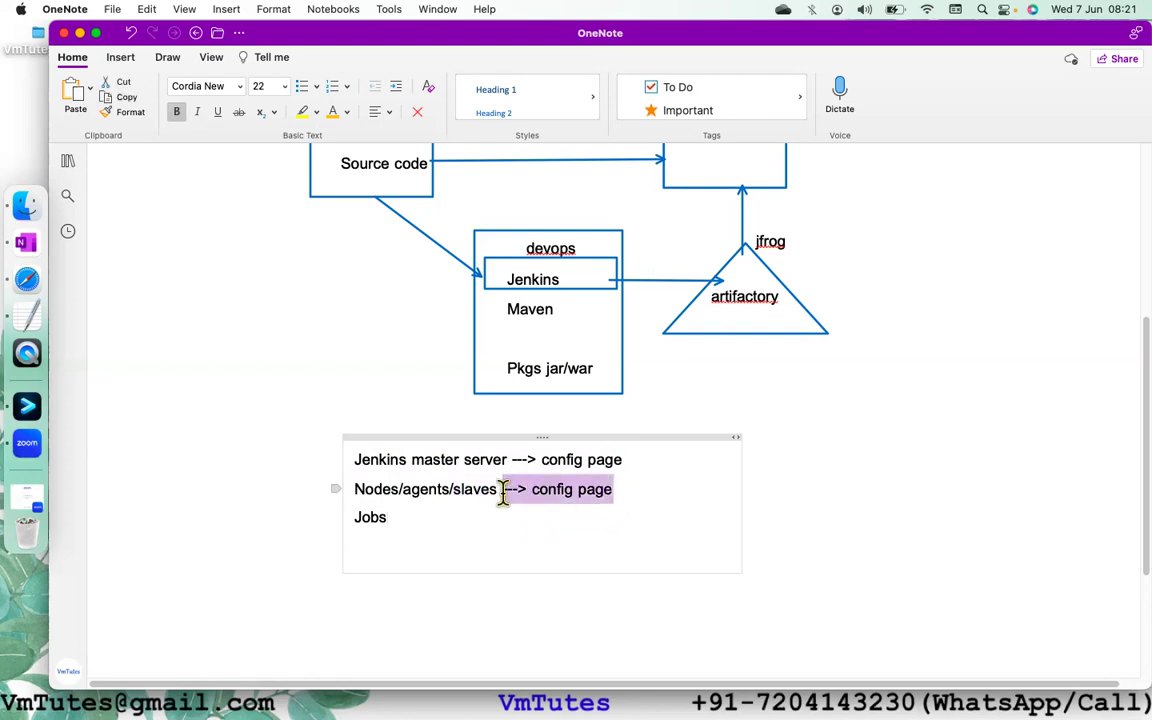
click(420, 524)
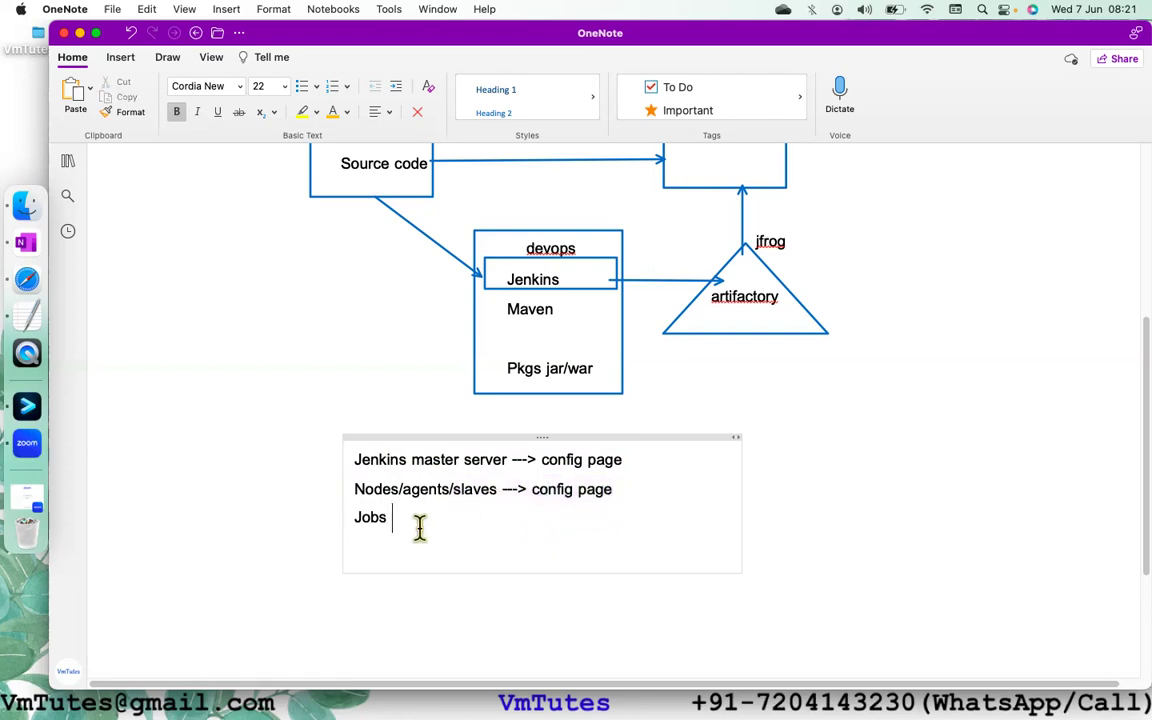
key(super+v)
drag(513, 519, 390, 527)
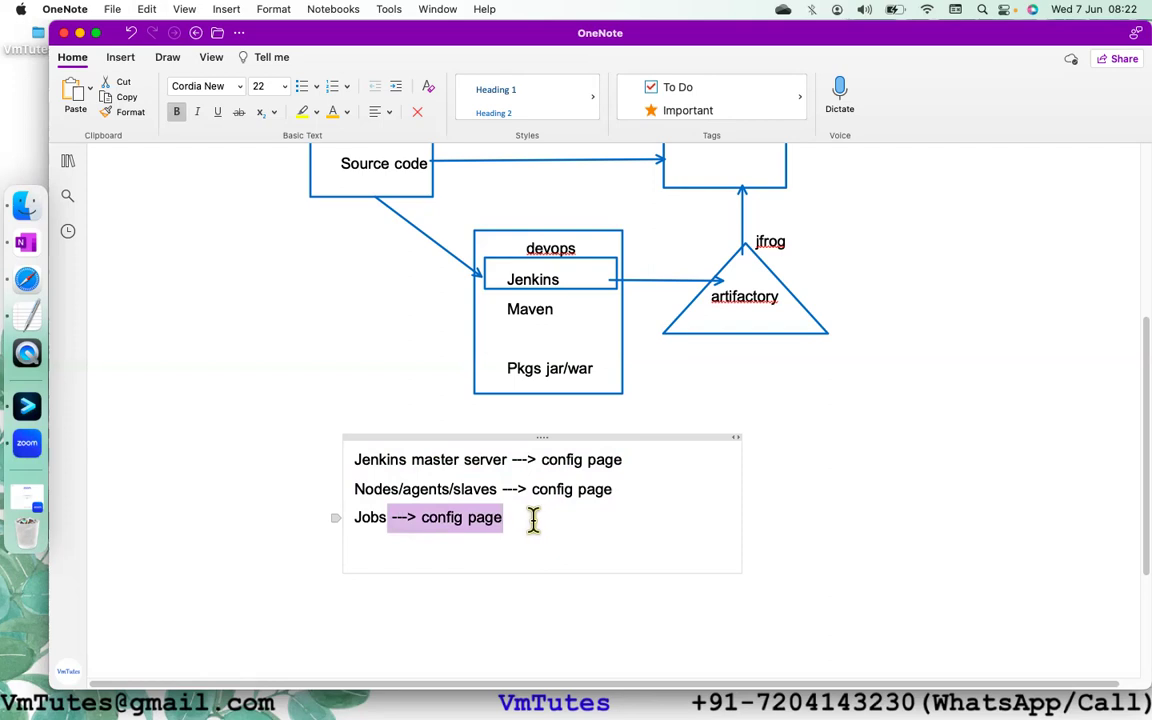
drag(524, 519, 399, 530)
click(530, 535)
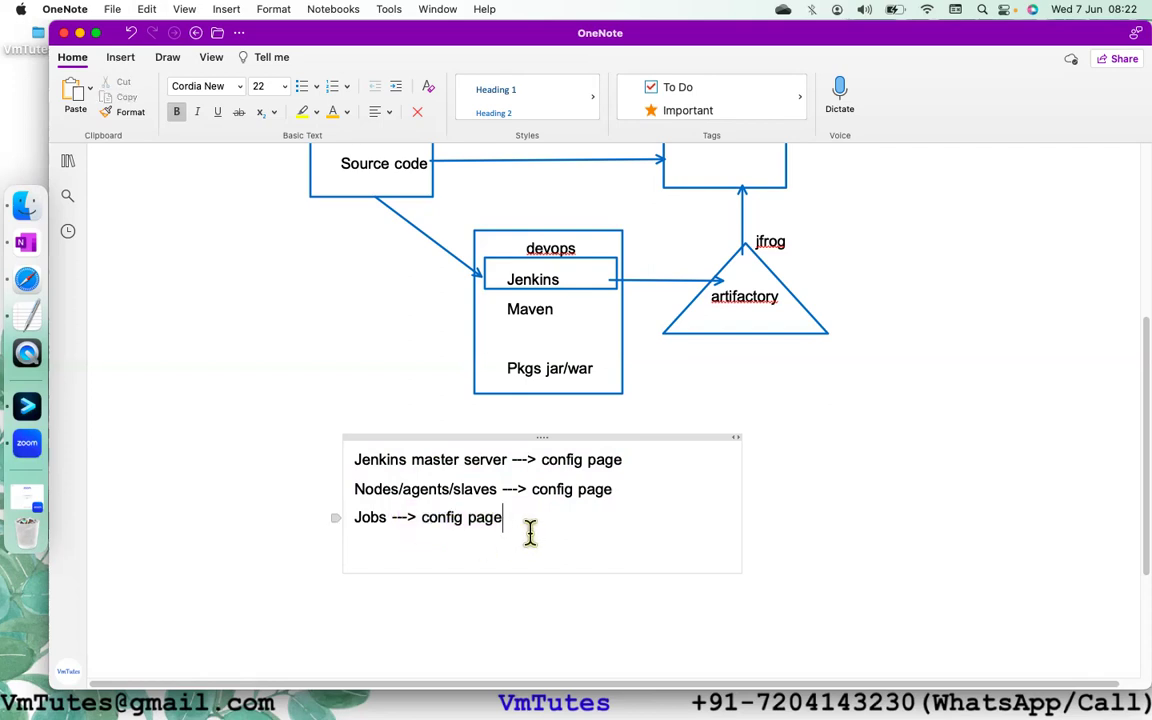
click(735, 385)
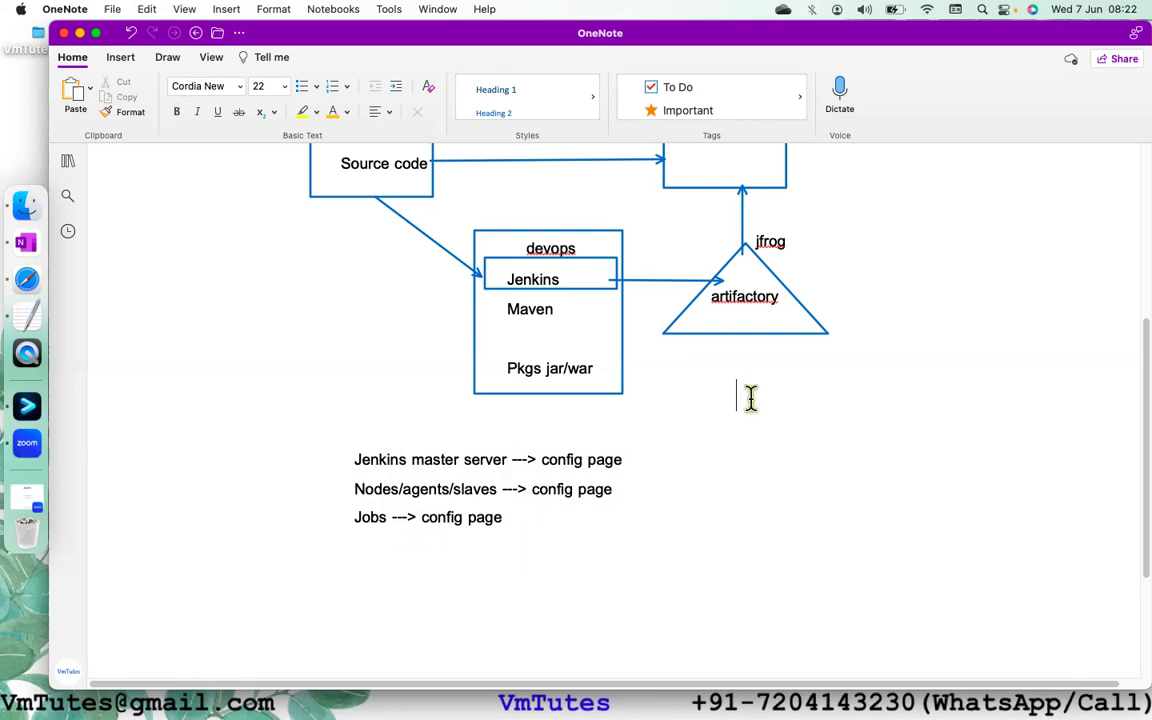
click(759, 528)
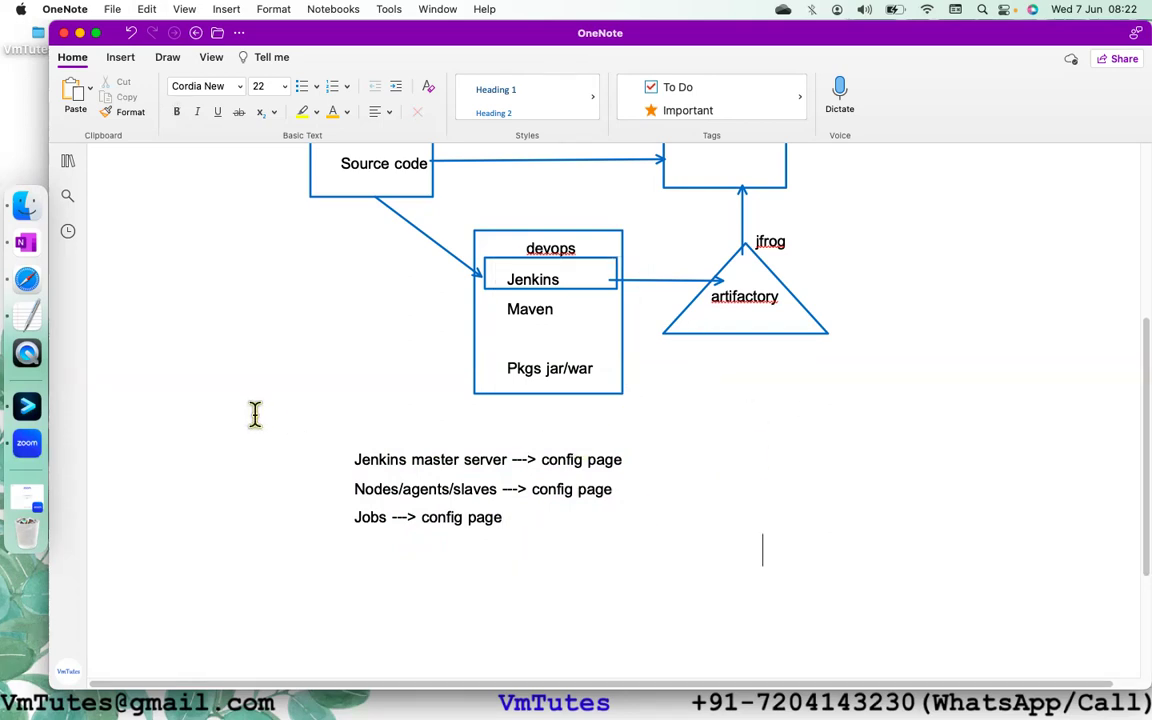
drag(358, 462, 627, 460)
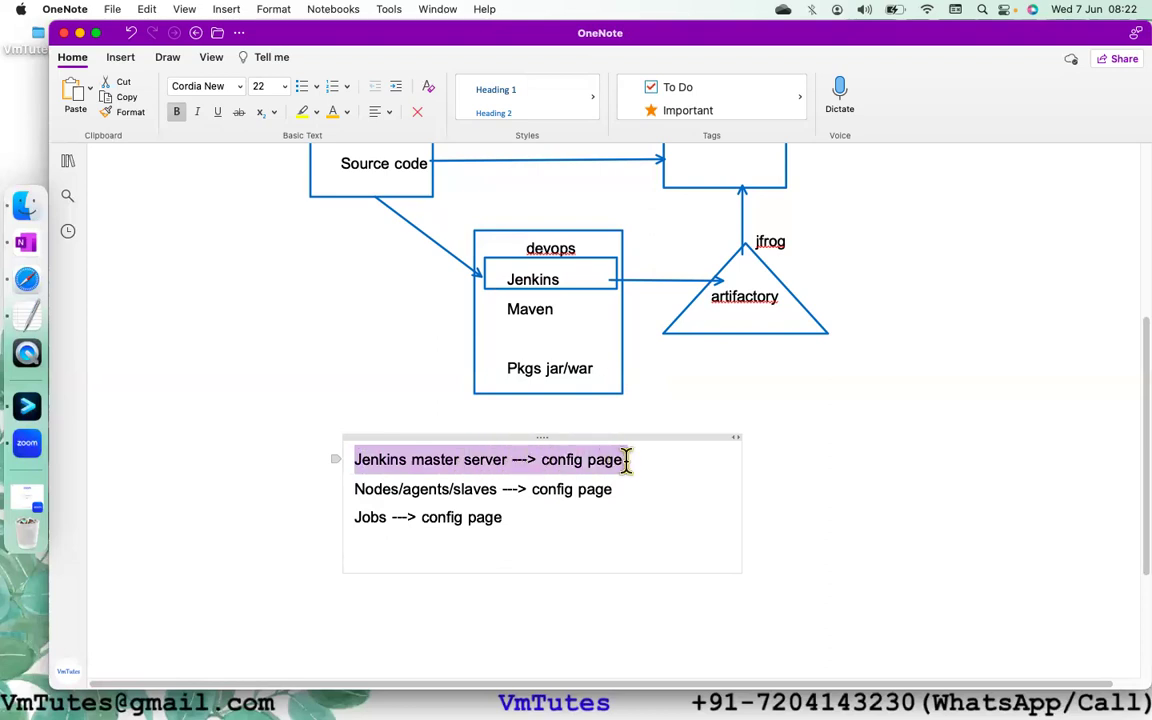
Return to Jenkins, reload the dashboard and browse Manage Jenkins' System Configuration section.
click(30, 283)
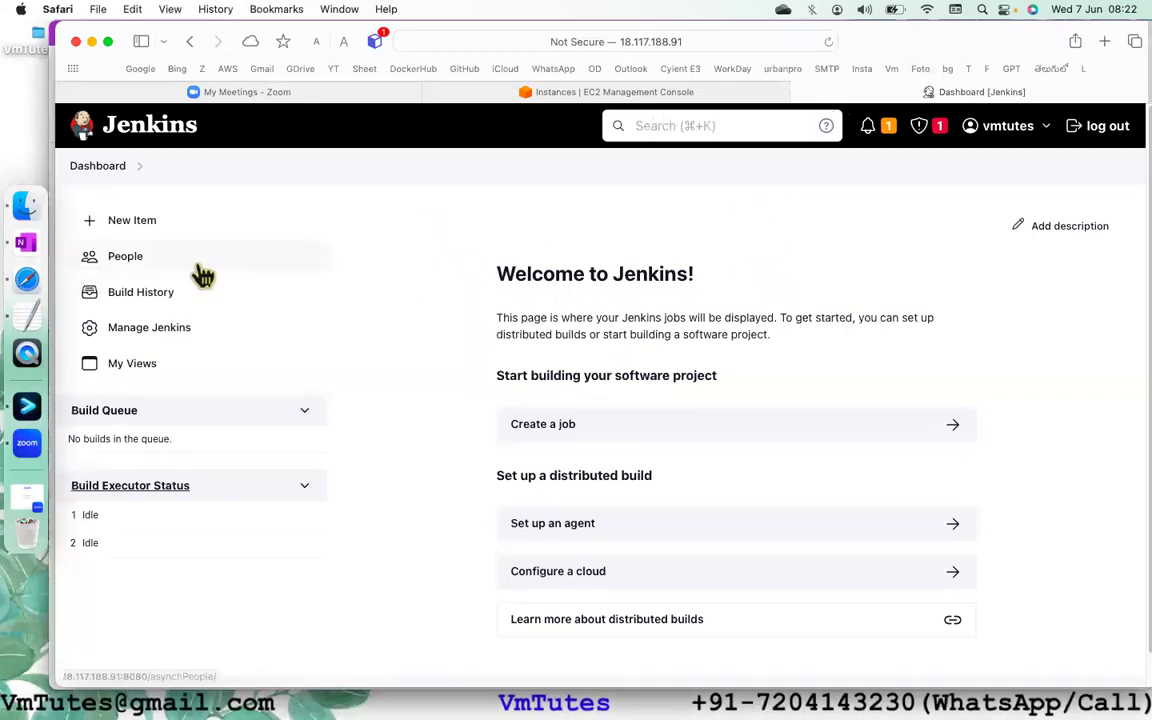
click(84, 168)
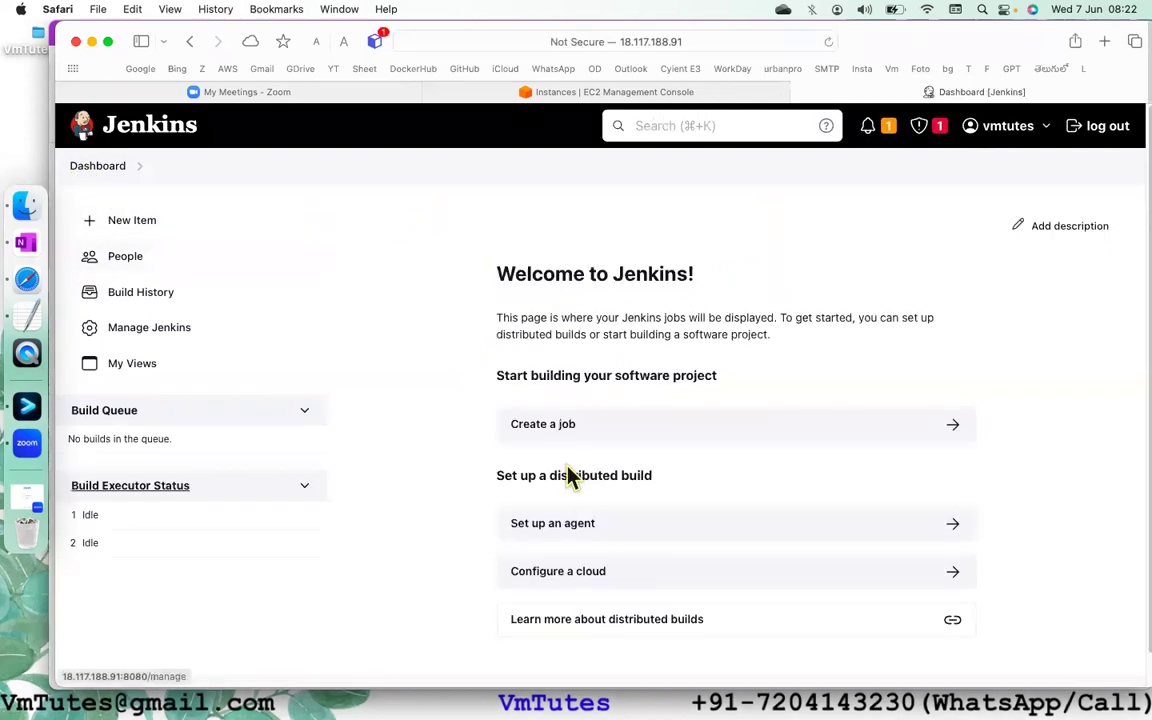
click(141, 339)
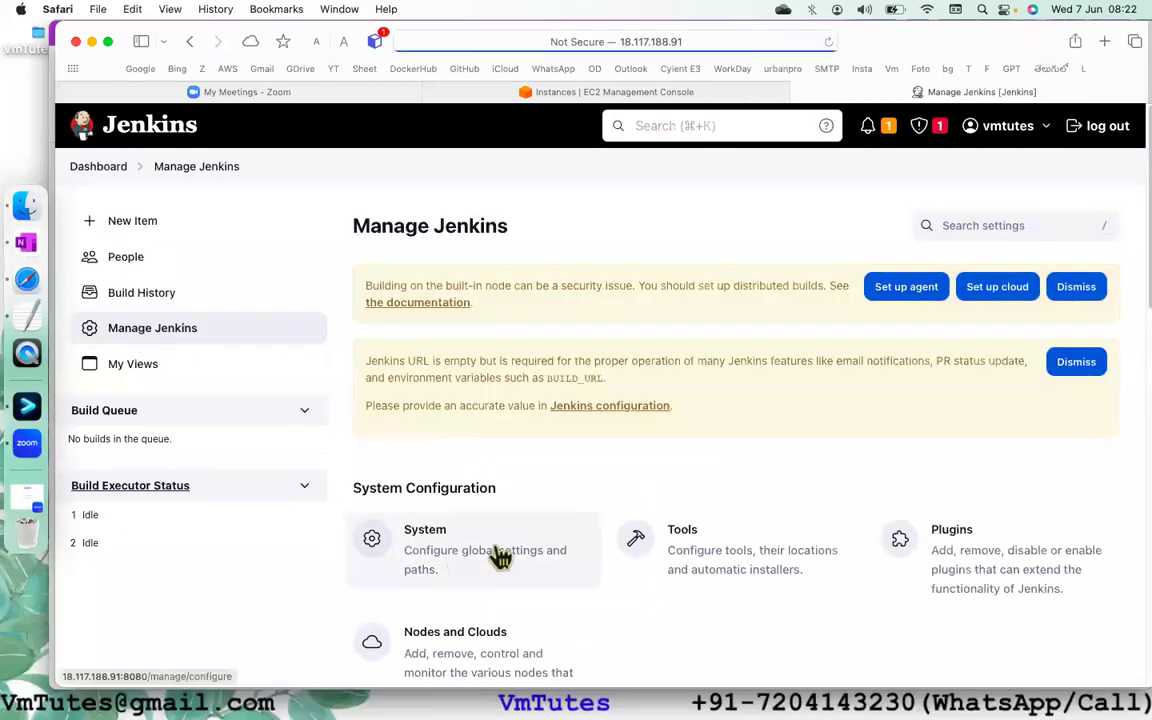
scroll(509, 553, down, 5)
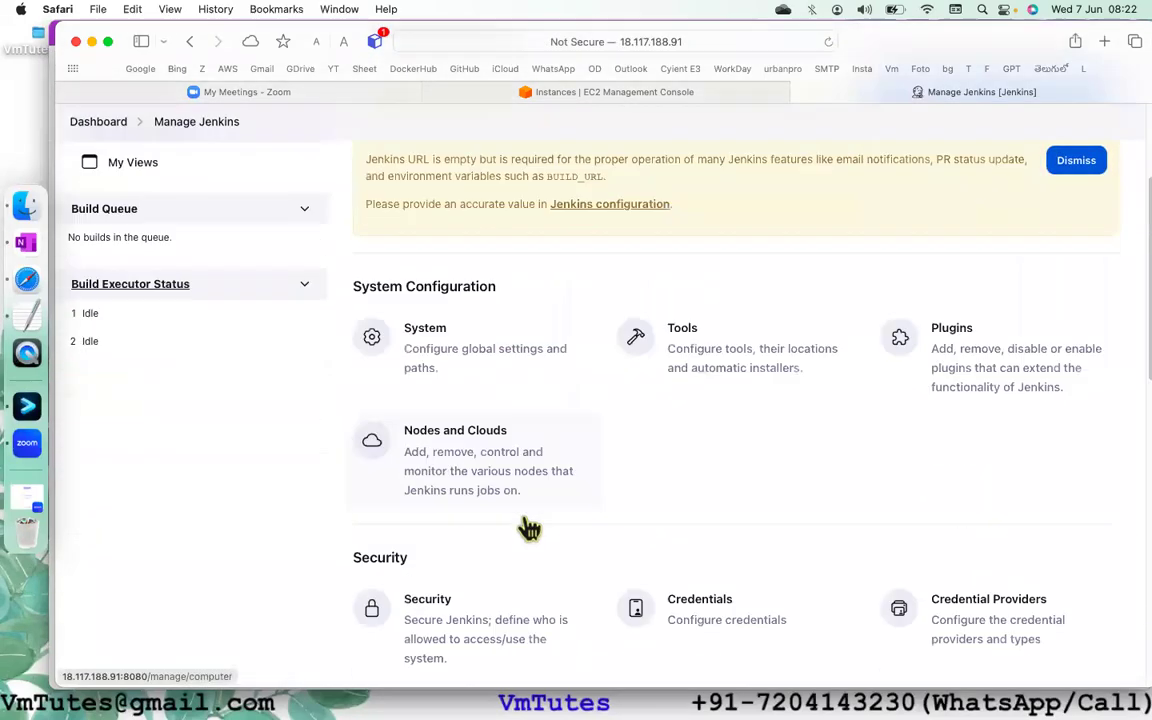
triple_click(357, 286)
drag(353, 557, 553, 553)
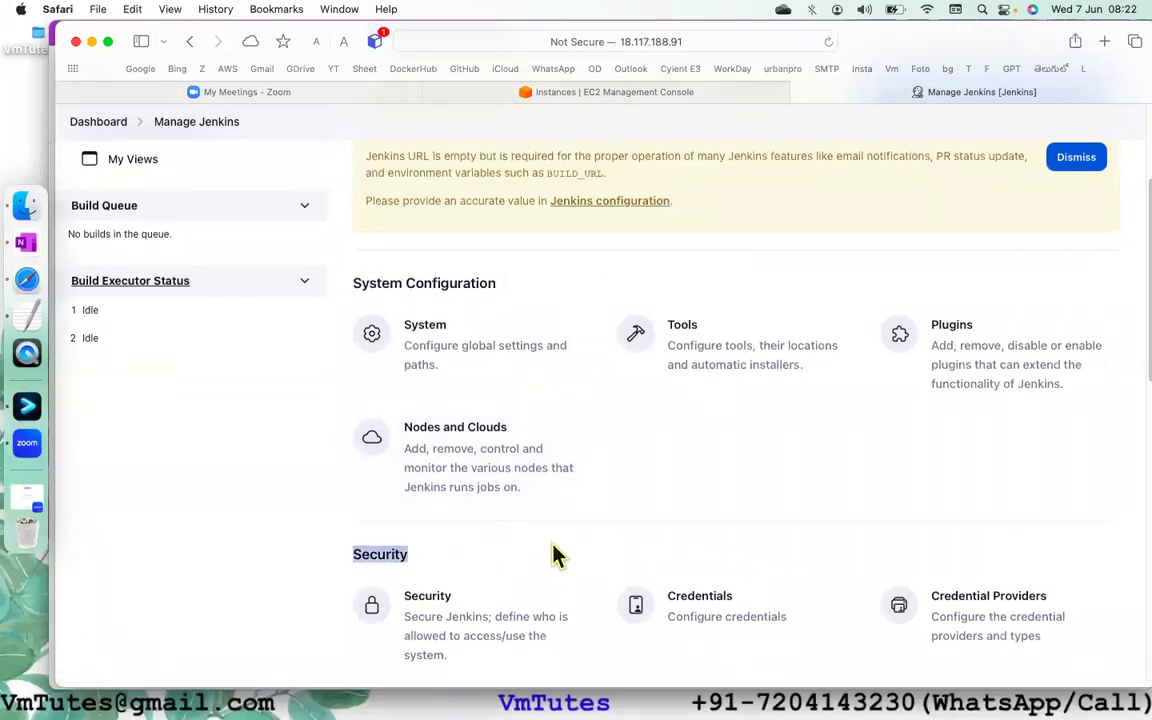
scroll(571, 540, down, 10)
scroll(625, 542, down, 3)
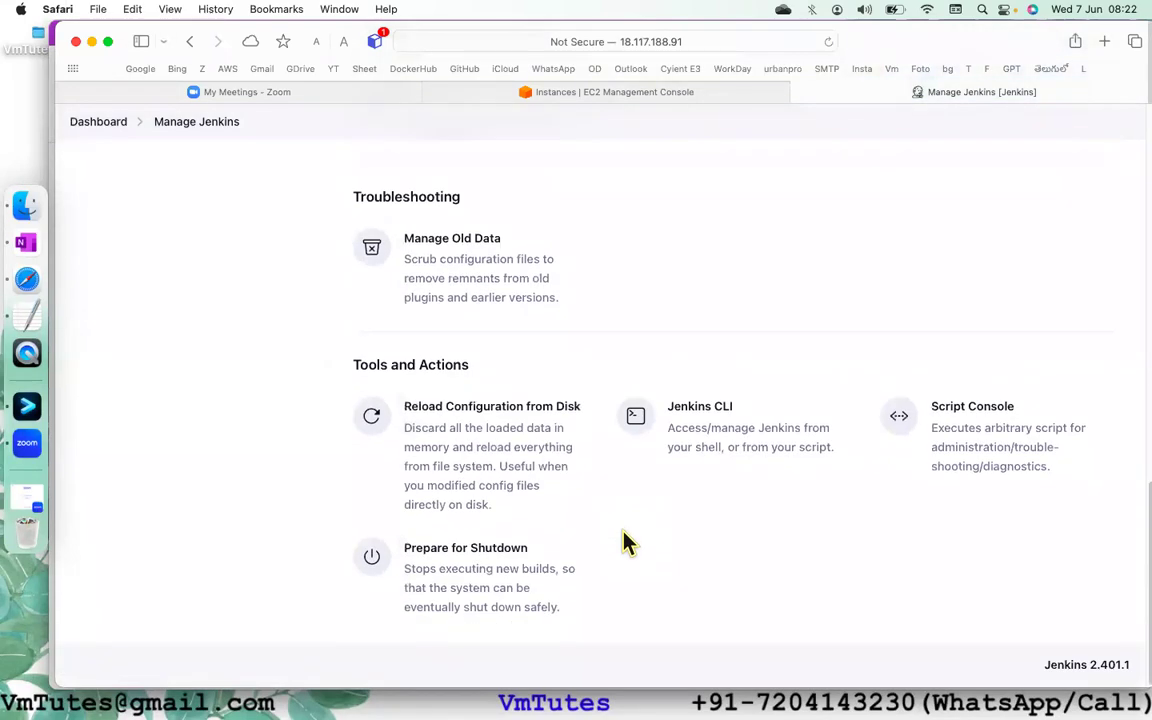
scroll(626, 545, up, 10)
scroll(630, 556, up, 5)
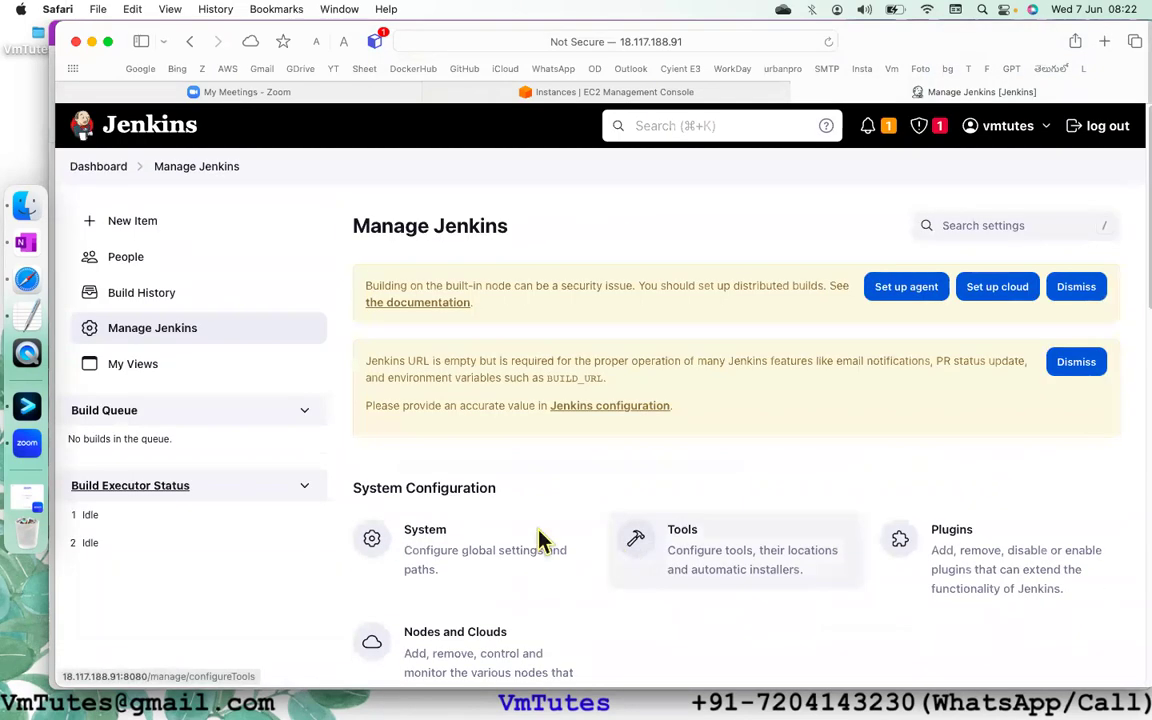
Go back to the dashboard and reopen Manage Jenkins from its dropdown list.
click(92, 172)
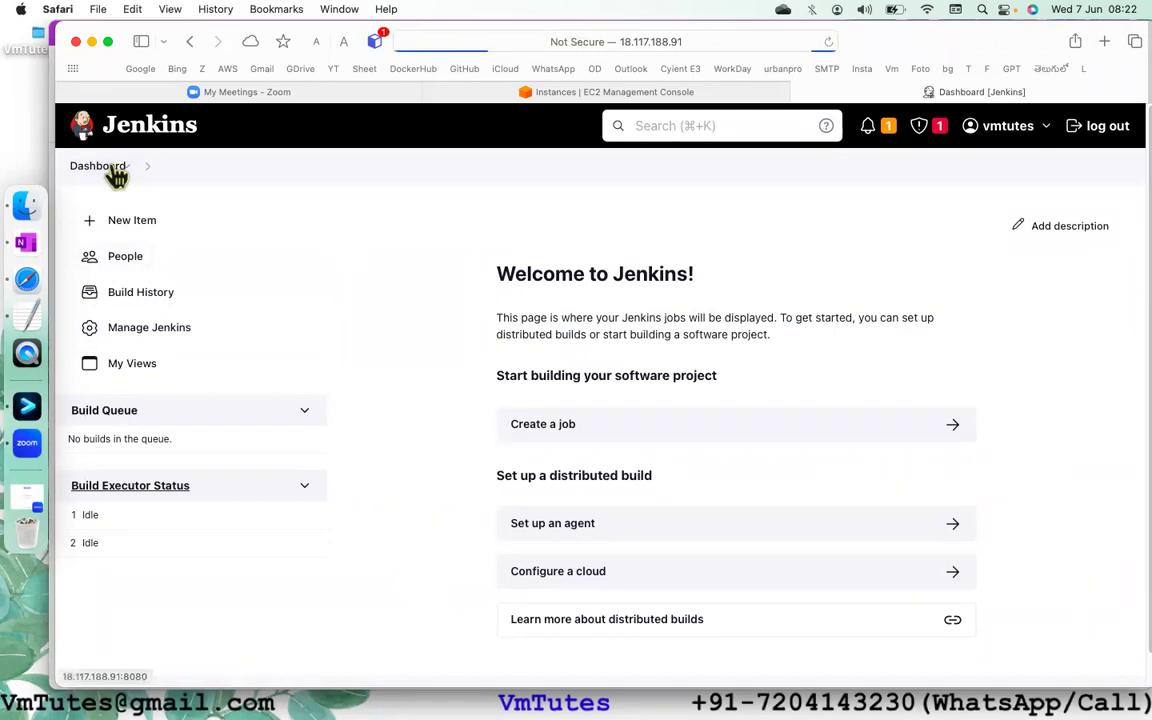
click(142, 172)
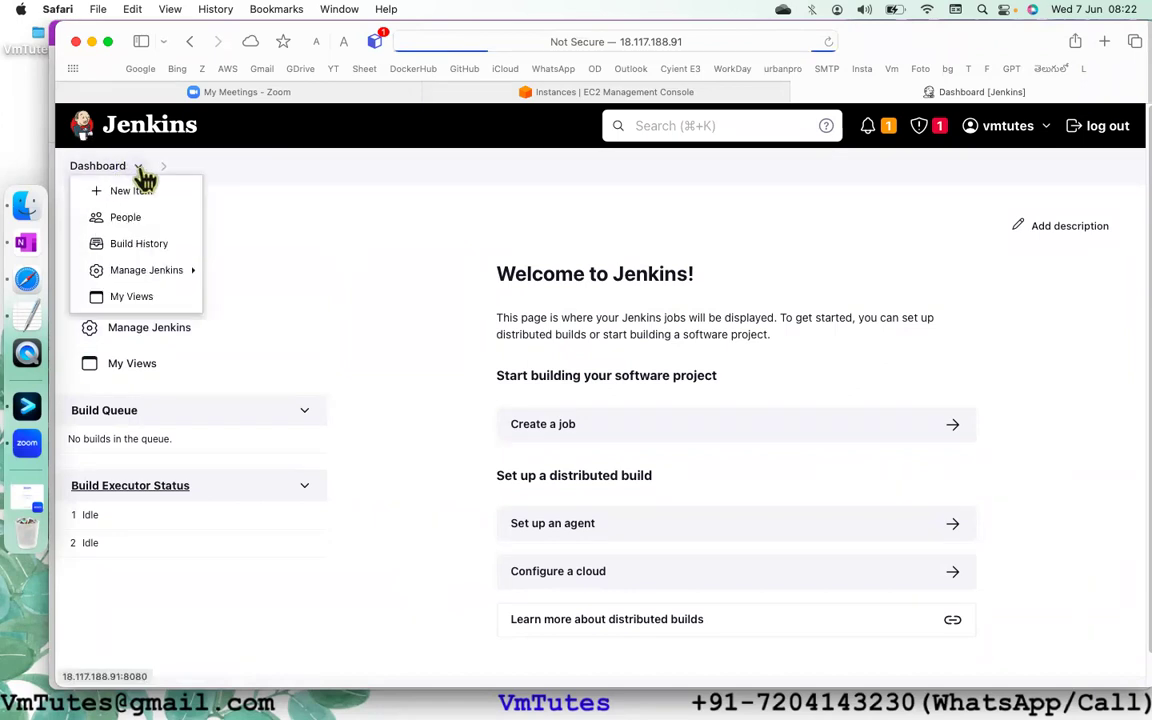
mouse_move(163, 282)
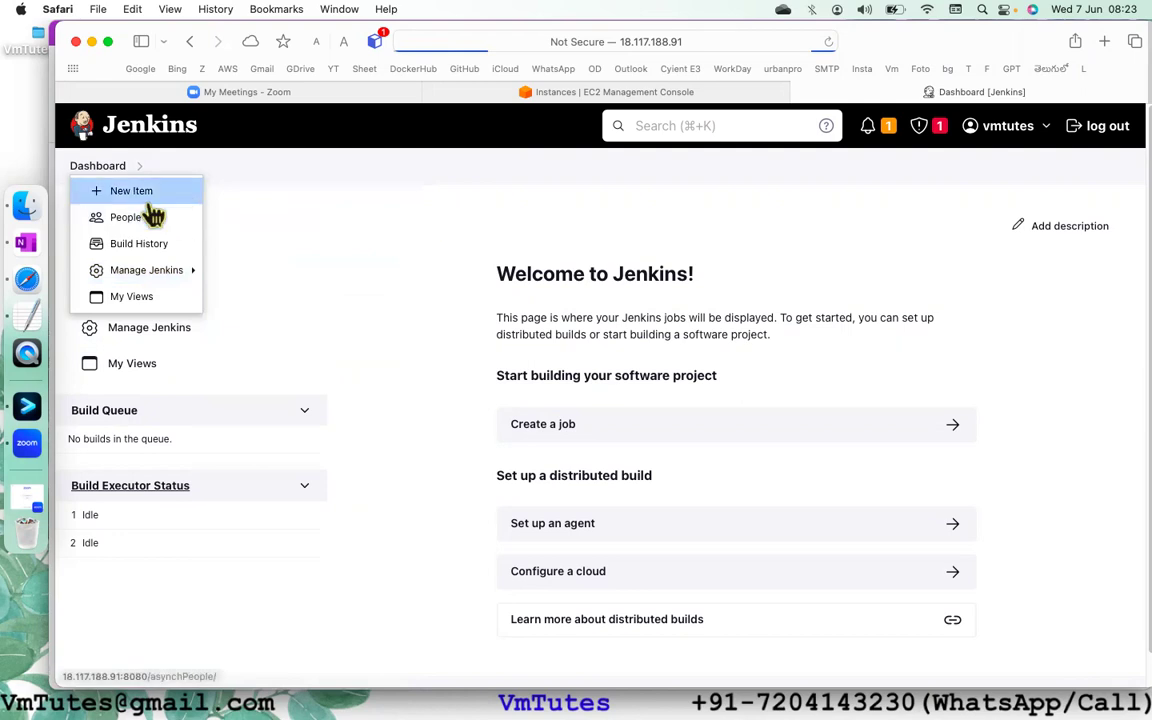
click(147, 338)
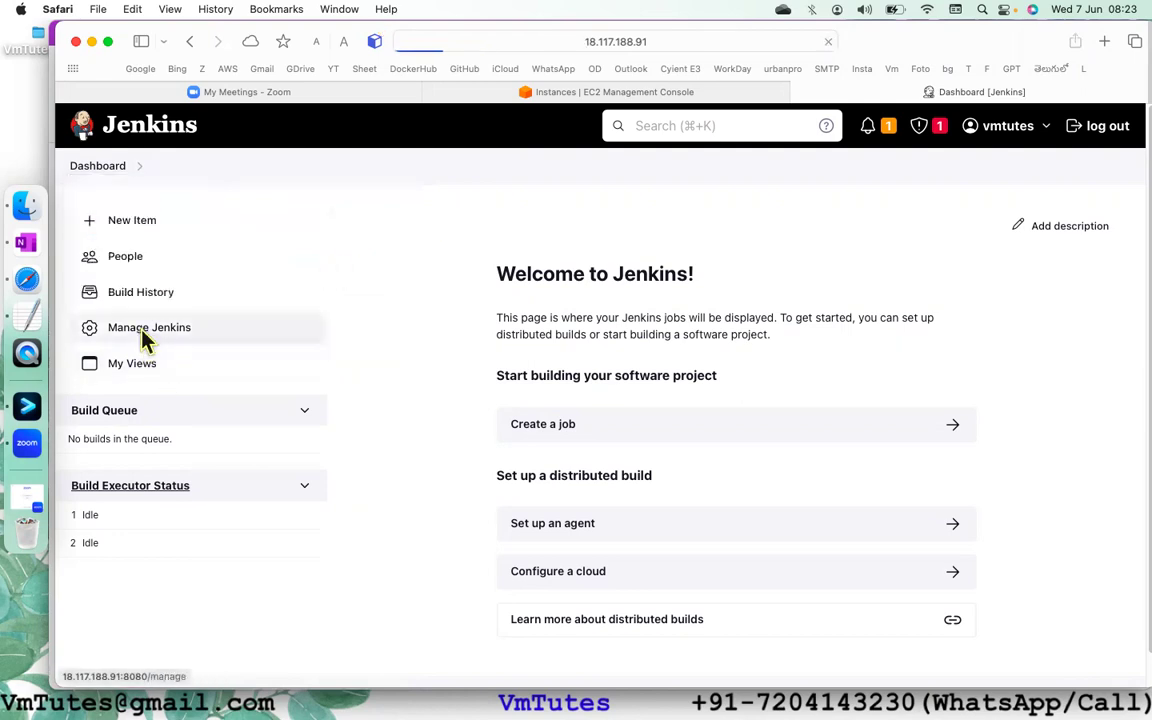
scroll(592, 550, down, 1)
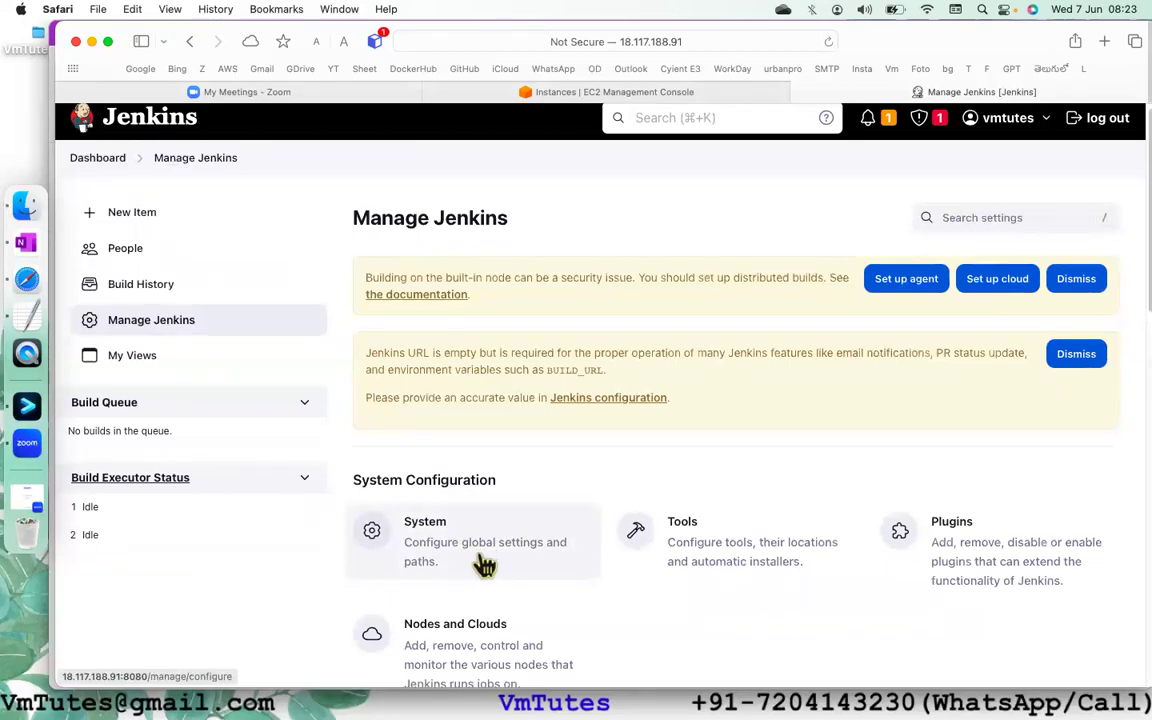
Open the System configuration page and check the 'config page' note in OneNote.
click(467, 547)
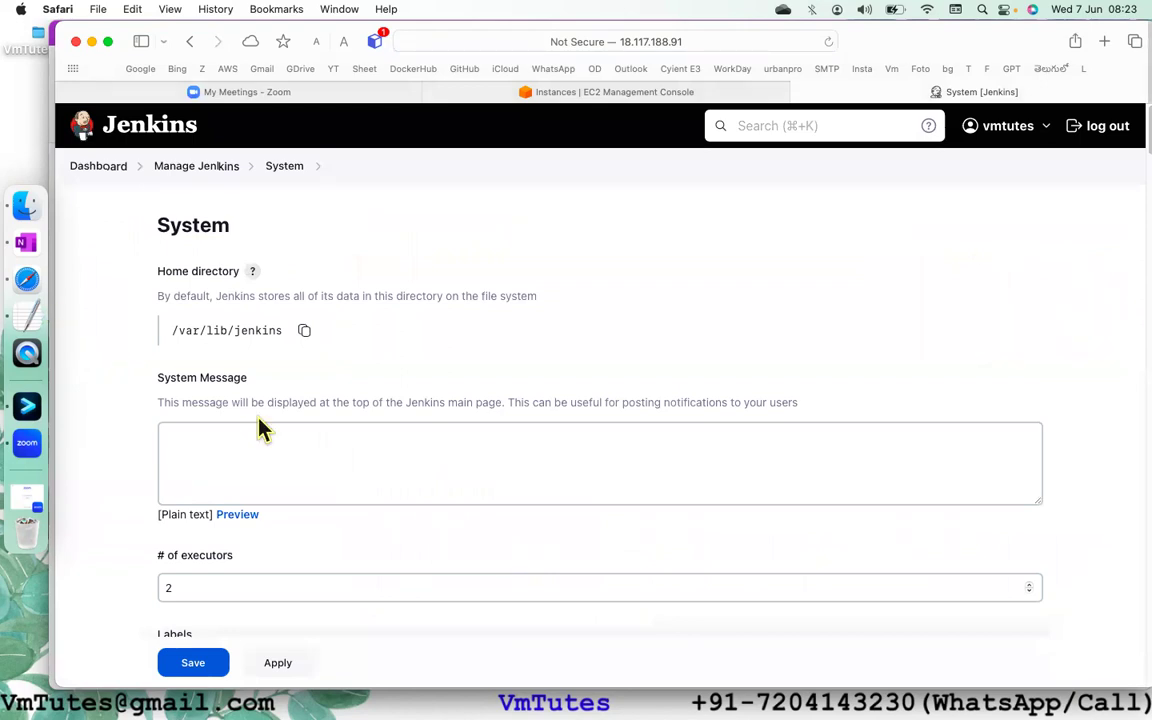
scroll(415, 525, down, 1)
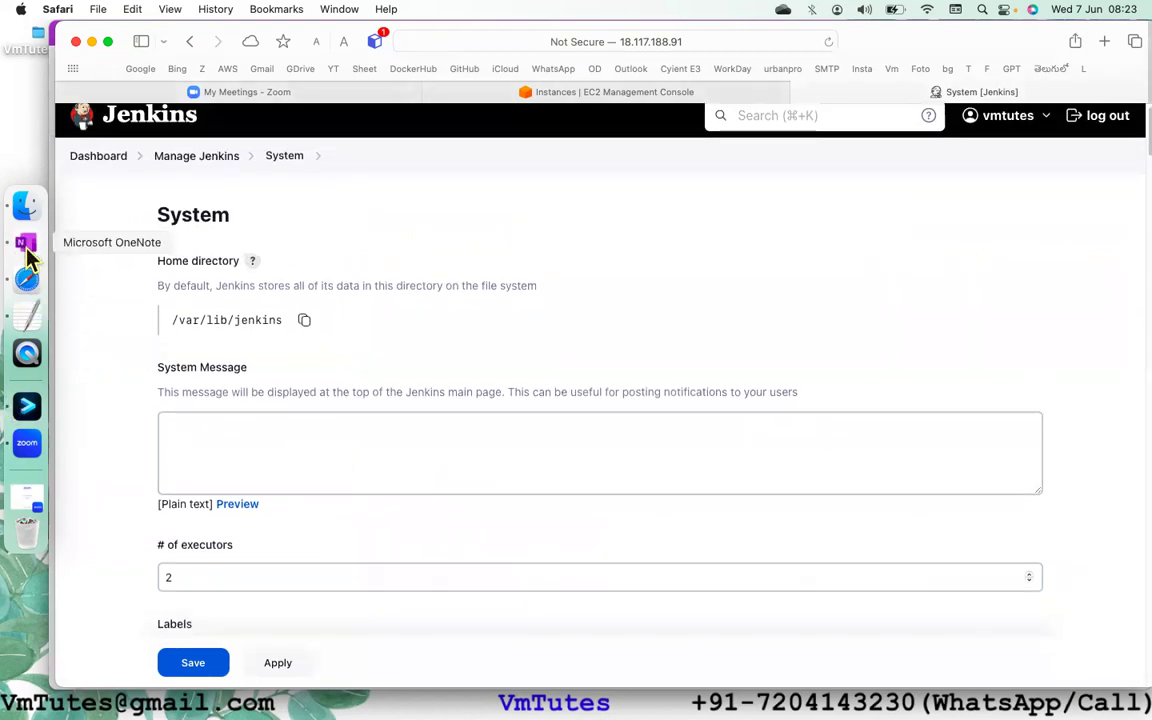
click(26, 242)
drag(668, 461, 537, 462)
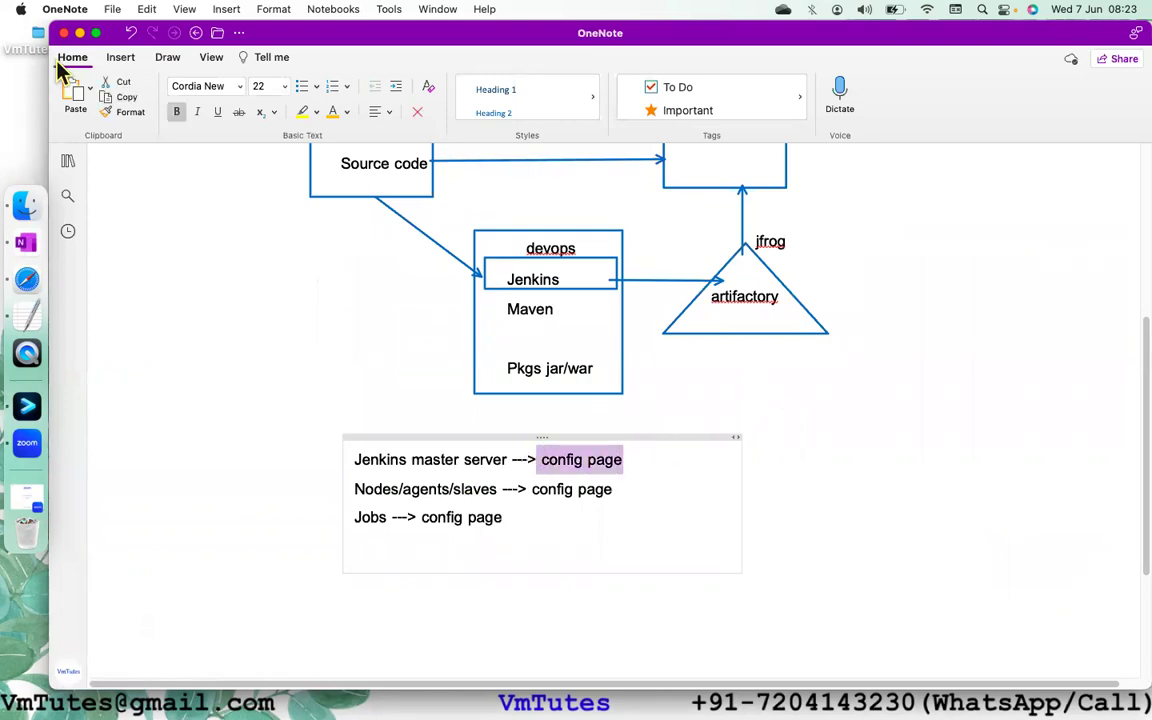
click(27, 281)
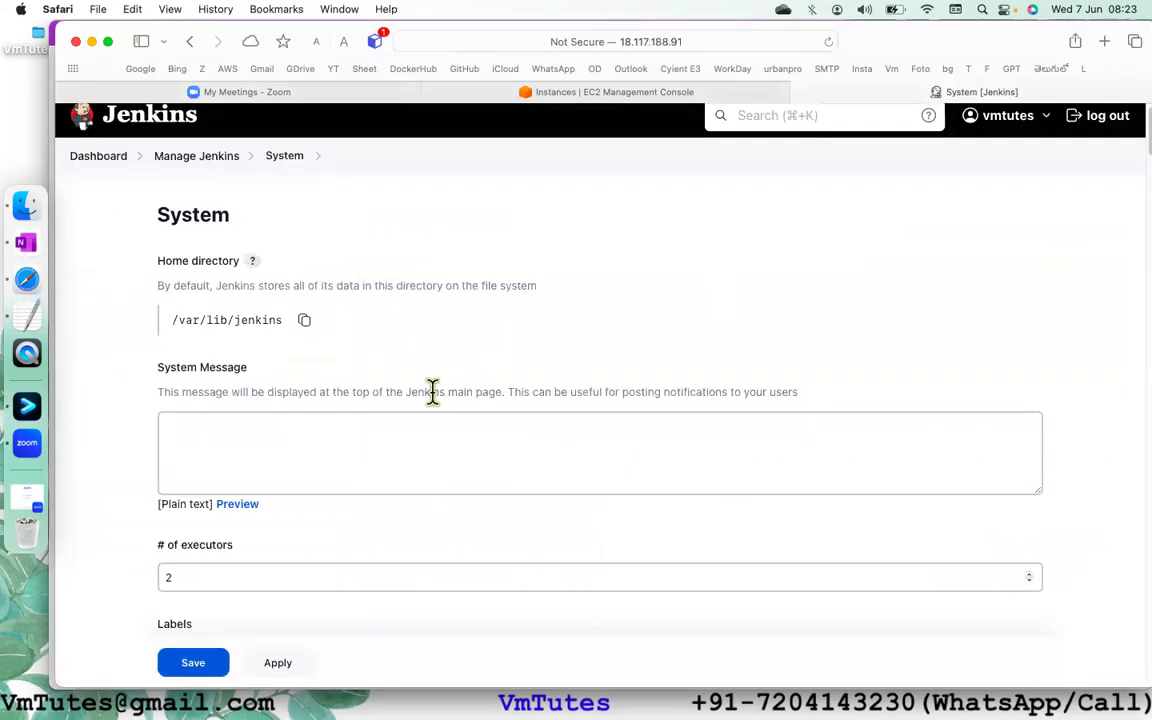
Review the executors and Labels fields and select the /var/lib/jenkins home directory path.
scroll(436, 400, down, 5)
scroll(478, 430, down, 15)
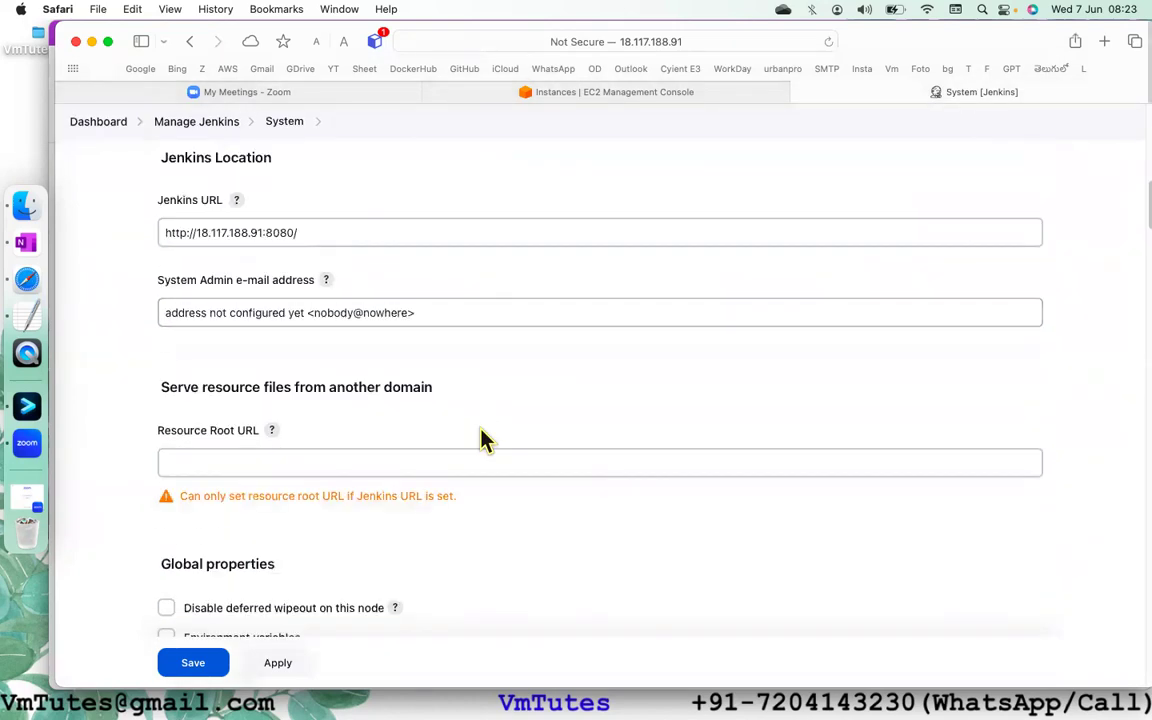
scroll(483, 440, up, 15)
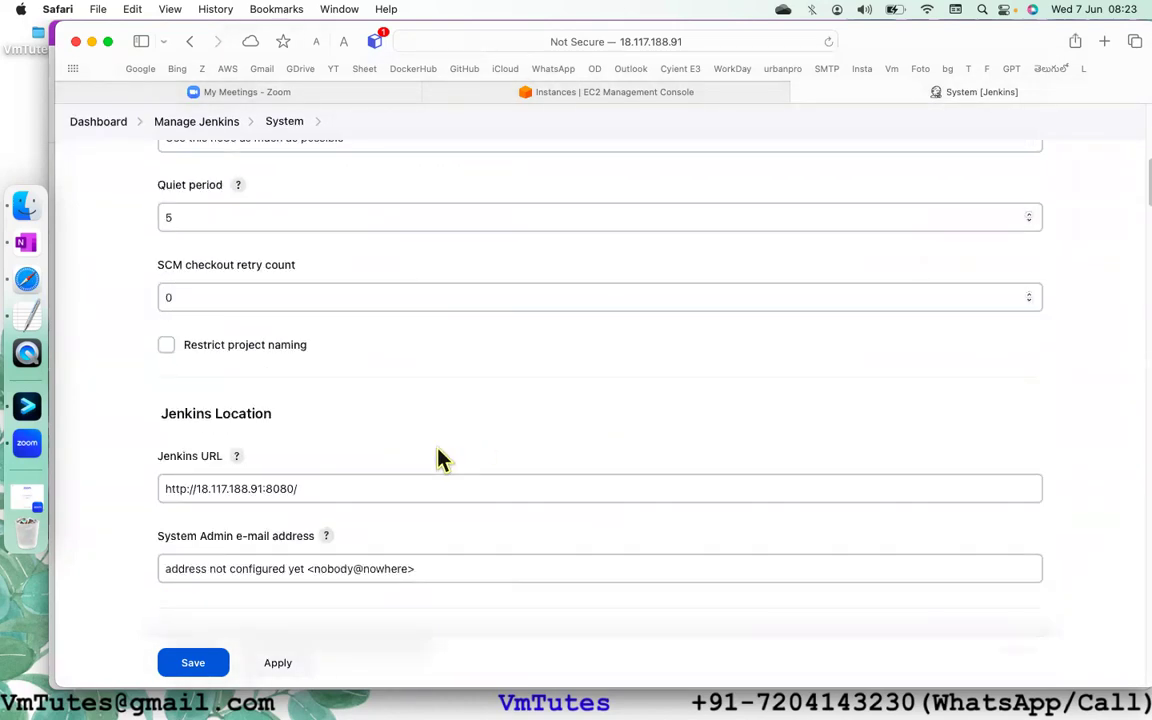
click(215, 430)
click(240, 352)
scroll(272, 400, up, 3)
scroll(290, 405, up, 2)
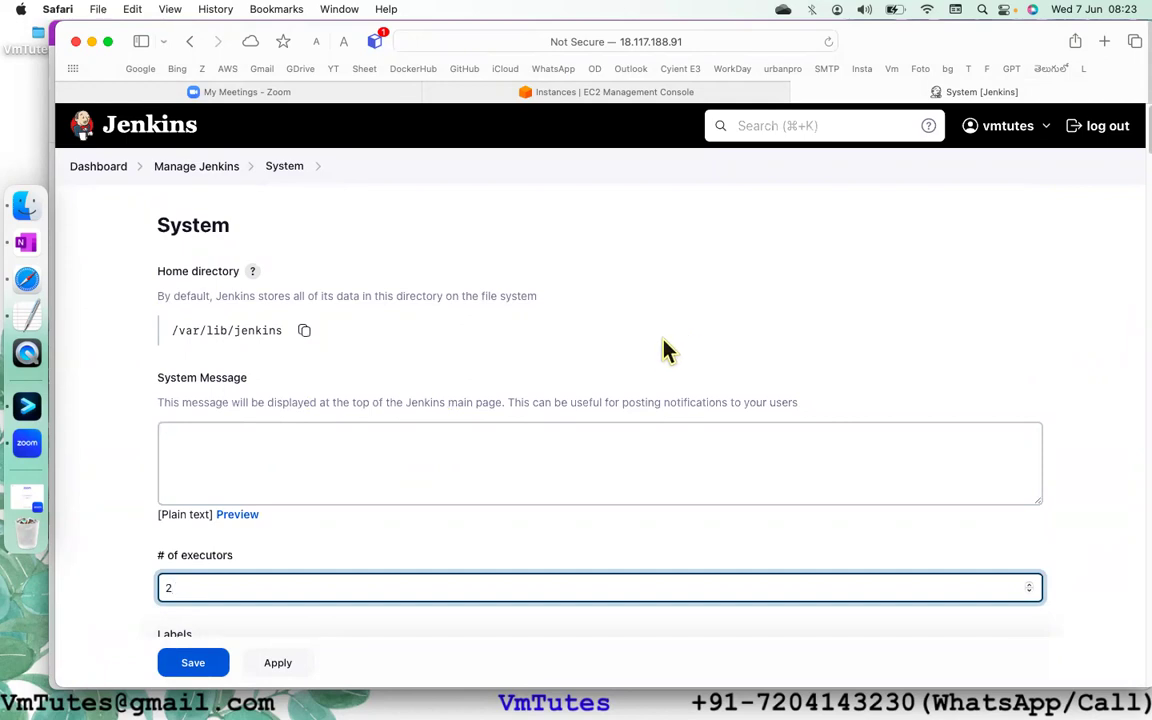
scroll(362, 420, down, 6)
scroll(372, 405, up, 2)
scroll(372, 405, up, 4)
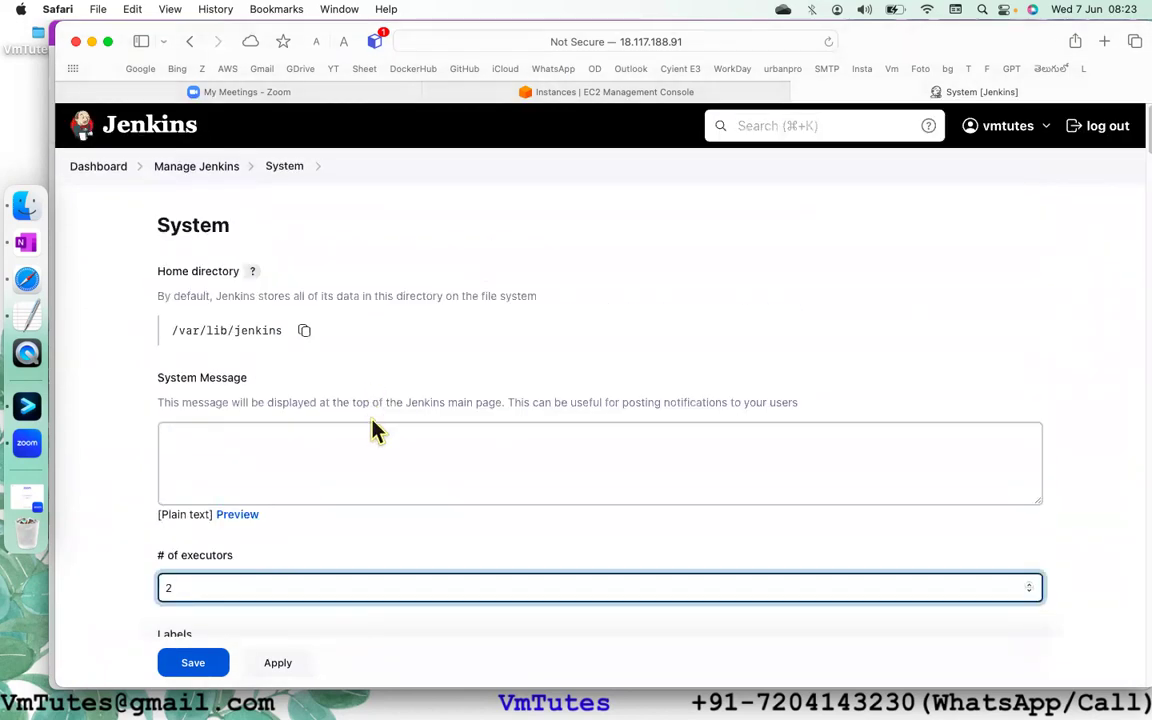
drag(155, 268, 368, 266)
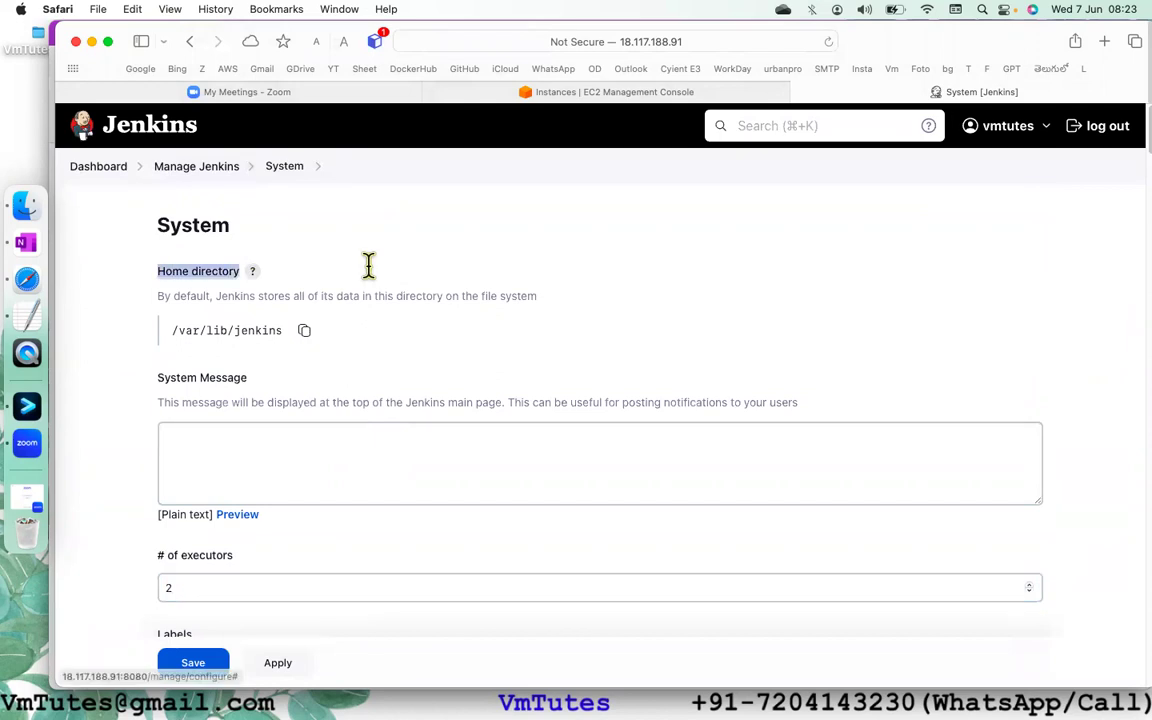
click(463, 245)
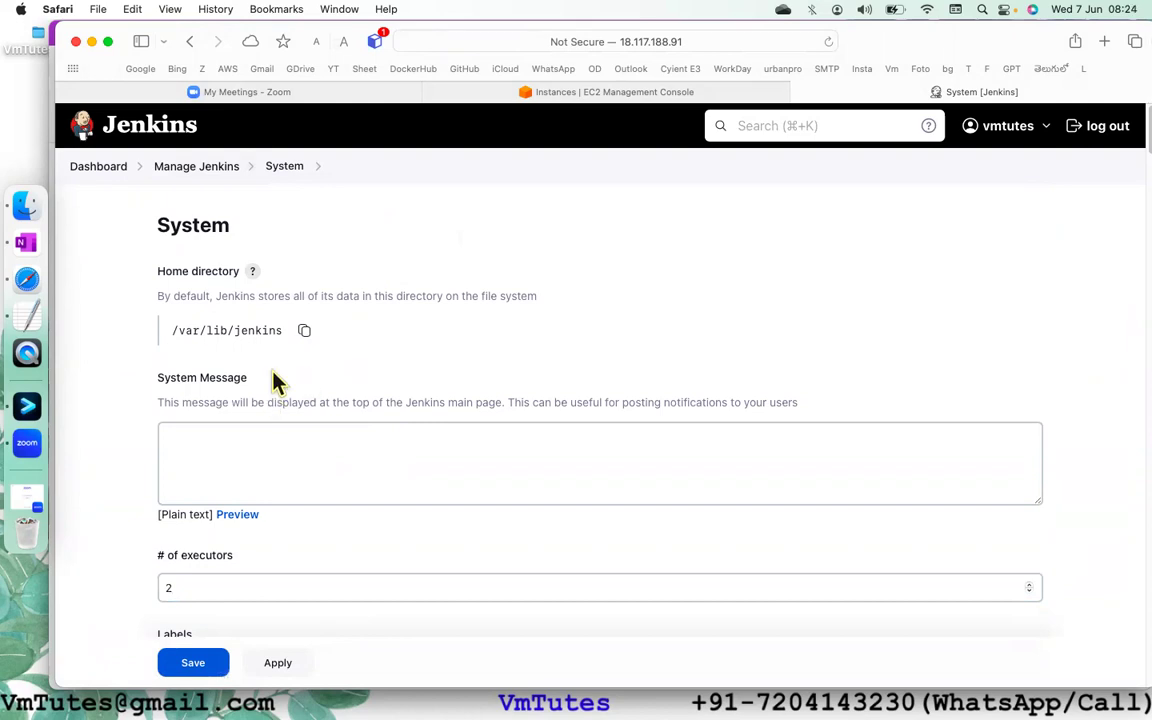
drag(176, 330, 284, 330)
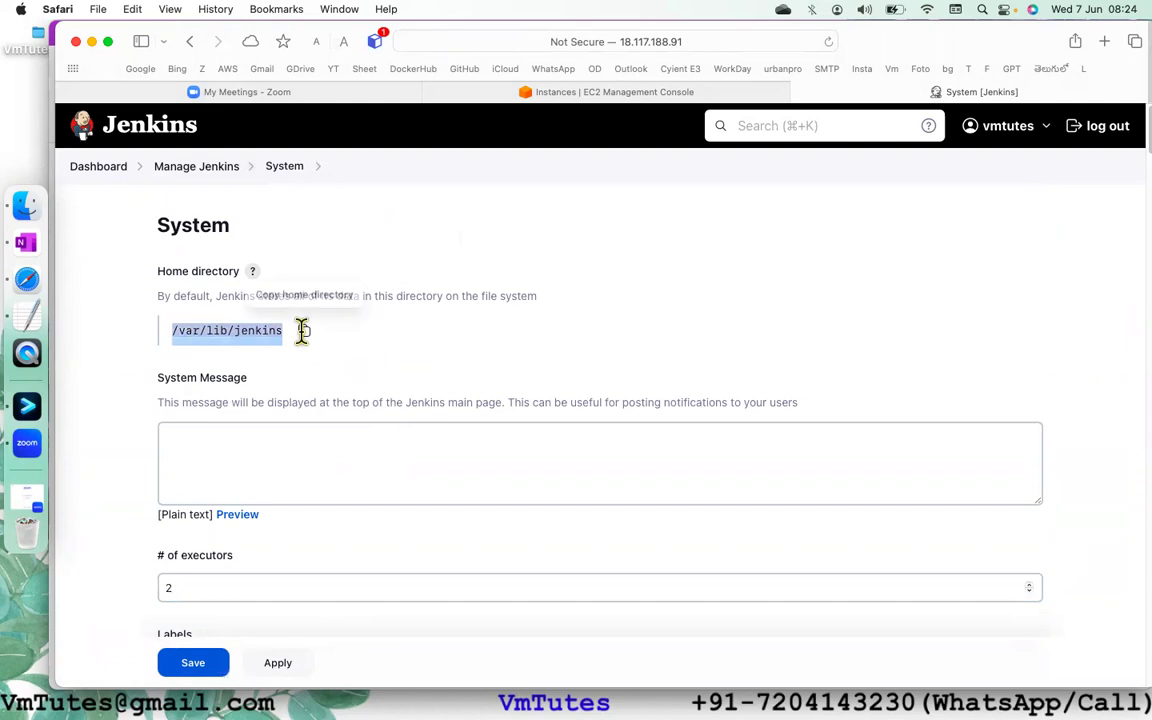
In the Tabby terminal, change into /var/lib/jenkins and list its contents with ls.
click(27, 406)
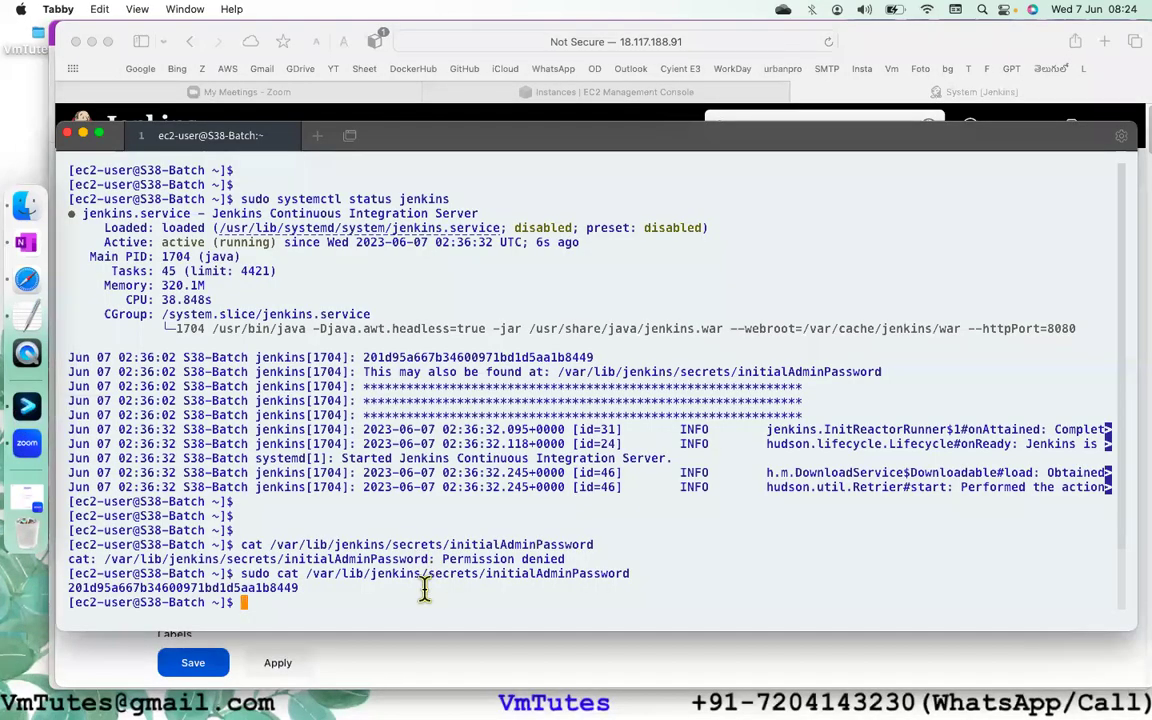
key(Return)
key(Return)
key(Return)
text(cd )
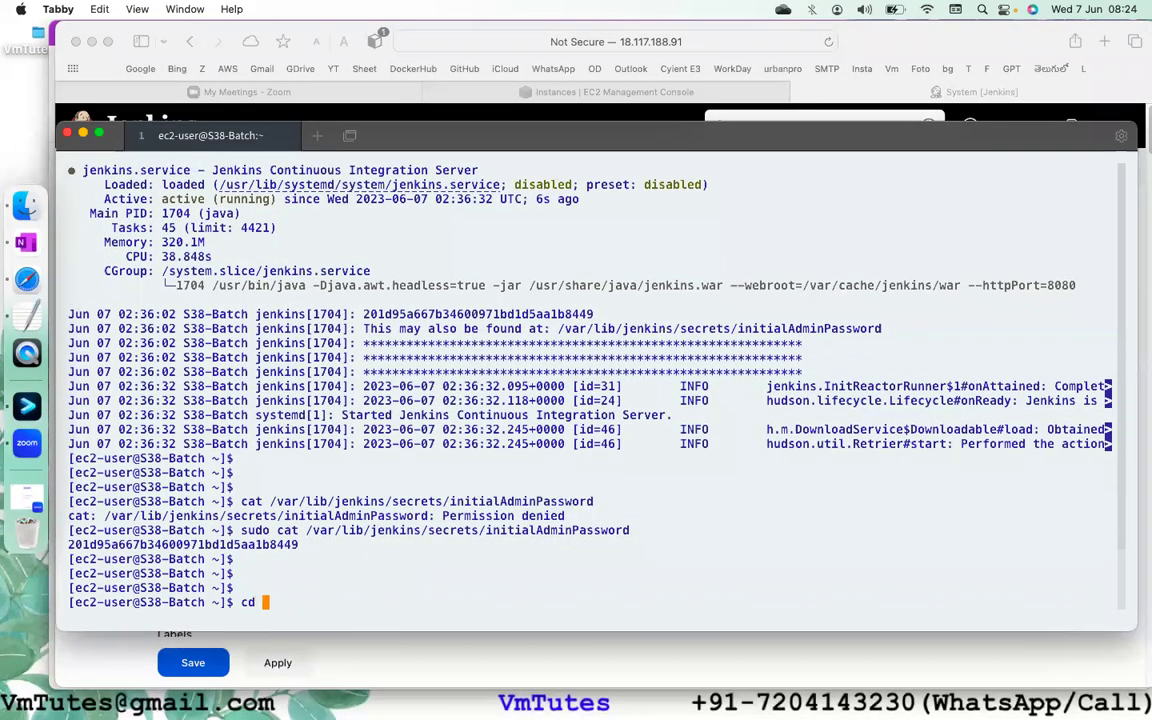
text(/var/lib/j)
key(Tab)
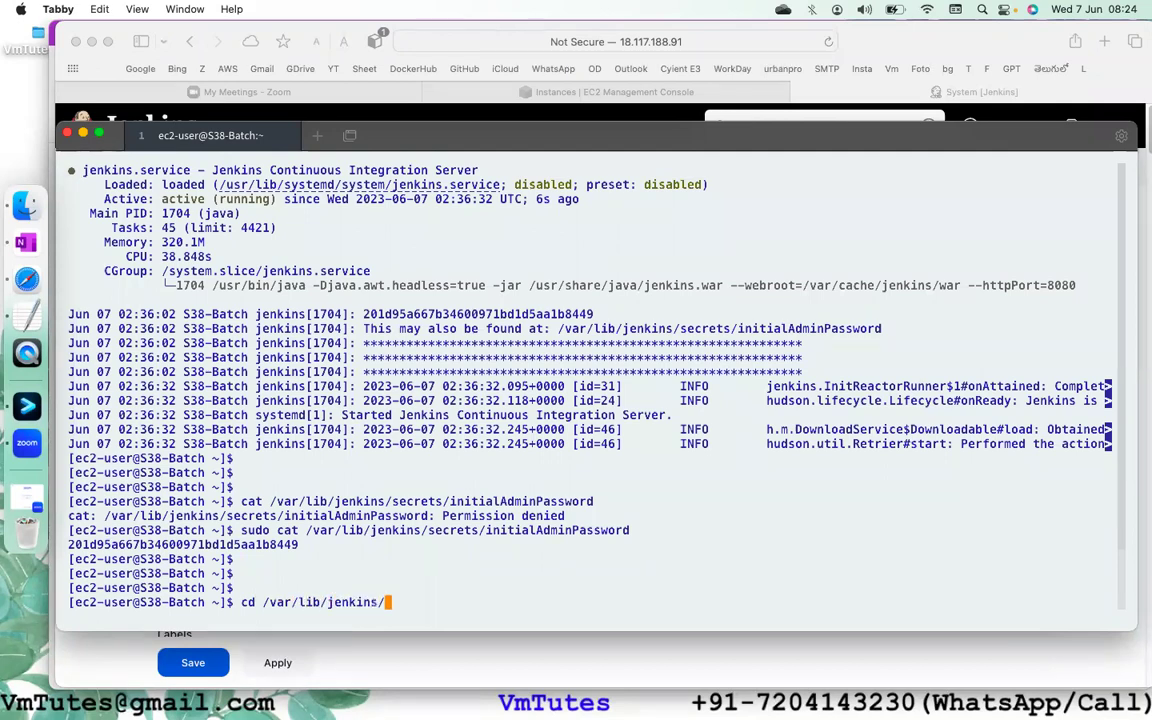
key(Return)
key(Return)
key(Return)
key(Return)
text(ls)
key(Return)
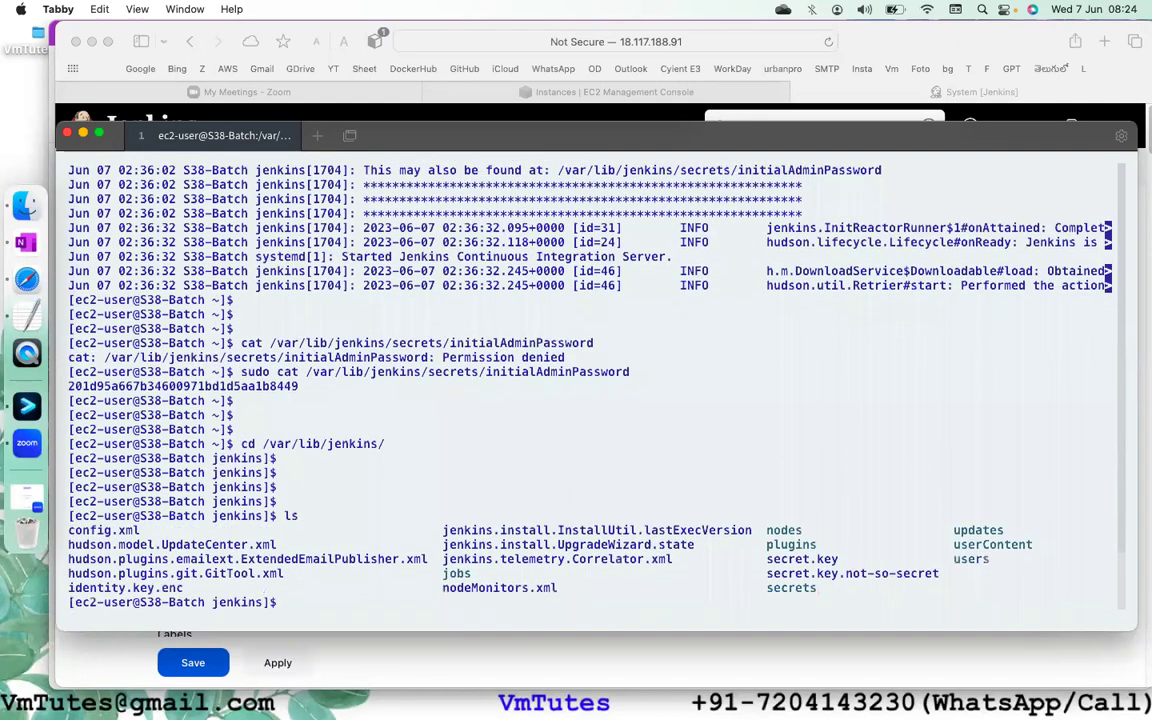
key(Return)
key(Return)
key(Return)
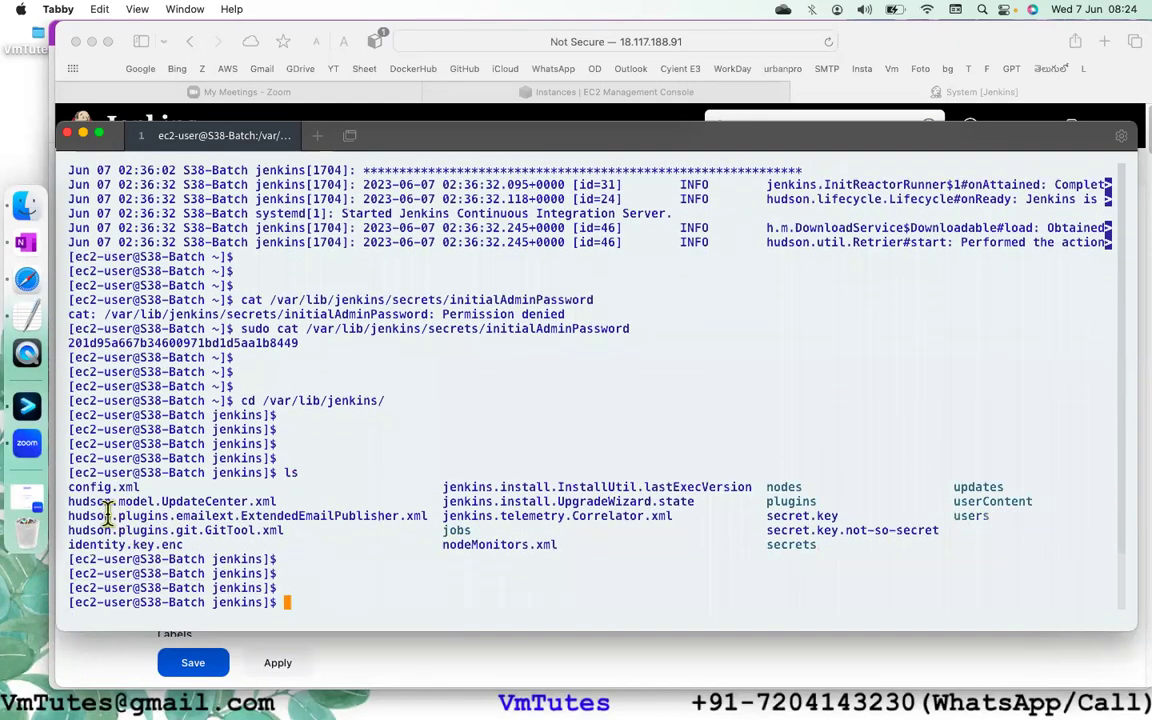
Highlight the listed files, secrets folder and ls command, then return to Jenkins.
drag(70, 487, 920, 546)
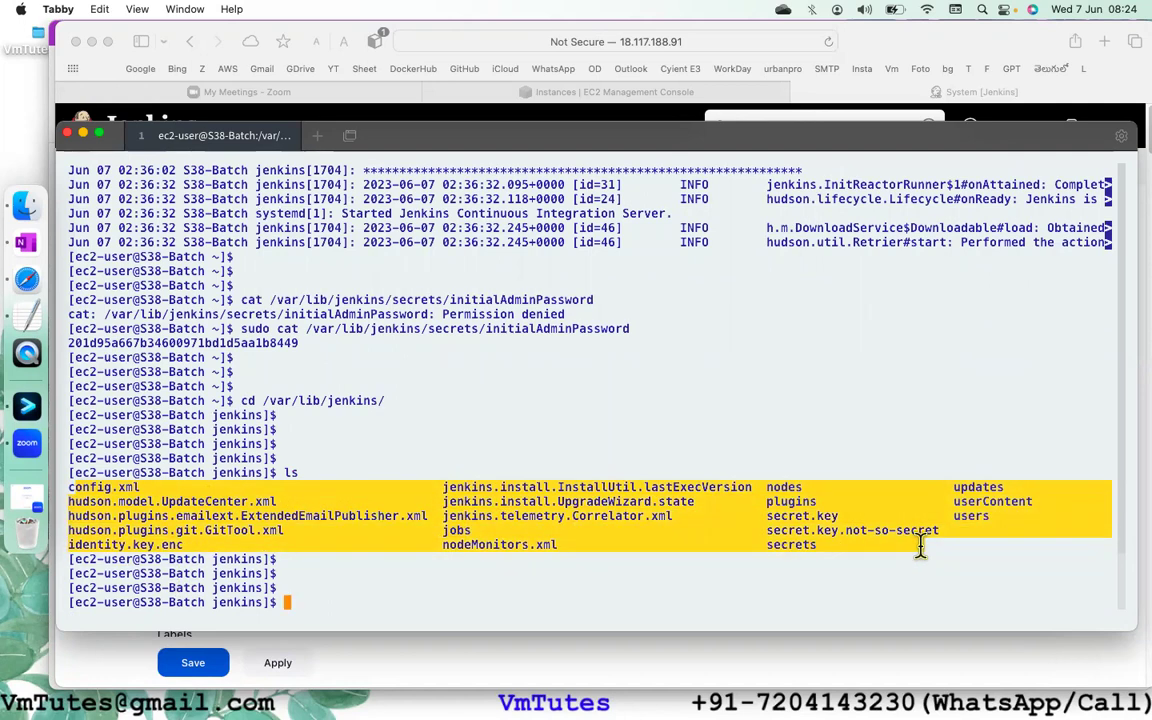
click(548, 591)
drag(759, 544, 825, 545)
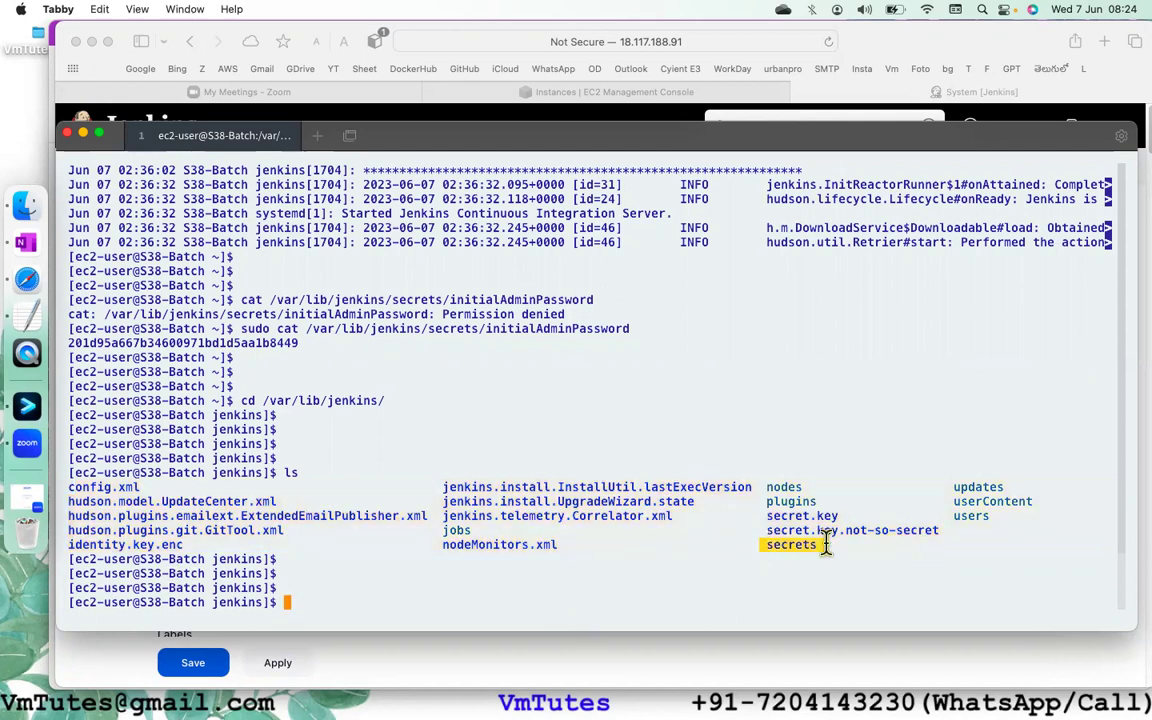
drag(487, 330, 628, 332)
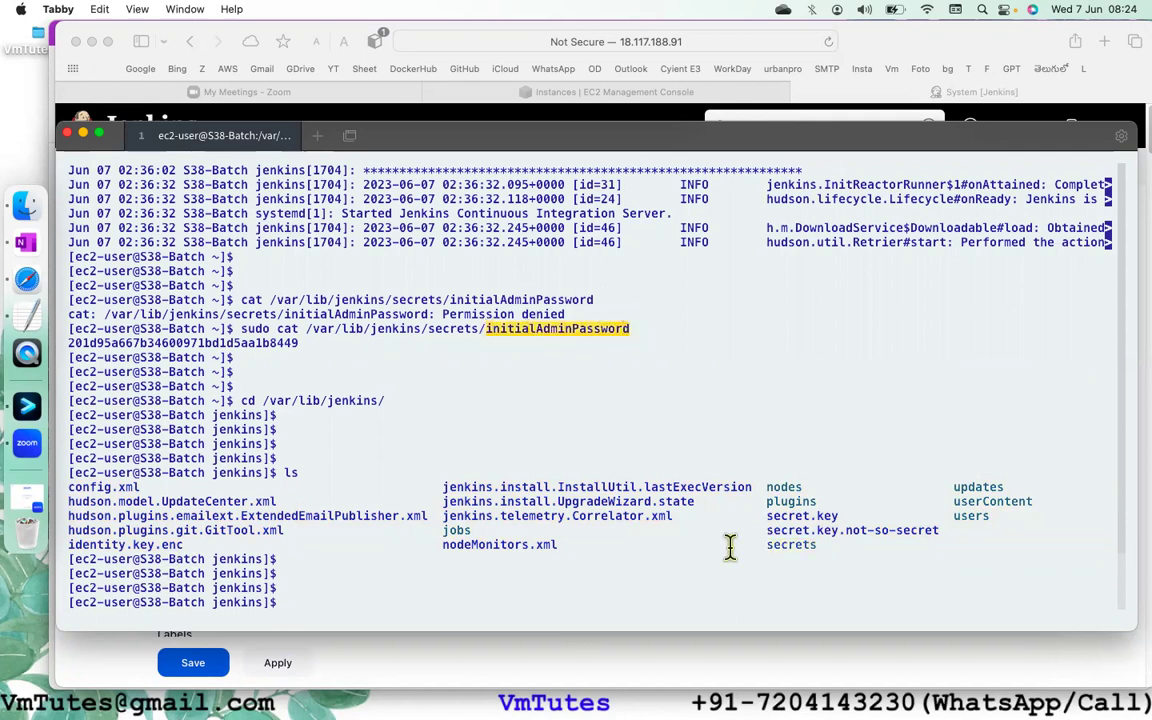
drag(828, 548, 780, 553)
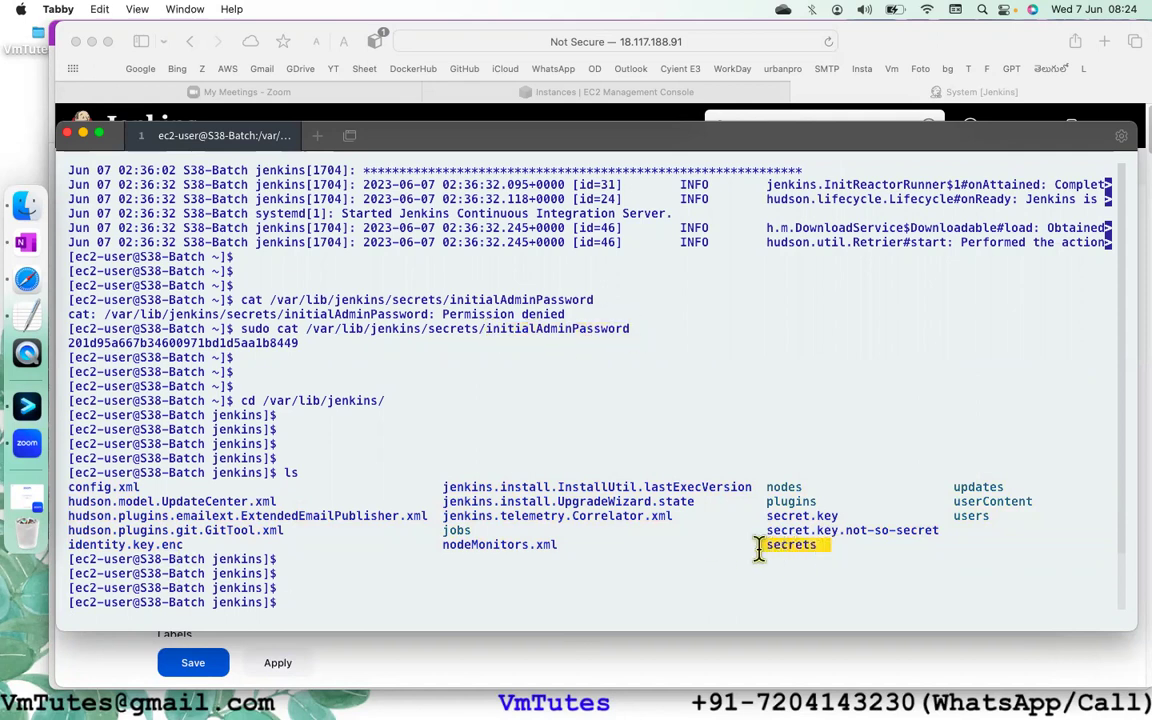
click(386, 606)
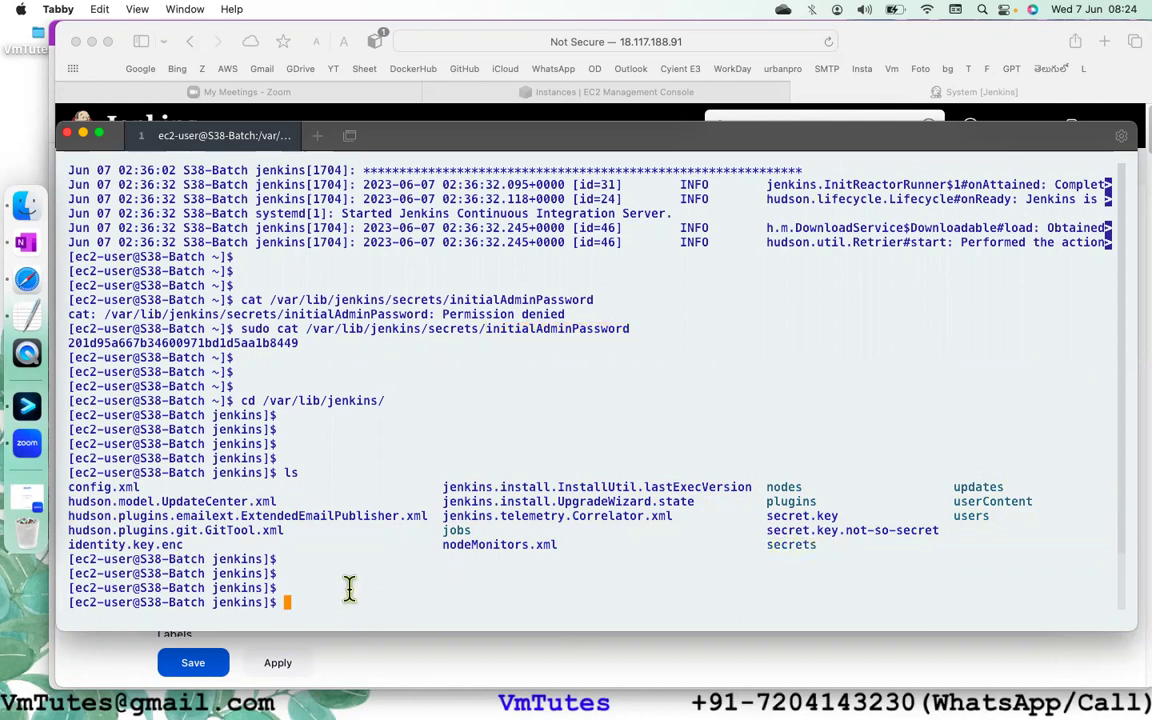
drag(212, 472, 298, 472)
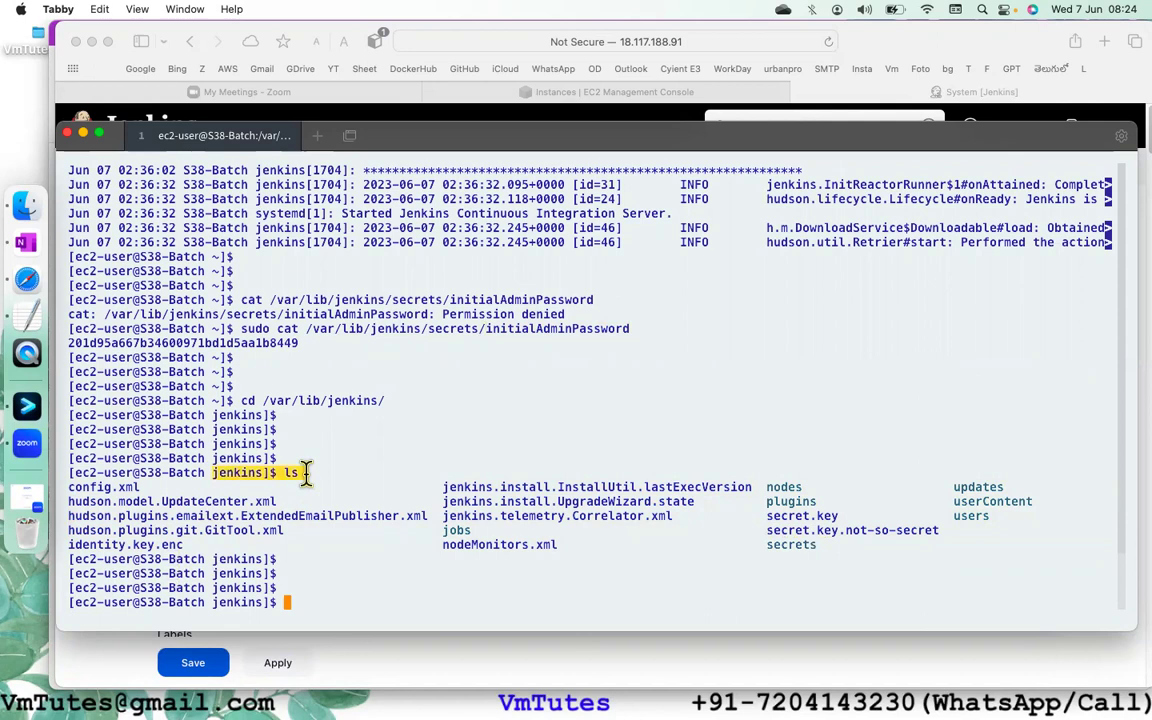
click(474, 655)
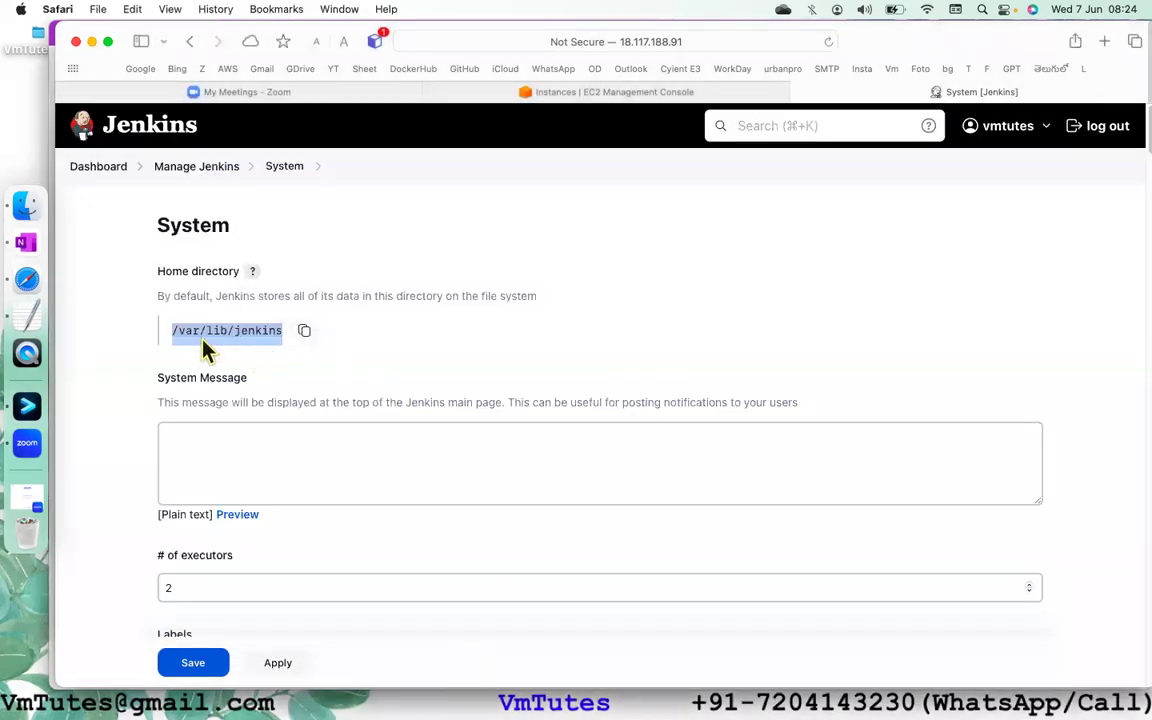
Type 'please wait for few minutes' into the System Message box.
click(404, 347)
click(219, 455)
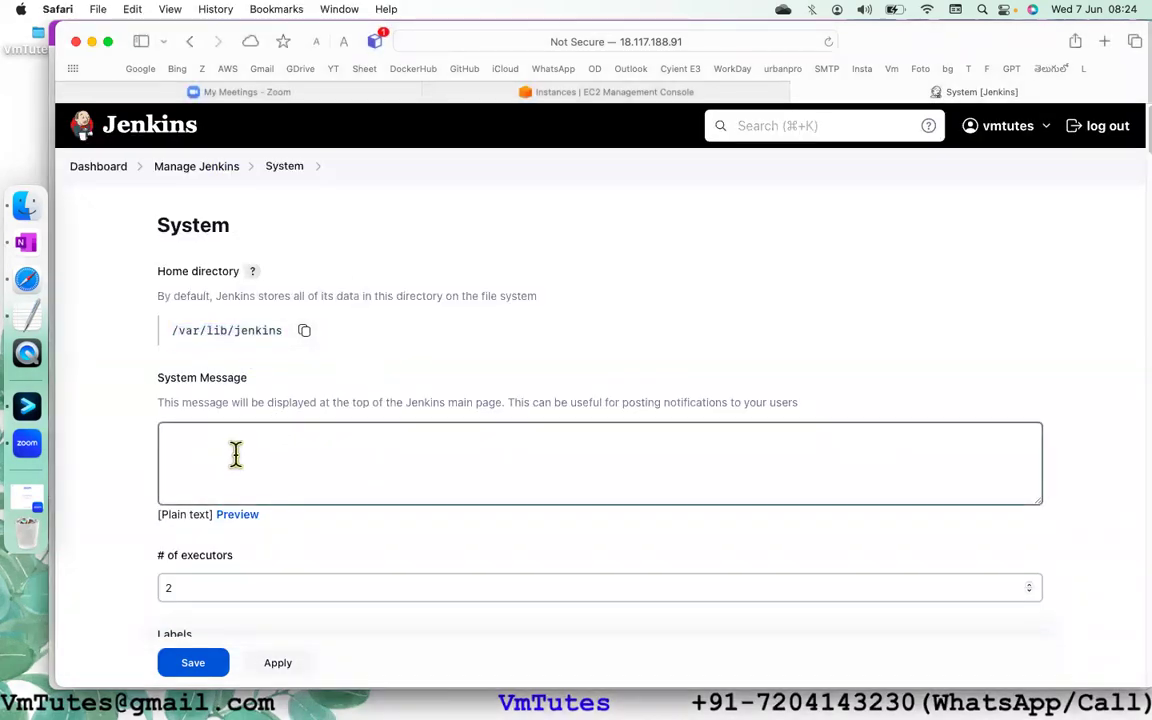
scroll(268, 450, down, 1)
click(157, 378)
drag(157, 378, 283, 368)
click(239, 445)
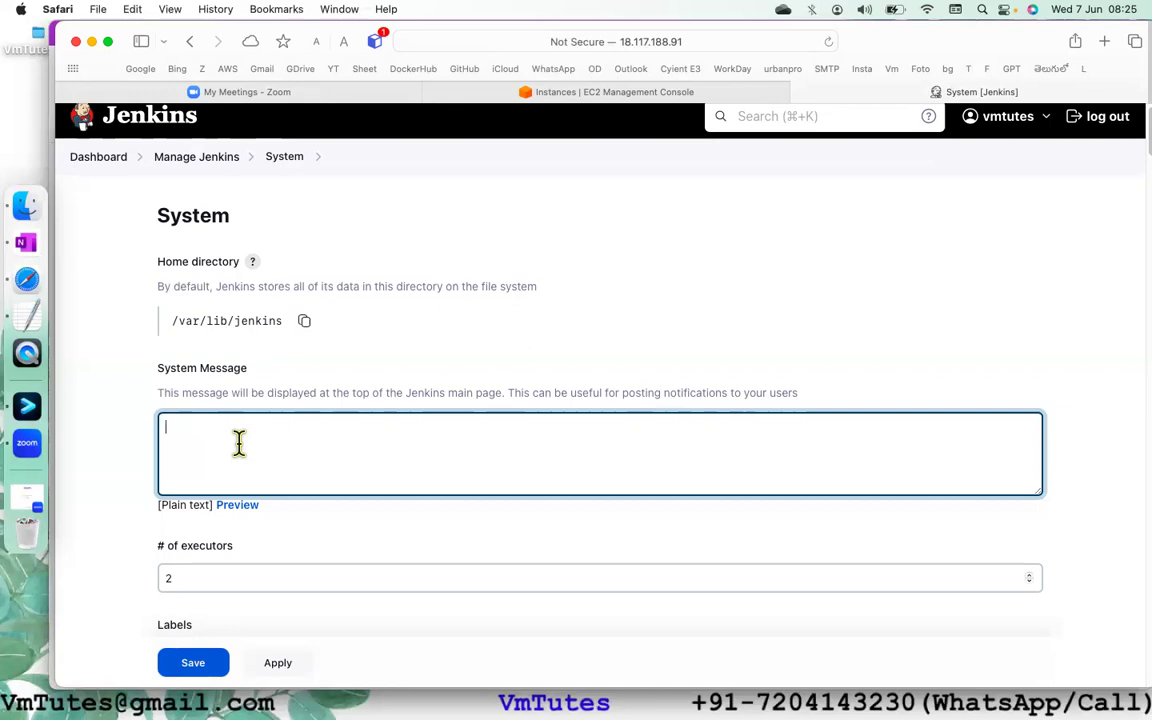
text(please)
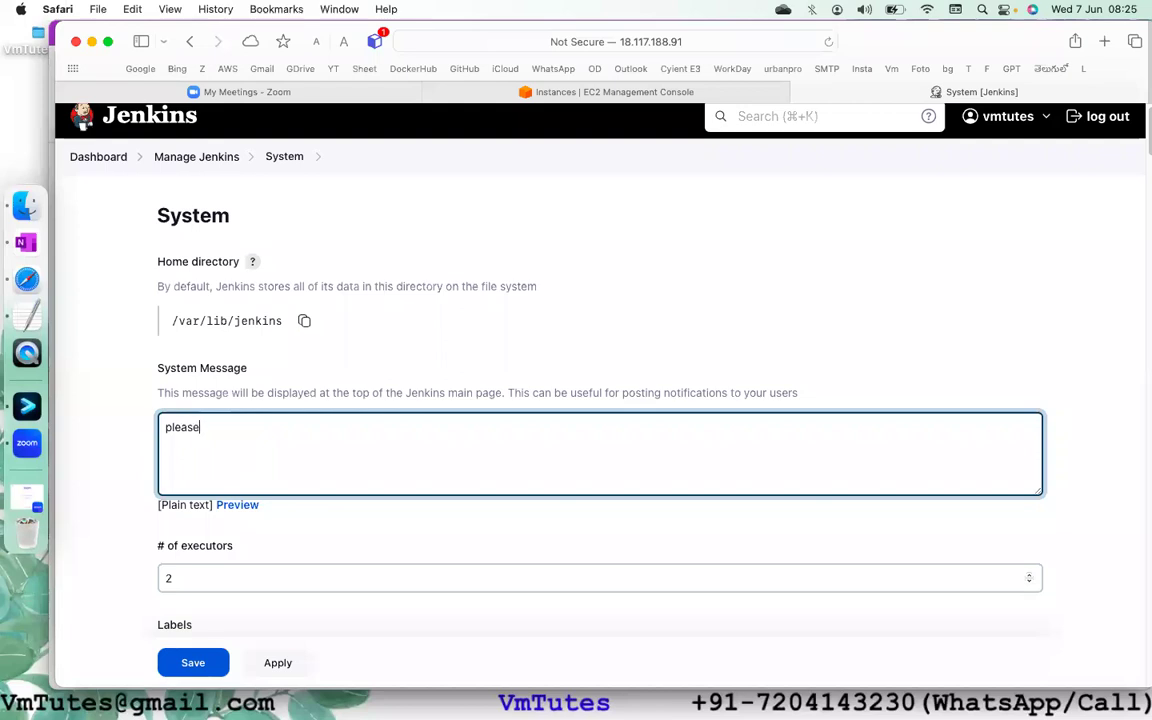
text( wait for few minutes)
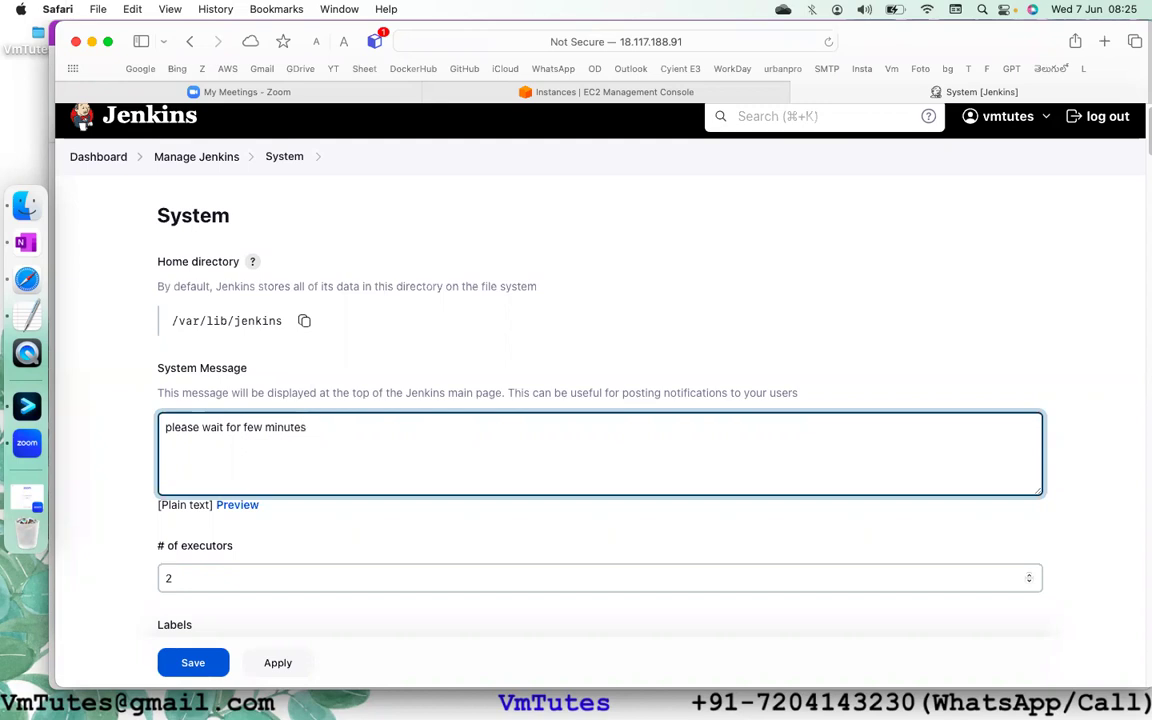
Highlight the entered system message and the System page heading while reviewing them.
drag(306, 427, 249, 429)
key(super+a)
click(266, 461)
triple_click(239, 434)
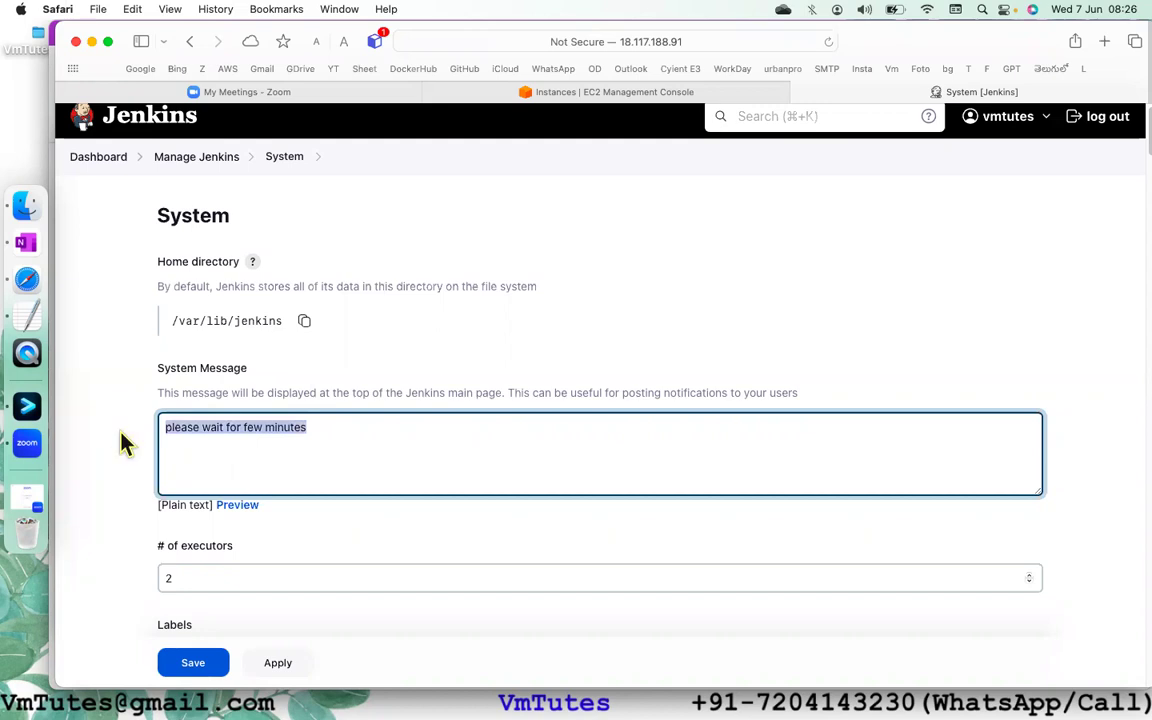
click(339, 458)
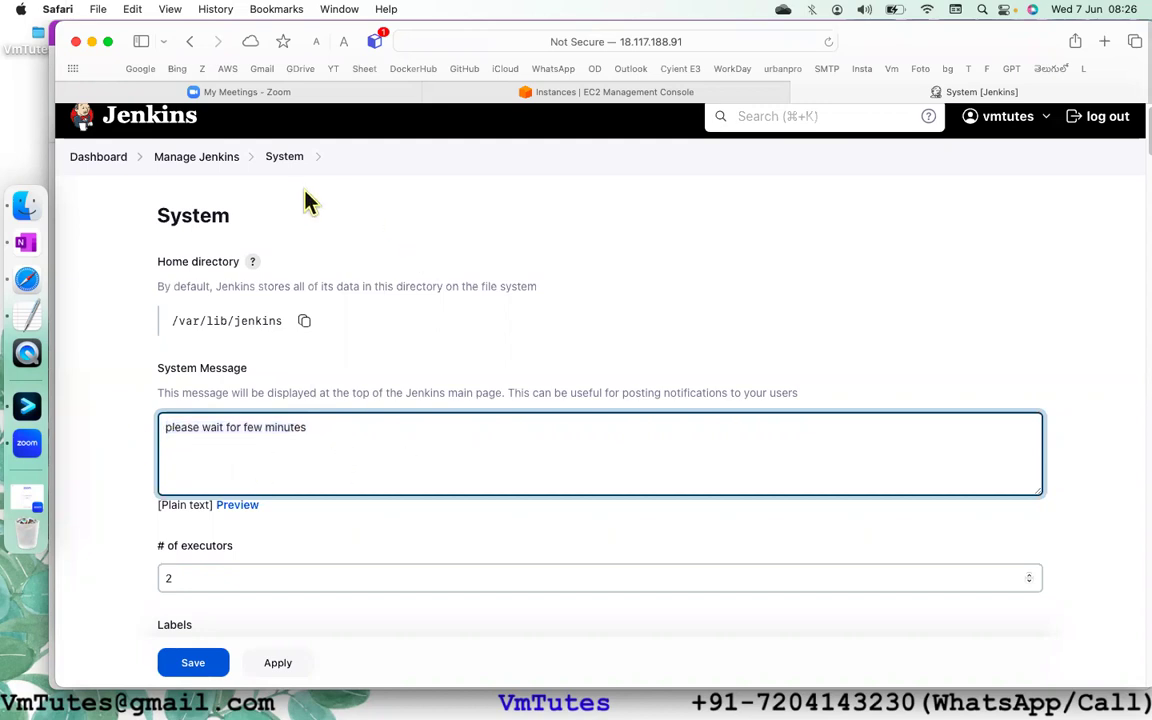
click(300, 195)
triple_click(324, 206)
click(375, 193)
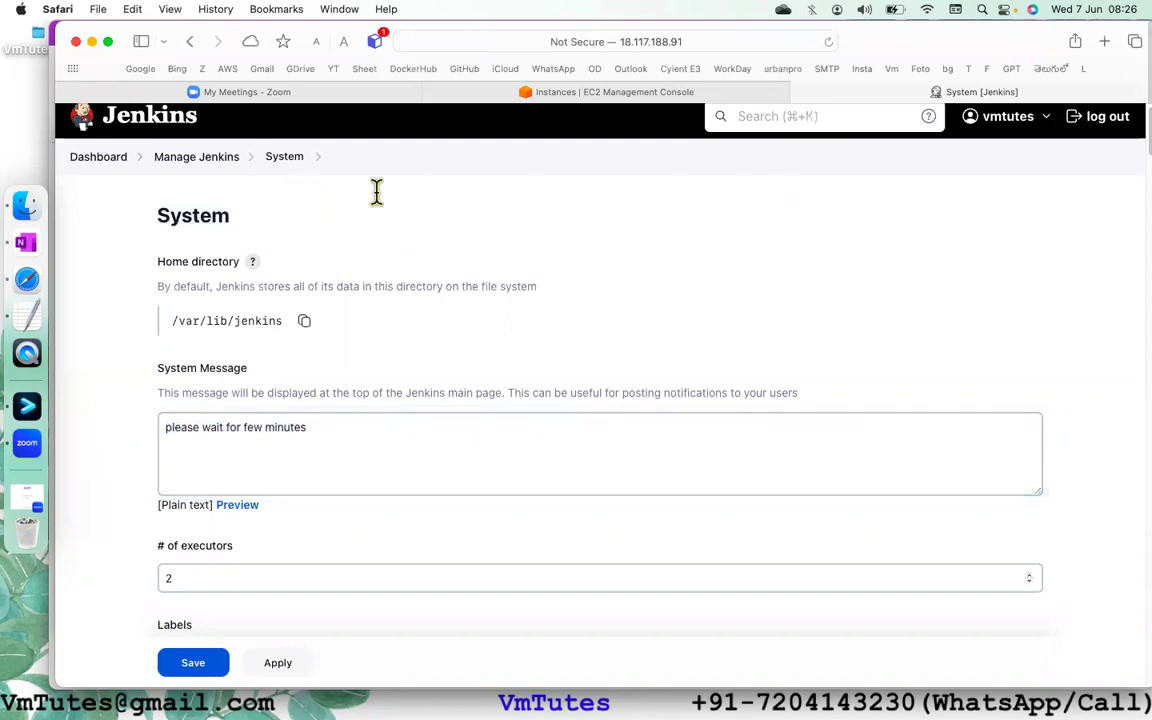
triple_click(428, 203)
click(560, 200)
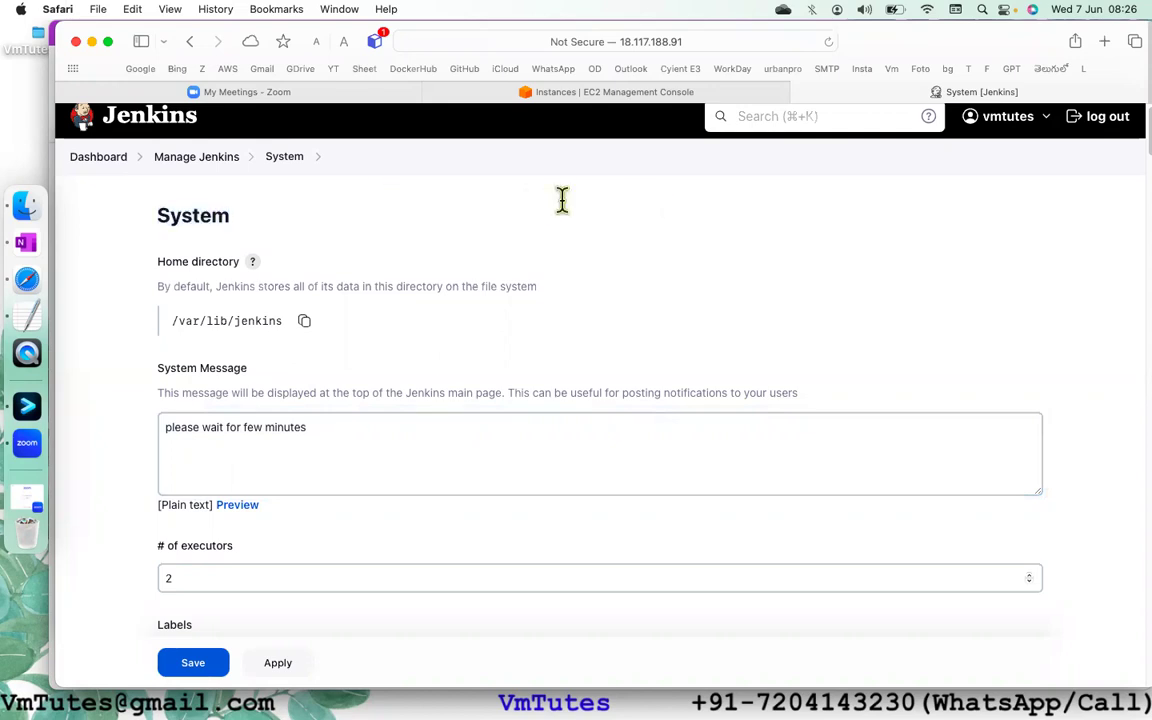
triple_click(462, 195)
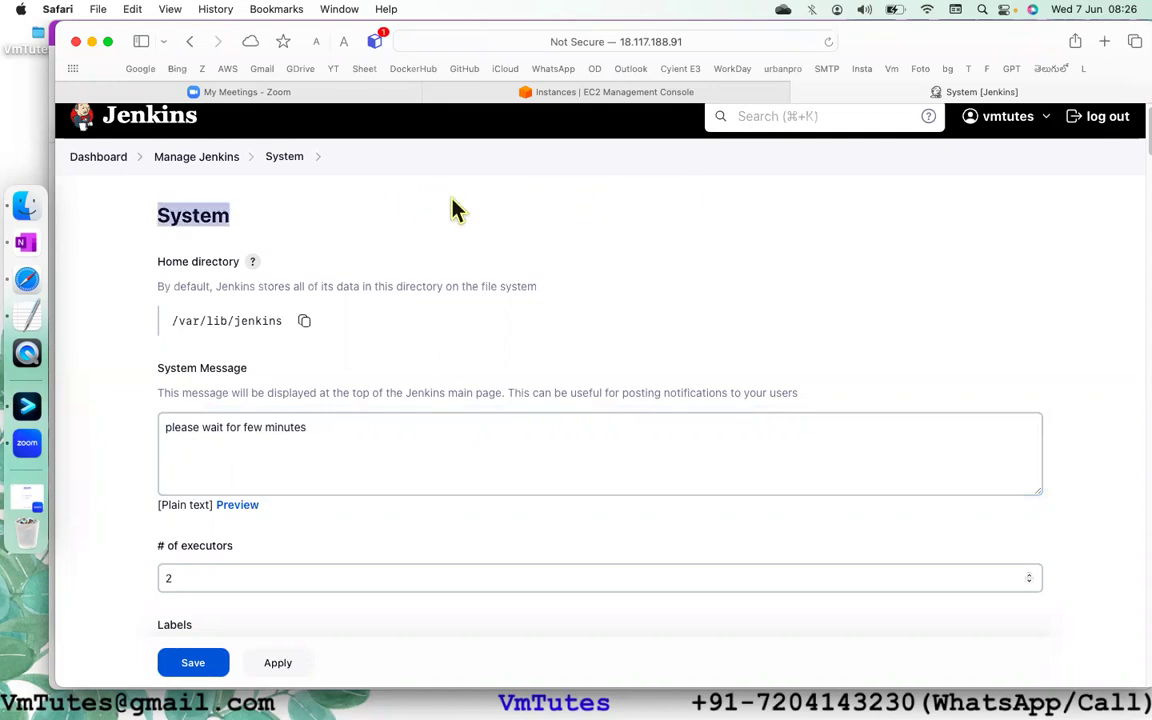
click(420, 198)
click(324, 424)
drag(324, 424, 162, 429)
click(303, 445)
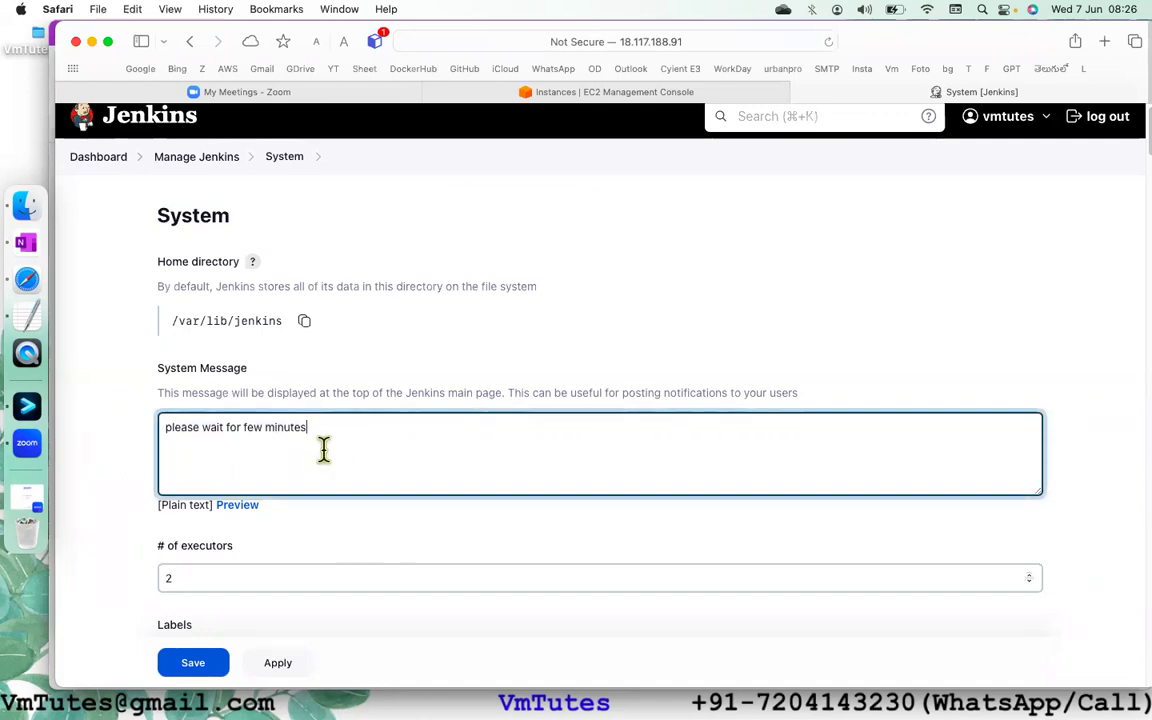
drag(163, 427, 303, 468)
click(303, 466)
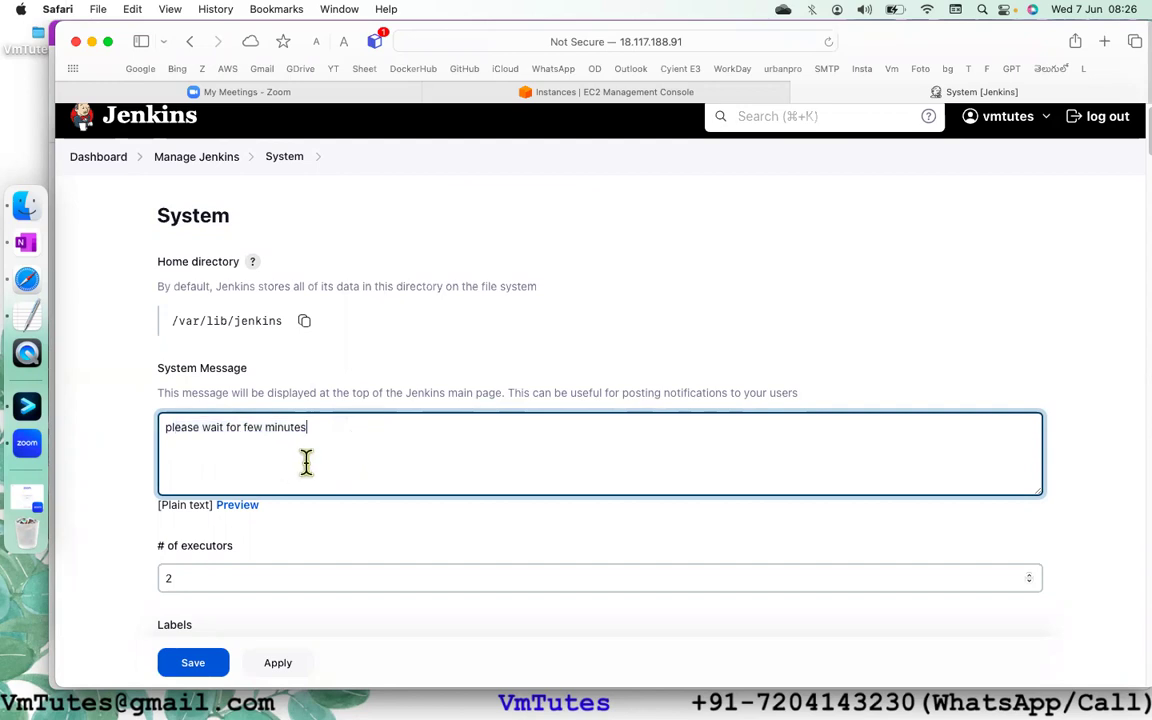
Raise '# of executors' from 2 to 4 using the spinner's up arrow.
scroll(326, 460, down, 2)
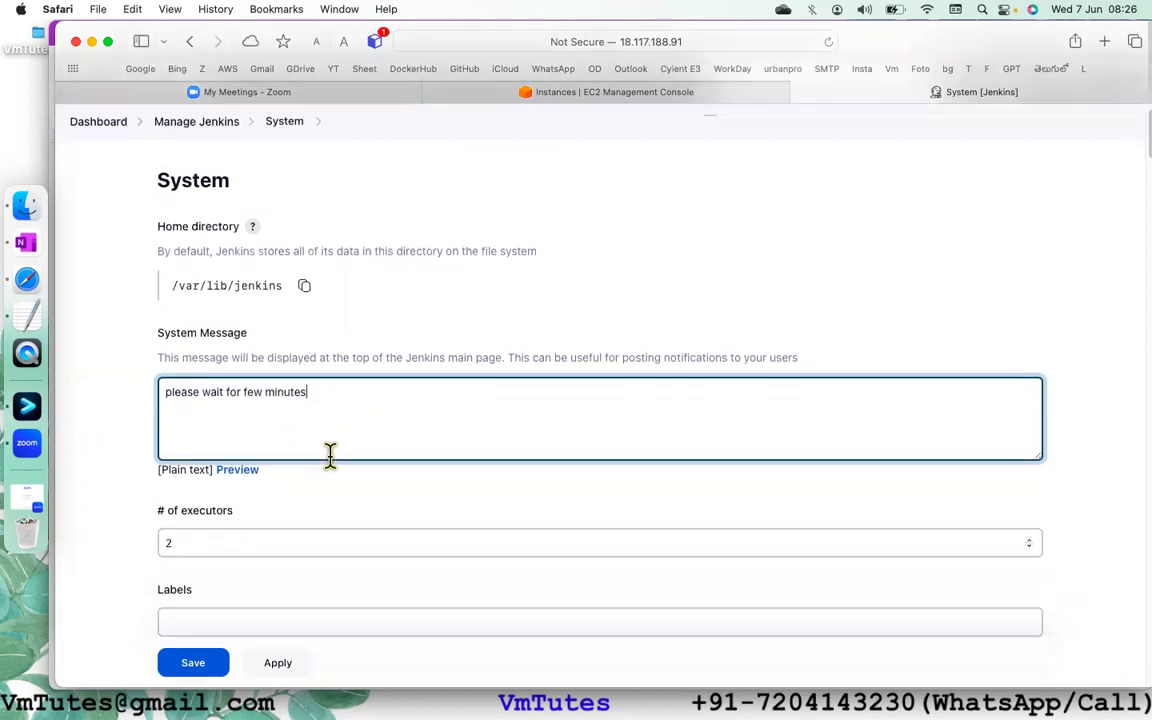
scroll(340, 463, down, 3)
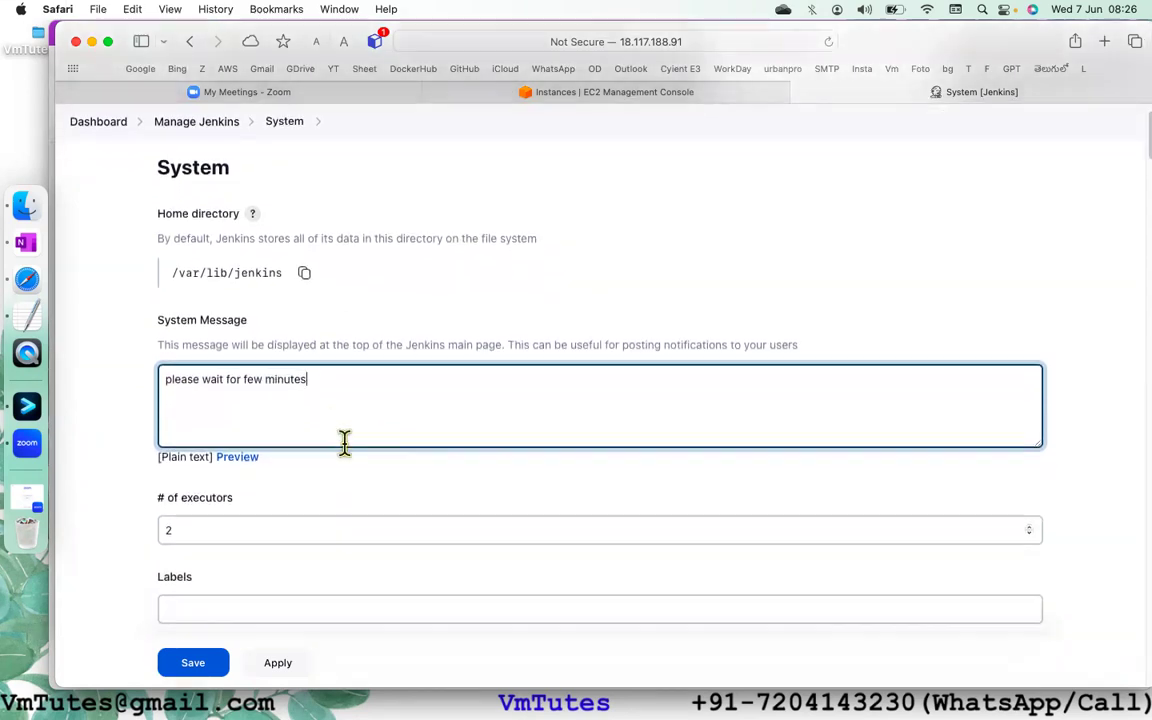
scroll(335, 458, down, 2)
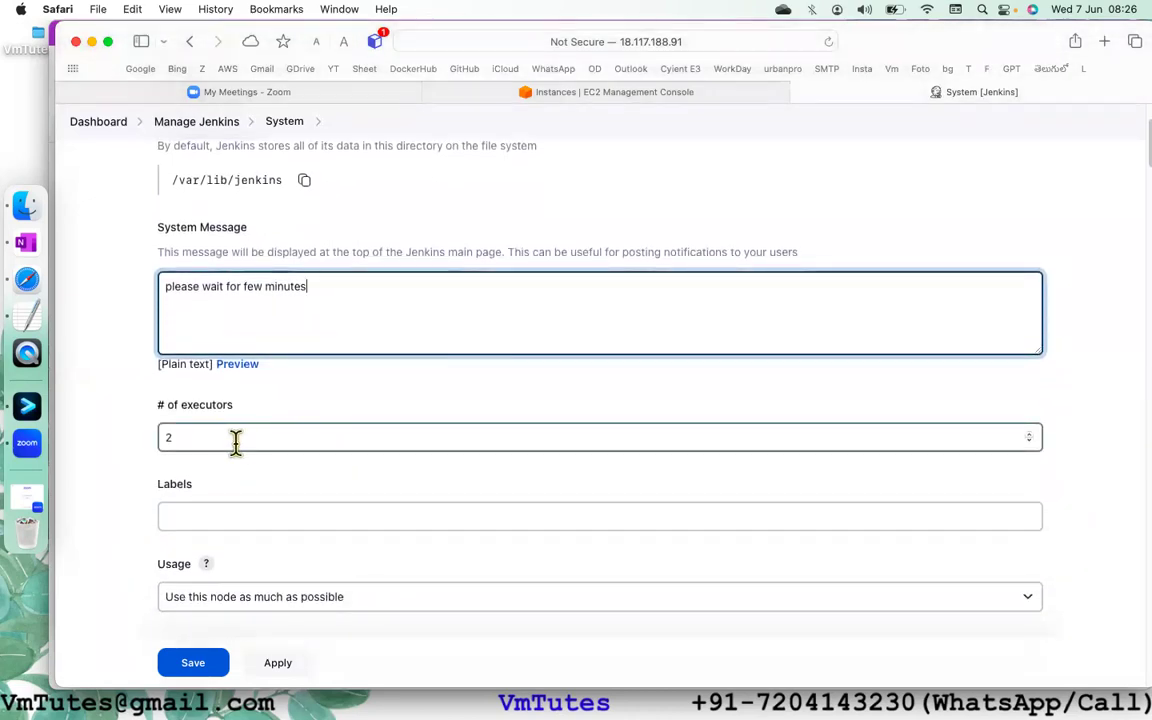
scroll(232, 448, down, 1)
drag(224, 391, 167, 419)
click(221, 425)
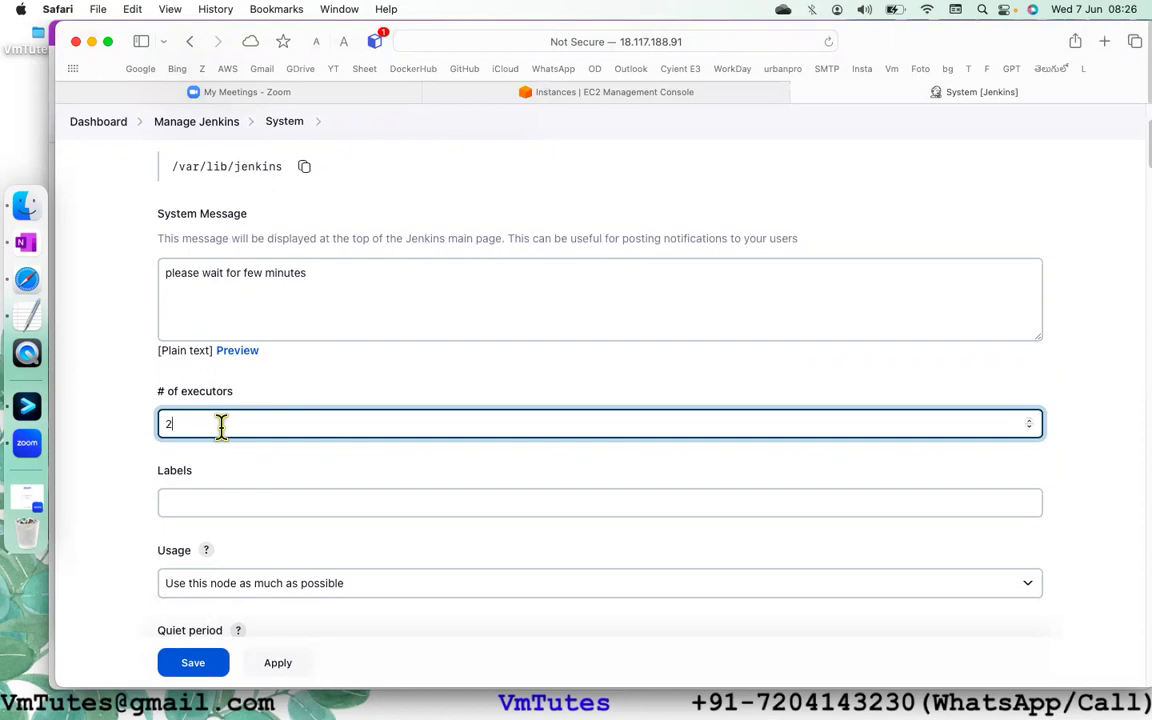
click(1029, 421)
click(1029, 421)
Confirm the executor value of 4 and look over the Labels setting below it.
click(109, 463)
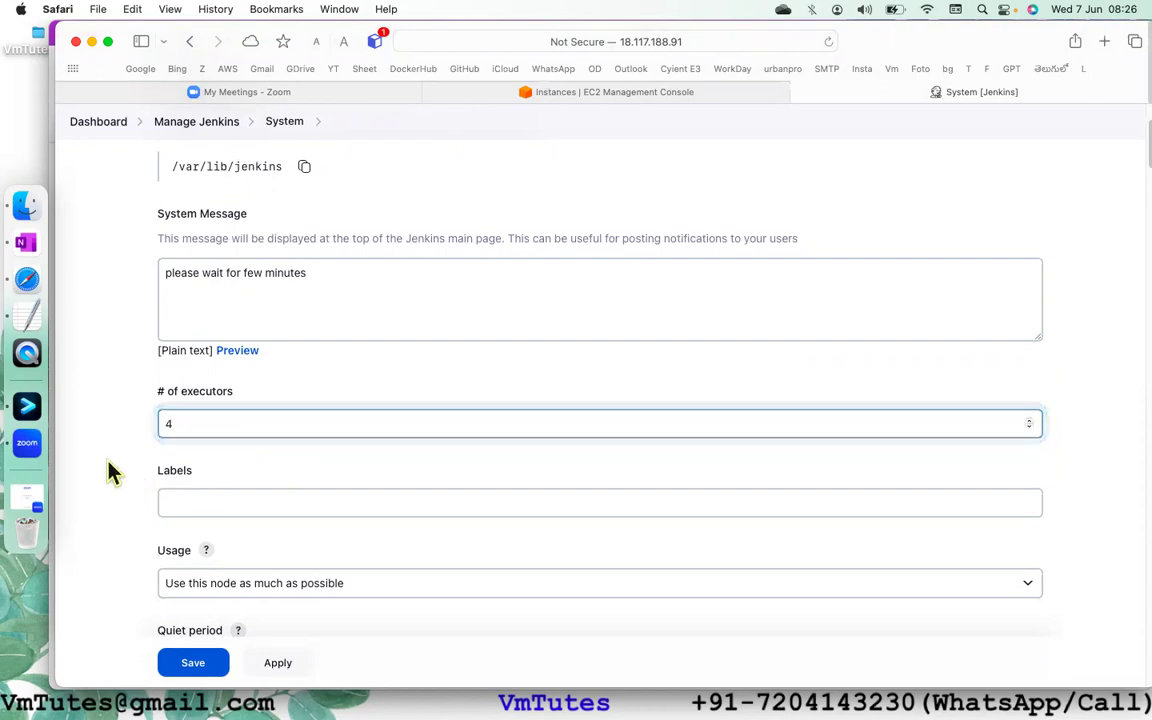
click(220, 423)
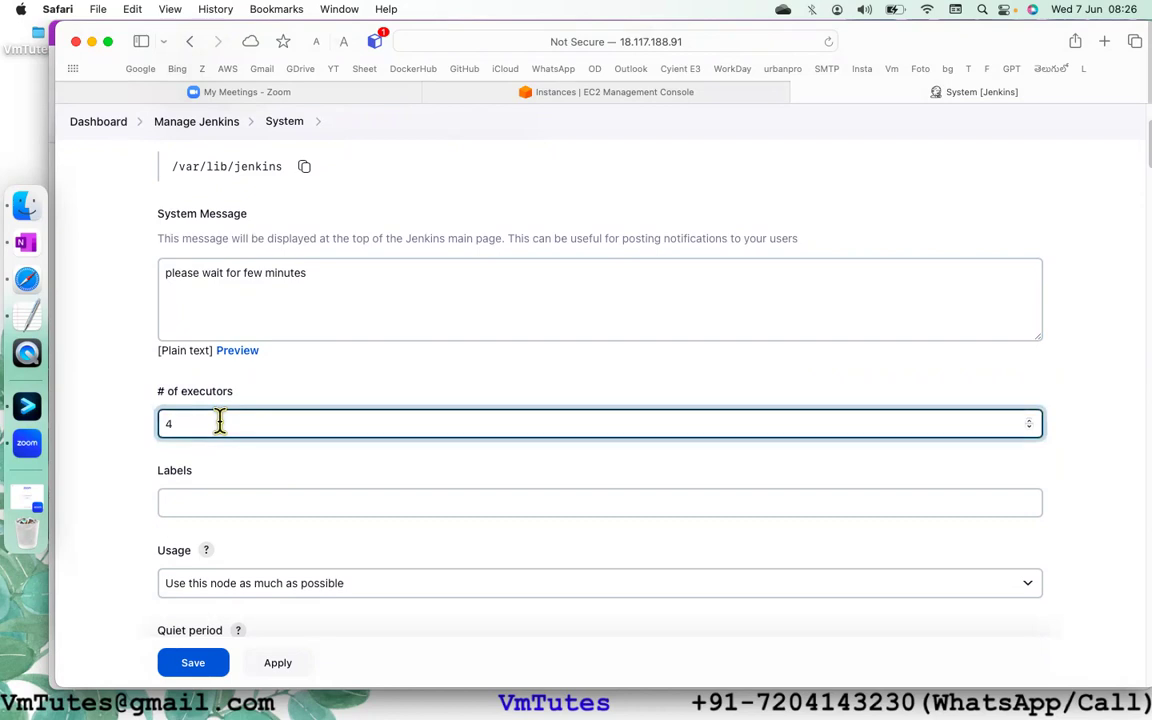
click(408, 365)
scroll(290, 475, down, 2)
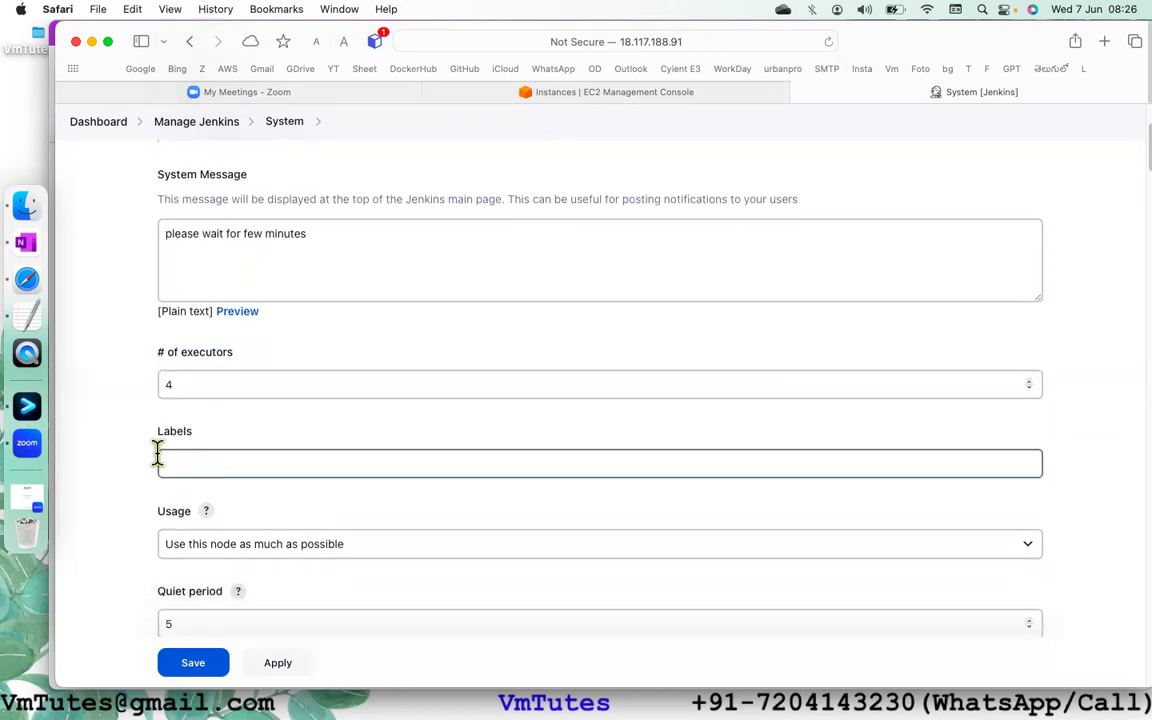
drag(156, 433, 216, 425)
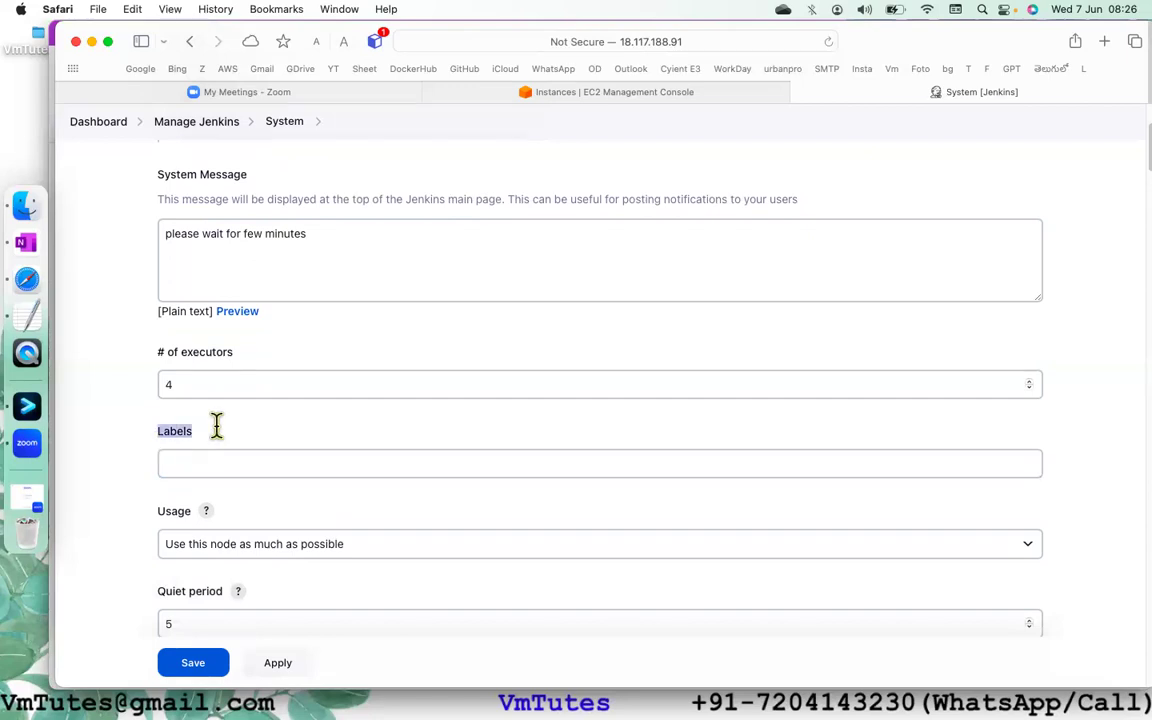
click(275, 433)
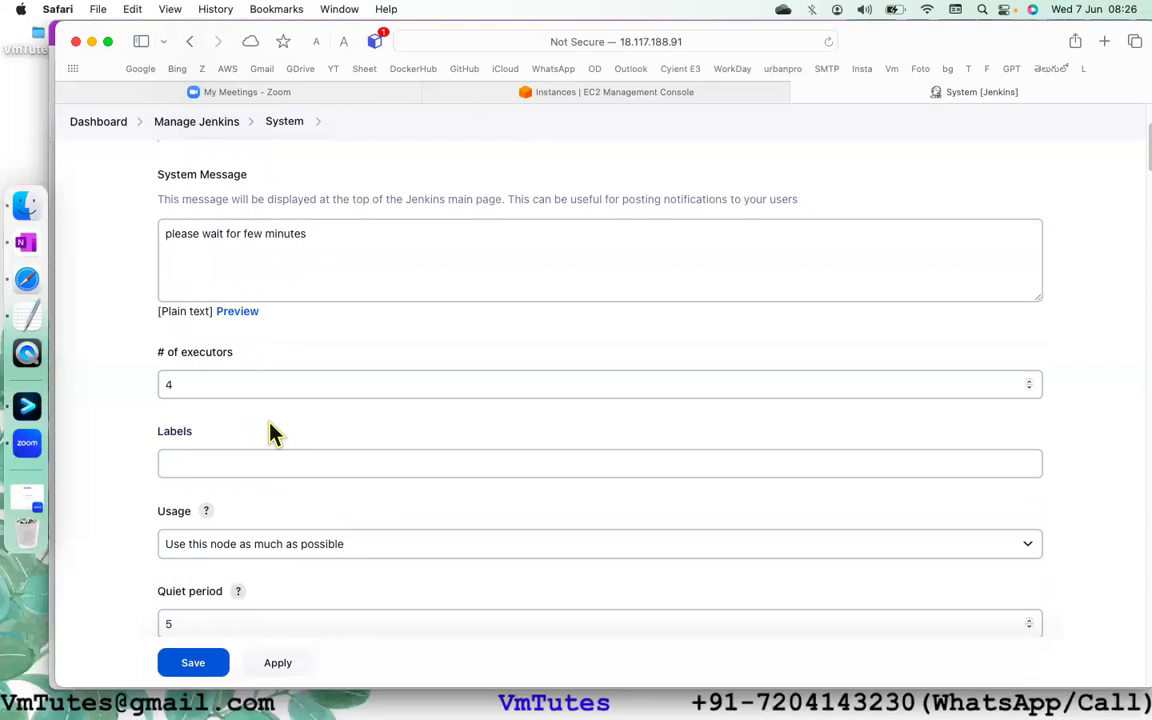
scroll(139, 481, down, 2)
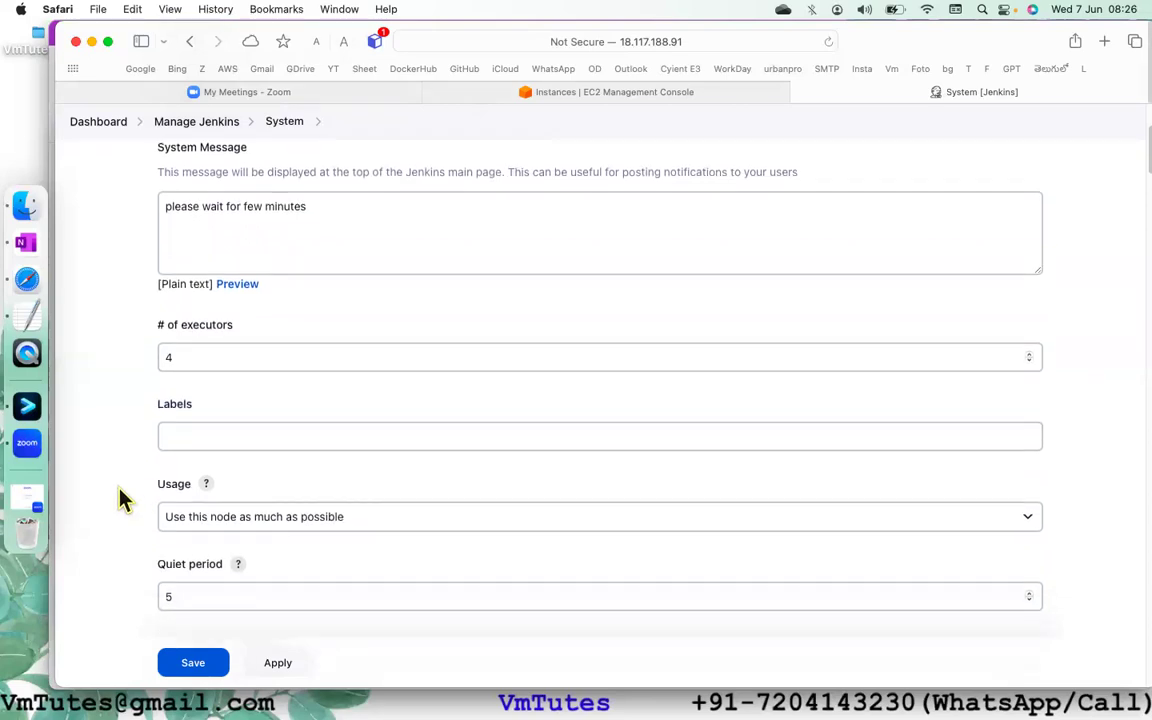
scroll(121, 495, down, 3)
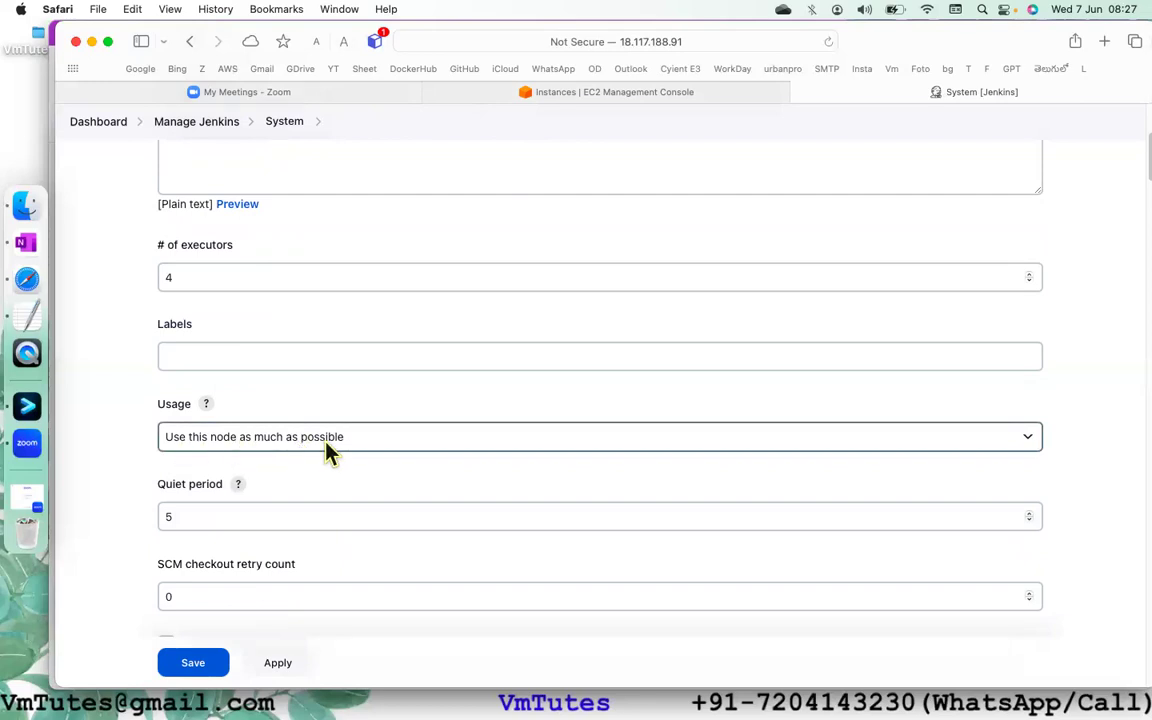
Compare the OneNote outline entries (master server, Nodes/agents/slaves, Jobs) against the Jenkins System page.
click(26, 242)
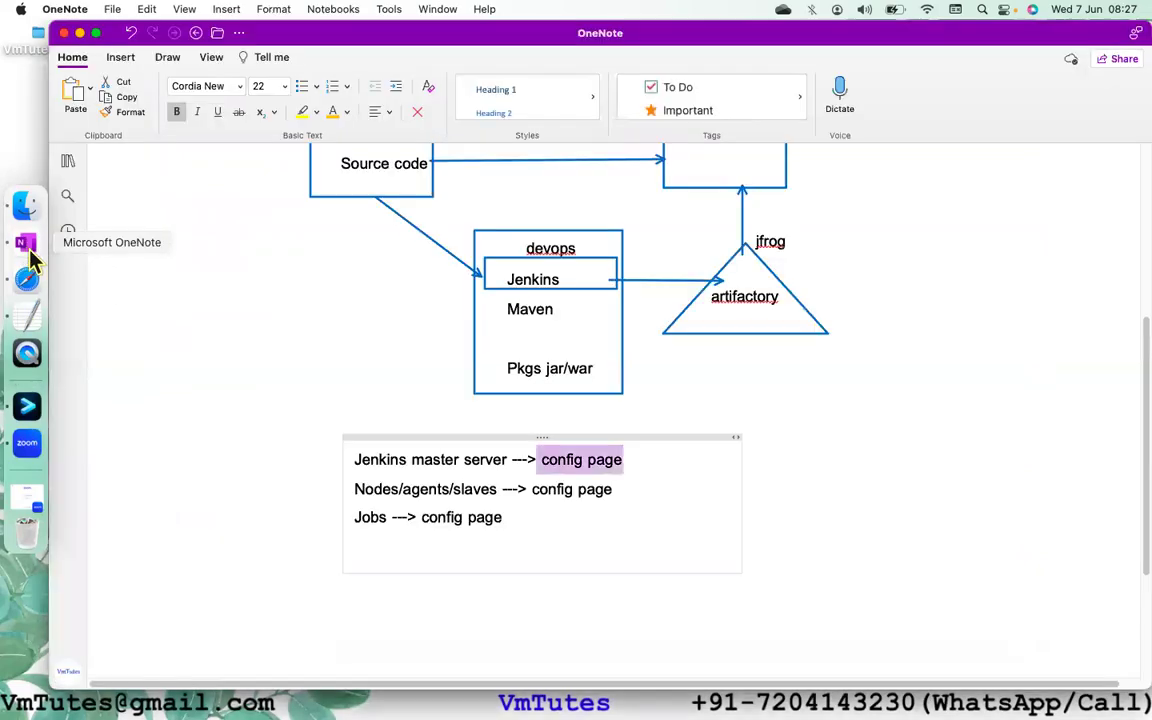
click(377, 415)
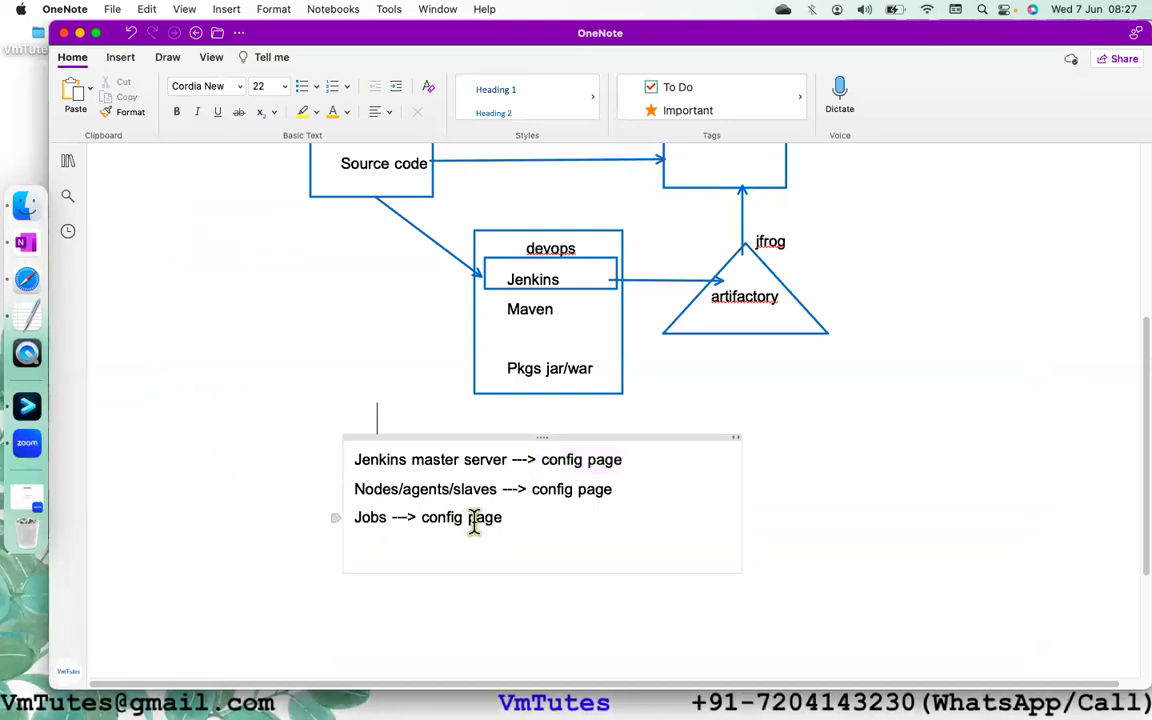
drag(546, 489, 321, 489)
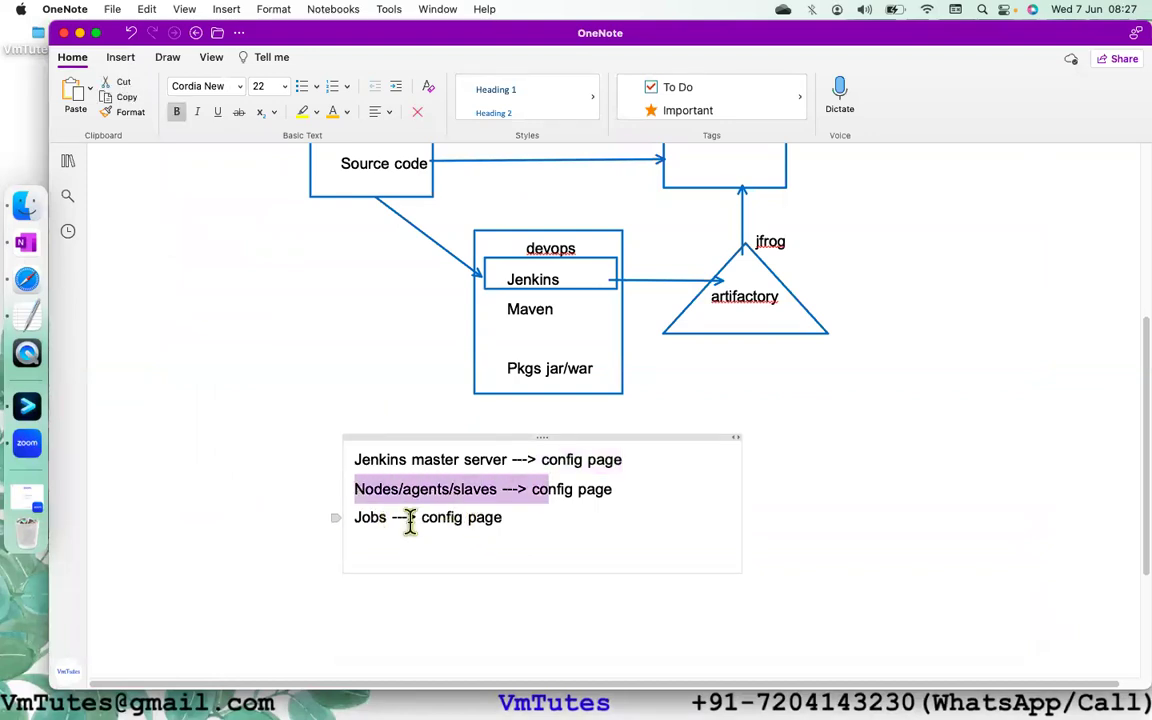
drag(390, 517, 334, 519)
drag(512, 459, 342, 460)
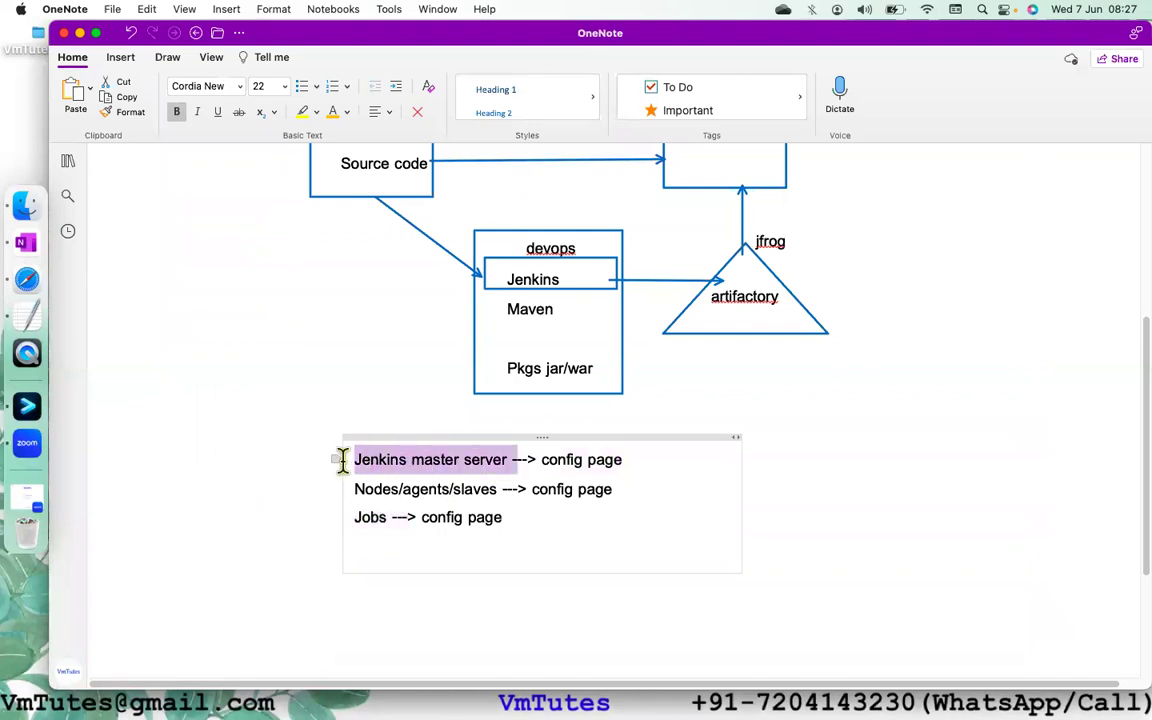
click(28, 280)
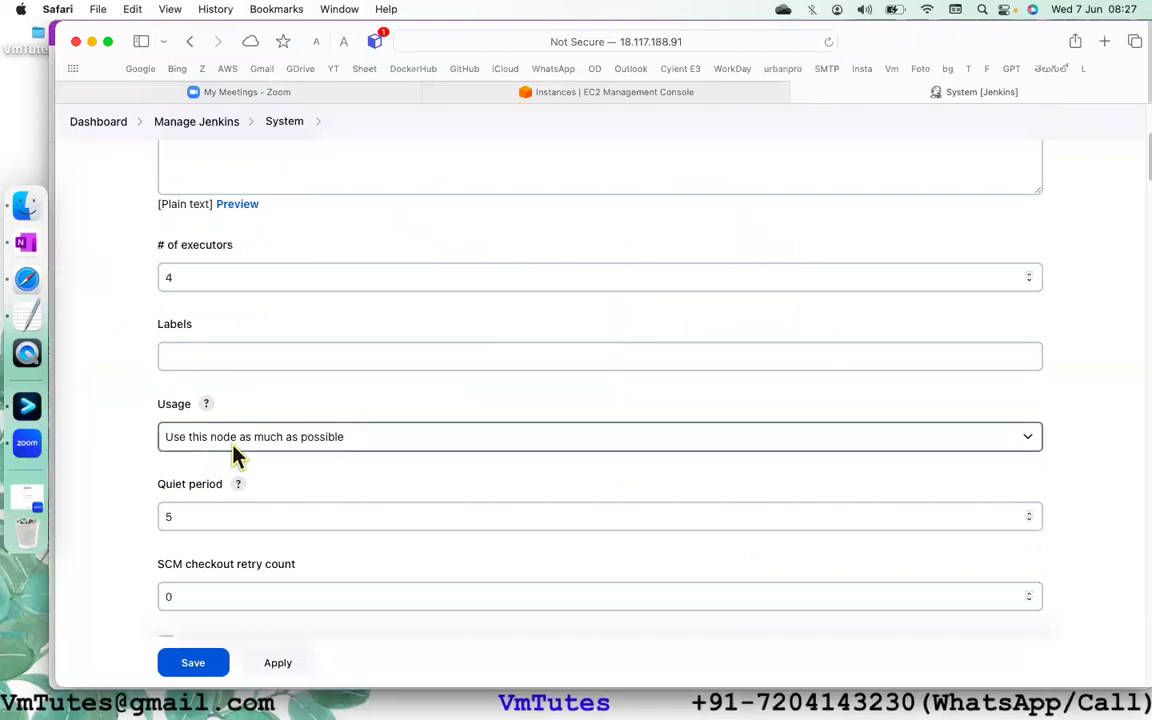
click(27, 243)
drag(497, 489, 354, 518)
drag(498, 459, 311, 460)
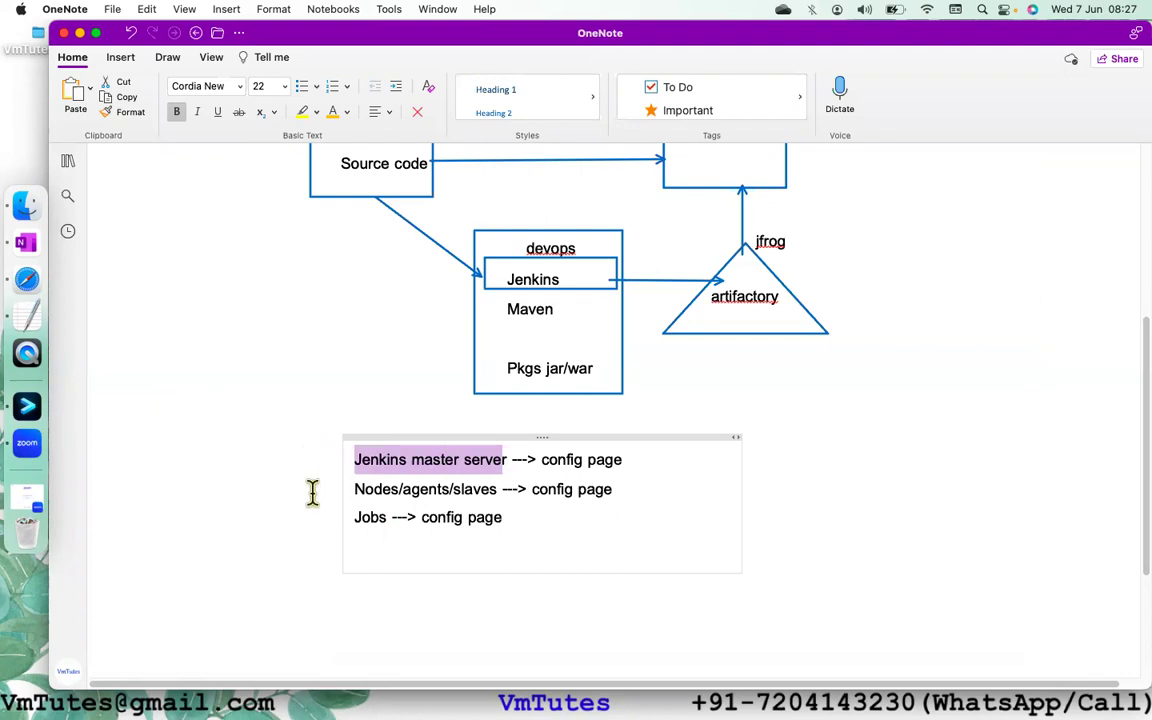
drag(496, 489, 333, 491)
drag(390, 518, 354, 518)
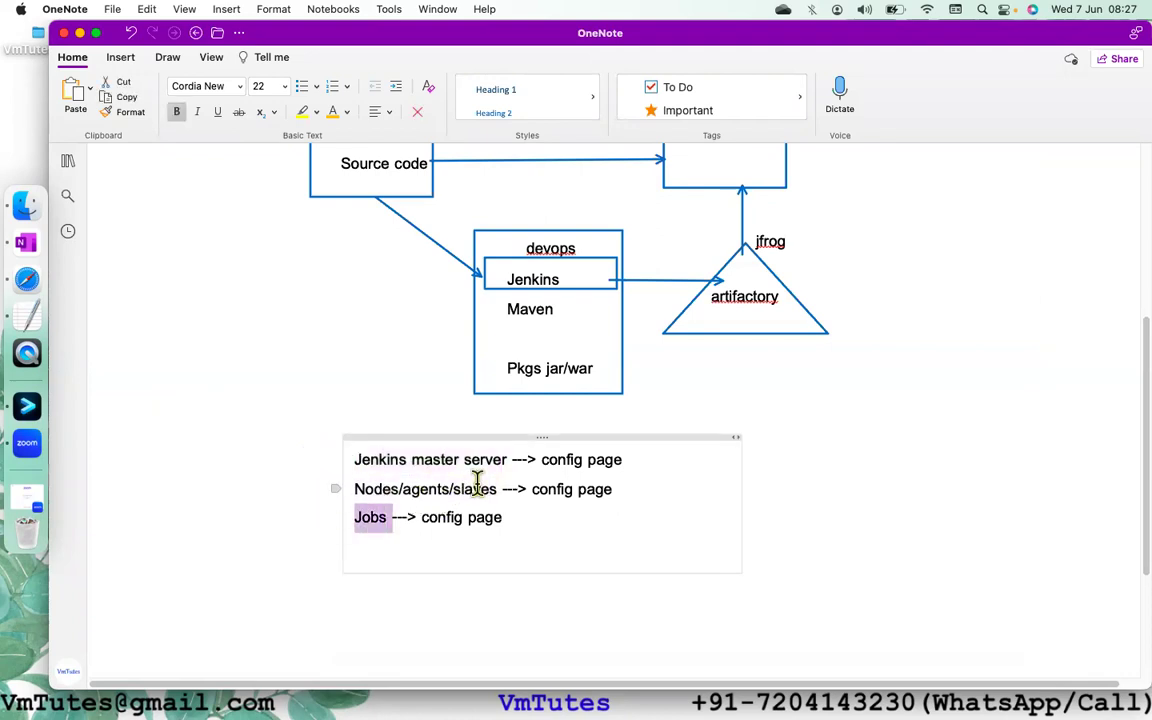
drag(512, 459, 349, 458)
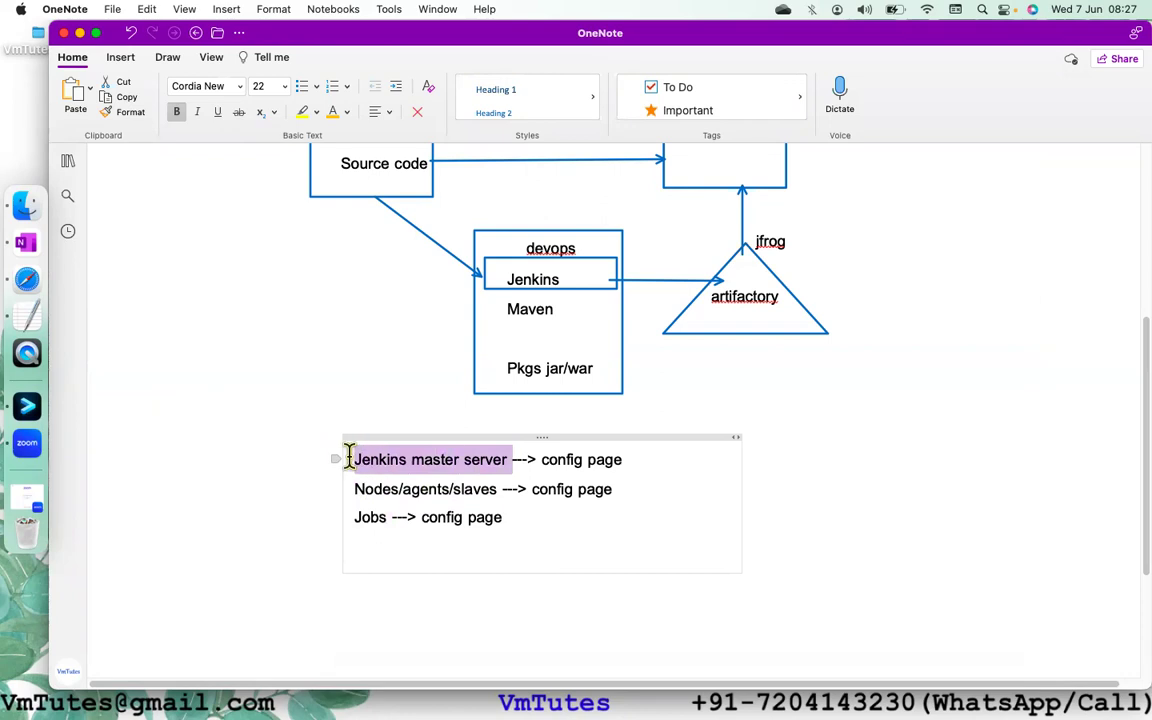
Append '/ built in node' after 'Jenkins master server' in the first note line.
click(513, 462)
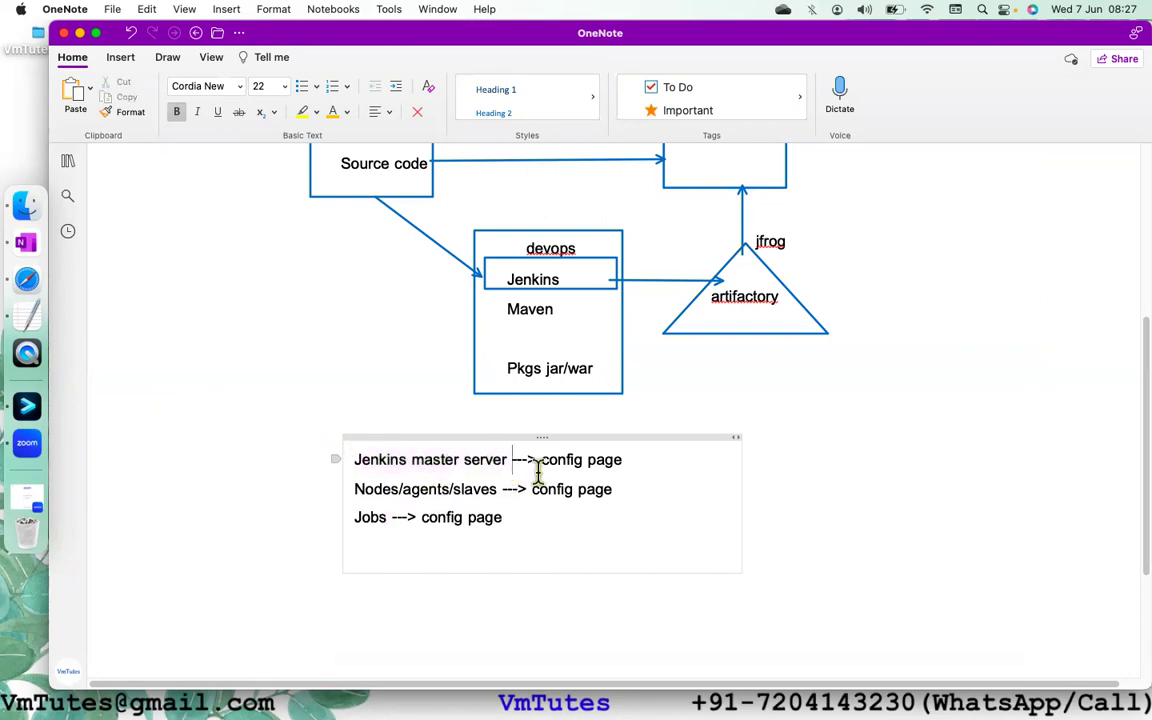
text(/ bu)
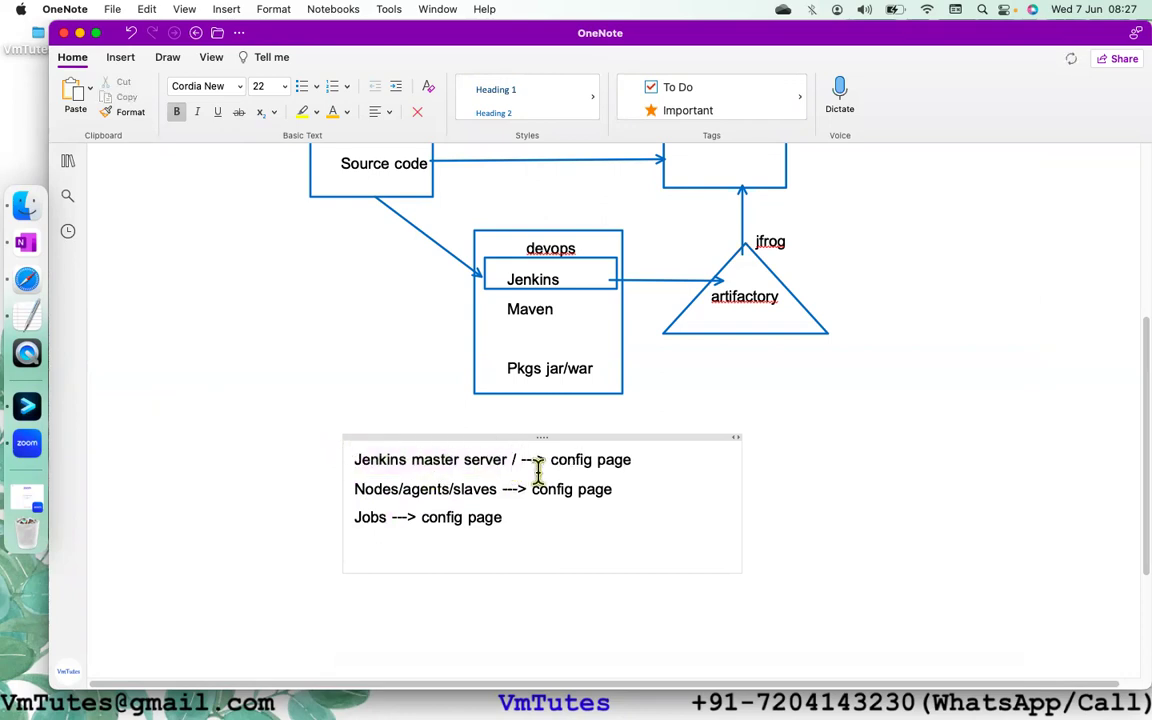
text(i)
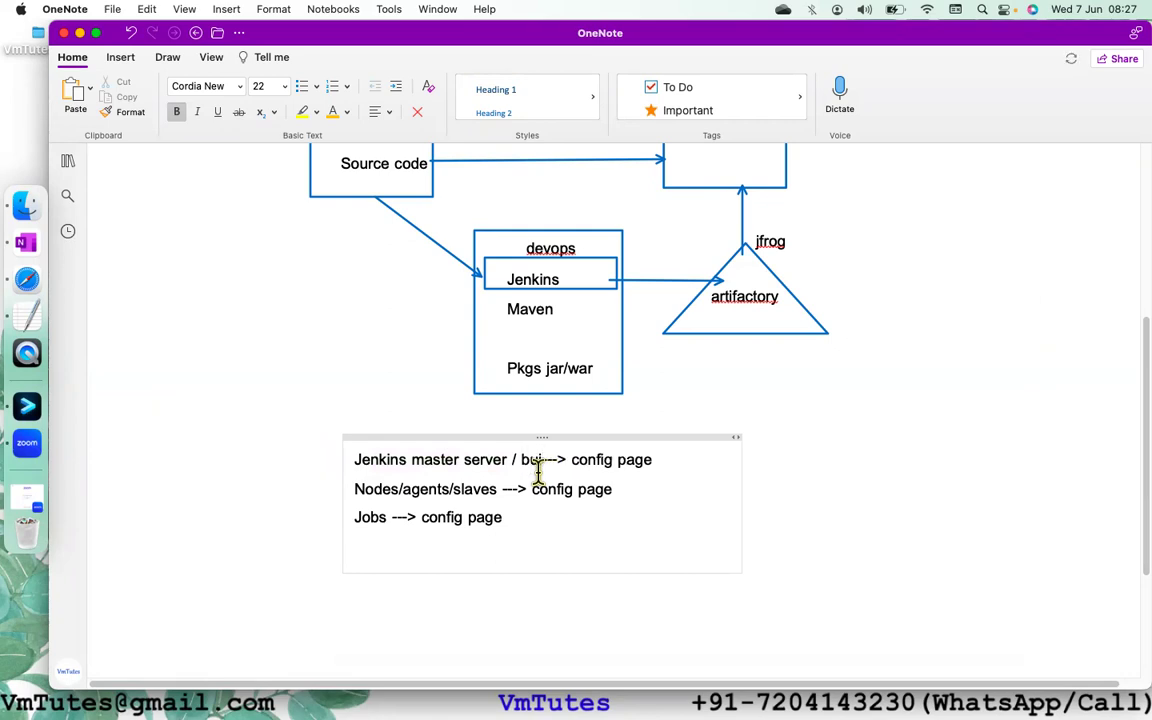
text(lt in )
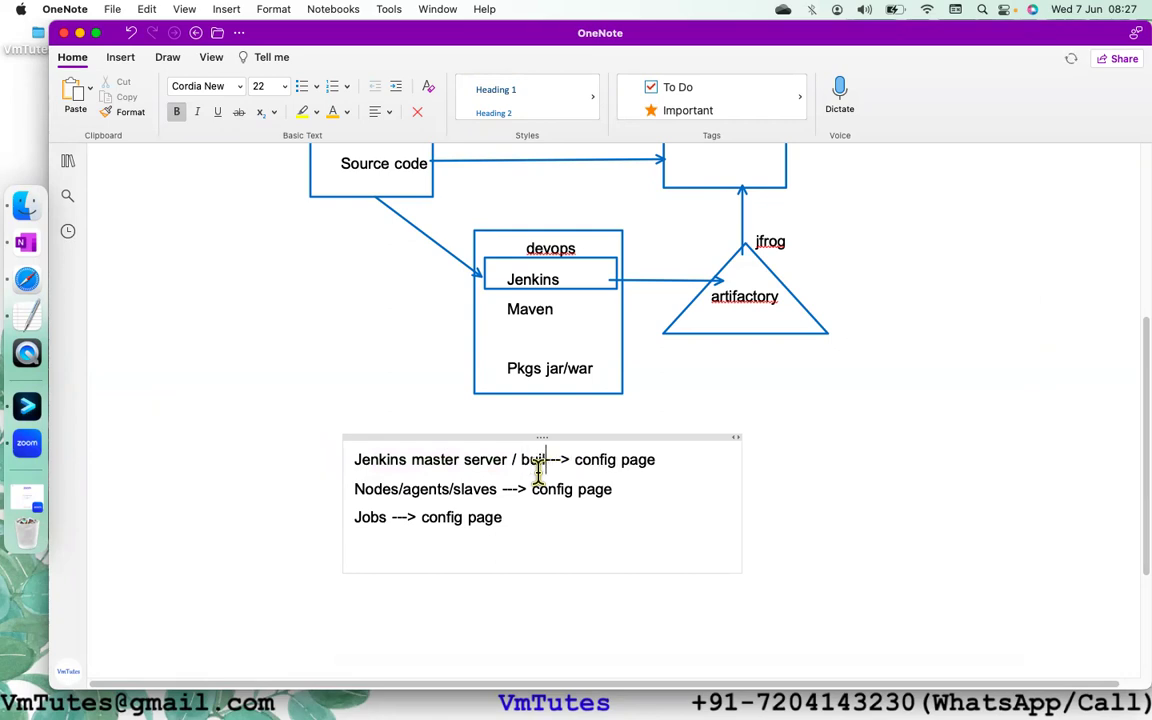
text(node)
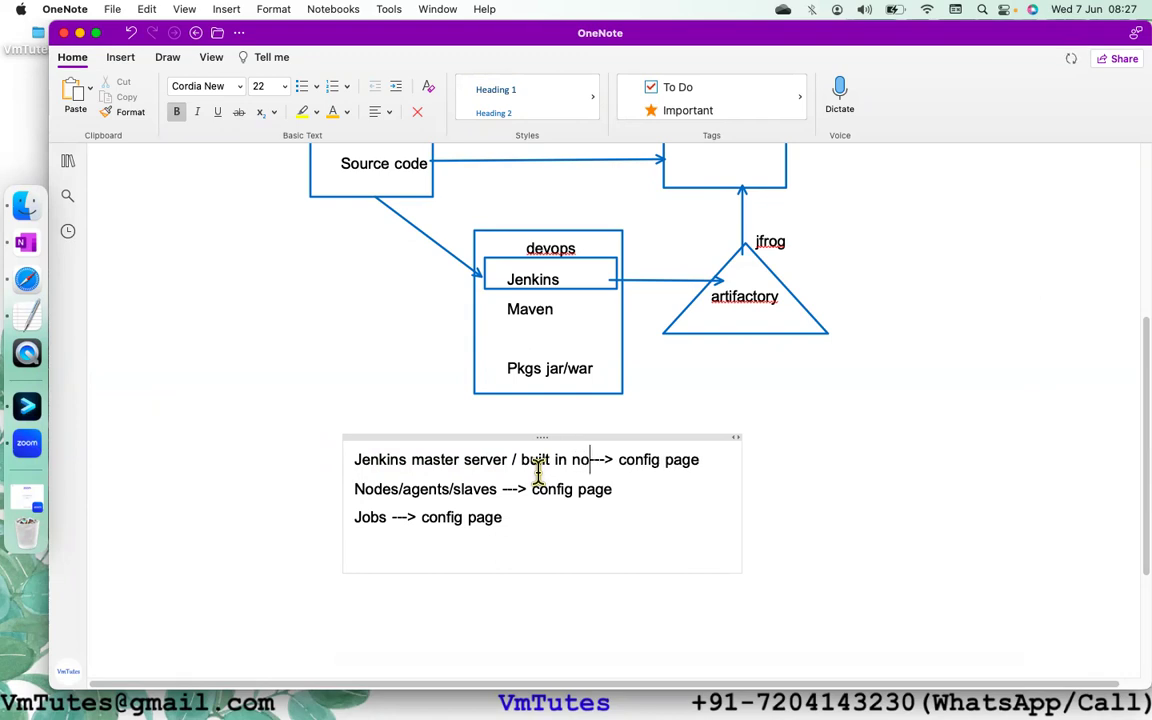
click(807, 490)
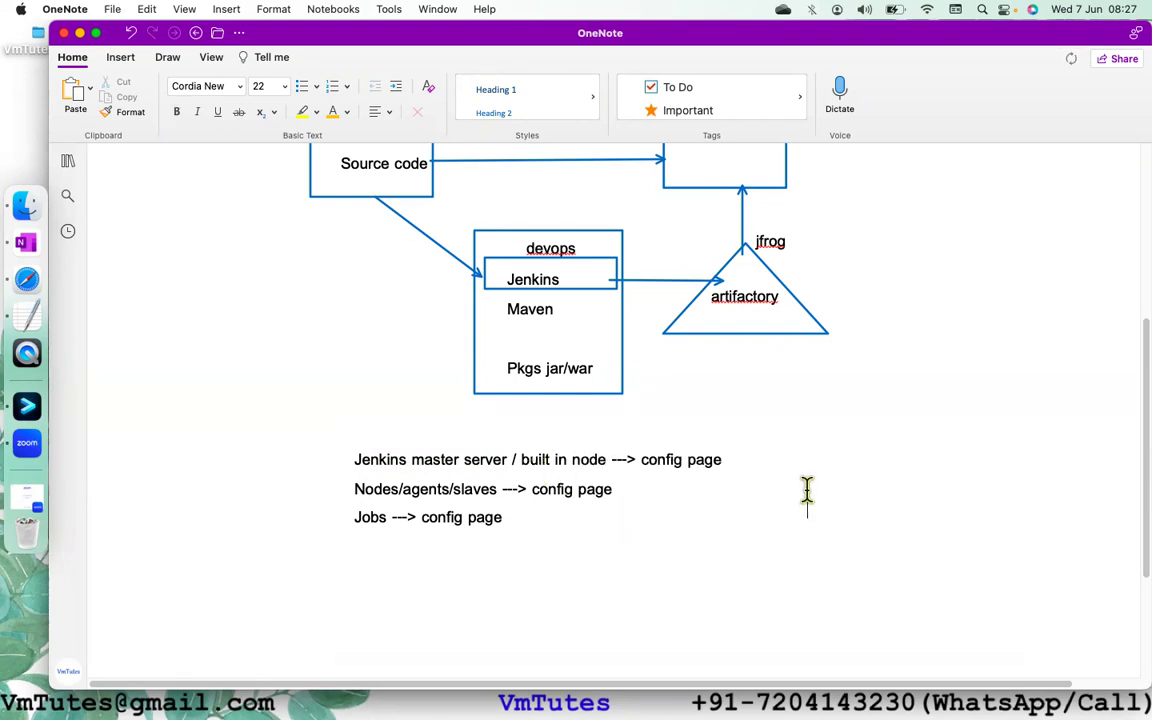
drag(606, 463, 342, 460)
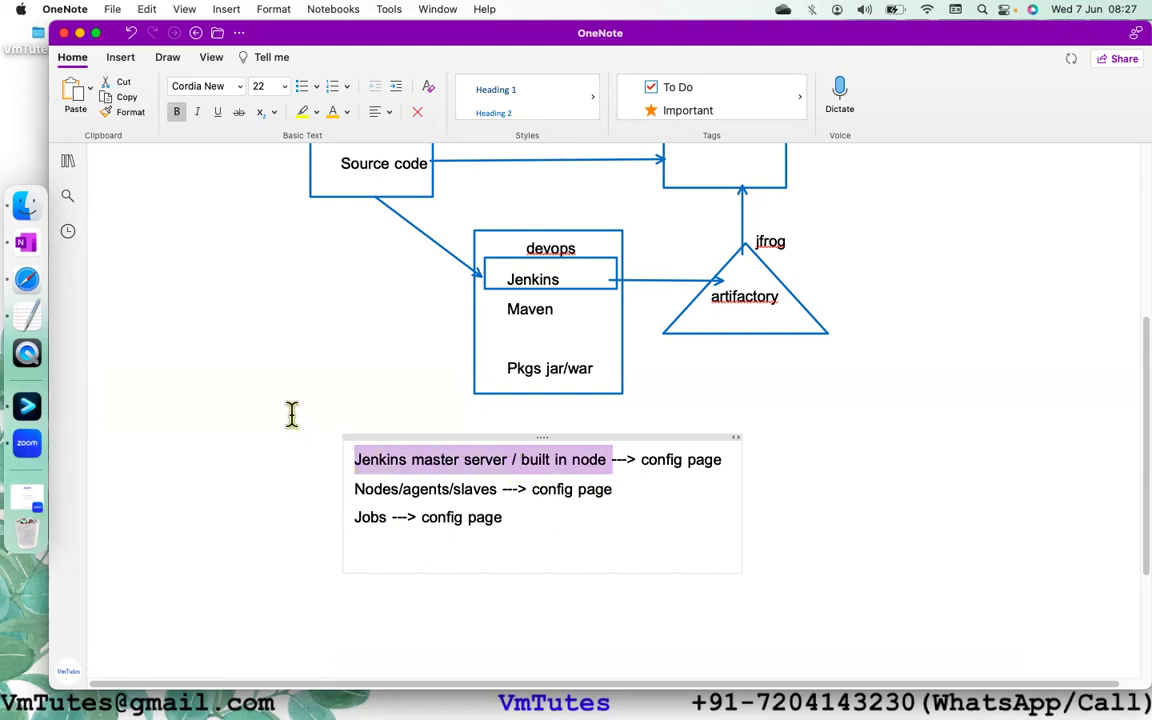
click(298, 414)
drag(603, 463, 362, 458)
click(354, 490)
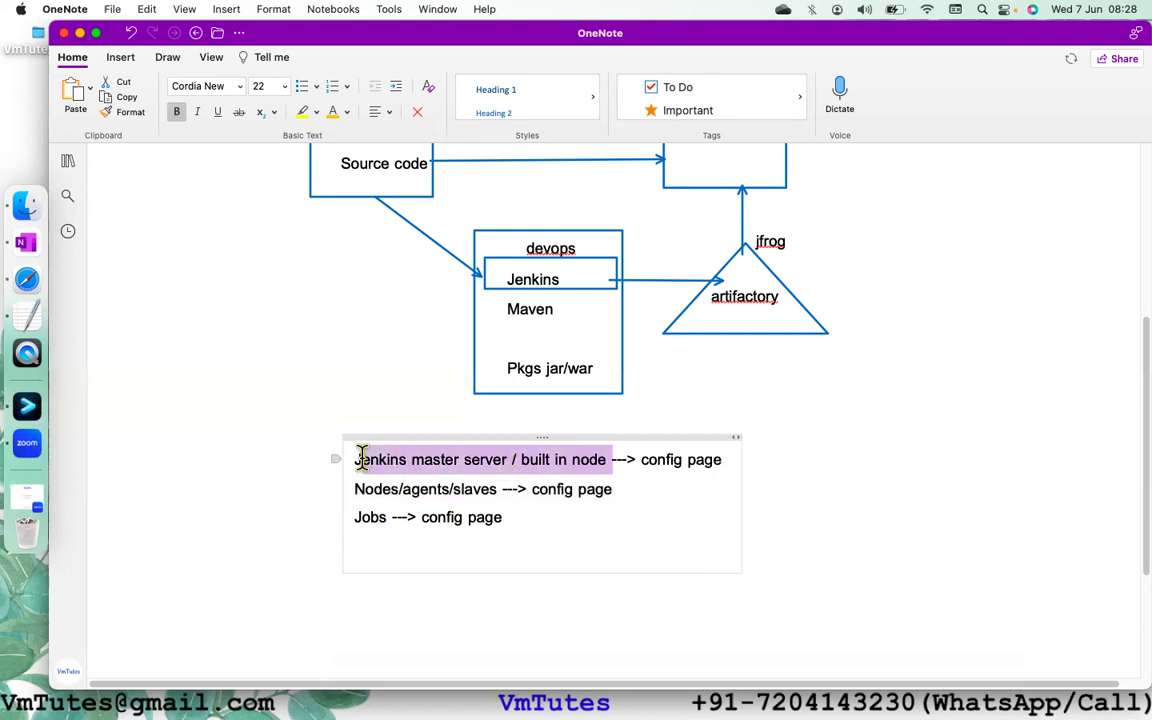
click(328, 378)
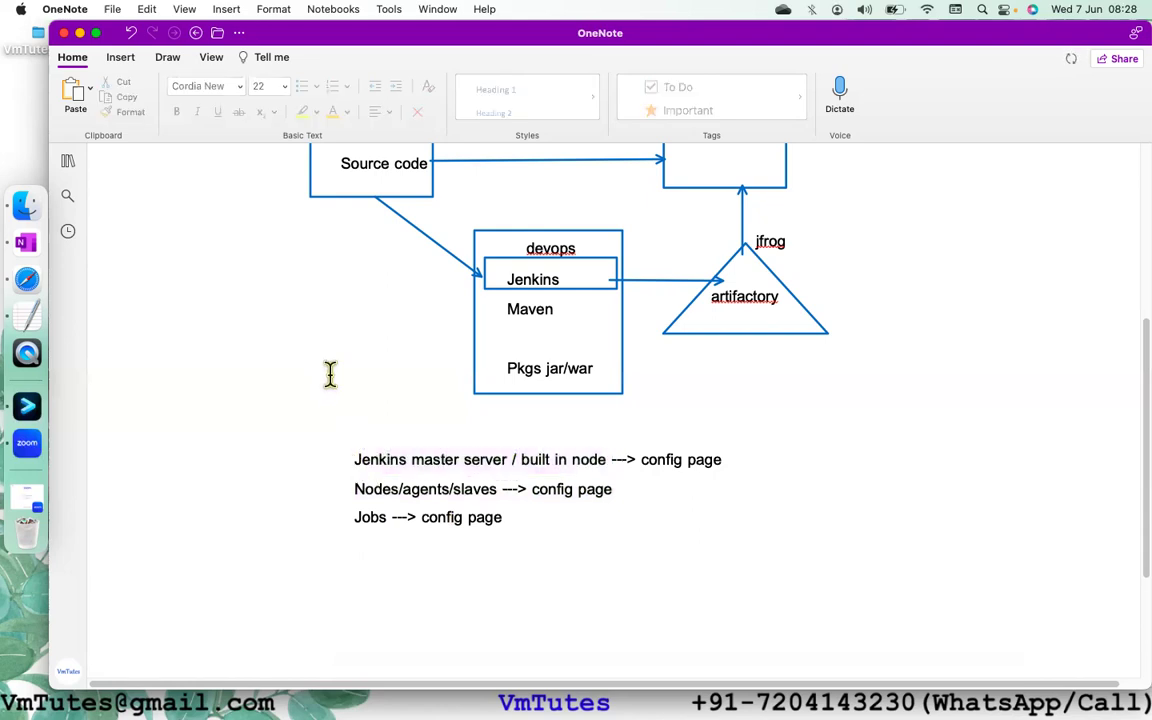
Bring Jenkins back and check that the Quiet period reads 5 below the 4 executors.
click(28, 281)
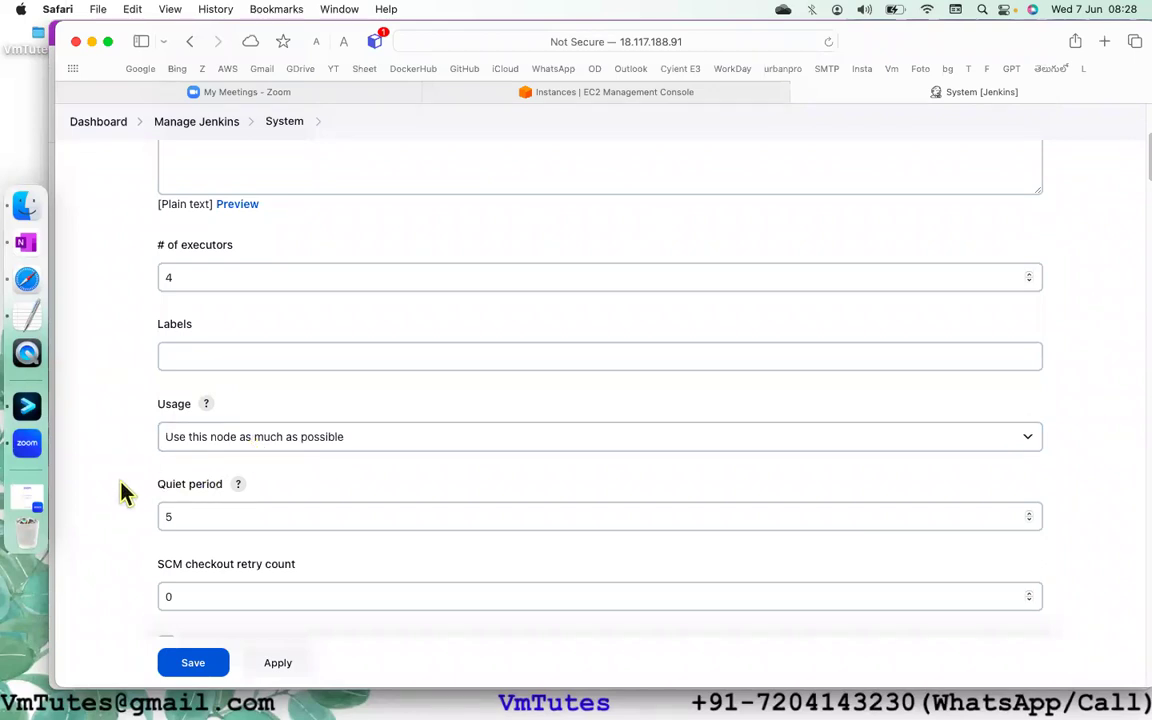
scroll(120, 490, down, 1)
drag(244, 512, 127, 515)
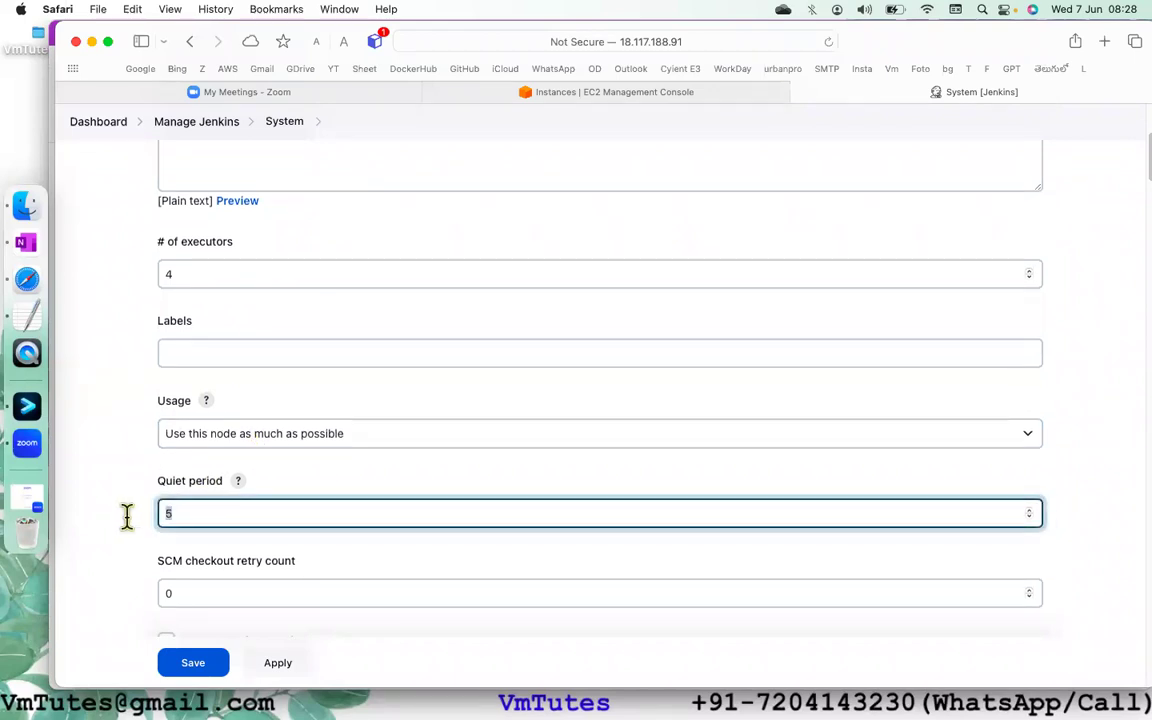
click(120, 516)
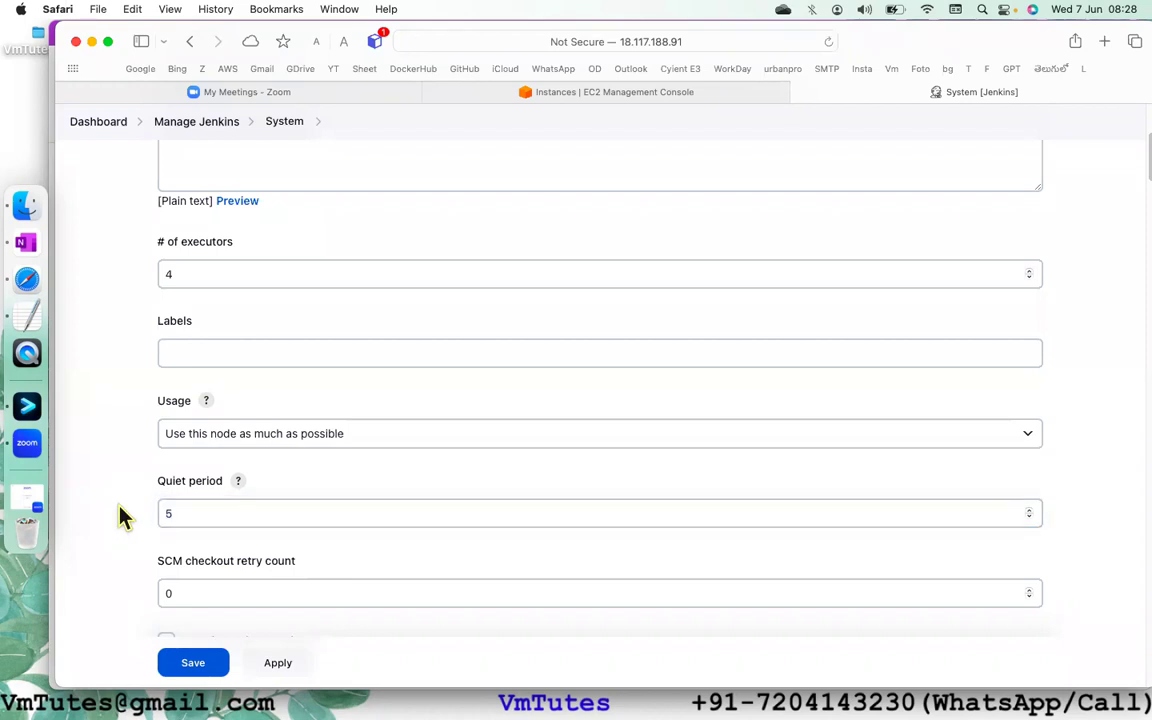
click(184, 514)
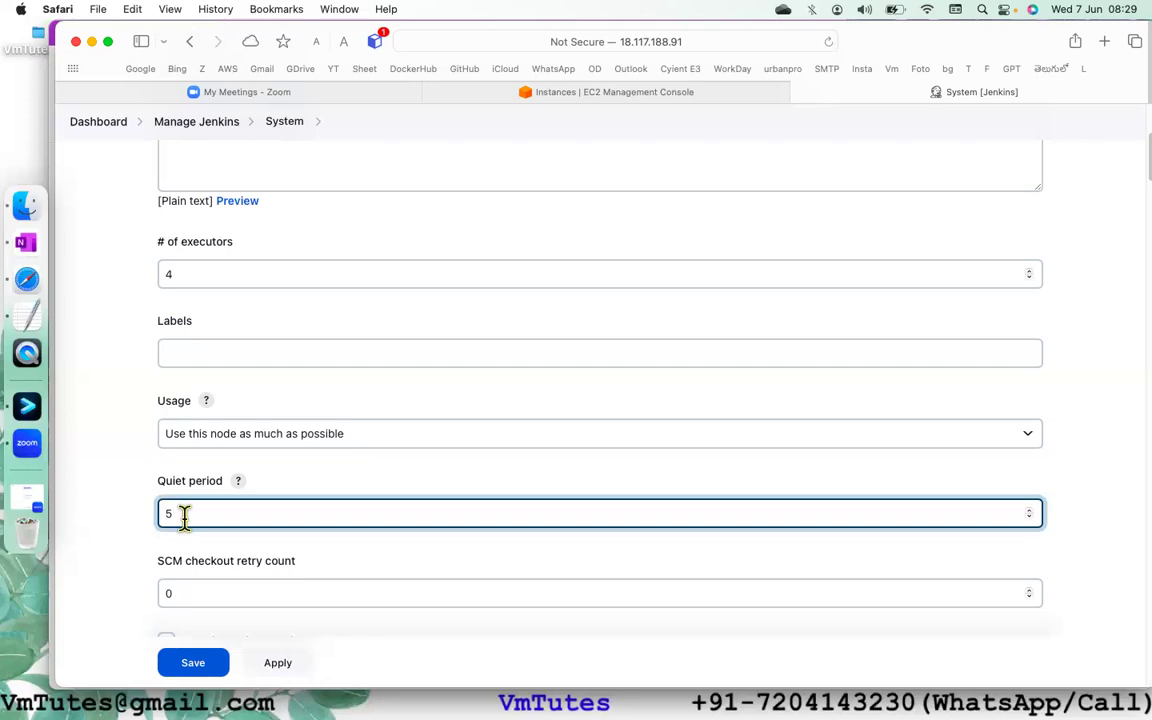
drag(184, 514, 154, 509)
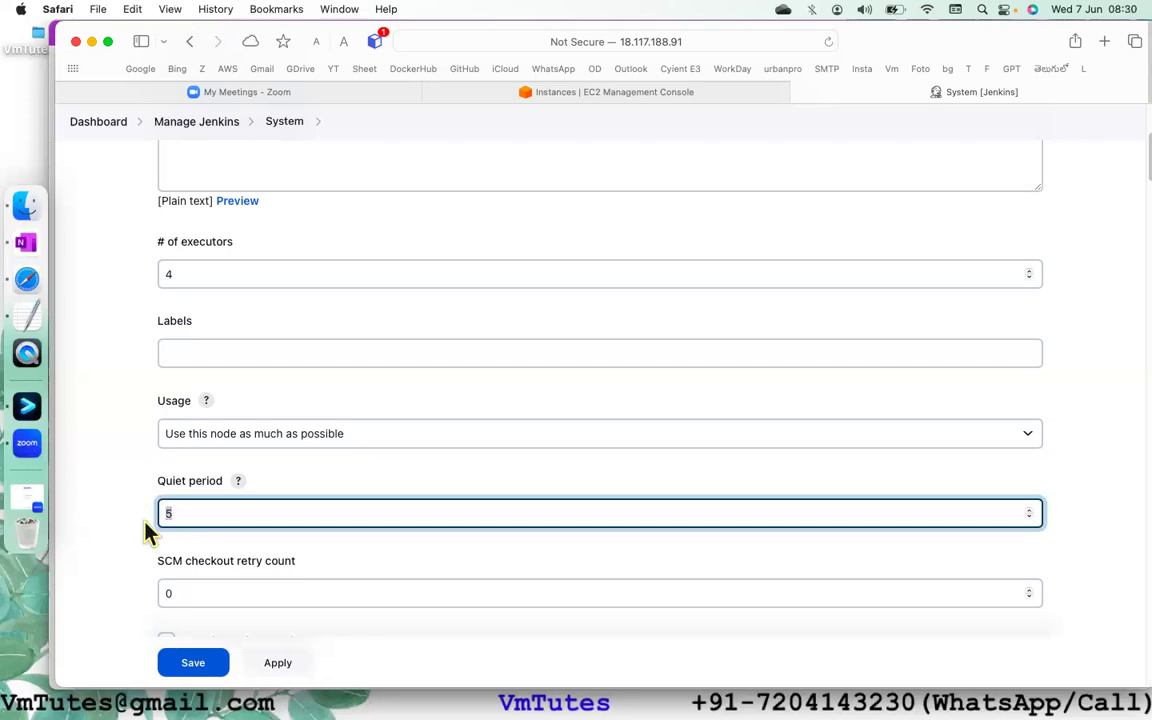
click(190, 513)
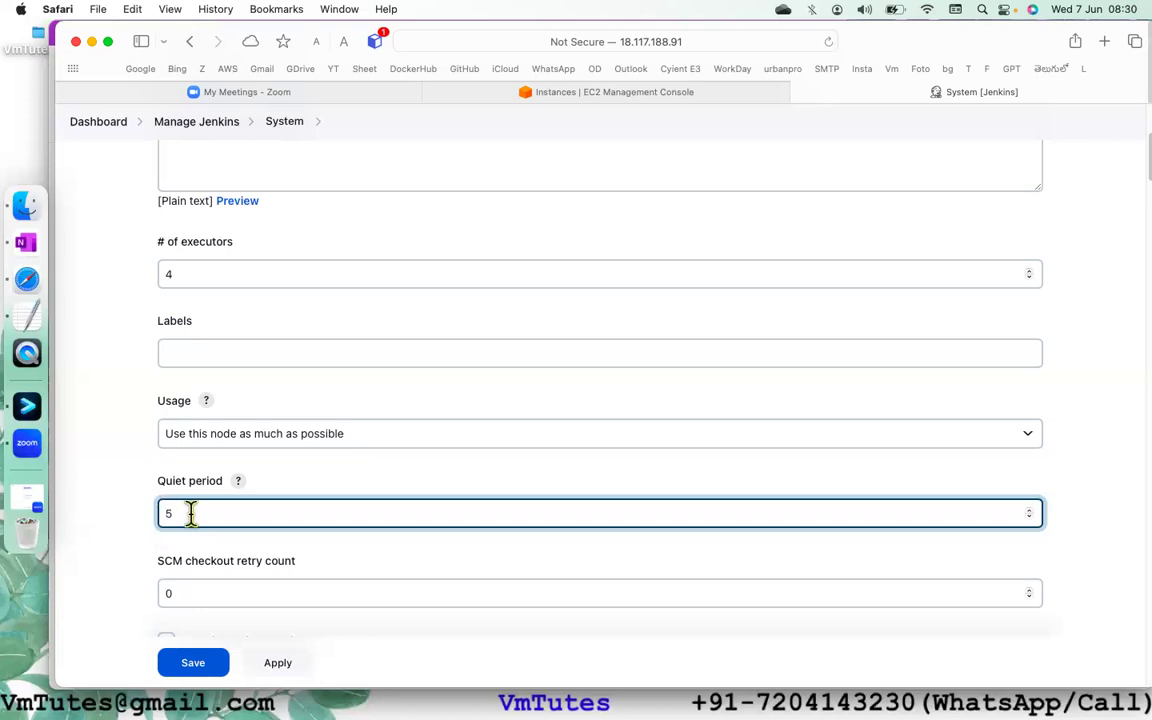
drag(196, 513, 160, 513)
click(124, 494)
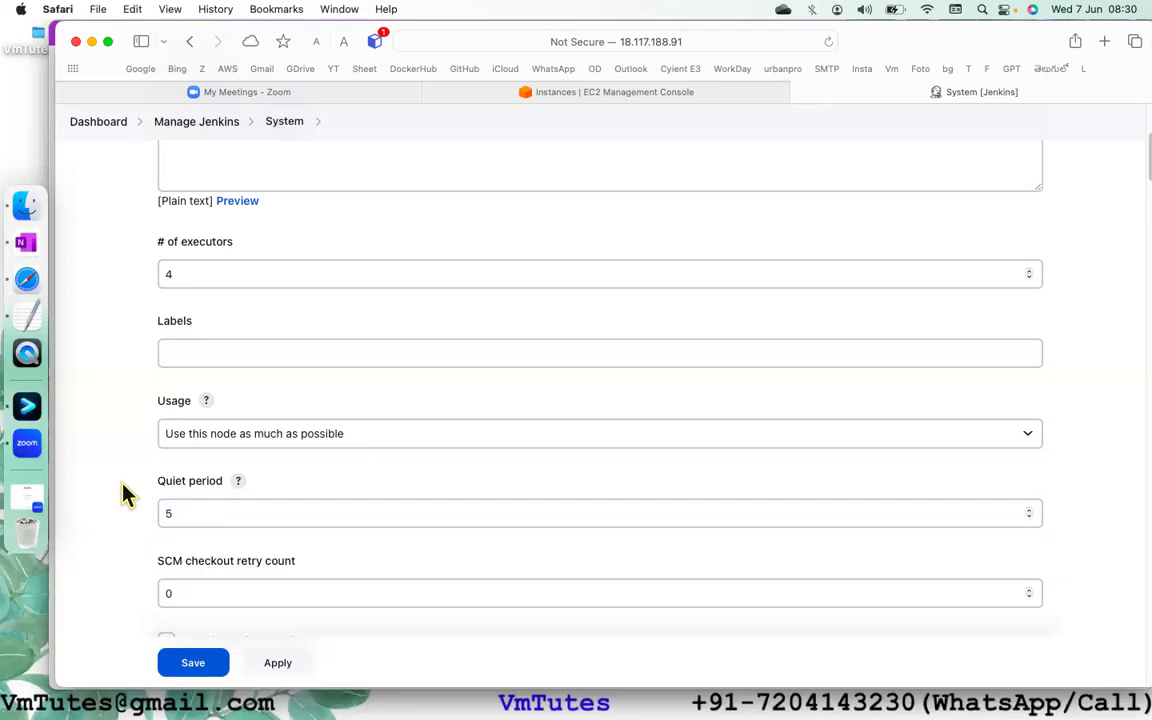
click(202, 512)
drag(202, 512, 160, 512)
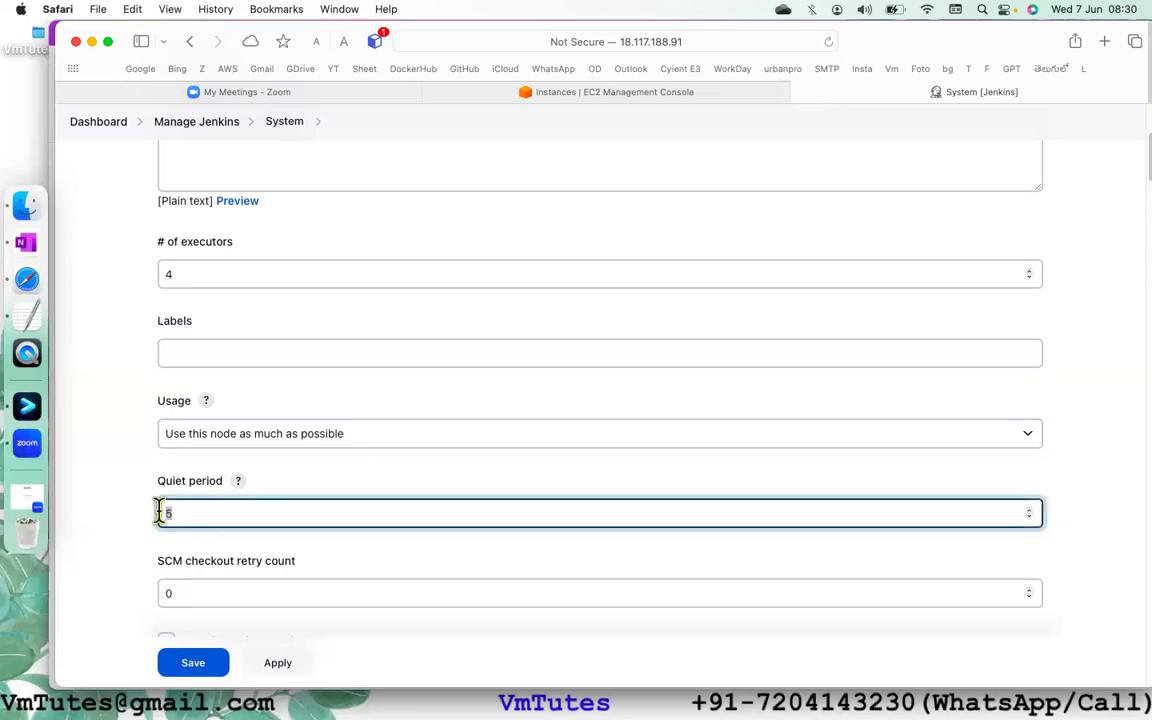
click(121, 459)
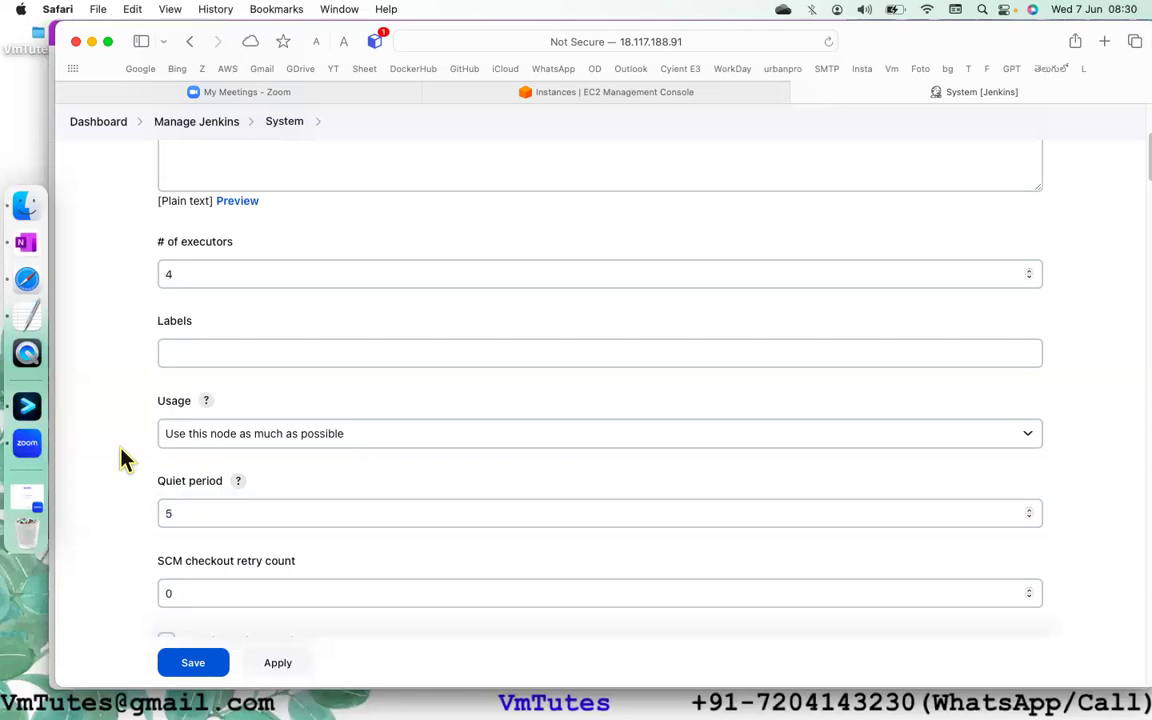
drag(193, 514, 138, 514)
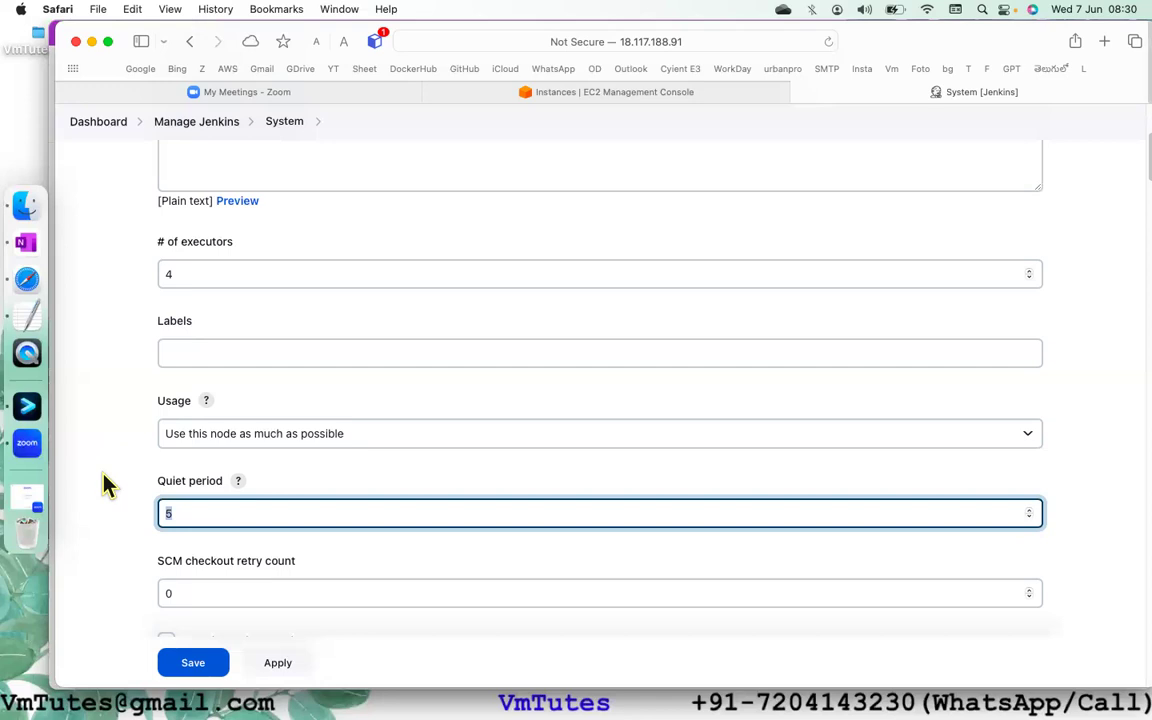
click(223, 510)
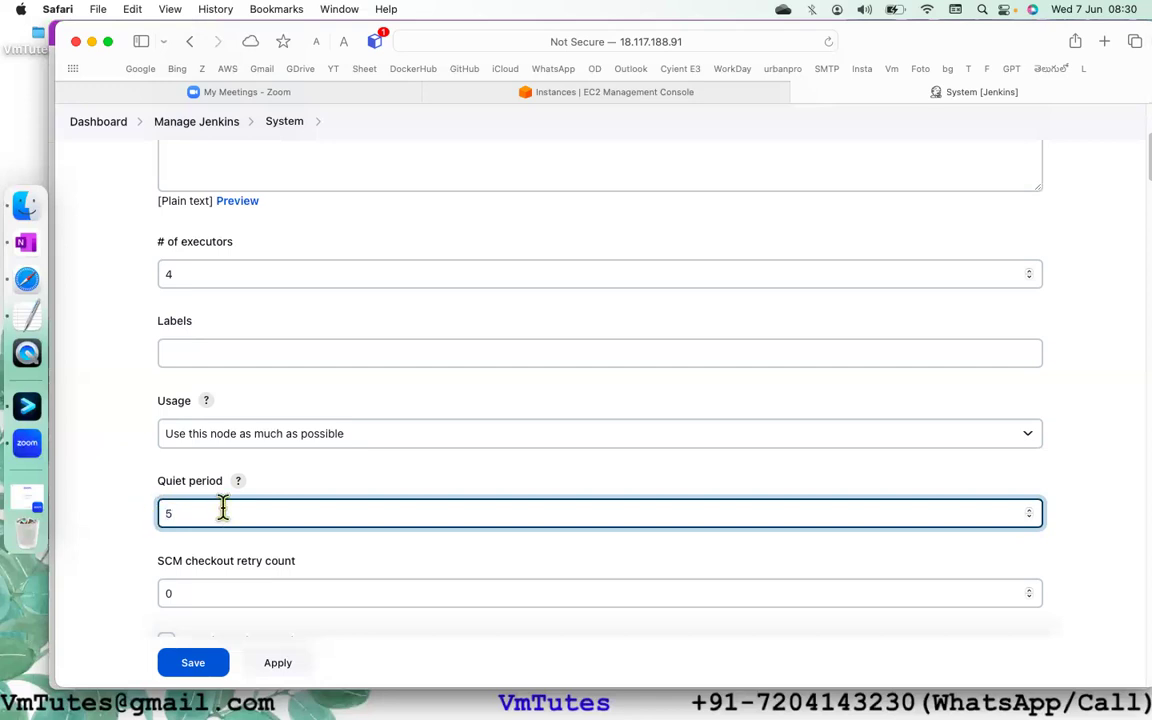
drag(208, 512, 128, 511)
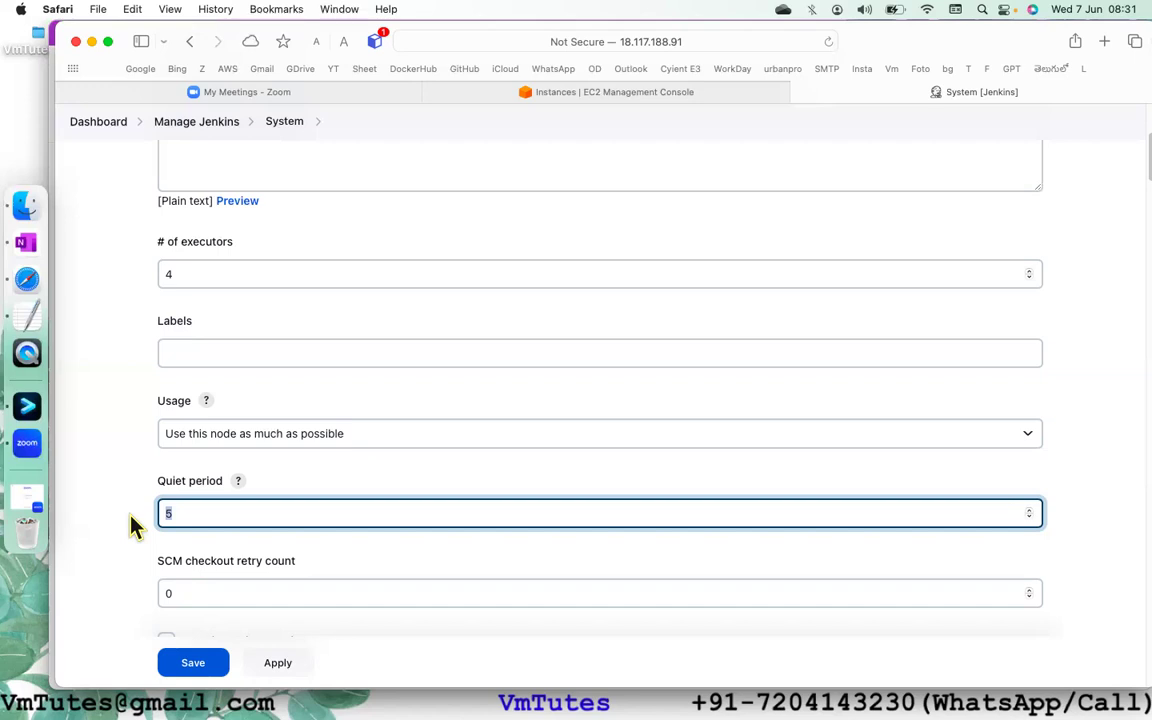
click(223, 514)
drag(216, 511, 128, 514)
click(207, 511)
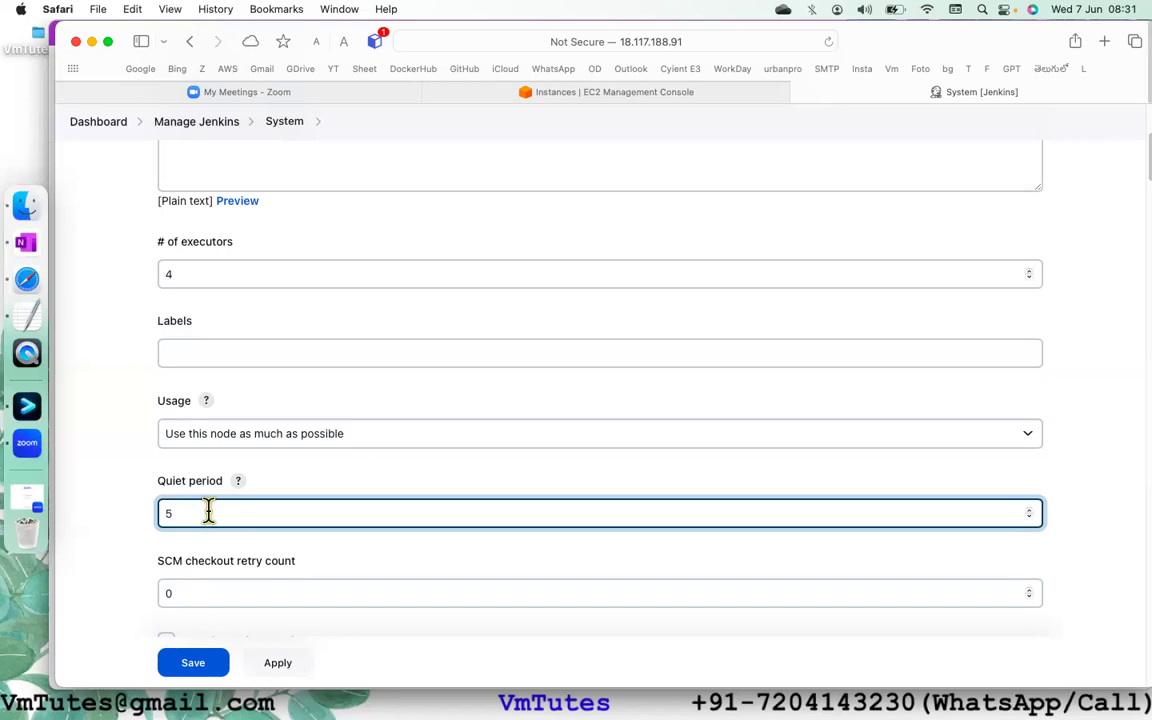
drag(208, 511, 136, 513)
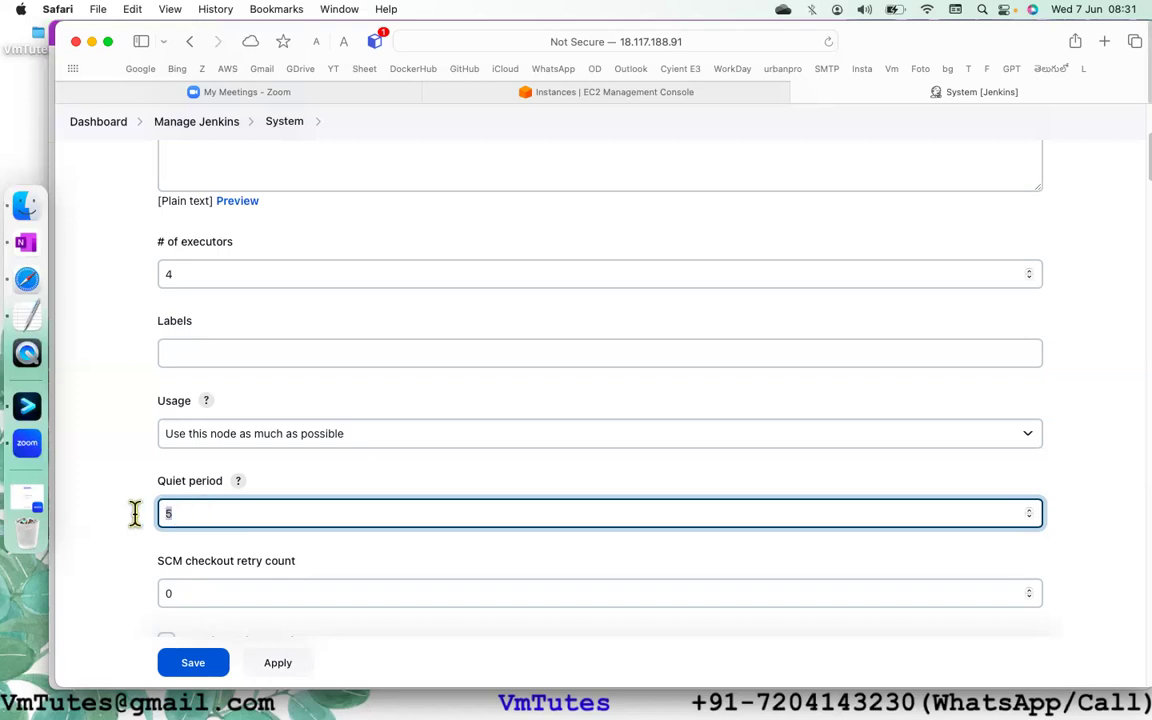
click(185, 518)
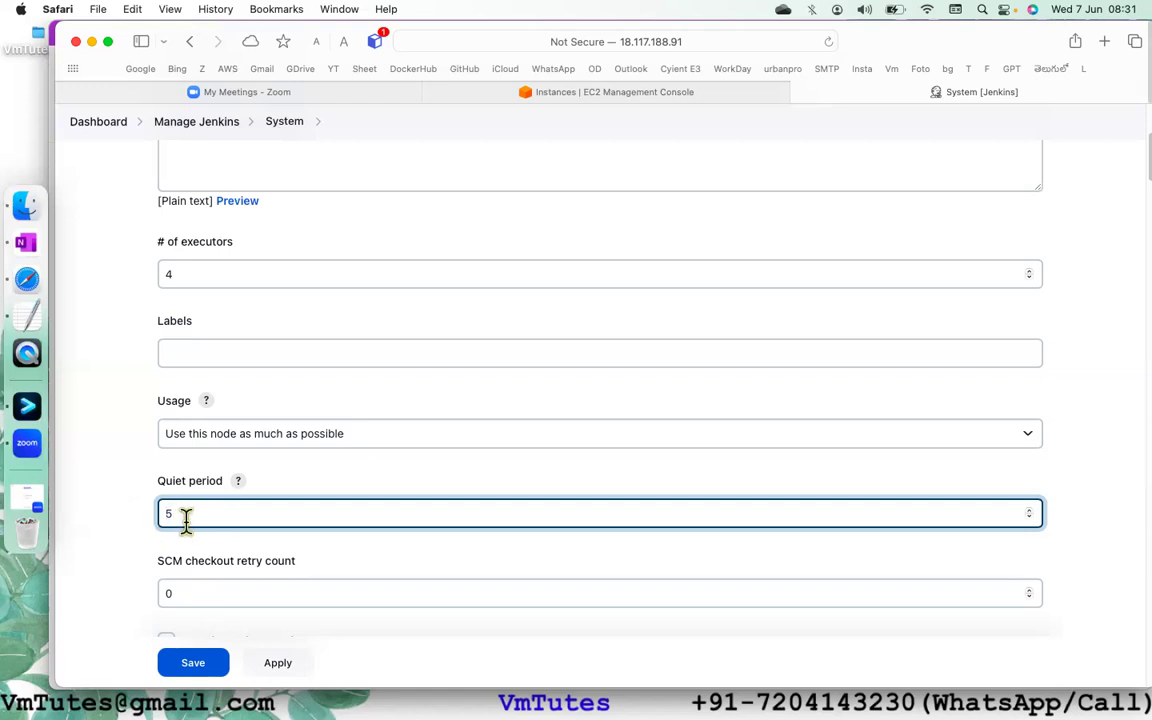
drag(195, 514, 135, 514)
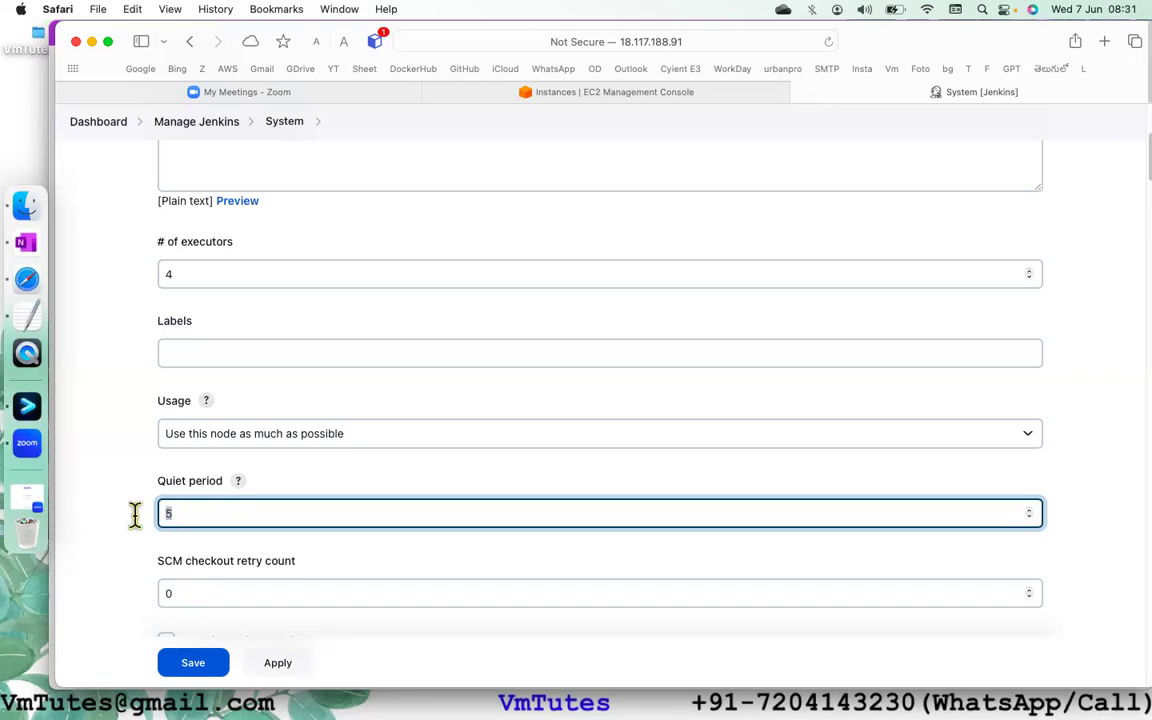
click(129, 538)
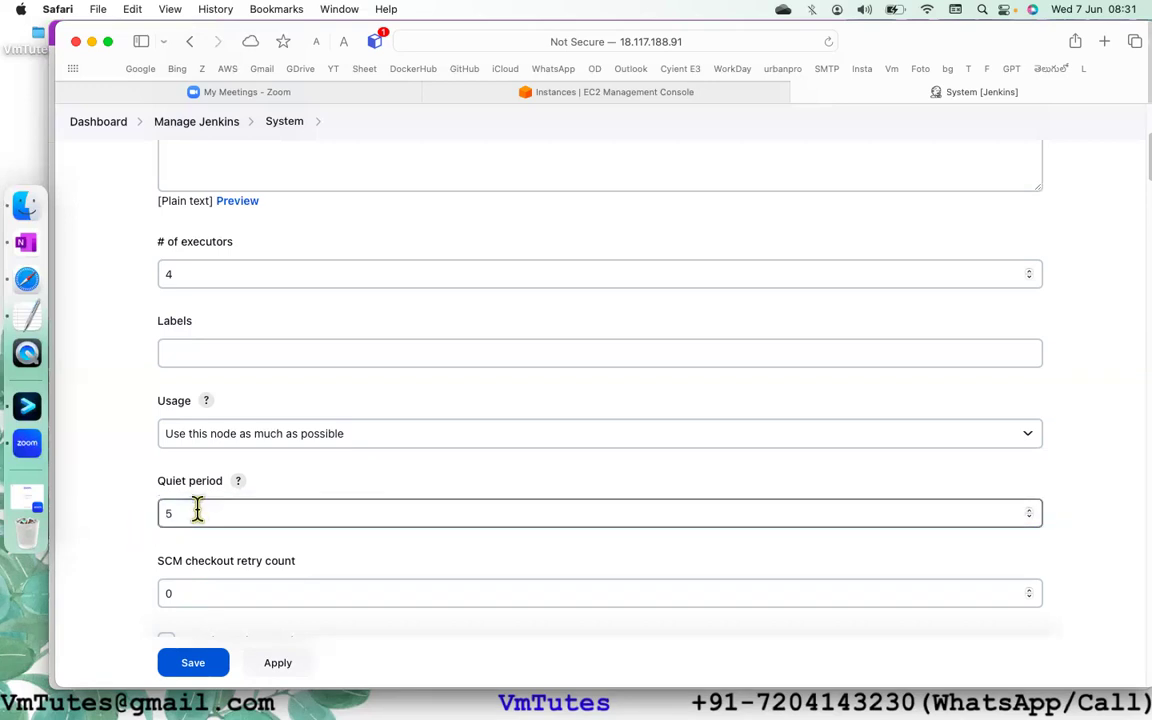
click(197, 510)
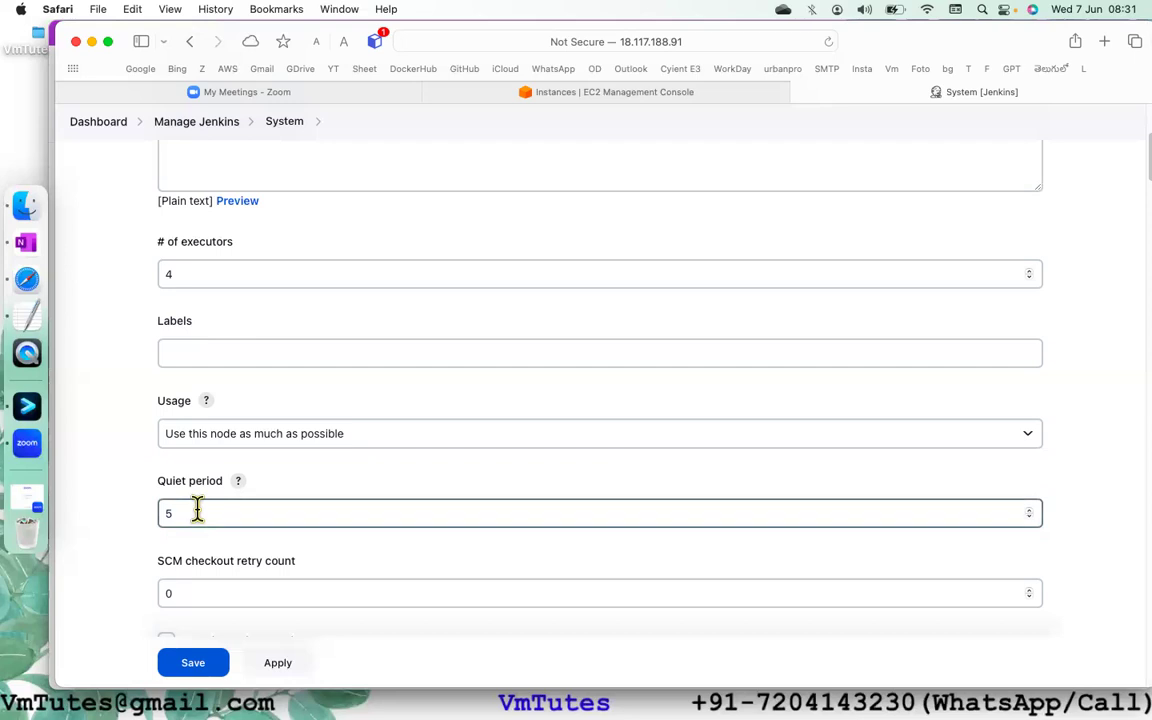
scroll(94, 565, down, 3)
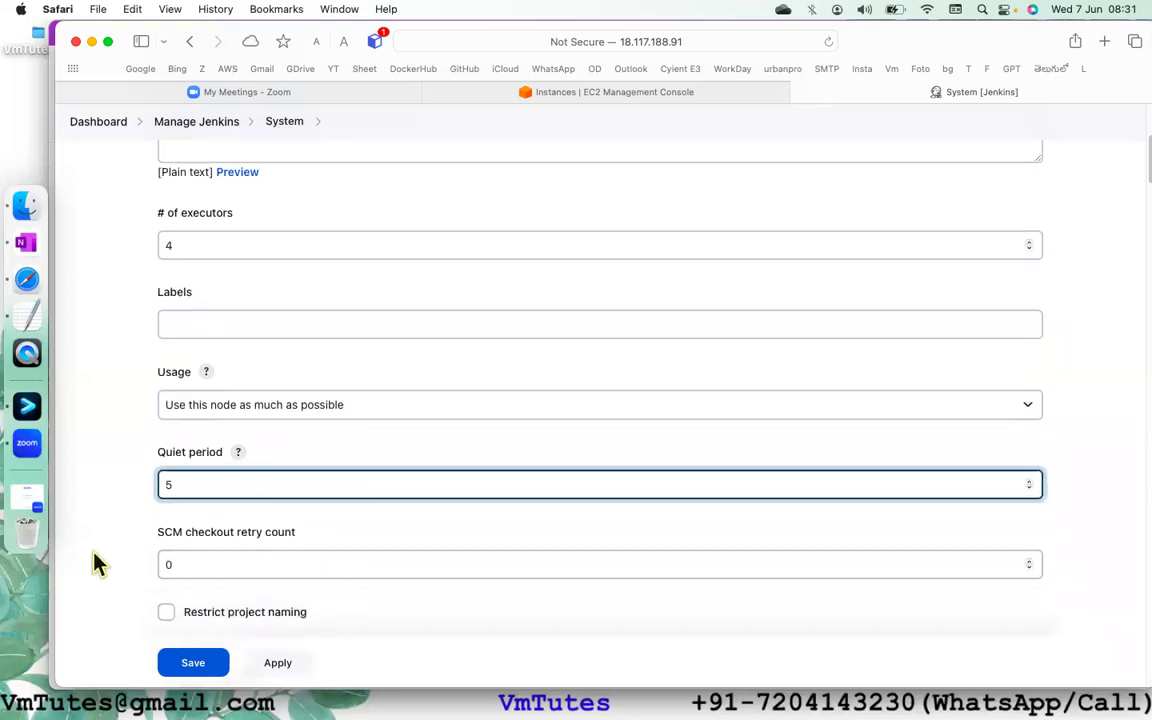
click(223, 524)
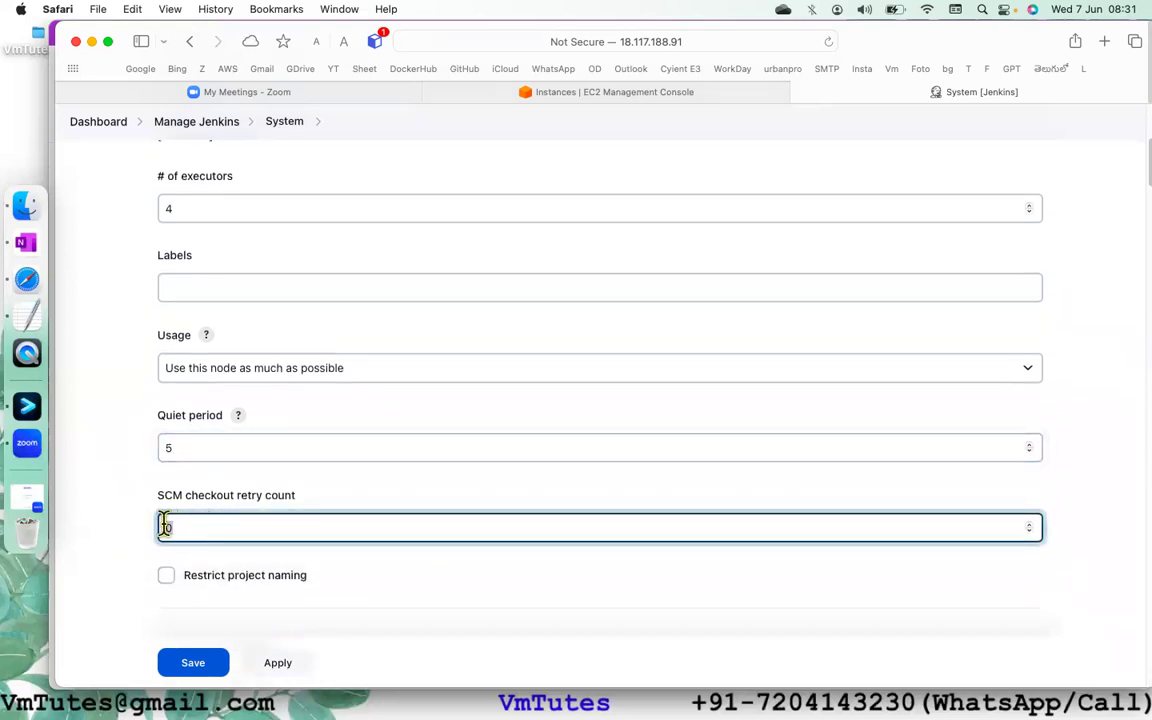
click(115, 533)
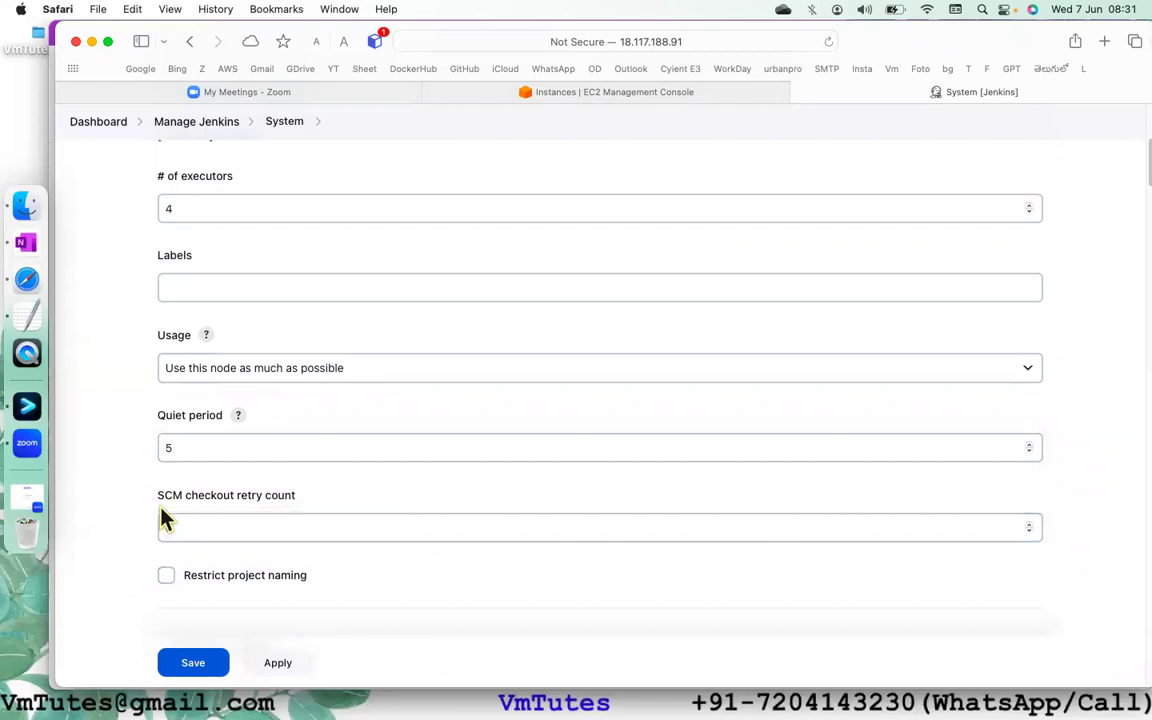
drag(154, 494, 181, 495)
click(31, 250)
Open the OneNote SCM page listing Git, Svn, Perforce, Clear case and Cvs, then return to Jenkins.
click(68, 161)
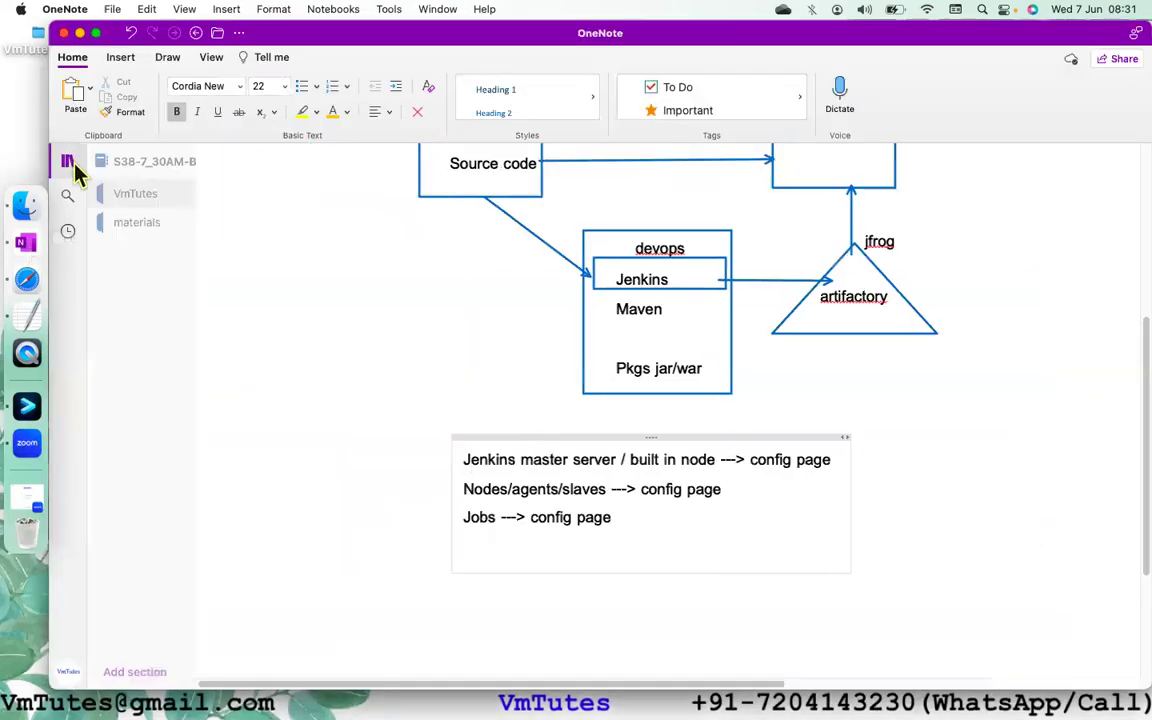
click(270, 292)
scroll(514, 434, up, 5)
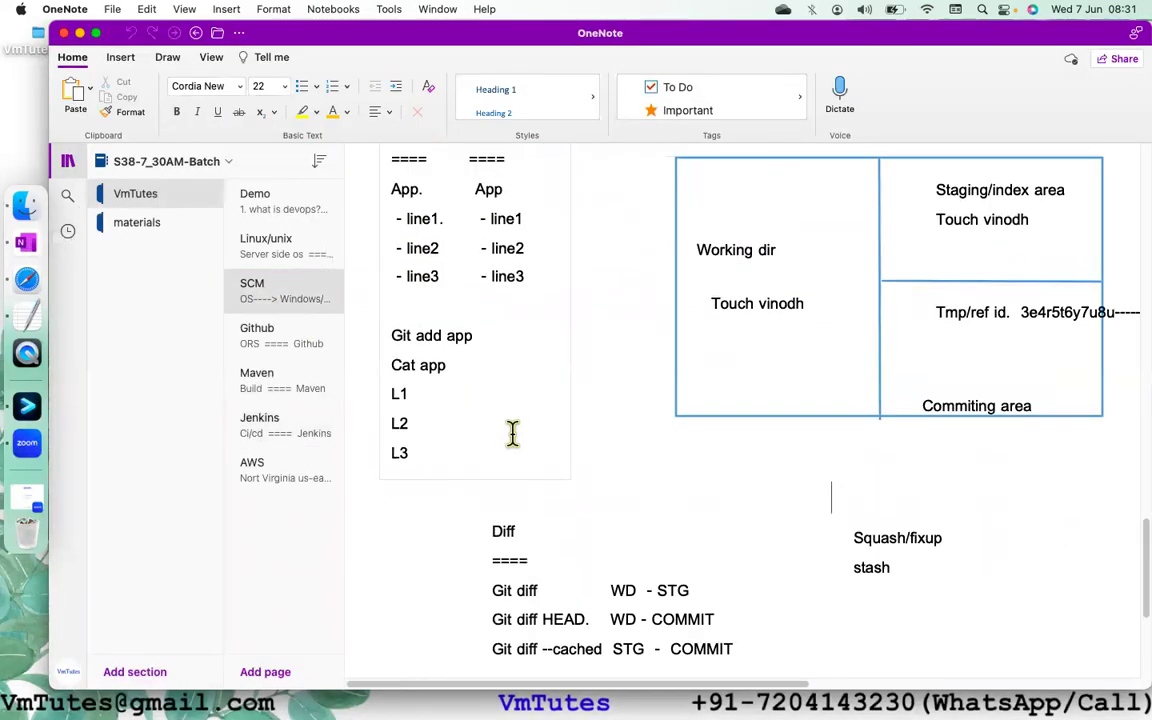
scroll(526, 441, up, 5)
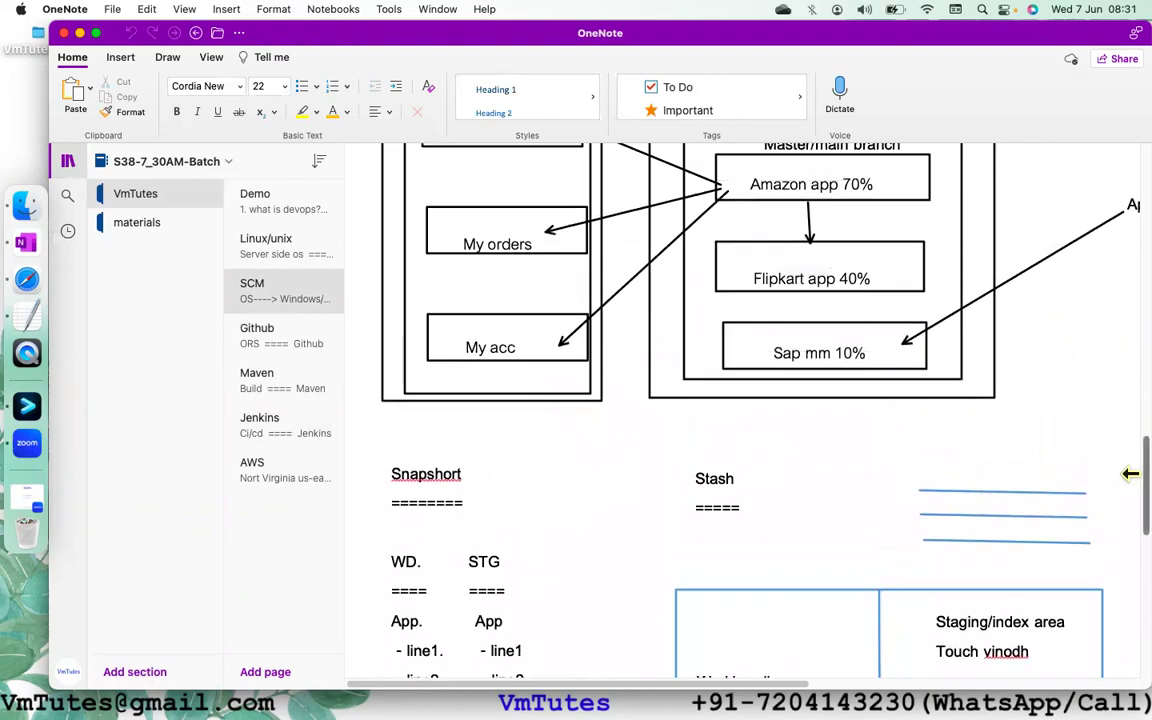
drag(1137, 497, 1111, 175)
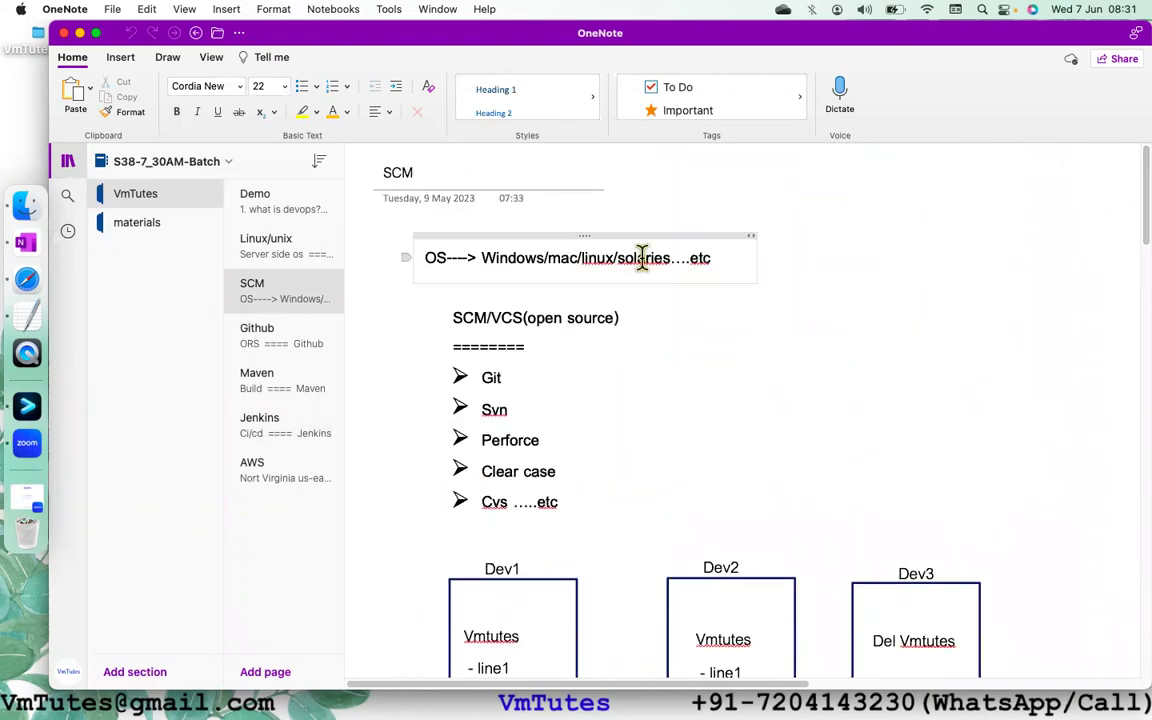
drag(535, 388, 404, 375)
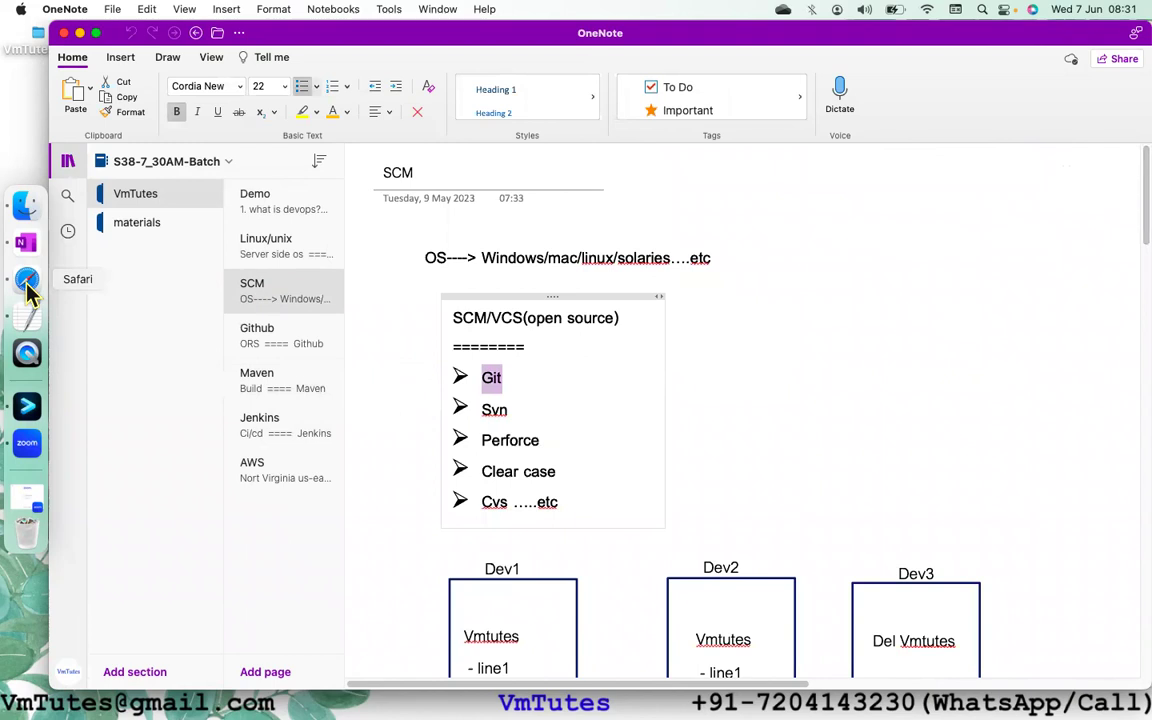
click(27, 279)
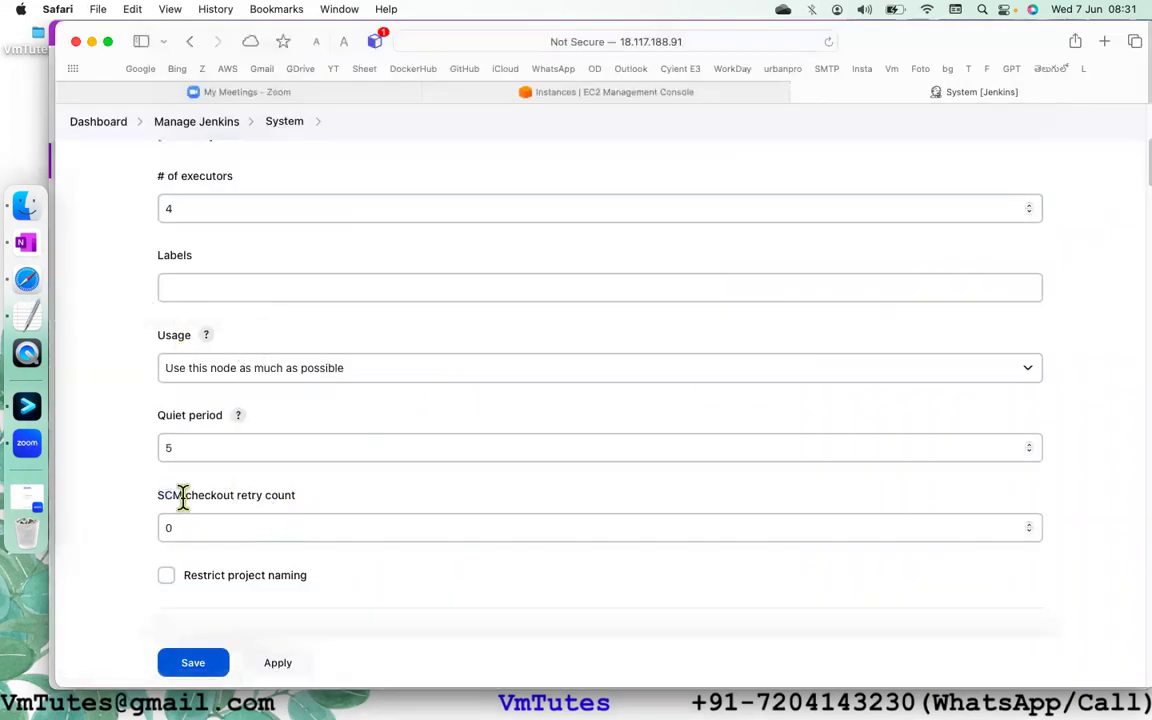
drag(184, 495, 290, 495)
click(320, 508)
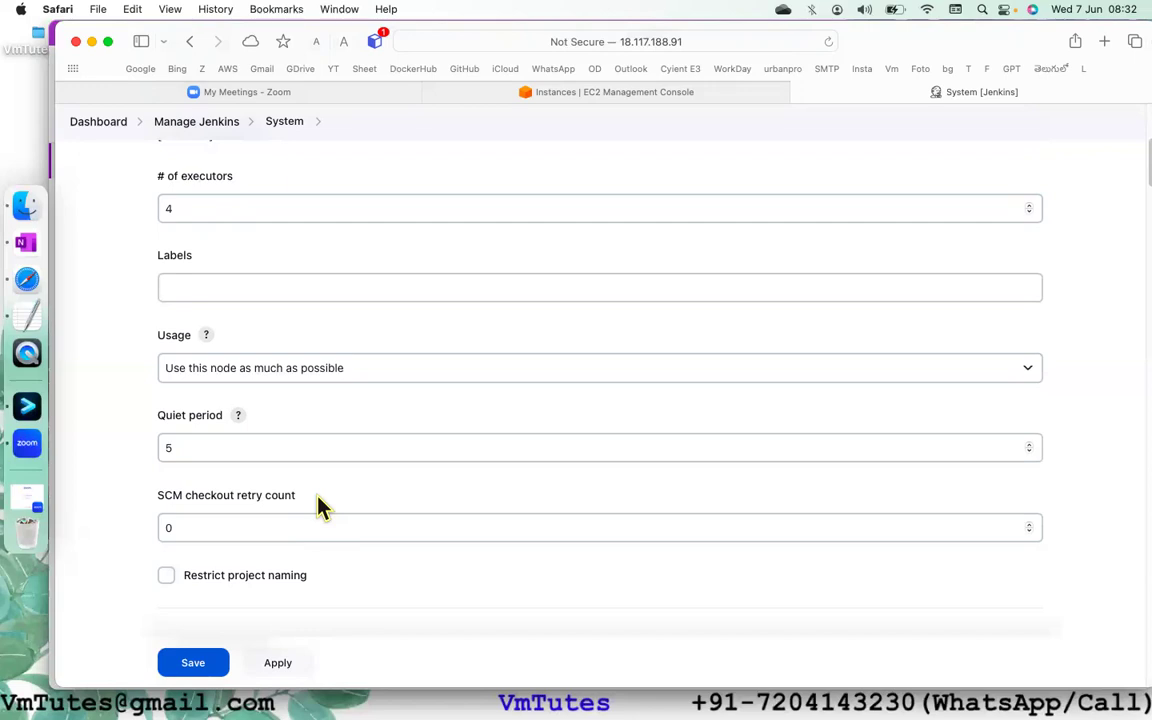
drag(157, 495, 306, 500)
click(340, 505)
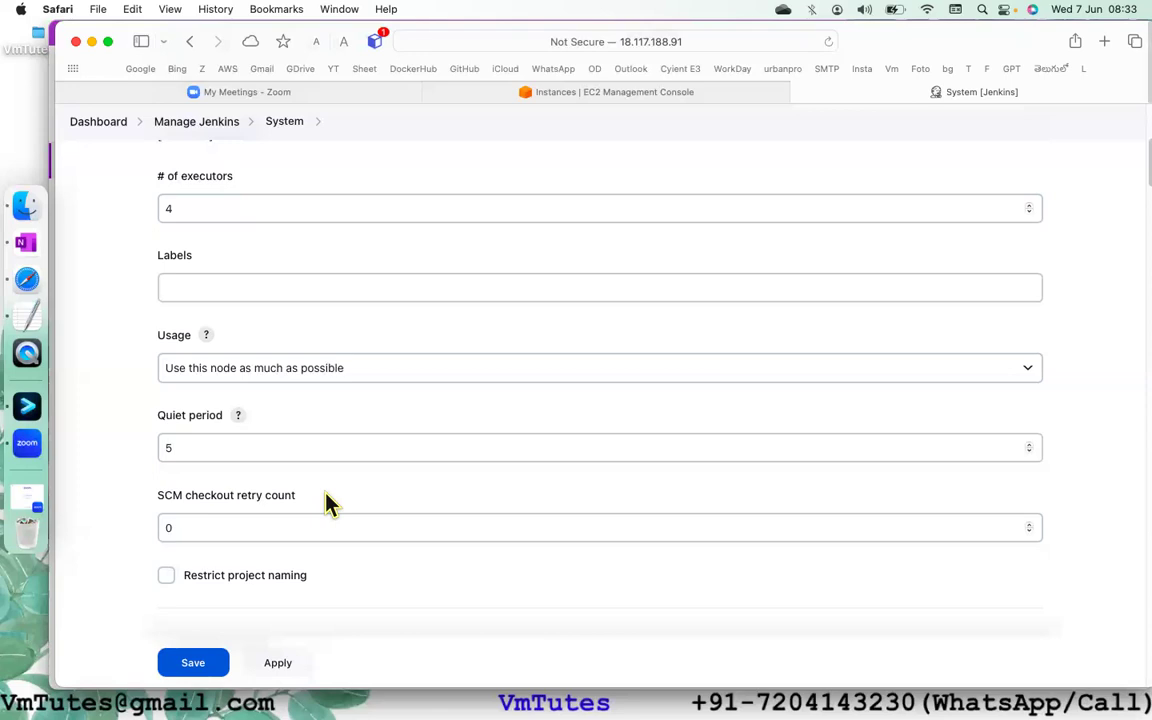
Change the SCM checkout retry count from 0 to 3.
click(205, 528)
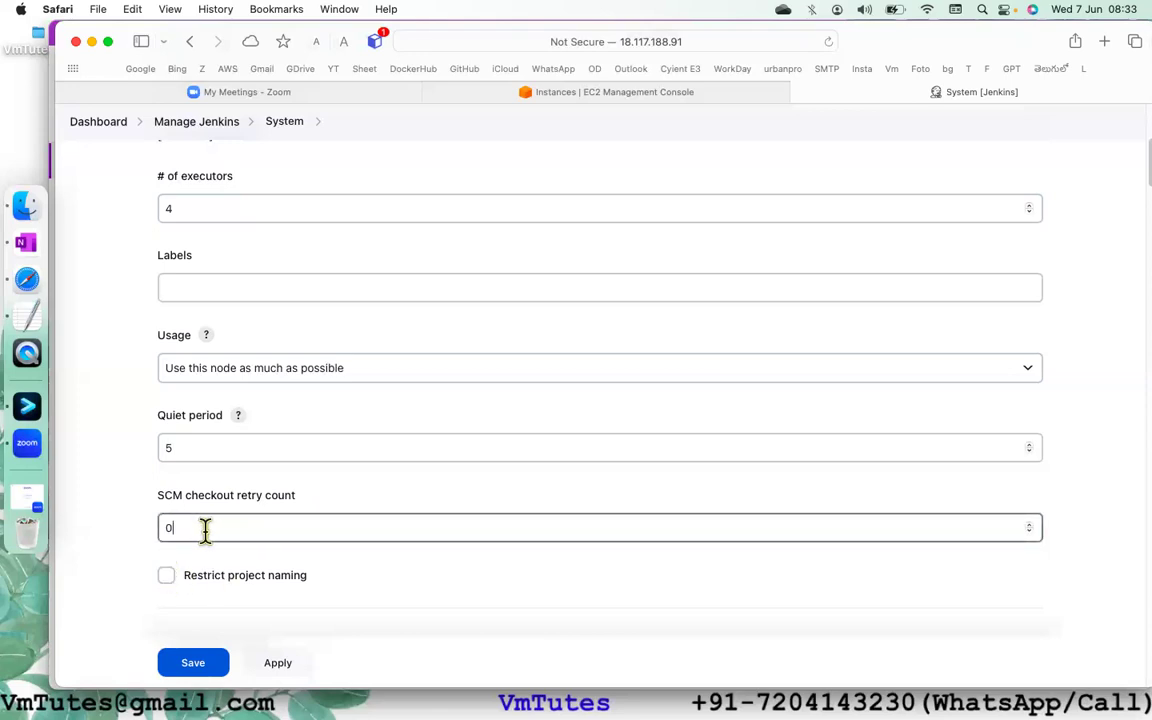
click(170, 520)
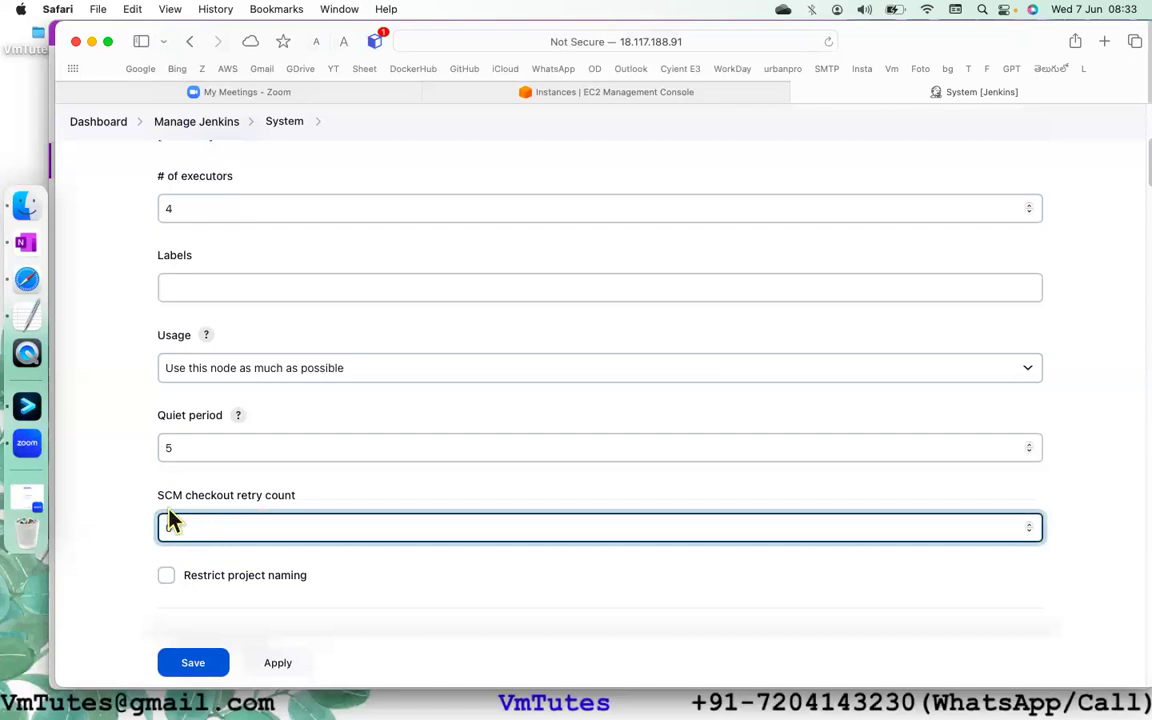
drag(158, 495, 283, 496)
click(195, 525)
key(BackSpace)
text(3)
Review the new retry count of 3 and save the system configuration.
drag(193, 527, 152, 530)
click(194, 528)
click(123, 535)
drag(165, 494, 309, 494)
click(355, 506)
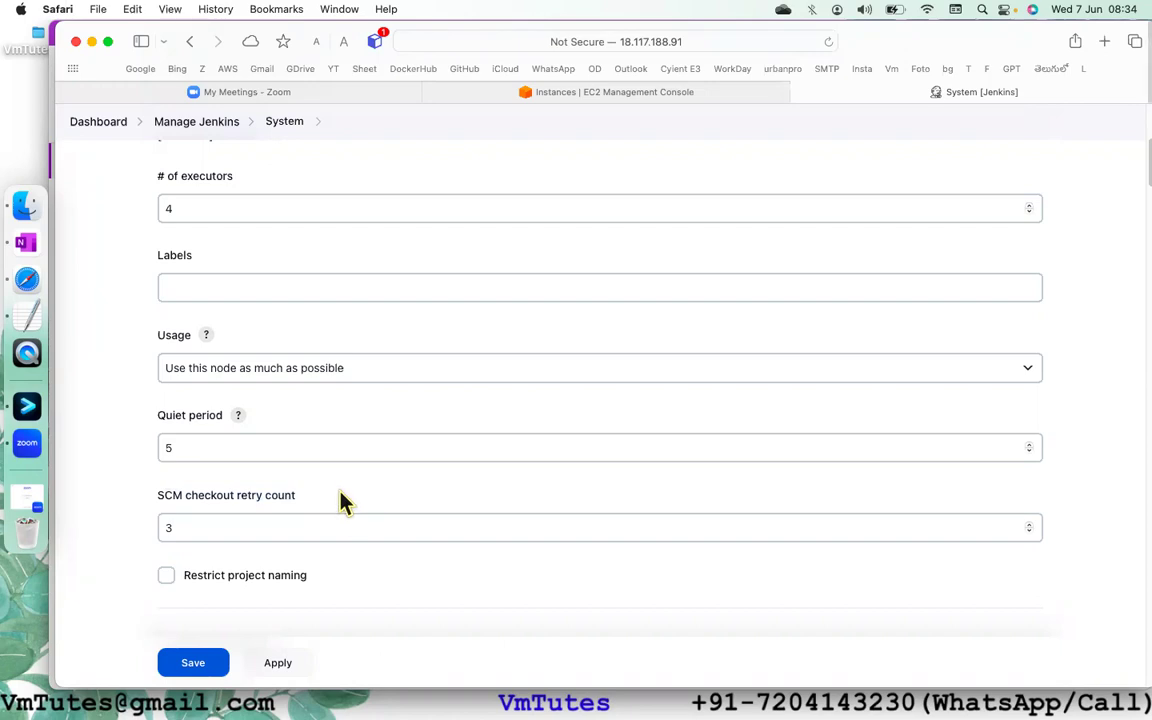
click(197, 664)
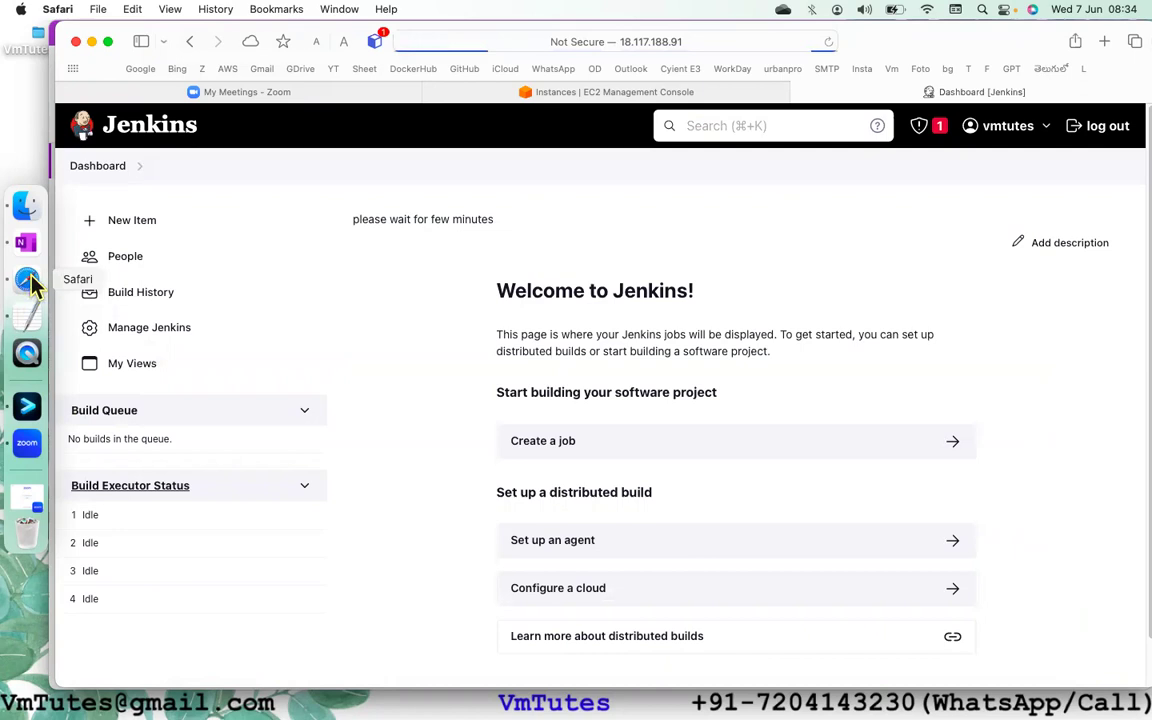
Open the OneNote Jenkins page and highlight its first outline line.
click(26, 242)
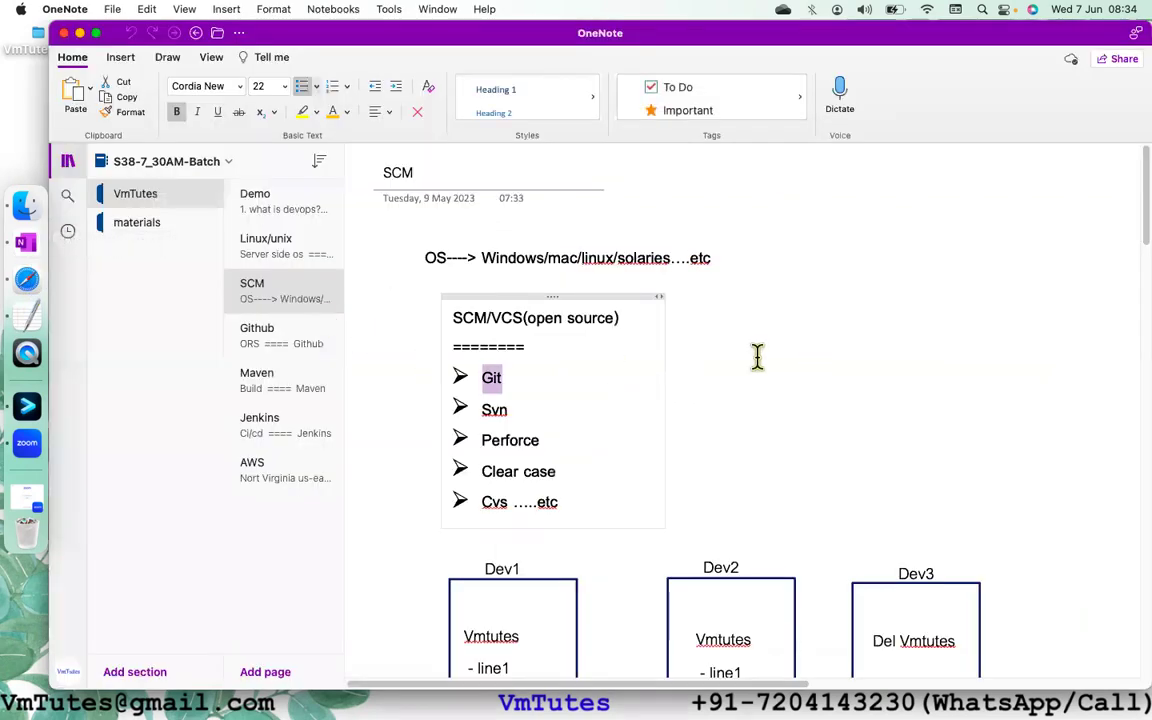
click(288, 440)
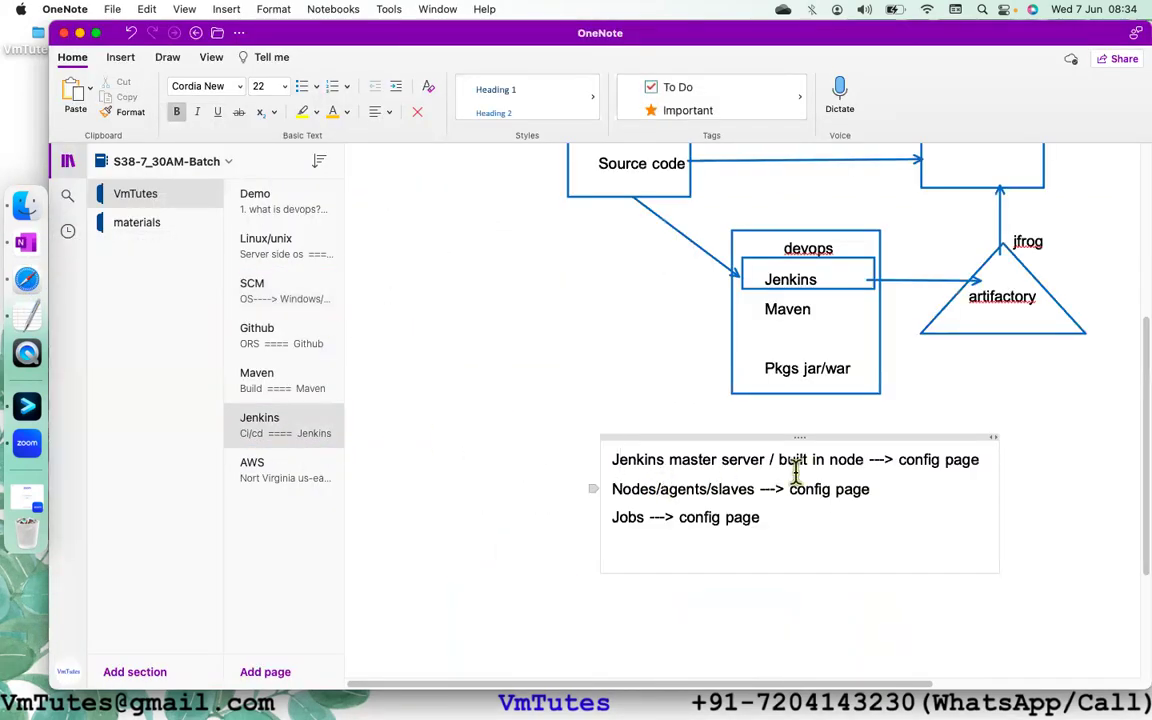
drag(987, 463, 707, 470)
click(532, 473)
click(586, 460)
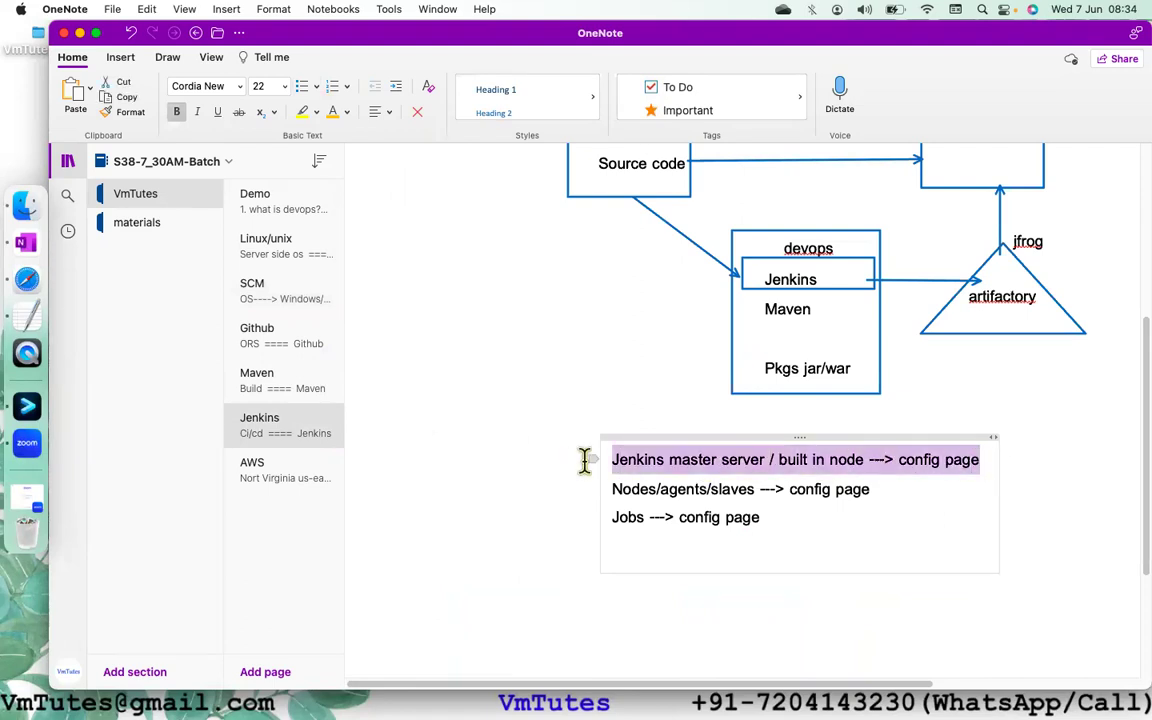
click(490, 510)
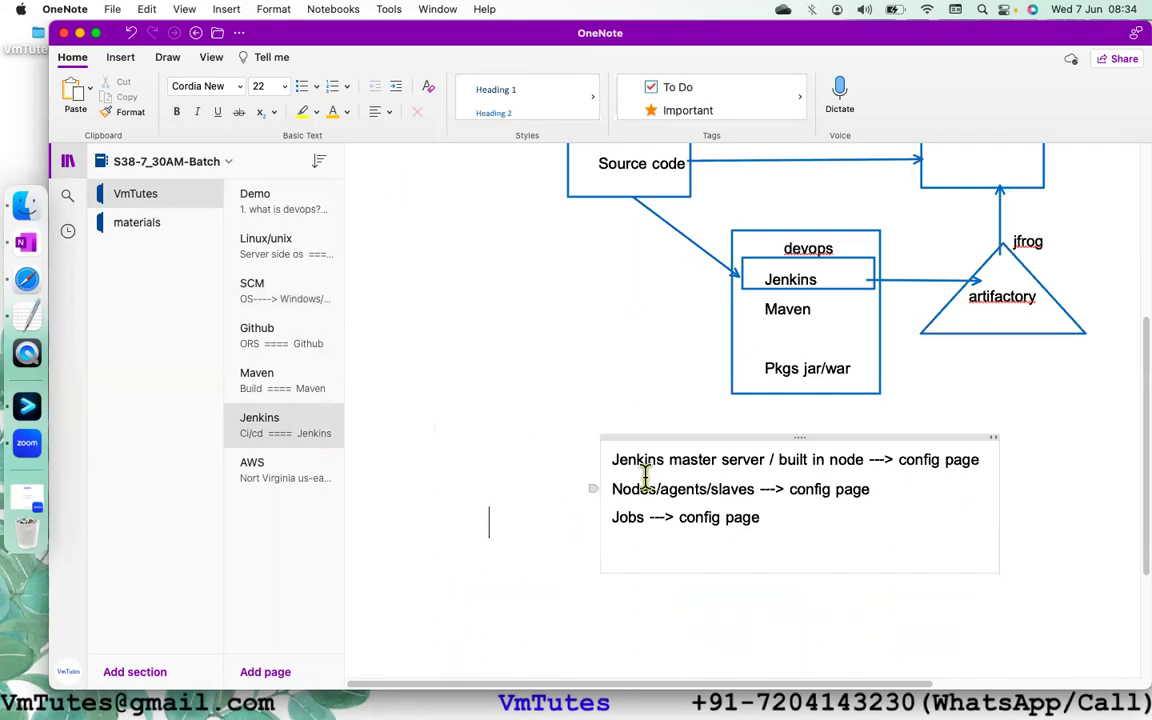
drag(613, 459, 988, 462)
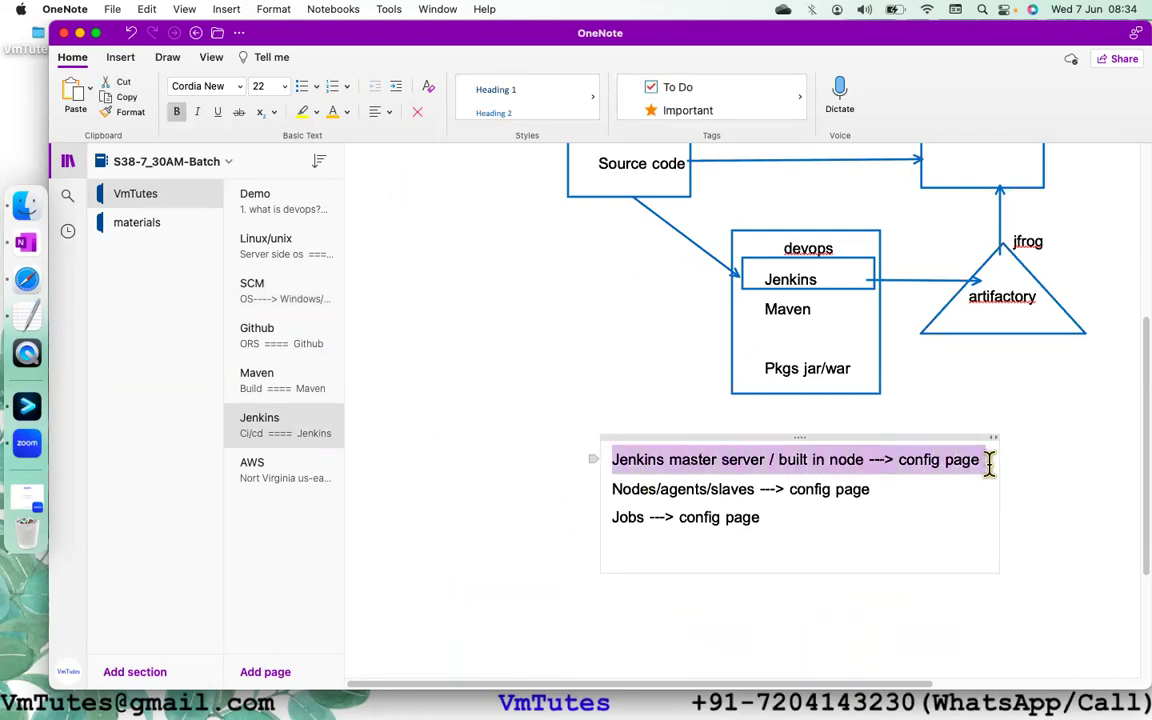
click(1034, 473)
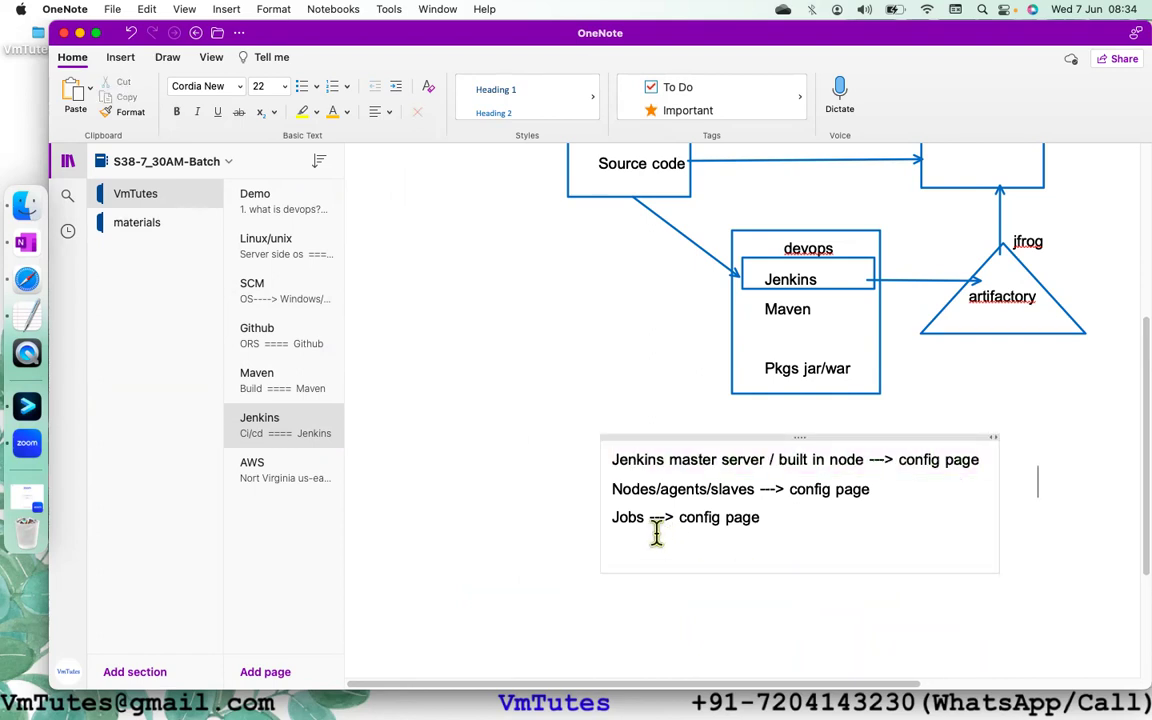
Highlight the Jobs and Nodes/agents/slaves lines, then collapse the notebook navigation panes.
drag(613, 522, 755, 519)
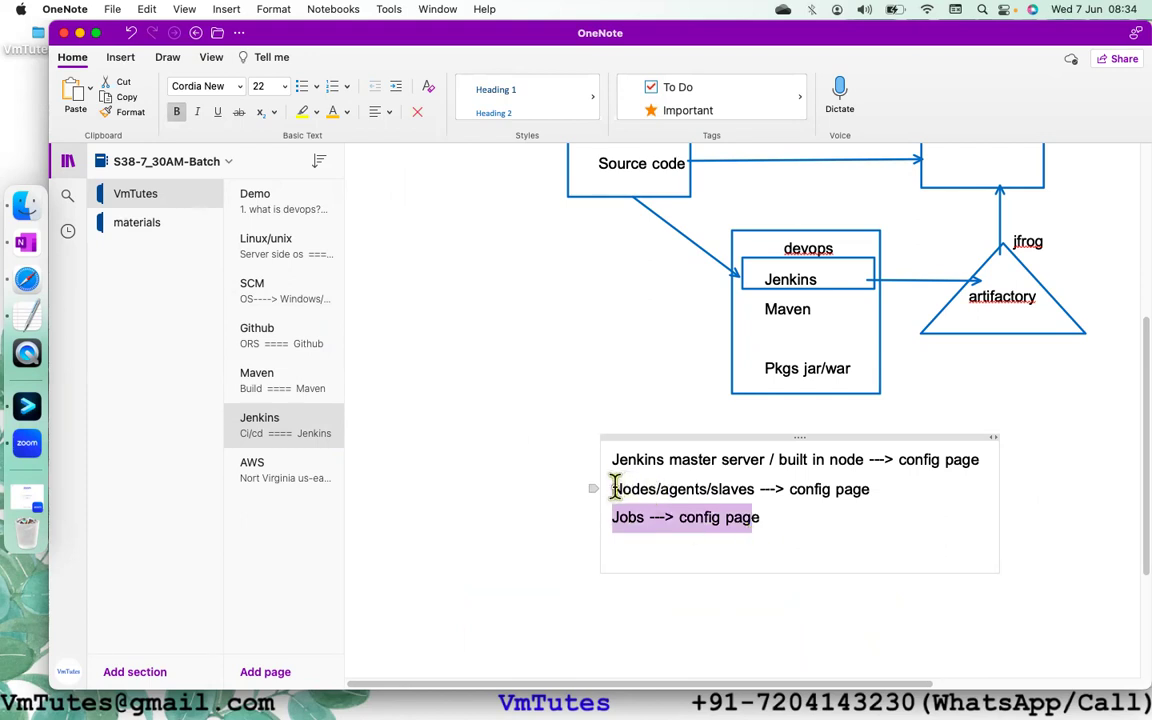
drag(613, 489, 805, 490)
click(704, 540)
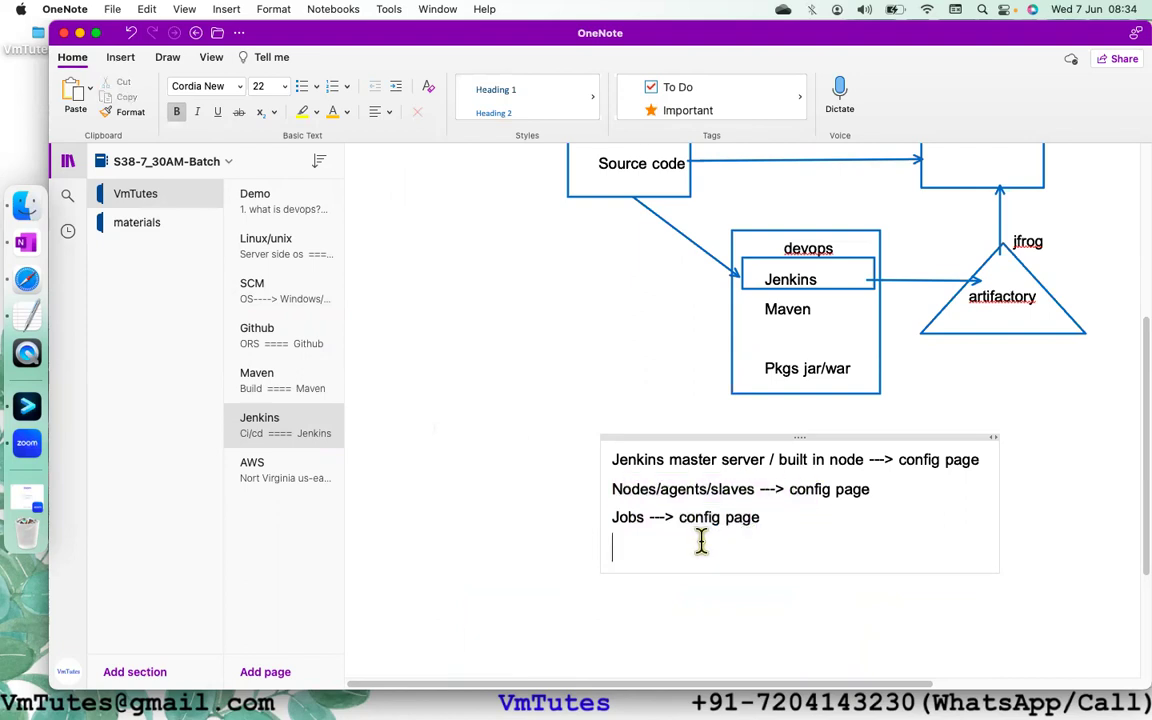
click(444, 404)
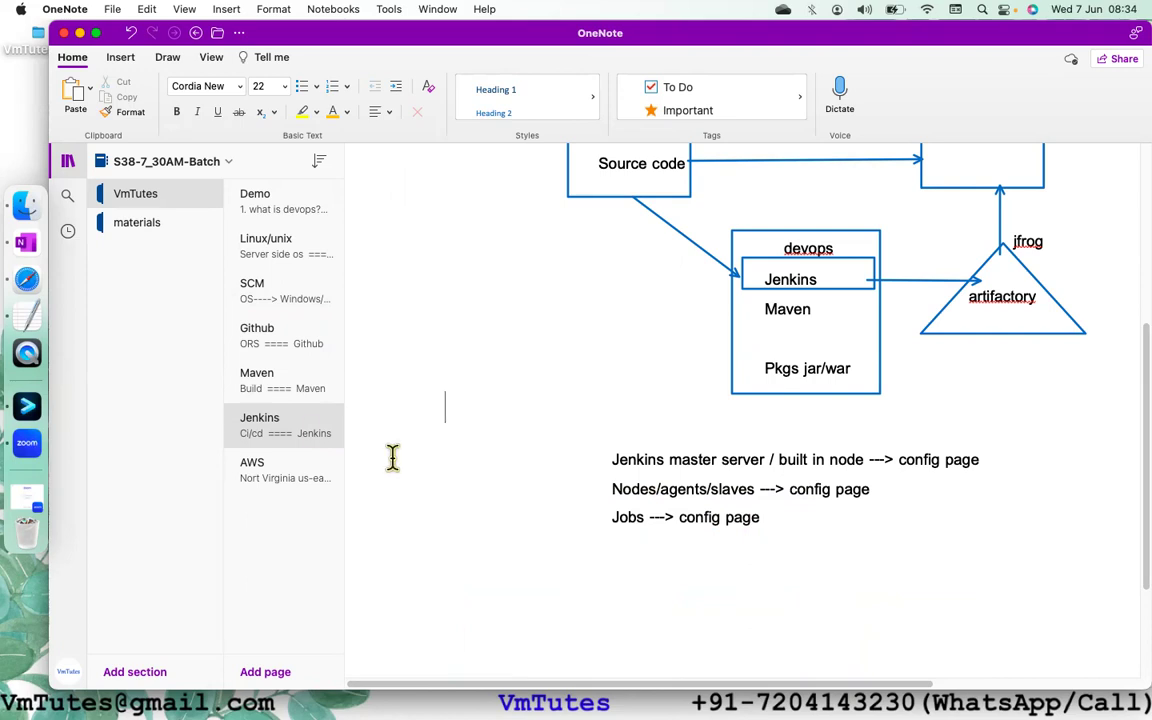
click(68, 161)
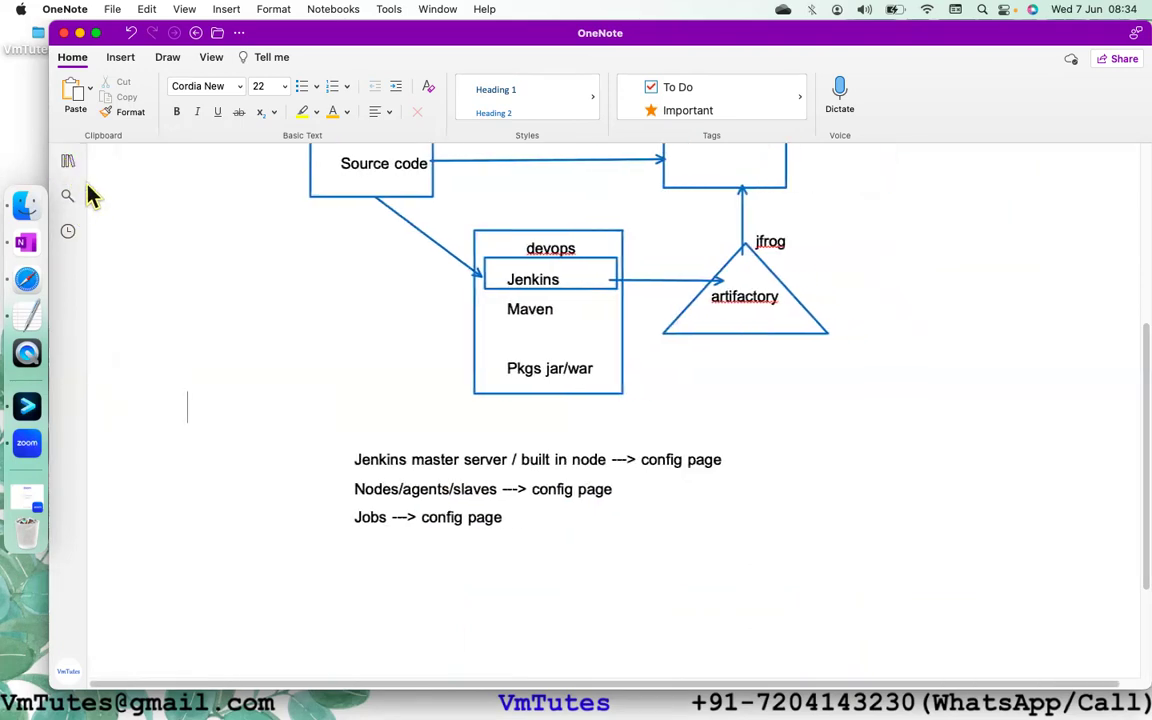
click(27, 280)
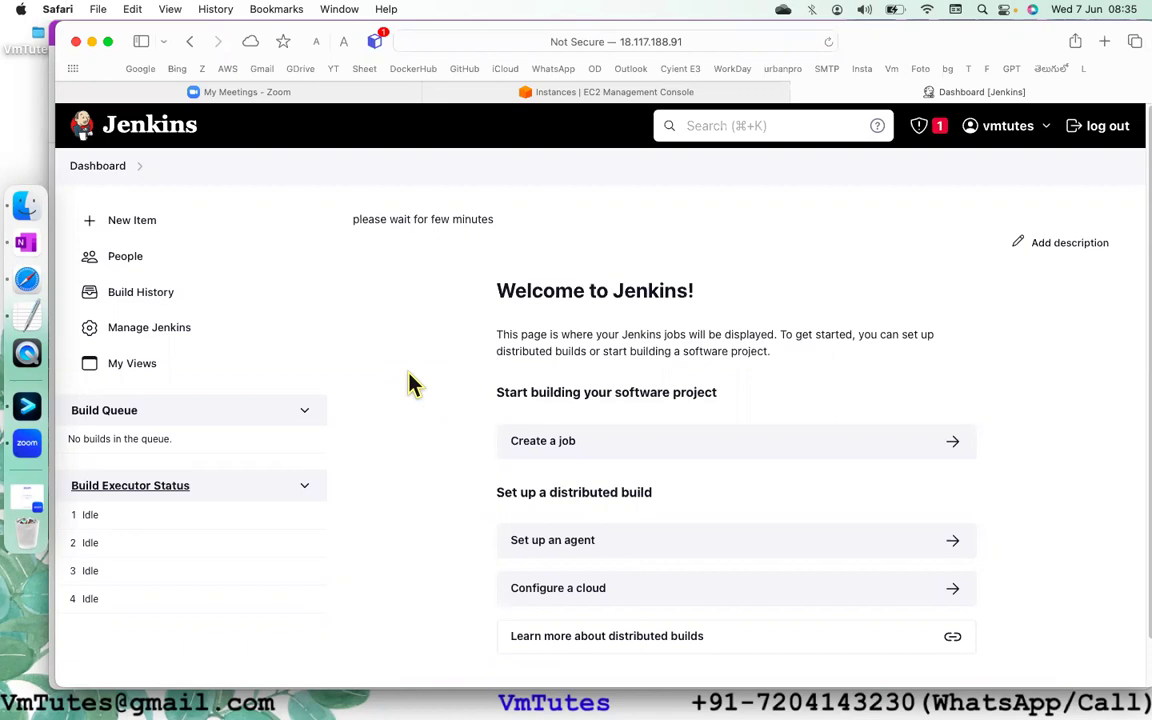
click(96, 167)
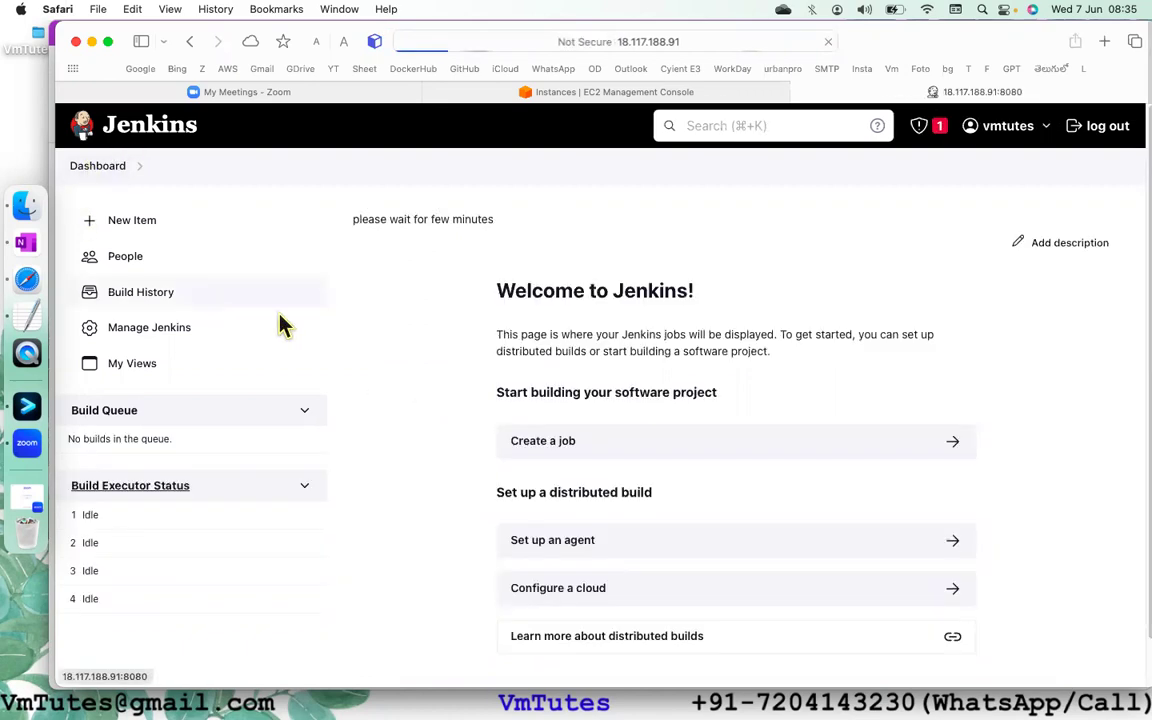